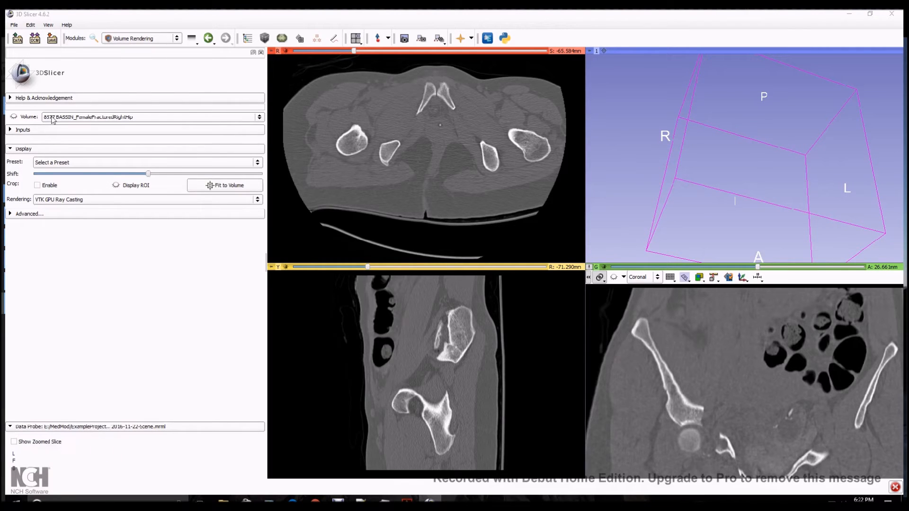
Show the volume rendering of 8577 BASSIN_FemaleFracturedRightHip with the CT-AAA preset and raise its shift slightly to isolate the bone
{"action": "left_click", "coordinate": [14, 116]}
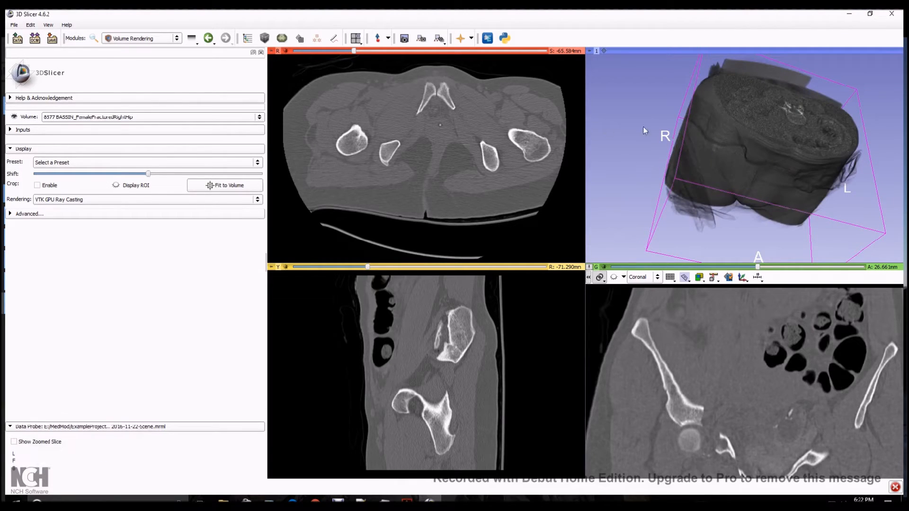
{"action": "left_click_drag", "start_coordinate": [683, 131], "coordinate": [596, 124]}
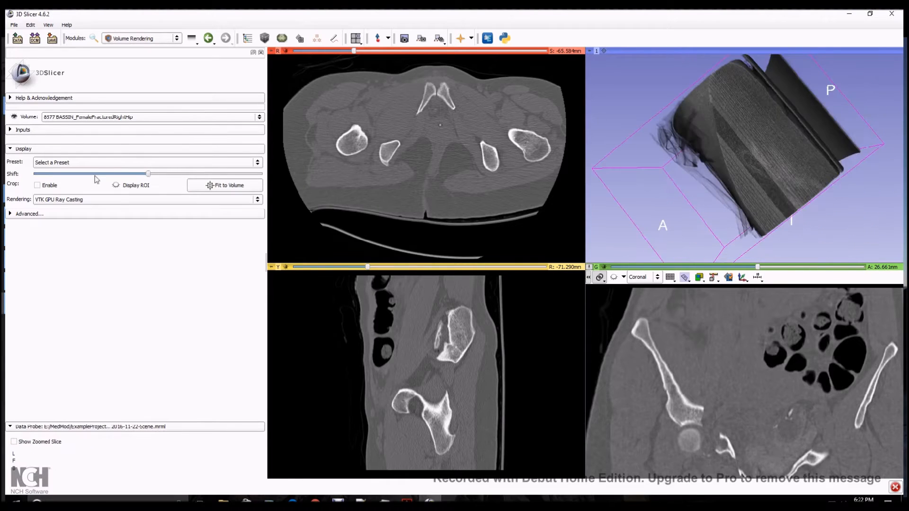
{"action": "left_click", "coordinate": [147, 162]}
{"action": "left_click", "coordinate": [50, 169]}
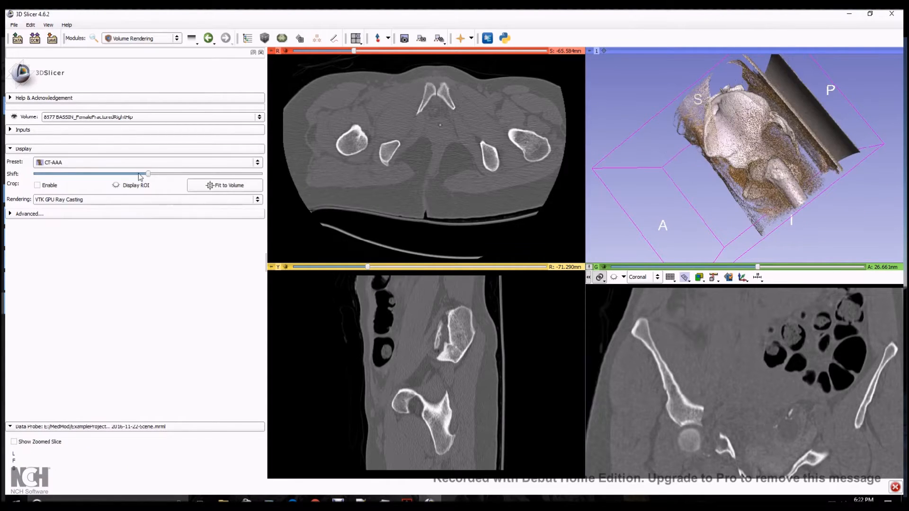
{"action": "left_click_drag", "start_coordinate": [149, 174], "coordinate": [157, 174]}
Examine the rendered pelvis and the fractured hip from several angles in the 3D view
{"action": "left_click_drag", "start_coordinate": [748, 169], "coordinate": [836, 186]}
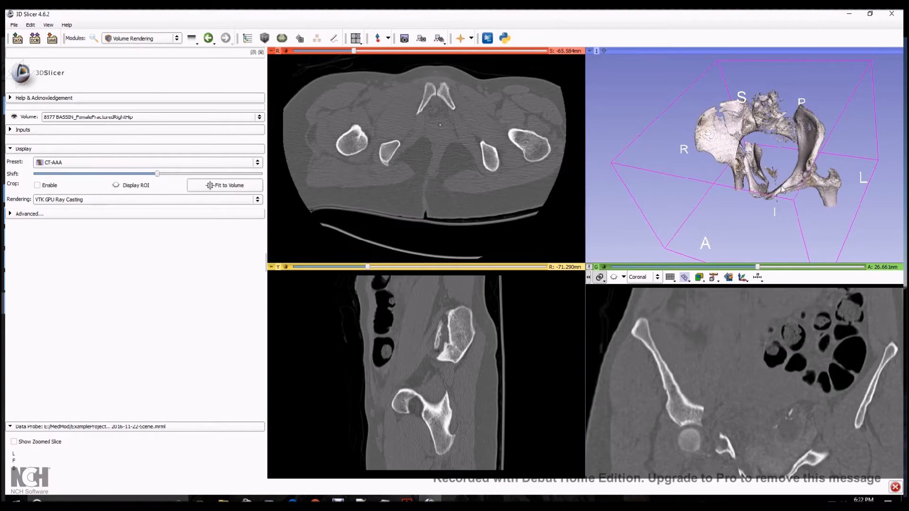
{"action": "mouse_move", "coordinate": [782, 188]}
{"action": "left_mouse_down"}
{"action": "mouse_move", "coordinate": [754, 189]}
{"action": "mouse_move", "coordinate": [751, 174]}
{"action": "mouse_move", "coordinate": [751, 197]}
{"action": "mouse_move", "coordinate": [771, 194]}
{"action": "left_mouse_up"}
{"action": "scroll", "coordinate": [767, 187], "scroll_direction": "up", "scroll_amount": 3}
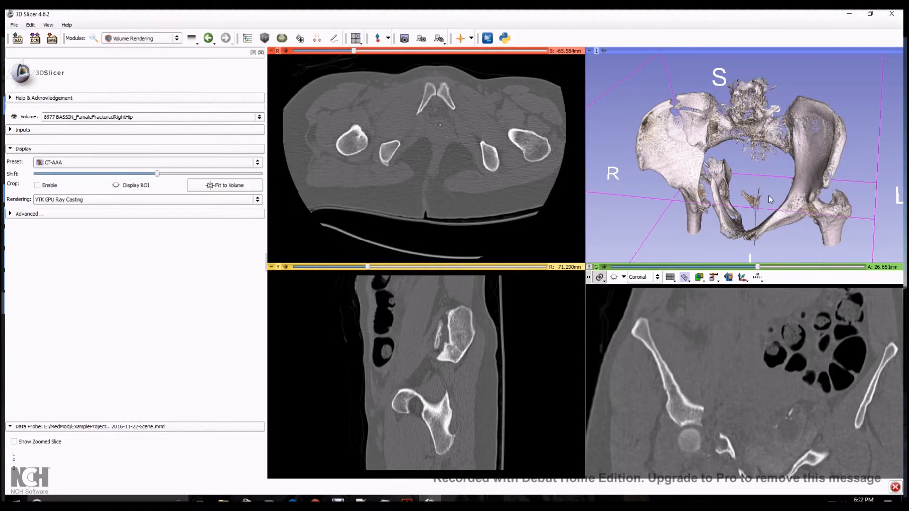
{"action": "left_click_drag", "start_coordinate": [807, 178], "coordinate": [824, 142]}
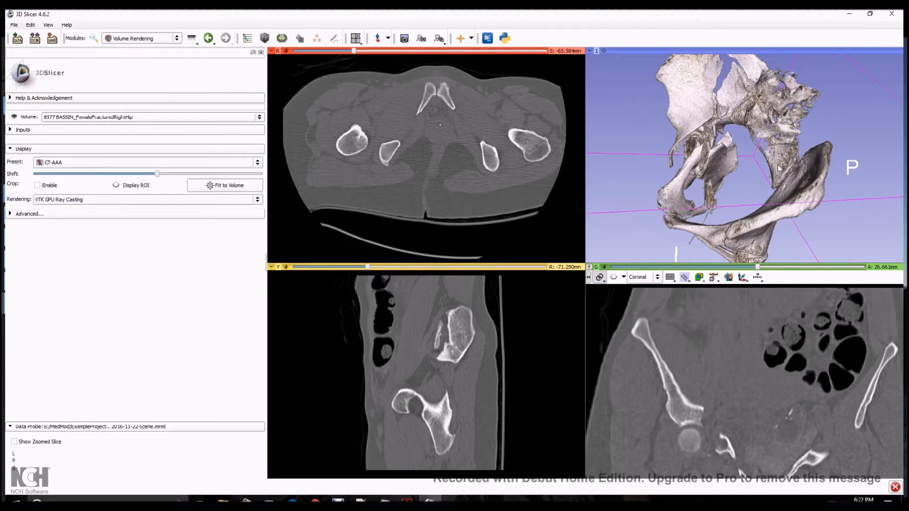
{"action": "left_click_drag", "start_coordinate": [680, 161], "coordinate": [715, 134]}
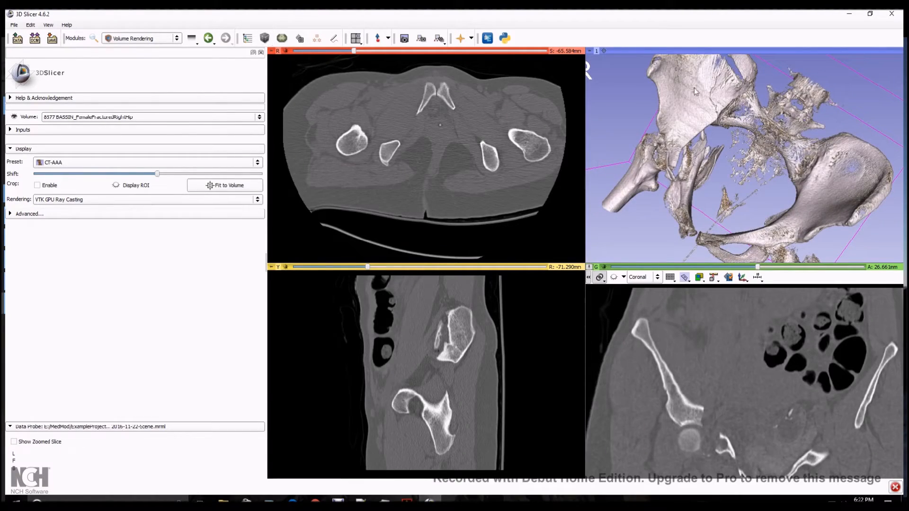
{"action": "left_click_drag", "start_coordinate": [715, 105], "coordinate": [636, 122]}
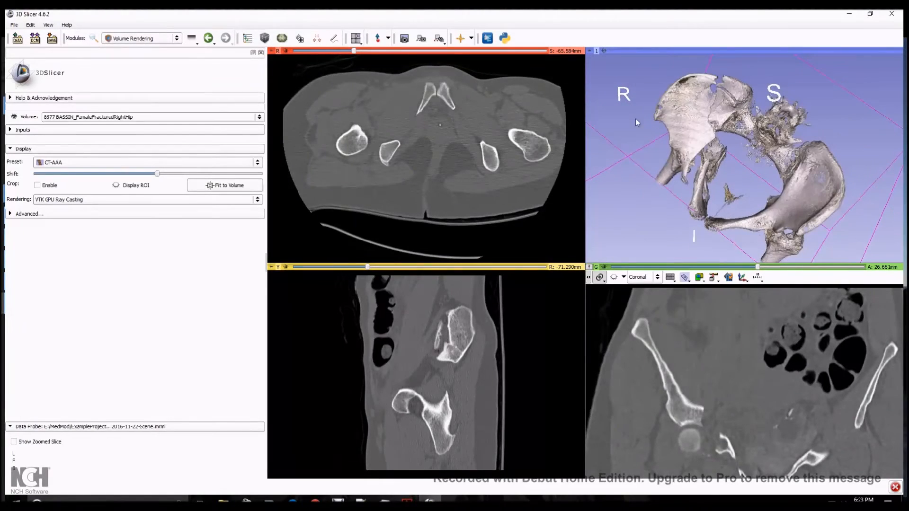
Set up Grayscale Model Maker with input volume 8577 BASSIN_FemaleFracturedRightHip and a new output model named ThreshMod
{"action": "left_click", "coordinate": [176, 39]}
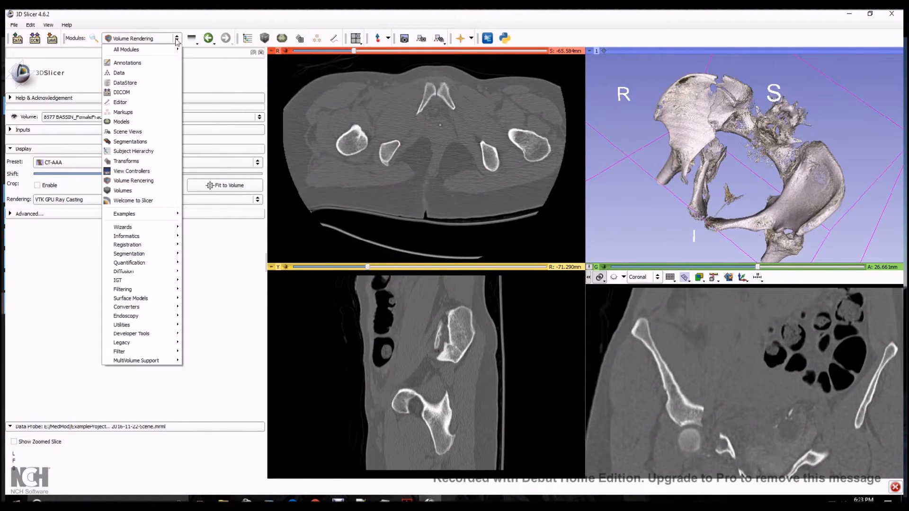
{"action": "mouse_move", "coordinate": [134, 266]}
{"action": "mouse_move", "coordinate": [131, 298]}
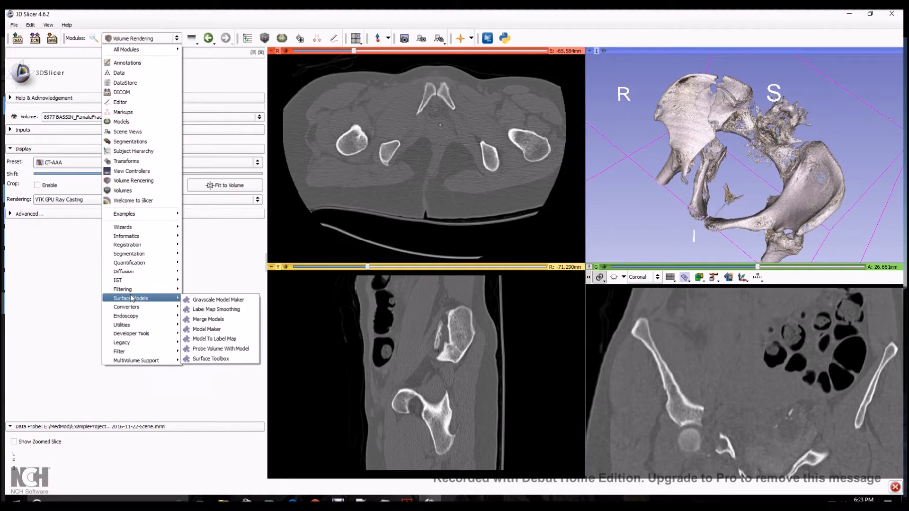
{"action": "left_click", "coordinate": [217, 299]}
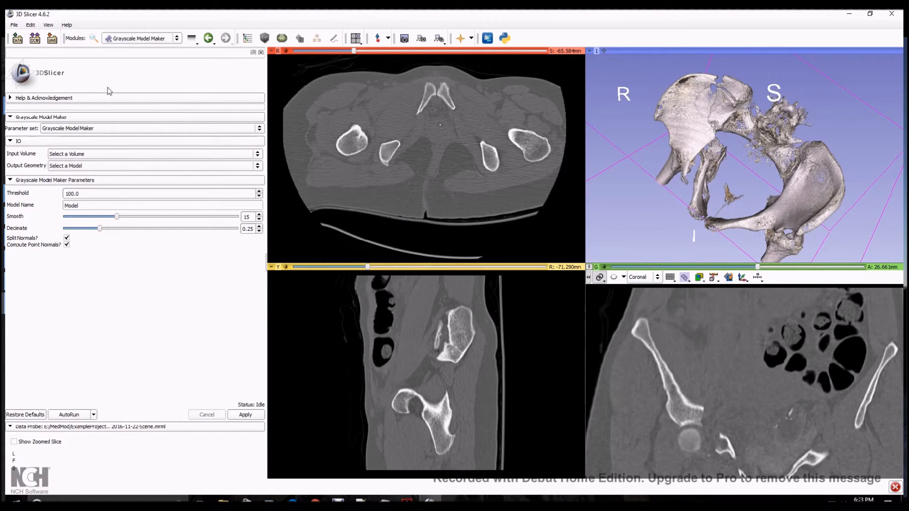
{"action": "left_click", "coordinate": [86, 155]}
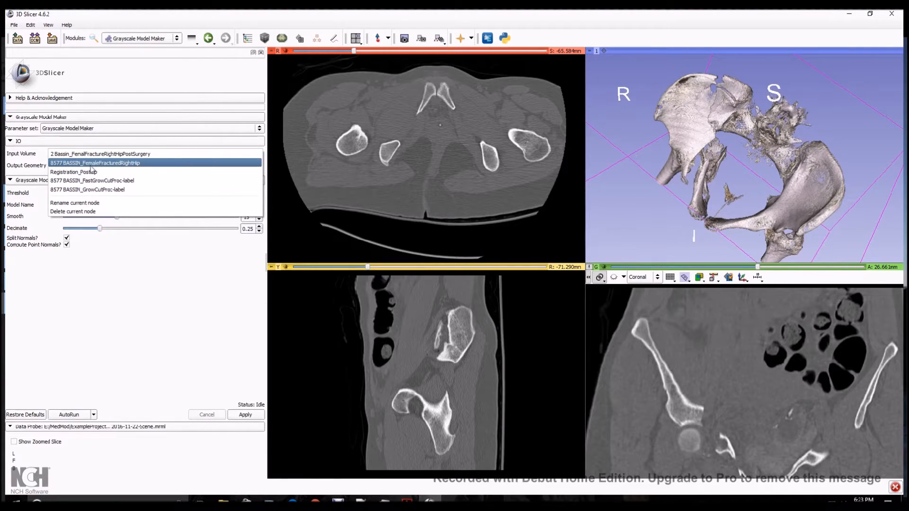
{"action": "left_click", "coordinate": [87, 165]}
{"action": "left_click", "coordinate": [88, 168]}
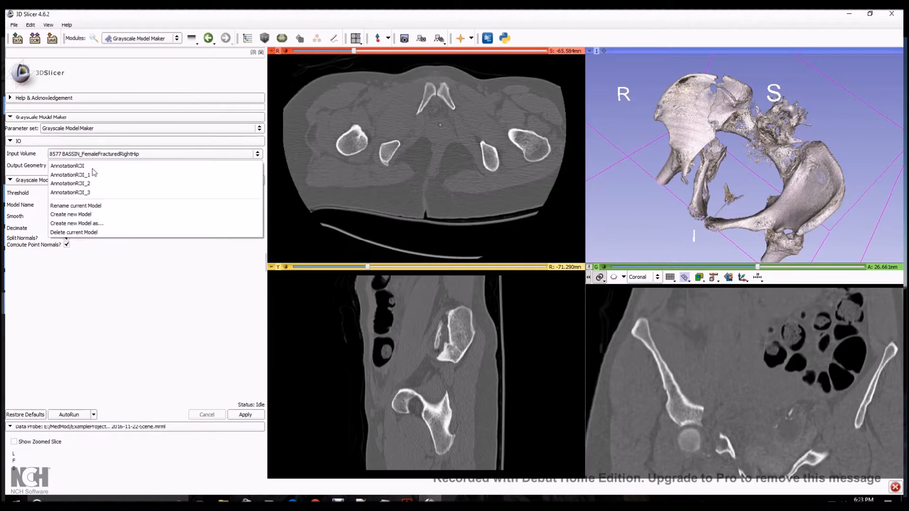
{"action": "left_click", "coordinate": [78, 223]}
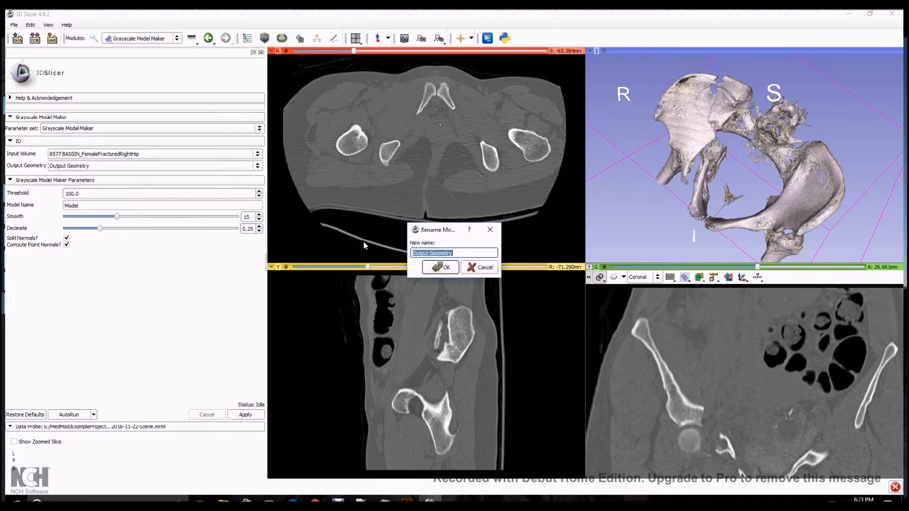
{"action": "type", "text": "ThreshMod"}
{"action": "left_click", "coordinate": [441, 268]}
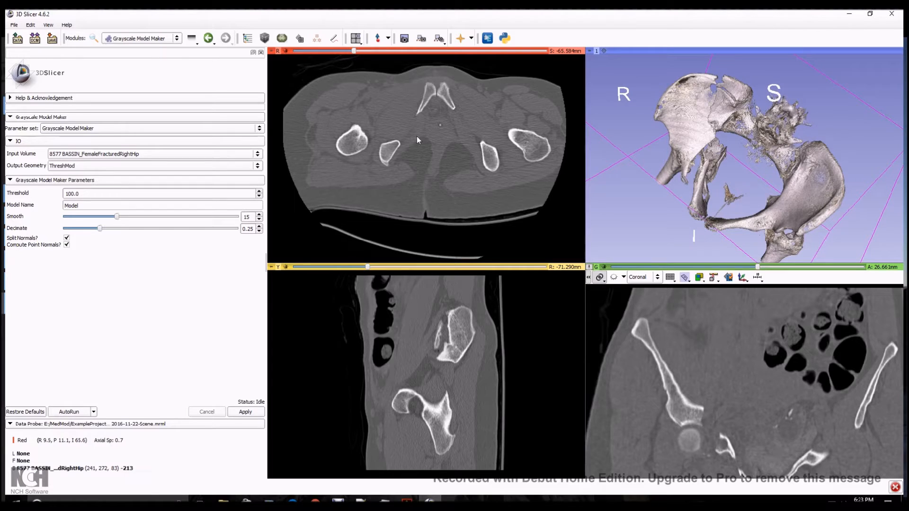
Generate the surface model with threshold 250, smooth 18 and decimate 0.35
{"action": "scroll", "coordinate": [472, 147], "scroll_direction": "down", "scroll_amount": 3}
{"action": "scroll", "coordinate": [472, 144], "scroll_direction": "up", "scroll_amount": 2}
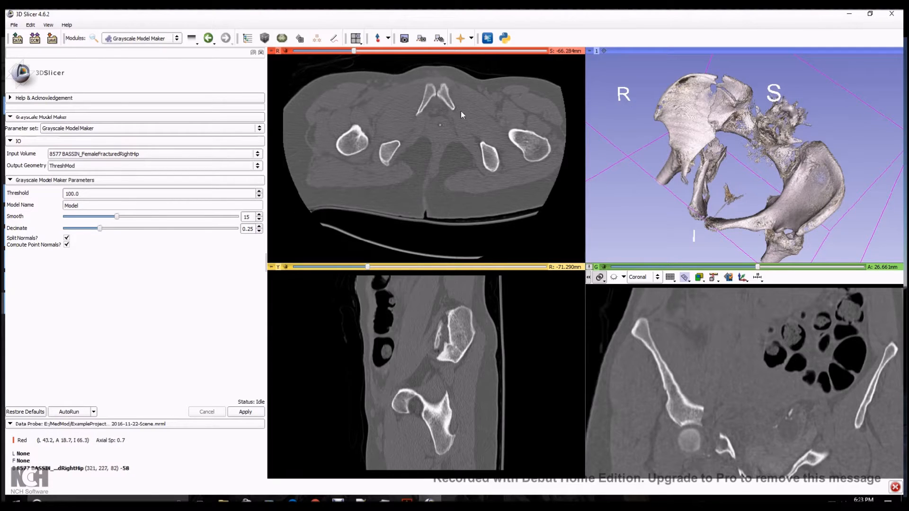
{"action": "scroll", "coordinate": [440, 53], "scroll_direction": "up", "scroll_amount": 1}
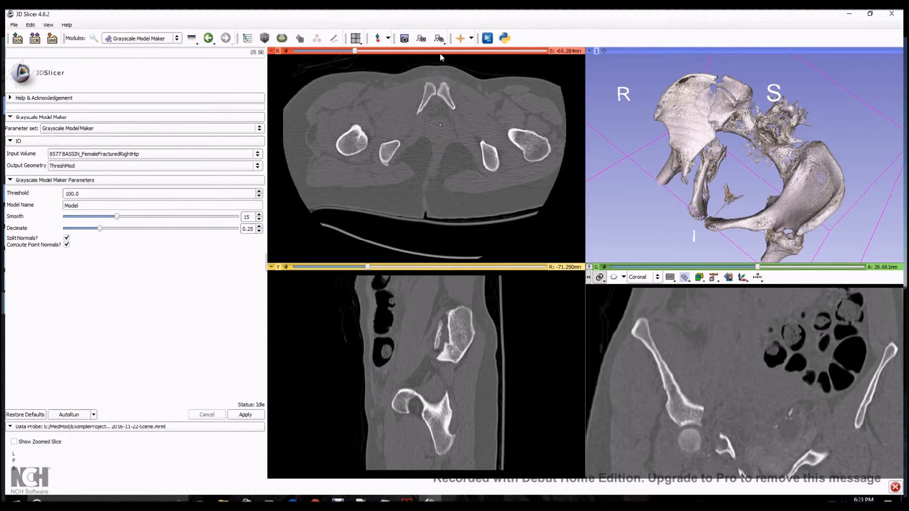
{"action": "scroll", "coordinate": [441, 53], "scroll_direction": "up", "scroll_amount": 6}
{"action": "scroll", "coordinate": [442, 53], "scroll_direction": "up", "scroll_amount": 7}
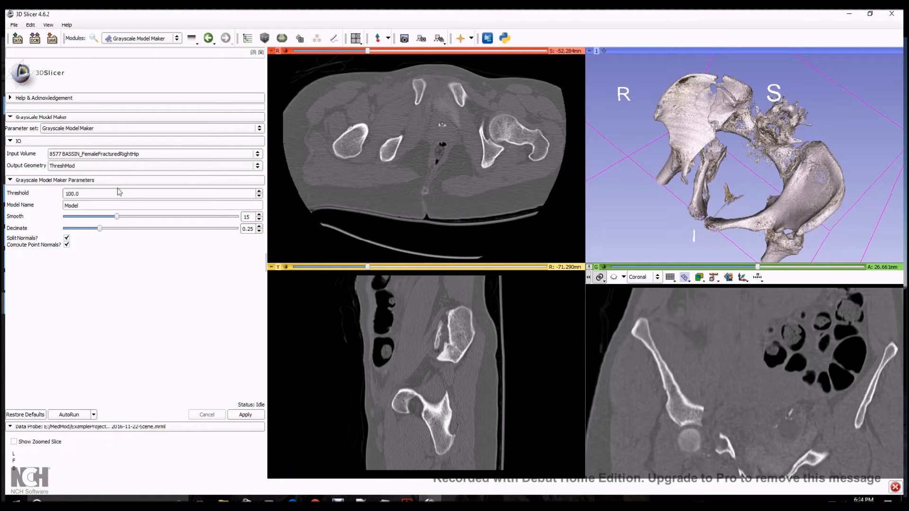
{"action": "triple_click", "coordinate": [106, 192]}
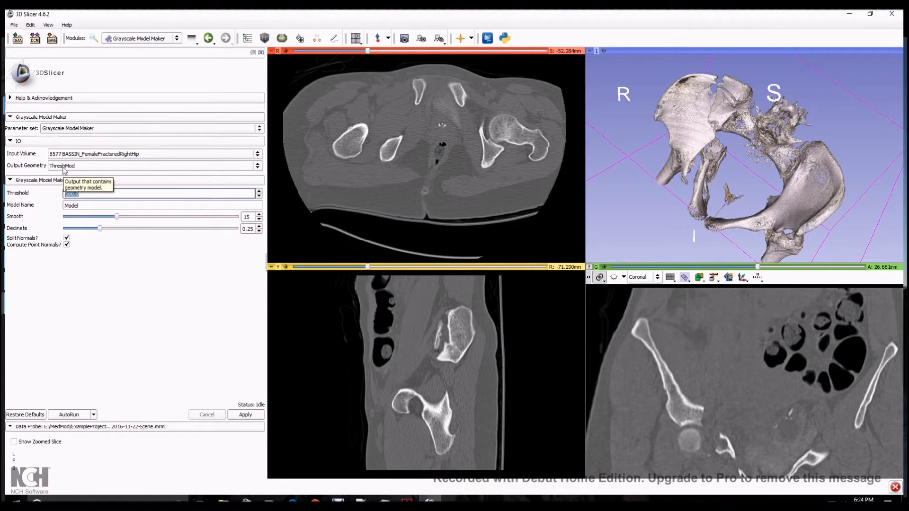
{"action": "left_click", "coordinate": [162, 265]}
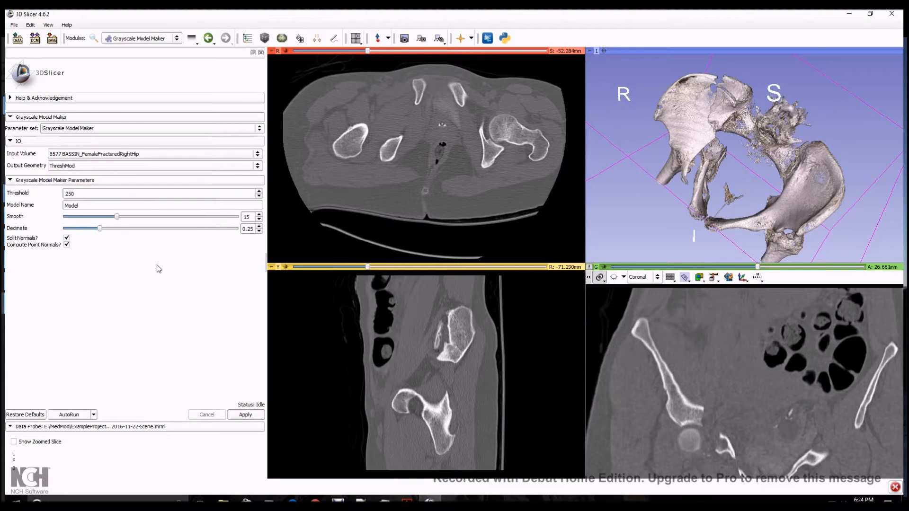
{"action": "mouse_move", "coordinate": [118, 217]}
{"action": "left_mouse_down"}
{"action": "mouse_move", "coordinate": [130, 217]}
{"action": "mouse_move", "coordinate": [118, 229]}
{"action": "left_mouse_up"}
{"action": "left_click", "coordinate": [255, 417]}
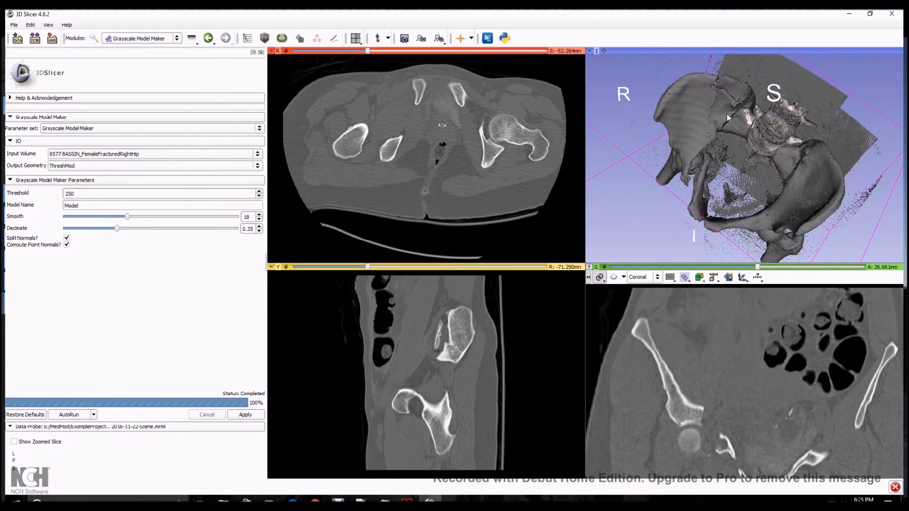
Hide the volume rendering of 8577 BASSIN_FemaleFracturedRightHip so only the surface model is displayed
{"action": "left_click", "coordinate": [177, 40]}
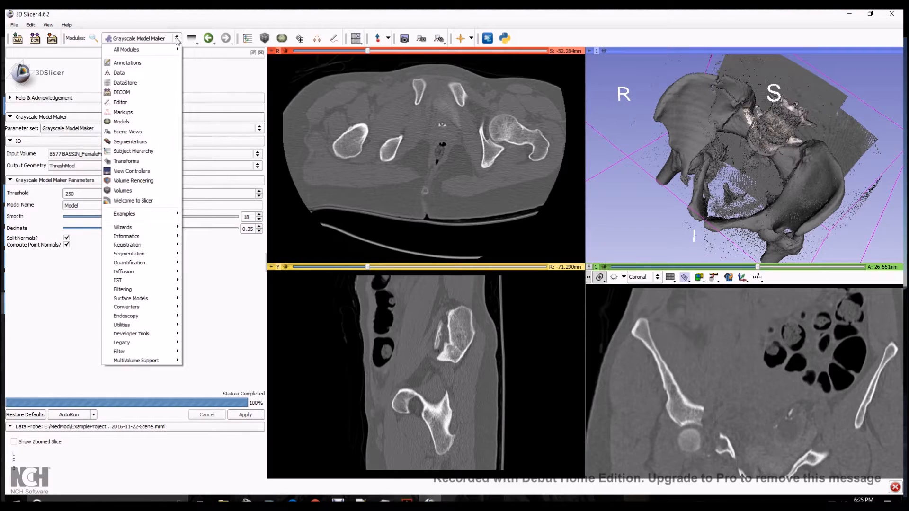
{"action": "left_click", "coordinate": [131, 181]}
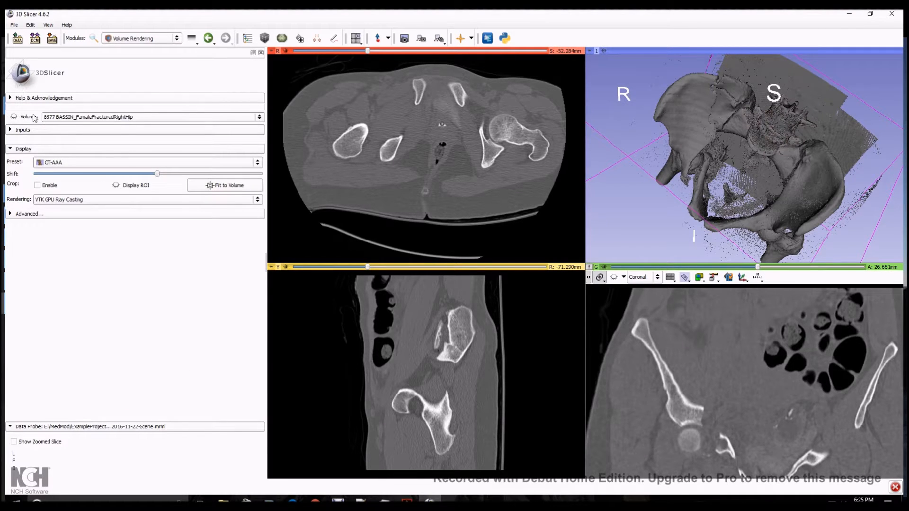
Examine the ThreshMod surface model from all sides, checking the bone surfaces, fracture area, scanner table and stray fragments
{"action": "left_click_drag", "start_coordinate": [836, 209], "coordinate": [700, 249]}
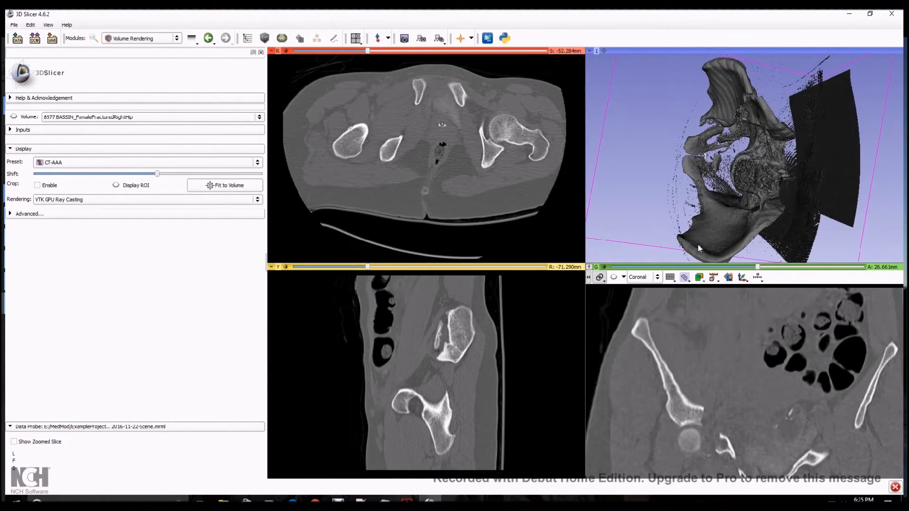
{"action": "scroll", "coordinate": [707, 196], "scroll_direction": "up", "scroll_amount": 5}
{"action": "scroll", "coordinate": [707, 196], "scroll_direction": "down", "scroll_amount": 3}
{"action": "left_click_drag", "start_coordinate": [707, 196], "coordinate": [900, 156]}
{"action": "left_click_drag", "start_coordinate": [880, 181], "coordinate": [803, 178]}
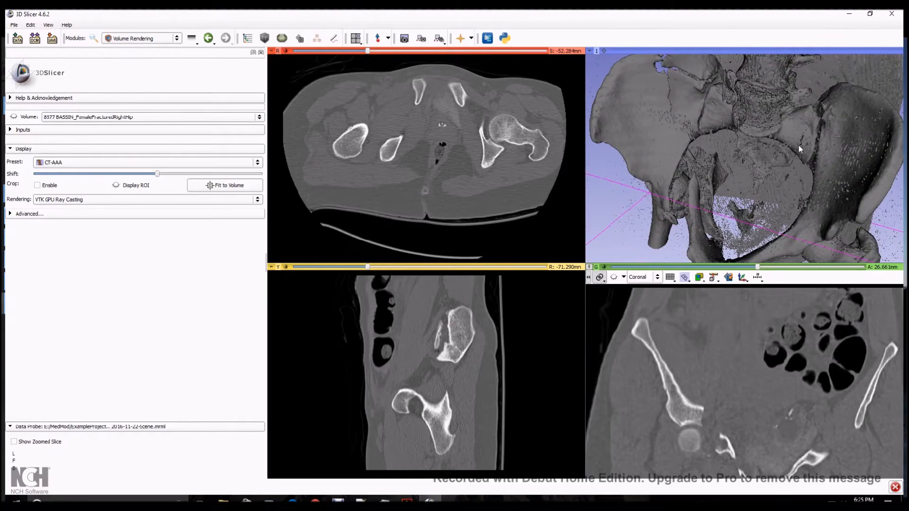
{"action": "mouse_move", "coordinate": [797, 137]}
{"action": "left_mouse_down"}
{"action": "mouse_move", "coordinate": [796, 165]}
{"action": "mouse_move", "coordinate": [768, 178]}
{"action": "mouse_move", "coordinate": [765, 117]}
{"action": "mouse_move", "coordinate": [777, 151]}
{"action": "mouse_move", "coordinate": [808, 171]}
{"action": "mouse_move", "coordinate": [808, 127]}
{"action": "left_mouse_up"}
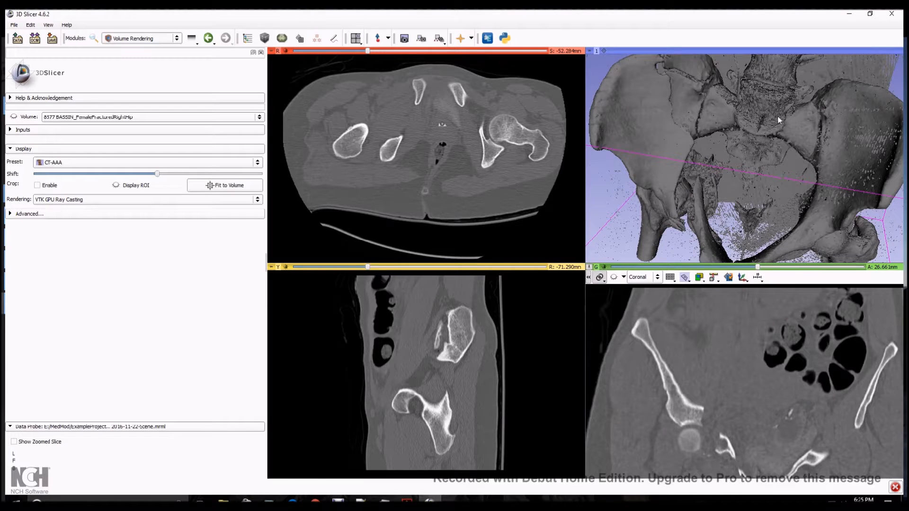
{"action": "left_click_drag", "start_coordinate": [771, 92], "coordinate": [740, 144]}
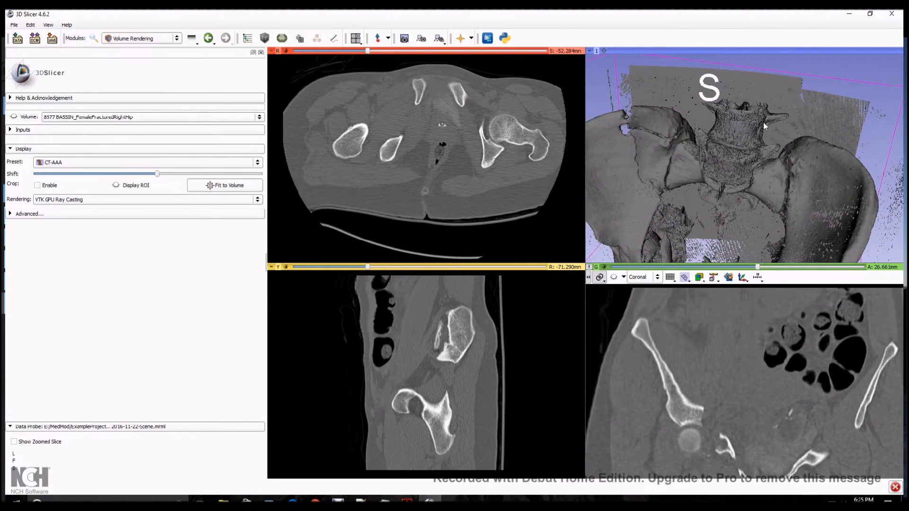
{"action": "mouse_move", "coordinate": [787, 117]}
{"action": "left_mouse_down"}
{"action": "mouse_move", "coordinate": [740, 137]}
{"action": "mouse_move", "coordinate": [798, 98]}
{"action": "mouse_move", "coordinate": [780, 149]}
{"action": "left_mouse_up"}
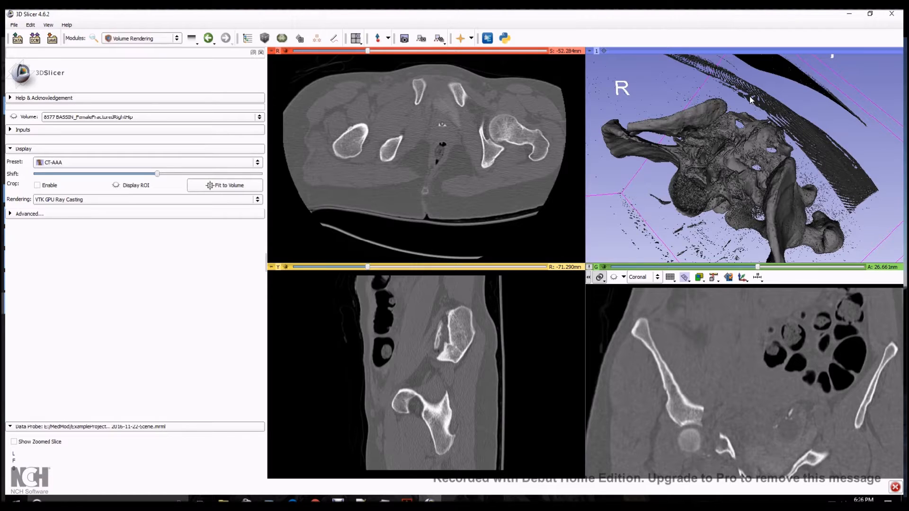
{"action": "mouse_move", "coordinate": [755, 122]}
{"action": "left_mouse_down"}
{"action": "mouse_move", "coordinate": [789, 94]}
{"action": "mouse_move", "coordinate": [787, 107]}
{"action": "left_mouse_up"}
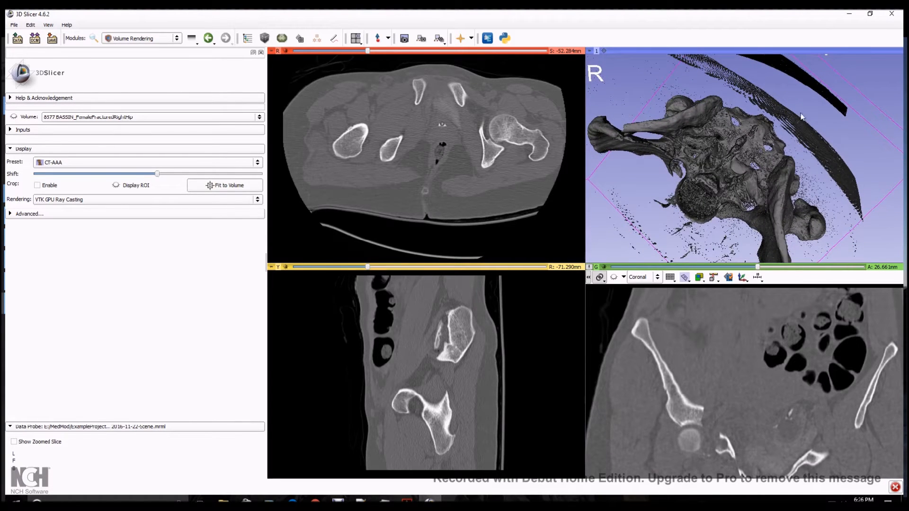
{"action": "mouse_move", "coordinate": [805, 159]}
{"action": "left_mouse_down"}
{"action": "mouse_move", "coordinate": [818, 114]}
{"action": "mouse_move", "coordinate": [832, 148]}
{"action": "mouse_move", "coordinate": [893, 116]}
{"action": "mouse_move", "coordinate": [836, 182]}
{"action": "mouse_move", "coordinate": [780, 146]}
{"action": "mouse_move", "coordinate": [788, 113]}
{"action": "mouse_move", "coordinate": [772, 80]}
{"action": "mouse_move", "coordinate": [728, 81]}
{"action": "mouse_move", "coordinate": [694, 101]}
{"action": "mouse_move", "coordinate": [714, 130]}
{"action": "mouse_move", "coordinate": [712, 143]}
{"action": "left_mouse_up"}
{"action": "scroll", "coordinate": [698, 155], "scroll_direction": "down", "scroll_amount": 5}
{"action": "scroll", "coordinate": [698, 155], "scroll_direction": "up", "scroll_amount": 8}
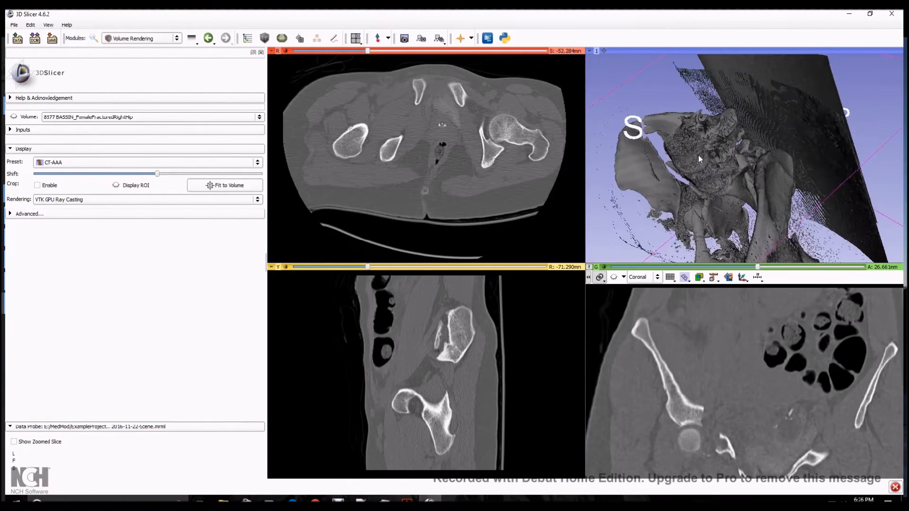
{"action": "scroll", "coordinate": [748, 224], "scroll_direction": "down", "scroll_amount": 8}
{"action": "mouse_move", "coordinate": [841, 204]}
{"action": "left_mouse_down"}
{"action": "mouse_move", "coordinate": [854, 129]}
{"action": "mouse_move", "coordinate": [877, 156]}
{"action": "mouse_move", "coordinate": [802, 175]}
{"action": "mouse_move", "coordinate": [810, 158]}
{"action": "left_mouse_up"}
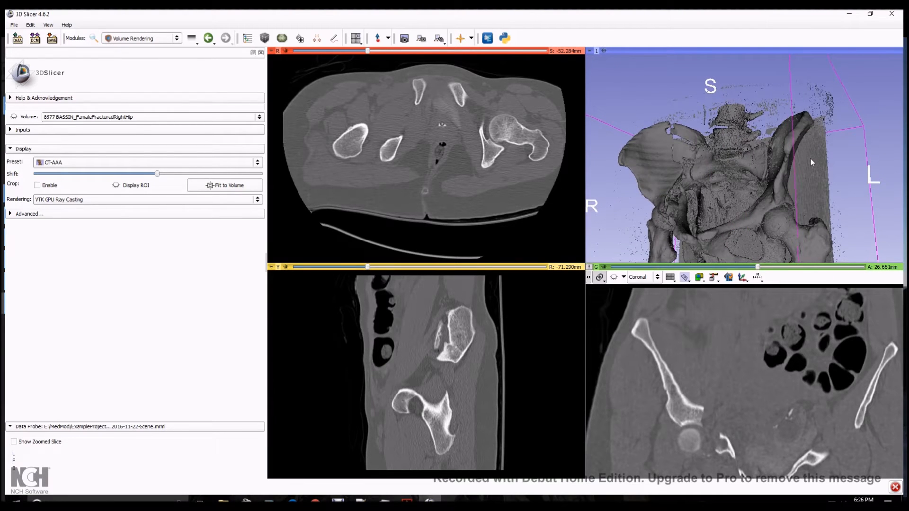
Hide the ThreshMod model and show the slice planes in the 3D view
{"action": "left_click", "coordinate": [174, 37]}
{"action": "left_click", "coordinate": [119, 124]}
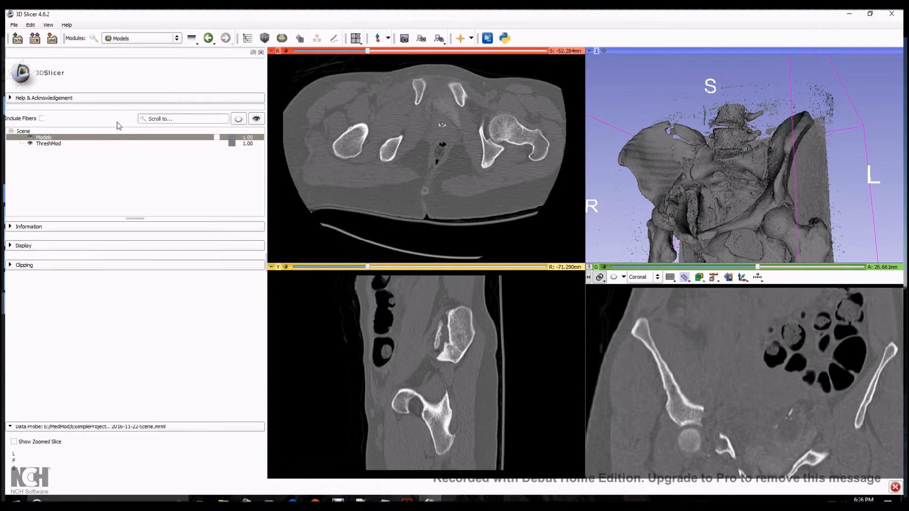
{"action": "left_click", "coordinate": [30, 143]}
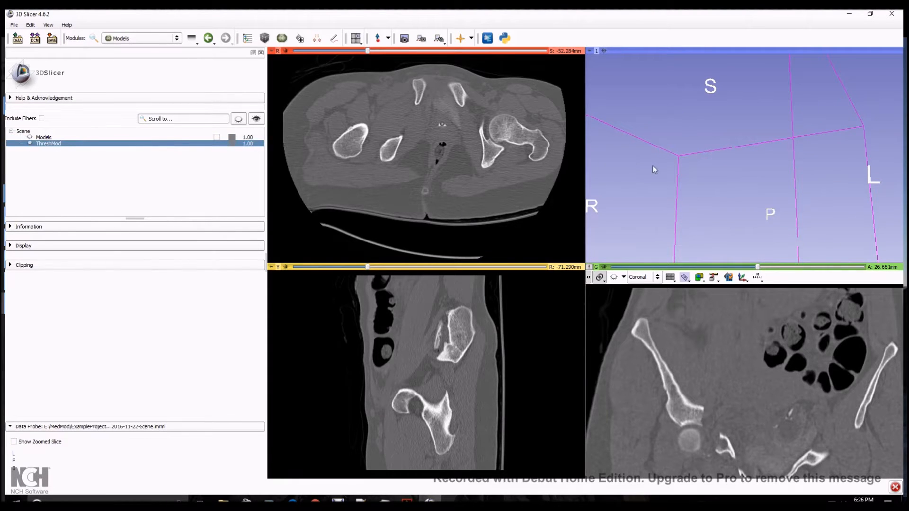
{"action": "left_click", "coordinate": [614, 277]}
{"action": "left_click_drag", "start_coordinate": [703, 114], "coordinate": [701, 139]}
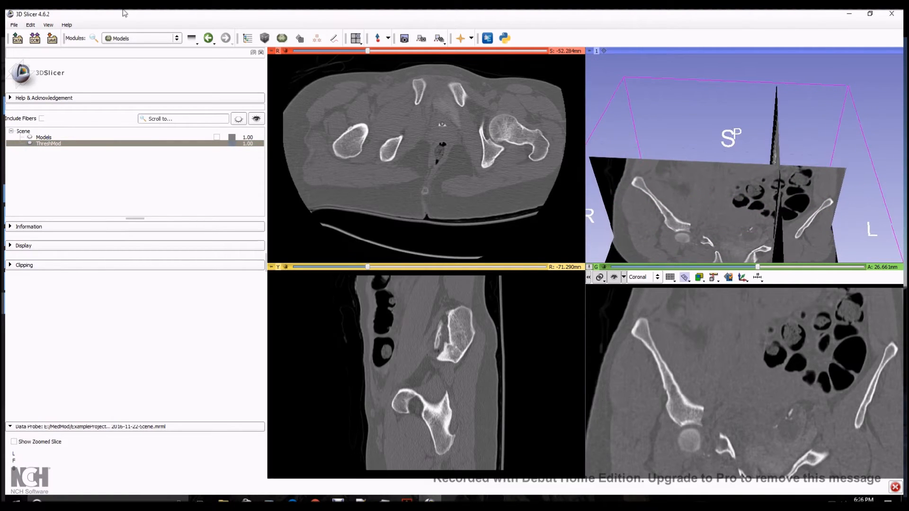
{"action": "left_click", "coordinate": [171, 41]}
{"action": "left_click", "coordinate": [124, 103]}
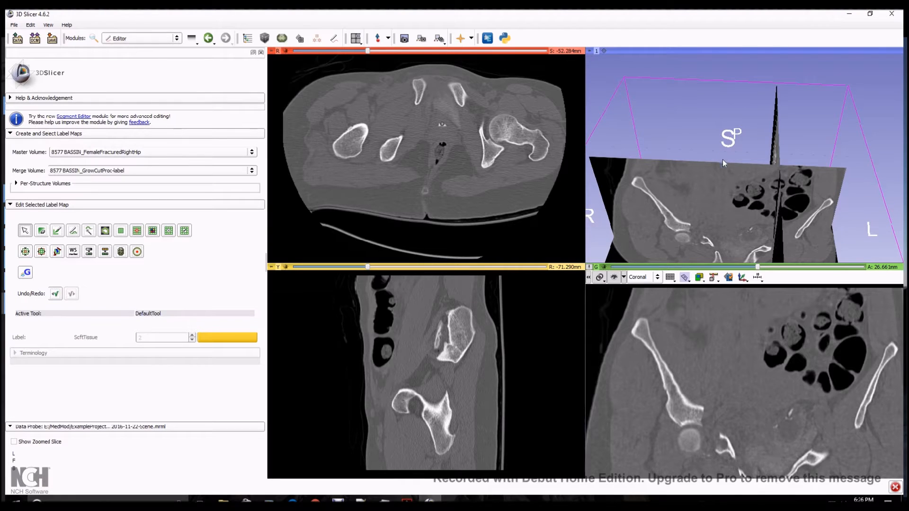
{"action": "left_click_drag", "start_coordinate": [723, 175], "coordinate": [754, 103]}
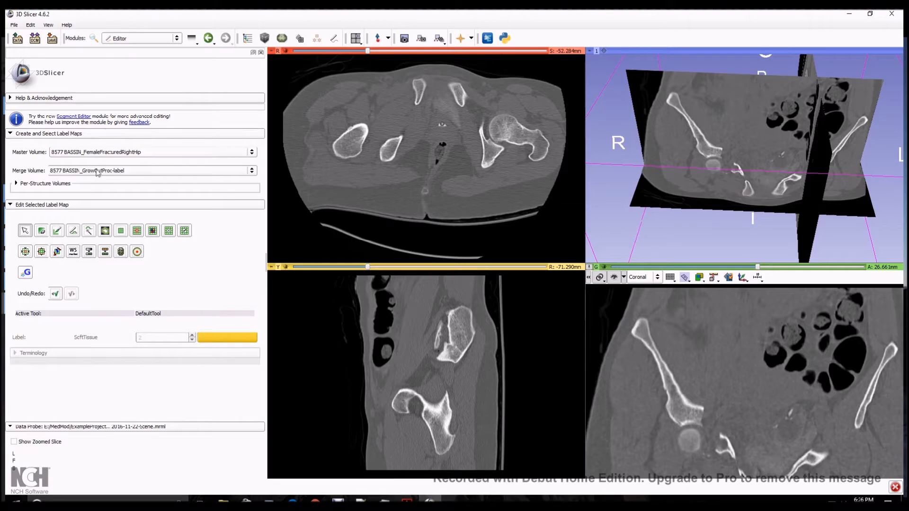
{"action": "left_click", "coordinate": [114, 173]}
{"action": "left_click", "coordinate": [107, 187]}
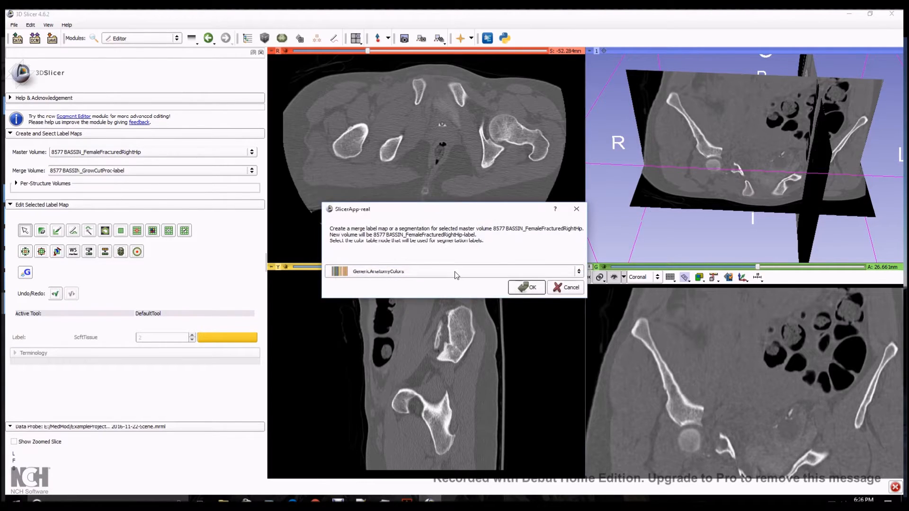
{"action": "left_click", "coordinate": [454, 271]}
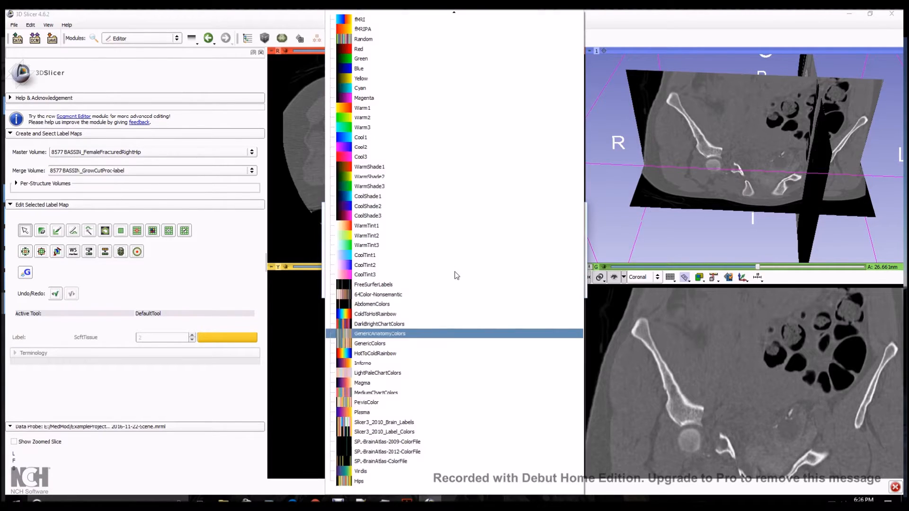
{"action": "left_click", "coordinate": [359, 481]}
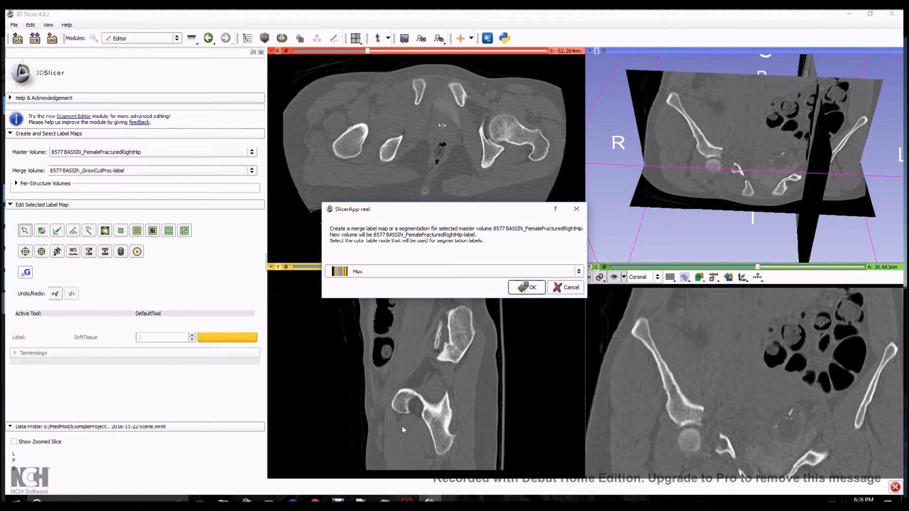
{"action": "left_click", "coordinate": [512, 287]}
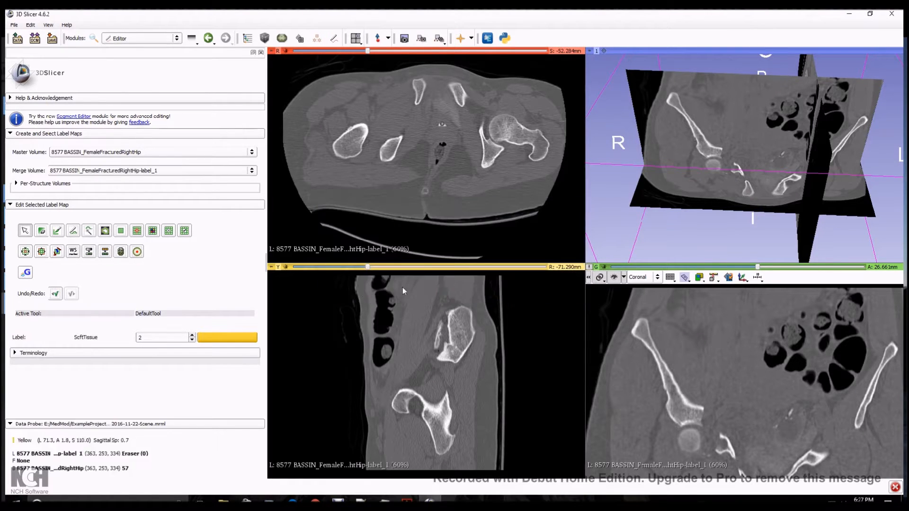
Review the label numbers, names and colors in the Hips.ctbl file in Notepad++ and in the label color list
{"action": "left_click", "coordinate": [362, 500]}
{"action": "left_click_drag", "start_coordinate": [385, 204], "coordinate": [519, 167]}
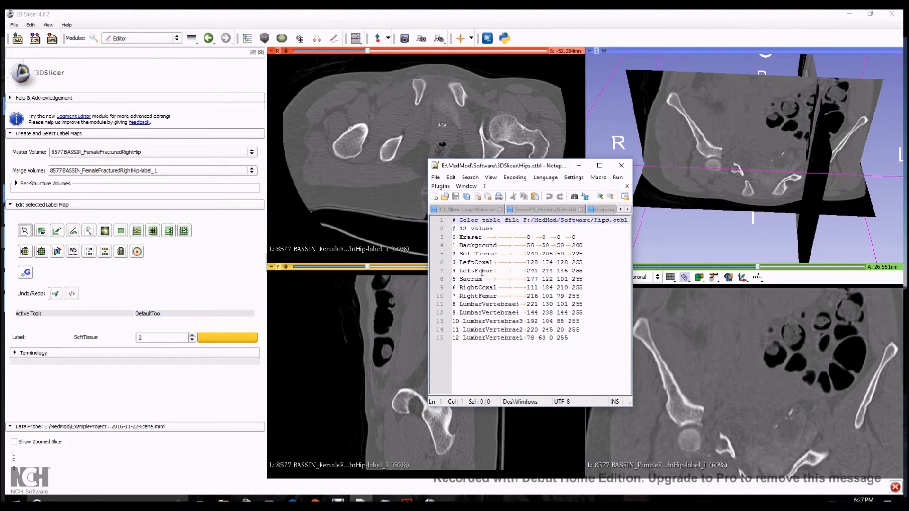
{"action": "left_click_drag", "start_coordinate": [524, 169], "coordinate": [0, 248]}
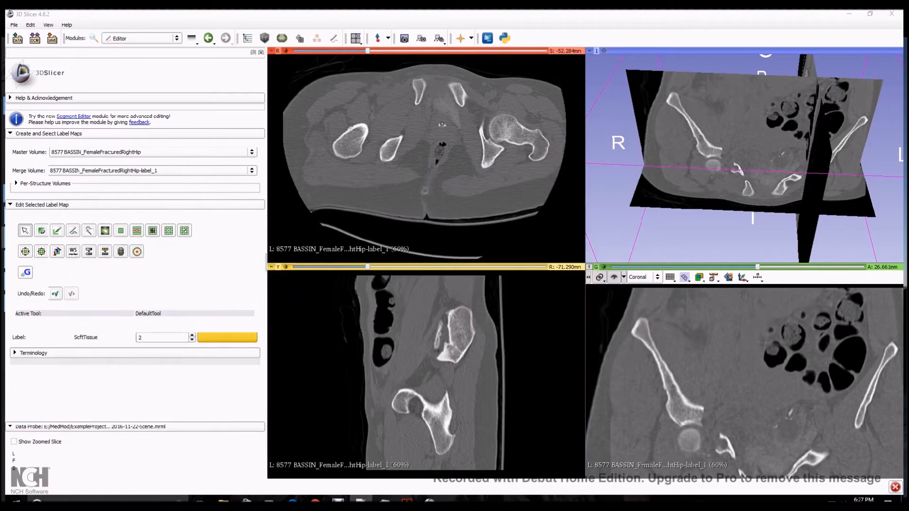
{"action": "left_click", "coordinate": [242, 337]}
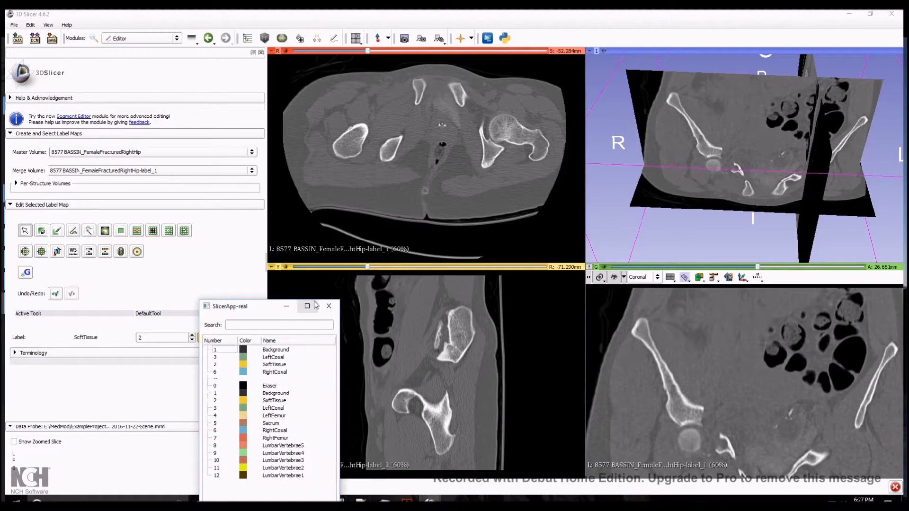
{"action": "left_click", "coordinate": [329, 306]}
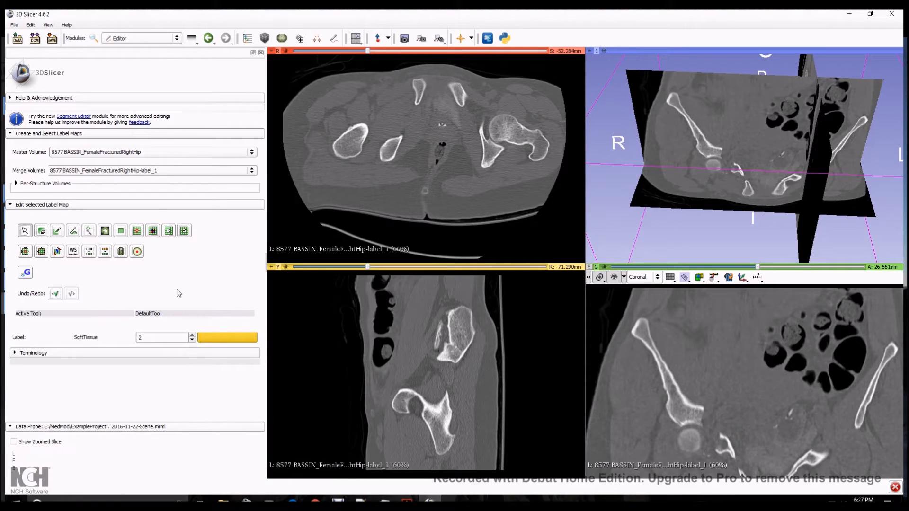
Set up the Paint effect with label 1 Background and a 20-pixel brush radius
{"action": "left_click", "coordinate": [57, 230]}
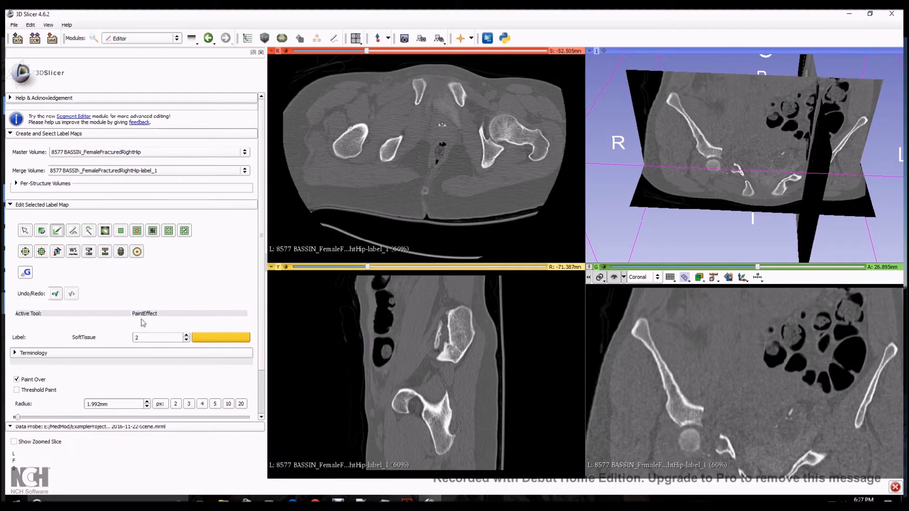
{"action": "left_click", "coordinate": [221, 338]}
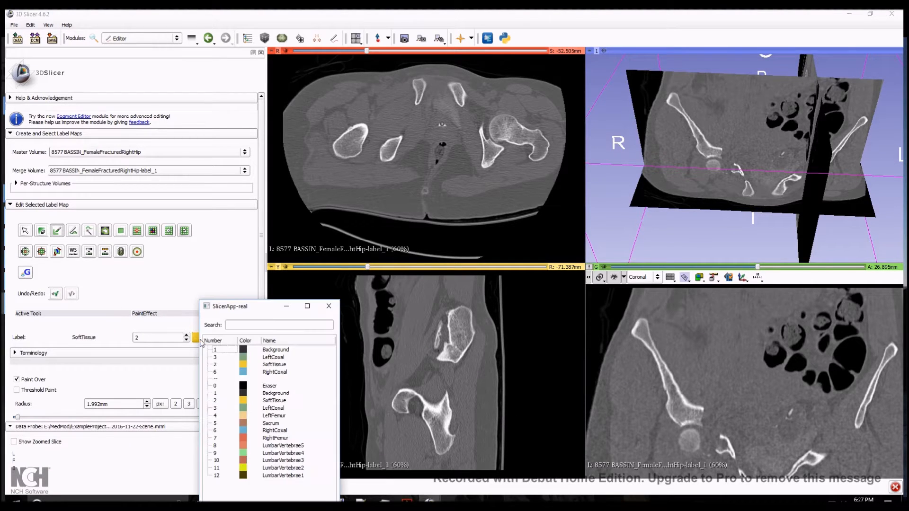
{"action": "left_click", "coordinate": [263, 351]}
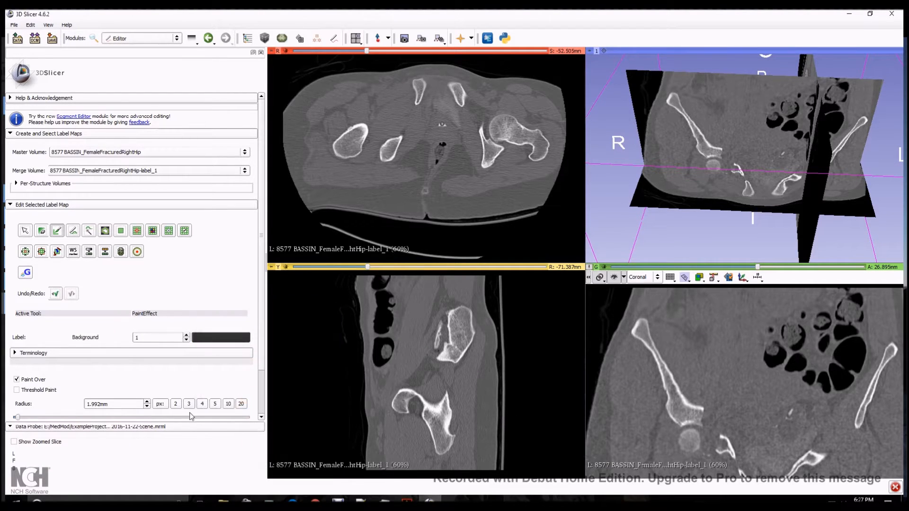
{"action": "left_click", "coordinate": [242, 406]}
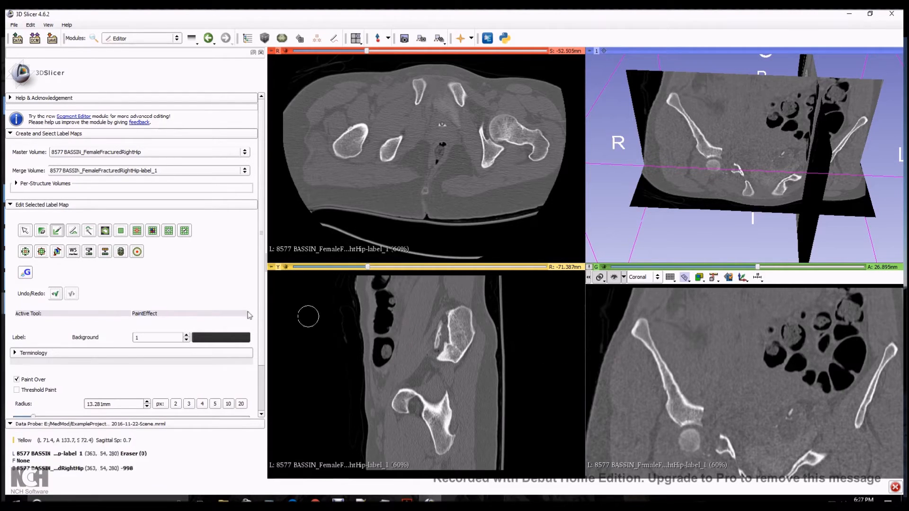
{"action": "scroll", "coordinate": [27, 384], "scroll_direction": "down", "scroll_amount": 2}
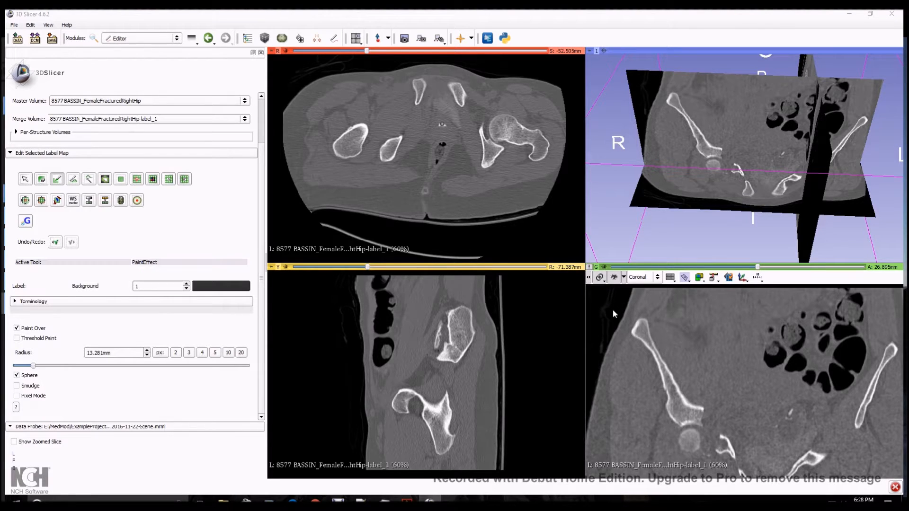
Paint Background strokes in the air outside the body on the axial and sagittal slices, including below the scanner table
{"action": "left_click_drag", "start_coordinate": [414, 241], "coordinate": [334, 240]}
{"action": "left_click_drag", "start_coordinate": [495, 253], "coordinate": [397, 244]}
{"action": "left_click_drag", "start_coordinate": [464, 244], "coordinate": [398, 241]}
{"action": "mouse_move", "coordinate": [509, 300]}
{"action": "left_mouse_down"}
{"action": "mouse_move", "coordinate": [507, 310]}
{"action": "mouse_move", "coordinate": [503, 289]}
{"action": "left_mouse_up"}
{"action": "left_click_drag", "start_coordinate": [351, 353], "coordinate": [335, 287]}
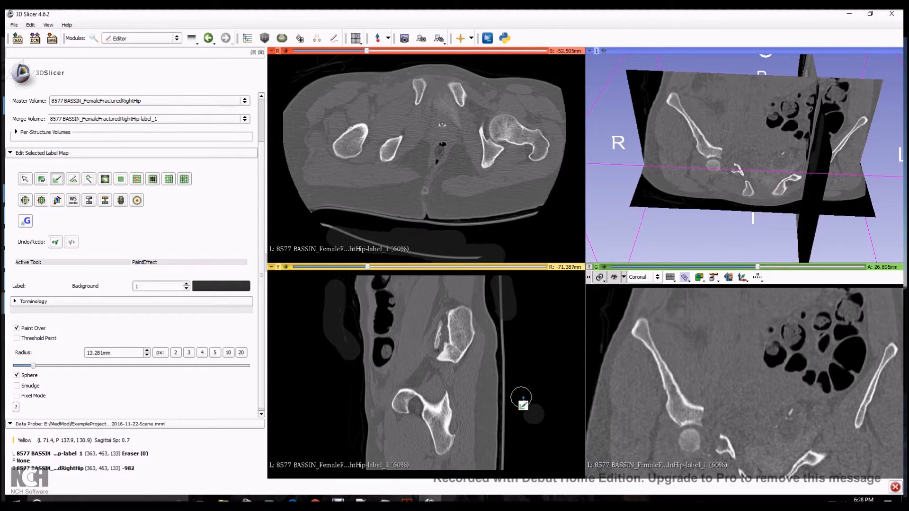
{"action": "left_click_drag", "start_coordinate": [538, 65], "coordinate": [526, 64]}
{"action": "left_click_drag", "start_coordinate": [327, 63], "coordinate": [301, 69]}
Paint Background strokes in the air on both sides of the body on the coronal slice
{"action": "scroll", "coordinate": [729, 406], "scroll_direction": "down", "scroll_amount": 4}
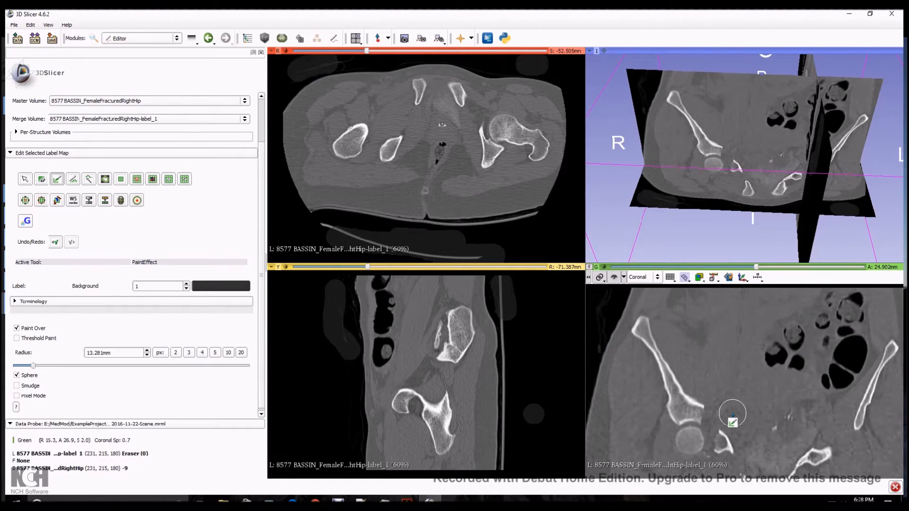
{"action": "right_click_drag", "start_coordinate": [729, 399], "coordinate": [716, 373]}
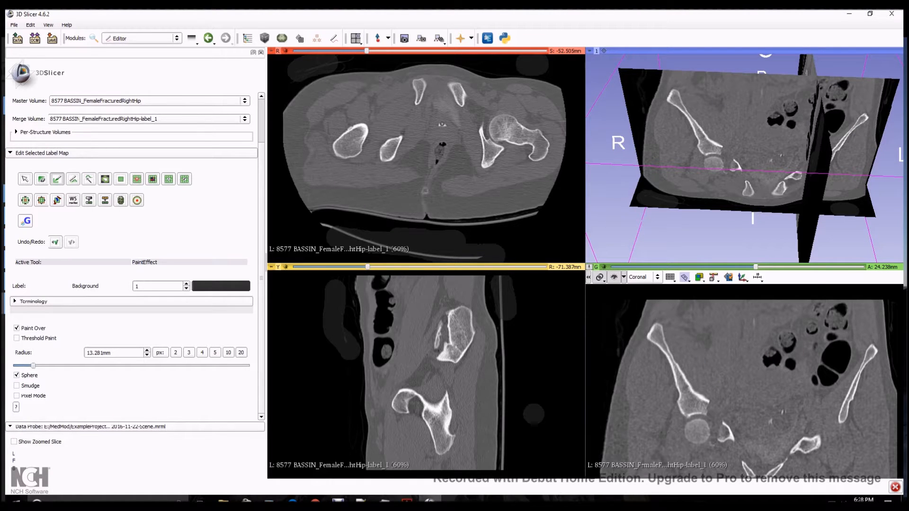
{"action": "left_click", "coordinate": [589, 278]}
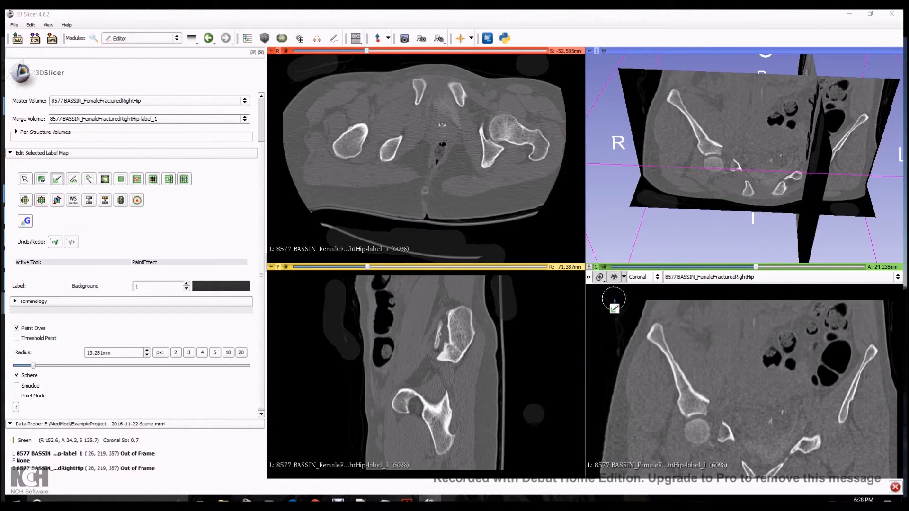
{"action": "left_click_drag", "start_coordinate": [626, 300], "coordinate": [609, 327]}
{"action": "mouse_move", "coordinate": [774, 326]}
{"action": "middle_mouse_down"}
{"action": "mouse_move", "coordinate": [767, 340]}
{"action": "mouse_move", "coordinate": [732, 351]}
{"action": "middle_mouse_up"}
{"action": "left_click_drag", "start_coordinate": [862, 369], "coordinate": [862, 321]}
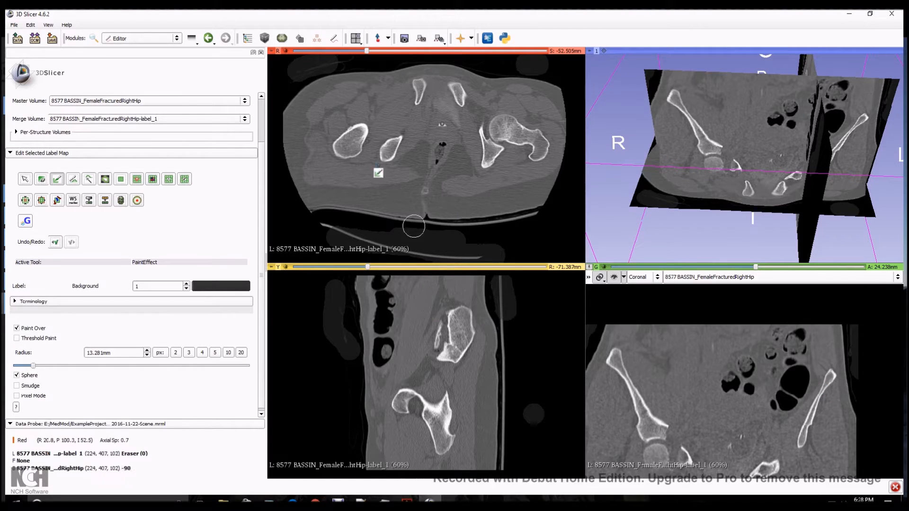
Paint label 2 SoftTissue strokes around the bones on the sagittal slice, redoing the lower stroke that runs outside the body
{"action": "left_click", "coordinate": [186, 284]}
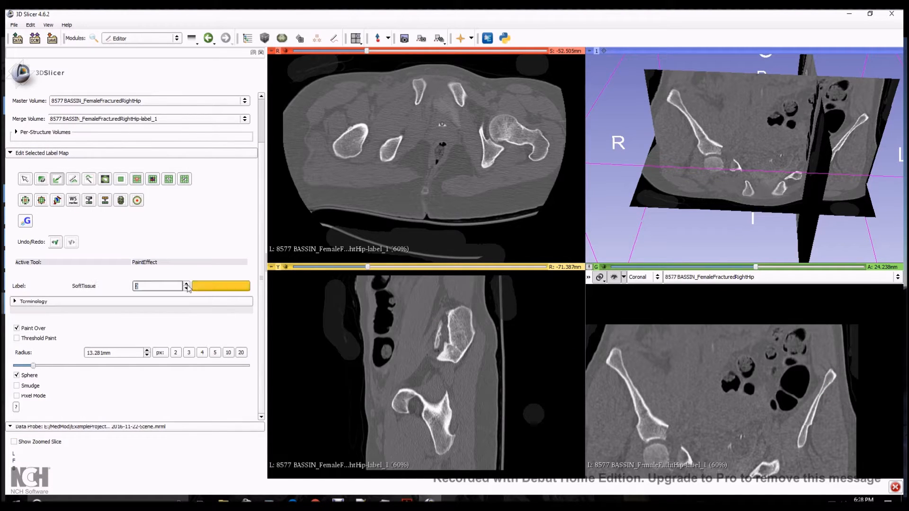
{"action": "left_click_drag", "start_coordinate": [429, 289], "coordinate": [388, 356]}
{"action": "left_click_drag", "start_coordinate": [476, 379], "coordinate": [473, 441]}
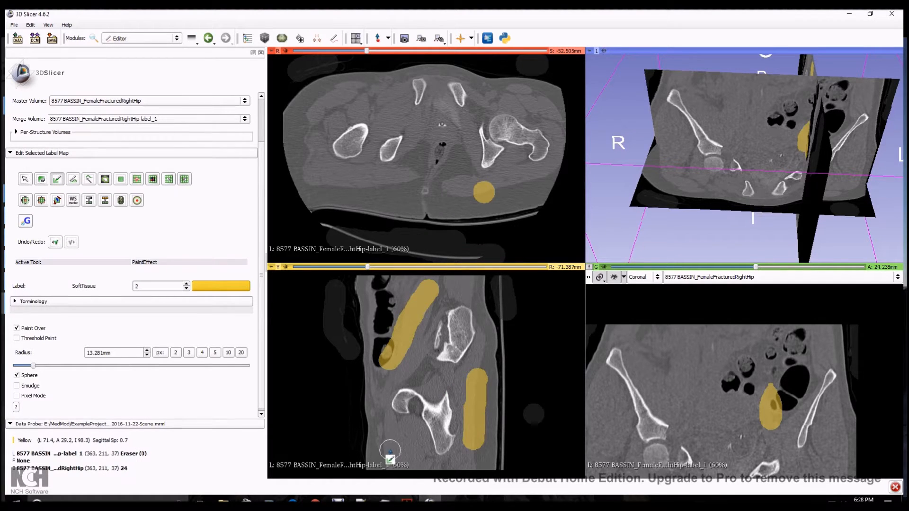
{"action": "left_click_drag", "start_coordinate": [403, 447], "coordinate": [354, 422]}
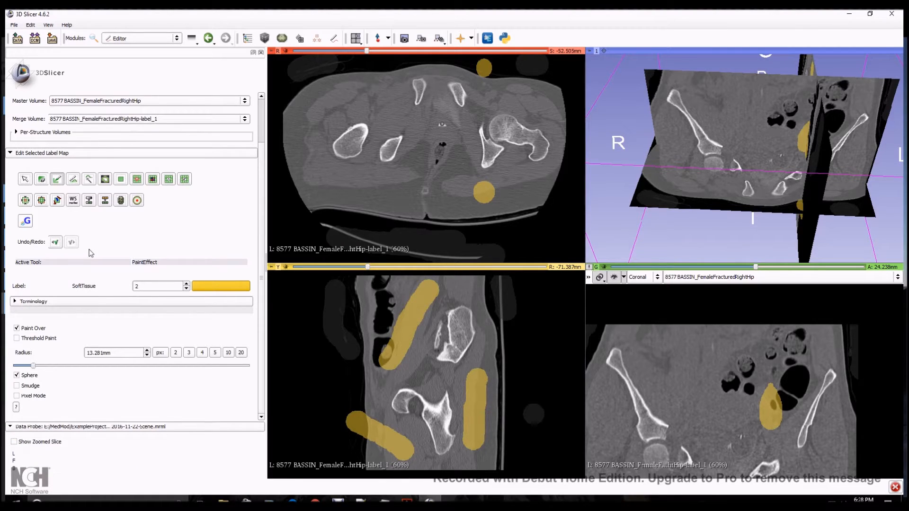
{"action": "left_click", "coordinate": [55, 242]}
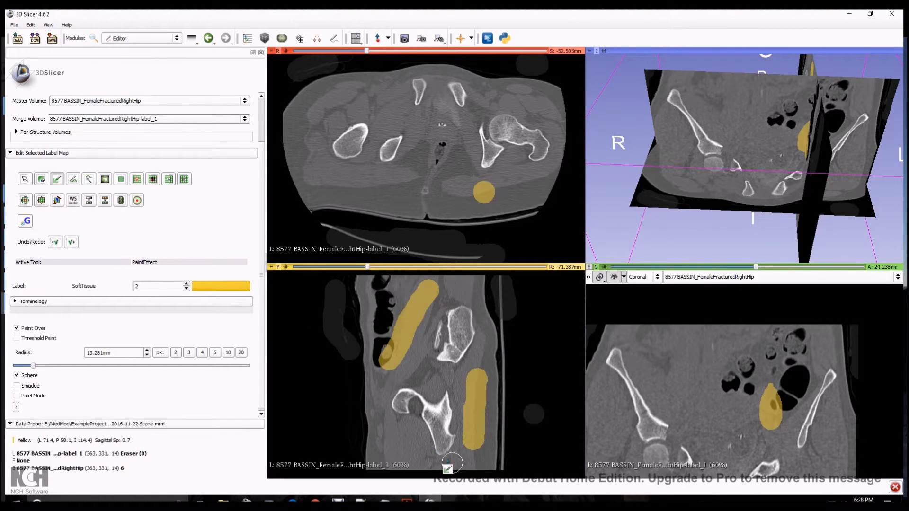
{"action": "left_click_drag", "start_coordinate": [408, 460], "coordinate": [392, 440]}
Paint SoftTissue strokes through the abdomen and along the outer right thigh on the coronal slice
{"action": "left_click_drag", "start_coordinate": [700, 423], "coordinate": [670, 349]}
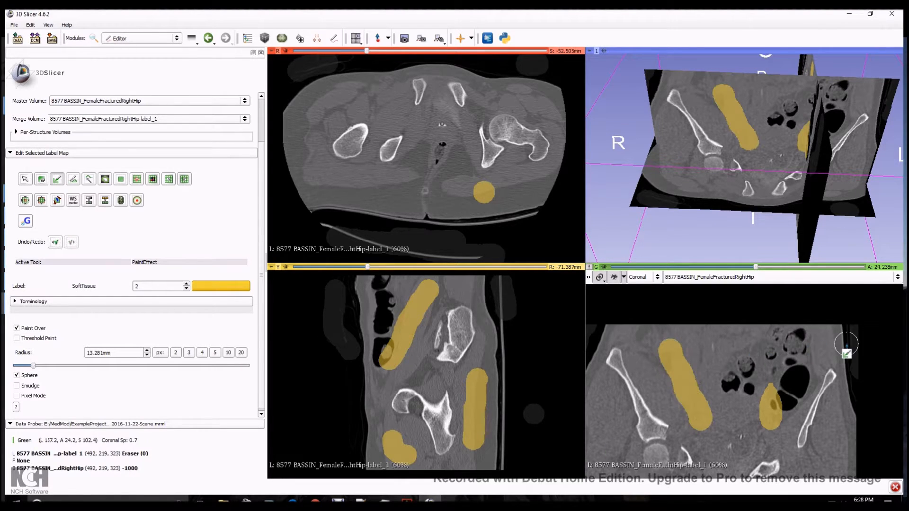
{"action": "left_click_drag", "start_coordinate": [801, 349], "coordinate": [759, 392]}
{"action": "left_click_drag", "start_coordinate": [696, 337], "coordinate": [696, 337]}
{"action": "left_click_drag", "start_coordinate": [625, 462], "coordinate": [611, 415]}
Paint SoftTissue across the buttocks, both front-outer thighs and the midline on the axial slice, and through the abdomen on the sagittal slice
{"action": "left_click_drag", "start_coordinate": [469, 201], "coordinate": [340, 183]}
{"action": "left_click_drag", "start_coordinate": [350, 88], "coordinate": [303, 146]}
{"action": "left_click_drag", "start_coordinate": [539, 103], "coordinate": [534, 100]}
{"action": "left_click_drag", "start_coordinate": [542, 183], "coordinate": [487, 194]}
{"action": "left_click_drag", "start_coordinate": [436, 150], "coordinate": [418, 184]}
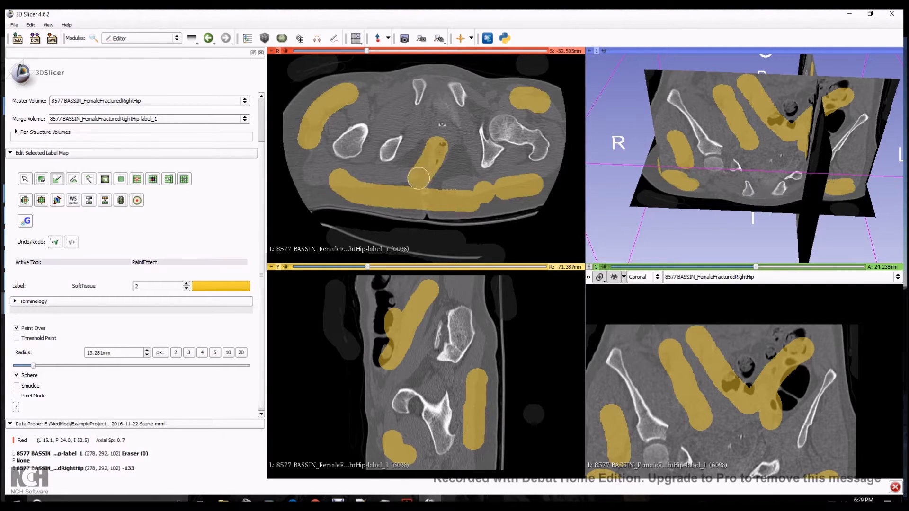
{"action": "left_click_drag", "start_coordinate": [422, 370], "coordinate": [418, 355]}
{"action": "mouse_move", "coordinate": [408, 307]}
{"action": "left_mouse_down"}
{"action": "mouse_move", "coordinate": [402, 286]}
{"action": "mouse_move", "coordinate": [387, 284]}
{"action": "mouse_move", "coordinate": [391, 318]}
{"action": "left_mouse_up"}
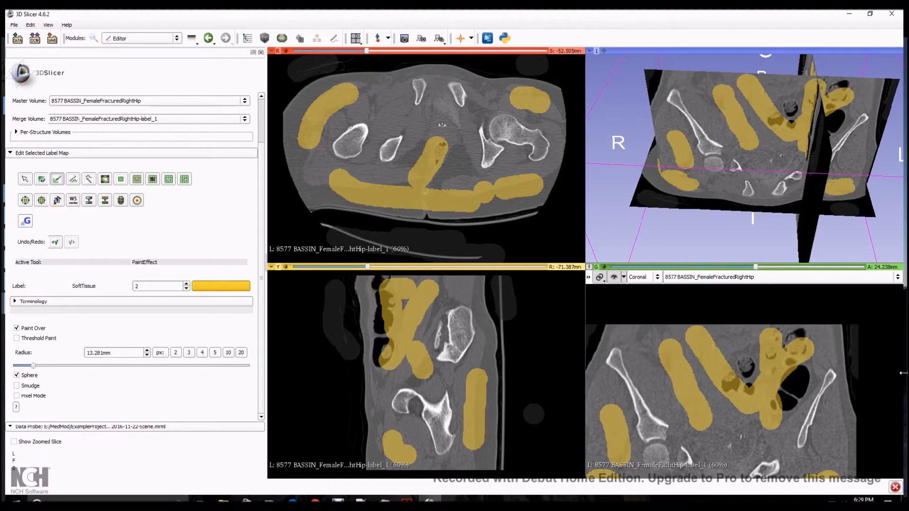
Extend the SoftTissue marking on the coronal slice across the upper abdomen, into the pelvic cavity and over the outer left thigh
{"action": "left_click_drag", "start_coordinate": [804, 344], "coordinate": [663, 347]}
{"action": "mouse_move", "coordinate": [704, 409]}
{"action": "left_mouse_down"}
{"action": "mouse_move", "coordinate": [741, 447]}
{"action": "mouse_move", "coordinate": [704, 412]}
{"action": "left_mouse_up"}
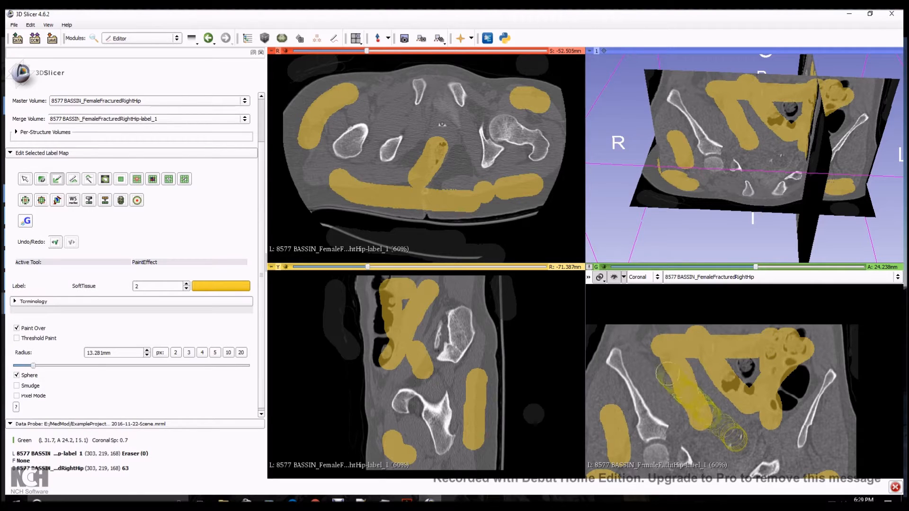
{"action": "left_click_drag", "start_coordinate": [665, 374], "coordinate": [668, 375]}
{"action": "middle_click_drag", "start_coordinate": [722, 398], "coordinate": [751, 371]}
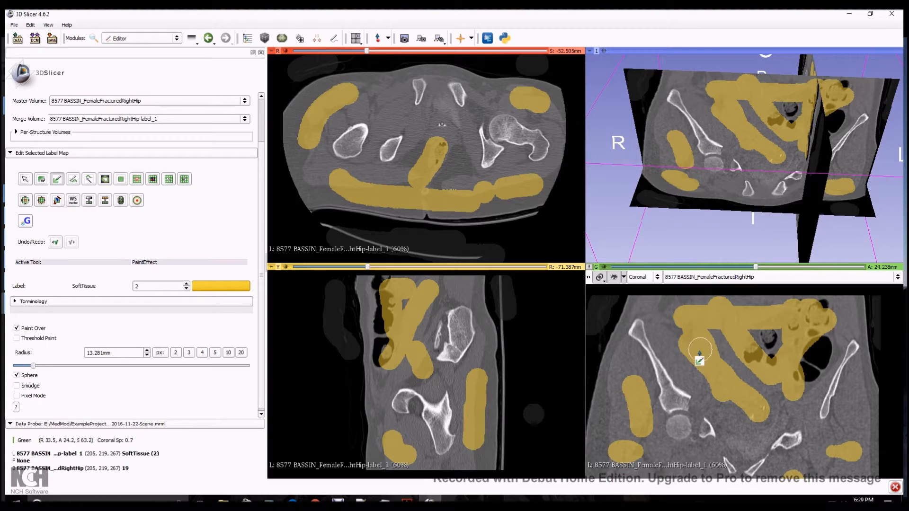
{"action": "left_click_drag", "start_coordinate": [853, 411], "coordinate": [811, 463]}
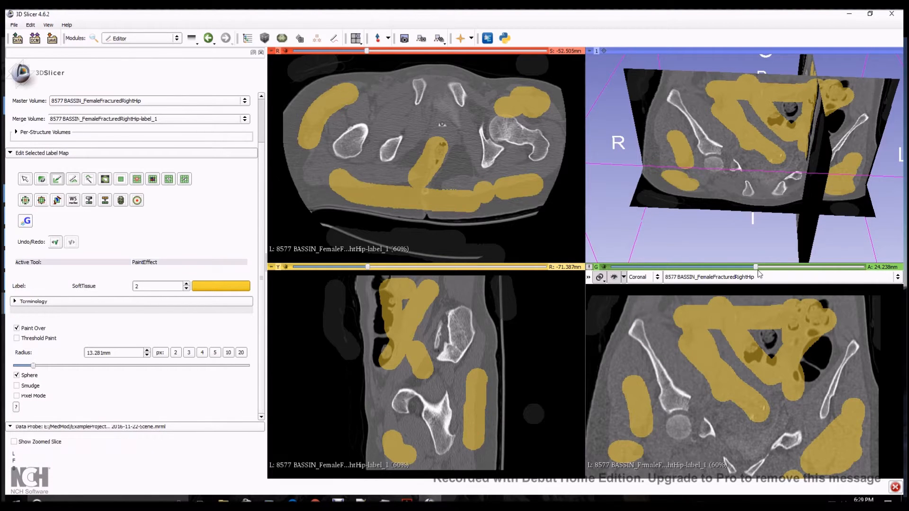
Move the coronal slice to A: 8.238mm and paint SoftTissue along the outer right thigh and through the abdomen and pelvic cavity
{"action": "left_click_drag", "start_coordinate": [757, 267], "coordinate": [744, 268]}
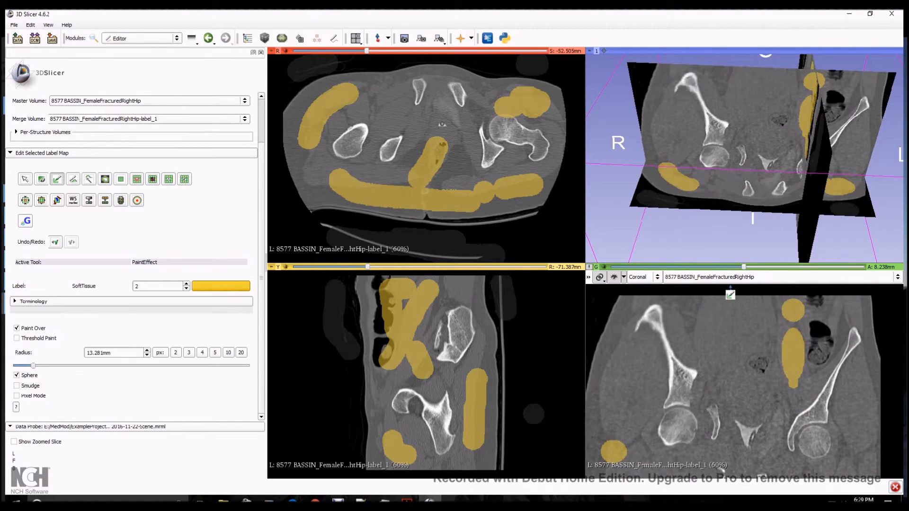
{"action": "mouse_move", "coordinate": [616, 360]}
{"action": "left_mouse_down"}
{"action": "mouse_move", "coordinate": [600, 386]}
{"action": "mouse_move", "coordinate": [609, 446]}
{"action": "left_mouse_up"}
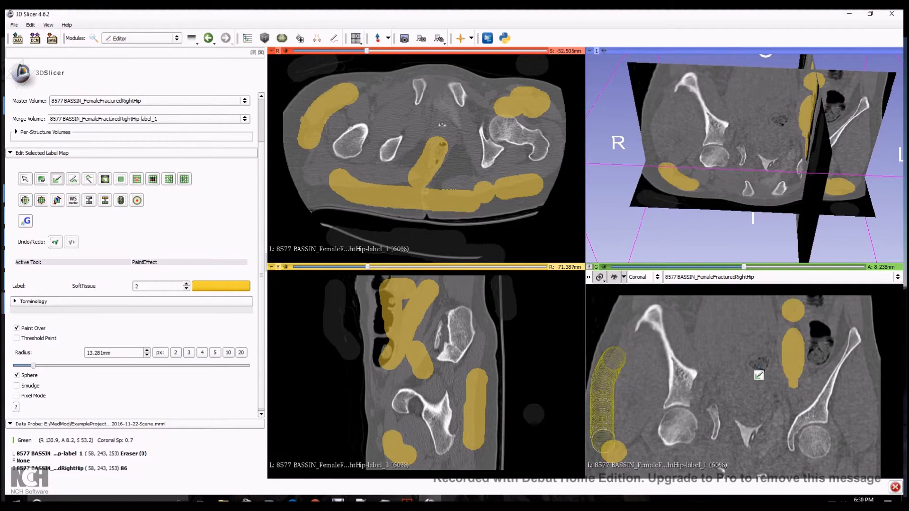
{"action": "mouse_move", "coordinate": [779, 368]}
{"action": "left_mouse_down"}
{"action": "mouse_move", "coordinate": [750, 396]}
{"action": "mouse_move", "coordinate": [687, 310]}
{"action": "left_mouse_up"}
{"action": "left_click_drag", "start_coordinate": [816, 307], "coordinate": [690, 303]}
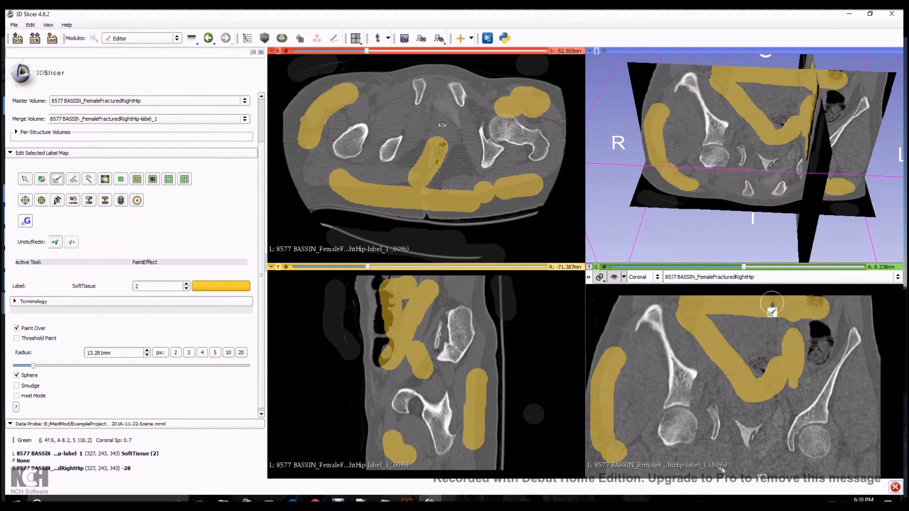
{"action": "left_click_drag", "start_coordinate": [786, 313], "coordinate": [744, 356]}
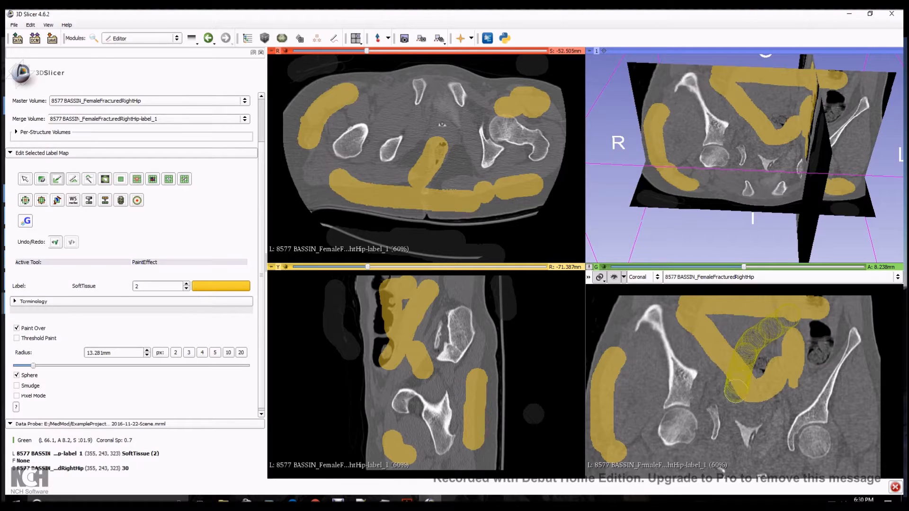
{"action": "left_click_drag", "start_coordinate": [736, 391], "coordinate": [736, 393]}
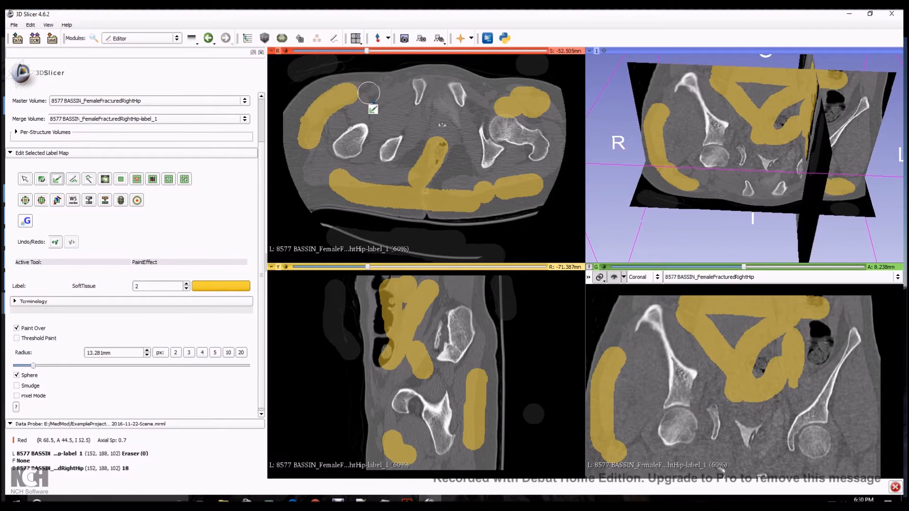
Extend SoftTissue across the front of the right thigh on the axial slice and trace the right hip joint gap on the coronal slice with a 0.332mm radius
{"action": "left_click_drag", "start_coordinate": [370, 102], "coordinate": [384, 106]}
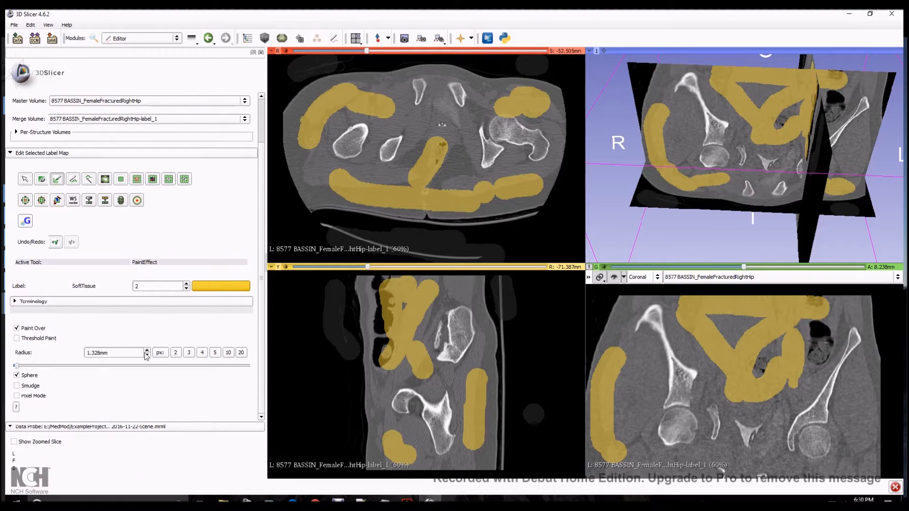
{"action": "right_click_drag", "start_coordinate": [695, 411], "coordinate": [705, 475]}
{"action": "middle_click_drag", "start_coordinate": [710, 445], "coordinate": [781, 379]}
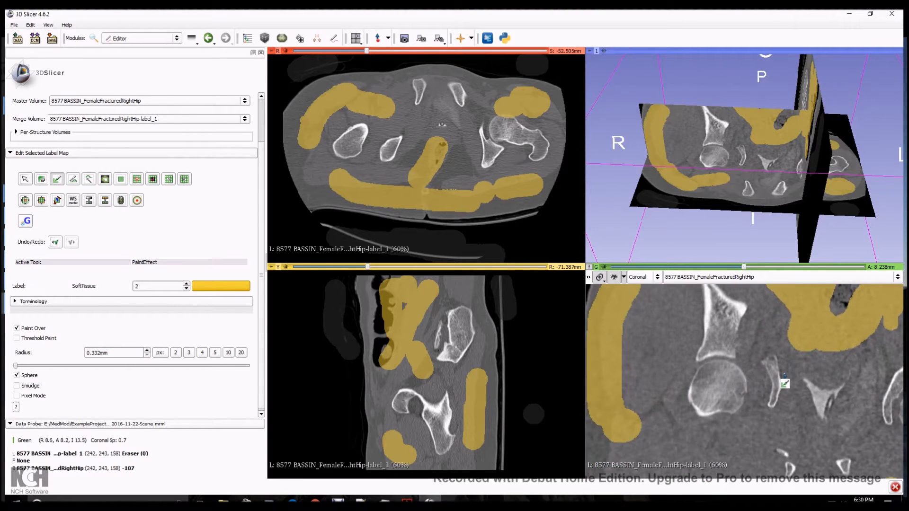
{"action": "right_click_drag", "start_coordinate": [761, 433], "coordinate": [761, 445]}
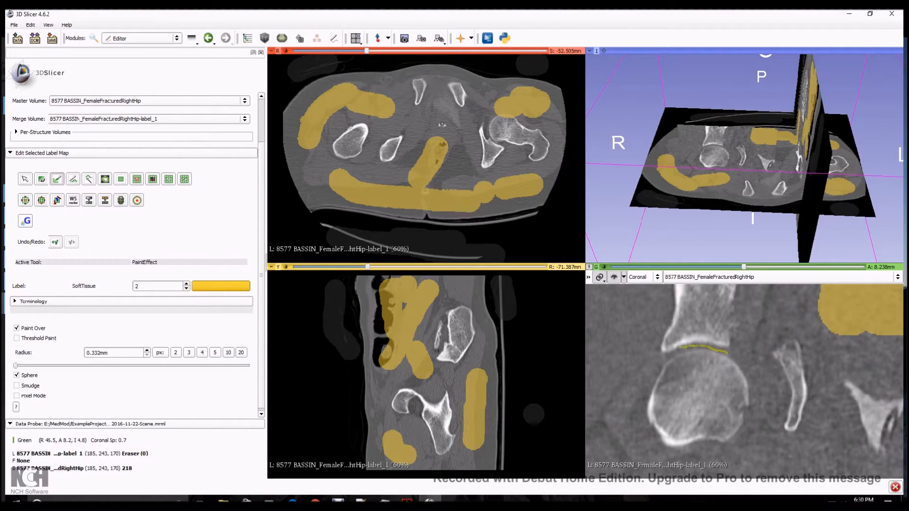
Trace SoftTissue through the left hip joint gap around the femoral head on the coronal slice at A: 7.574mm
{"action": "middle_click_drag", "start_coordinate": [829, 386], "coordinate": [623, 398]}
{"action": "scroll", "coordinate": [733, 386], "scroll_direction": "down", "scroll_amount": 1}
{"action": "middle_click_drag", "start_coordinate": [739, 384], "coordinate": [712, 321]}
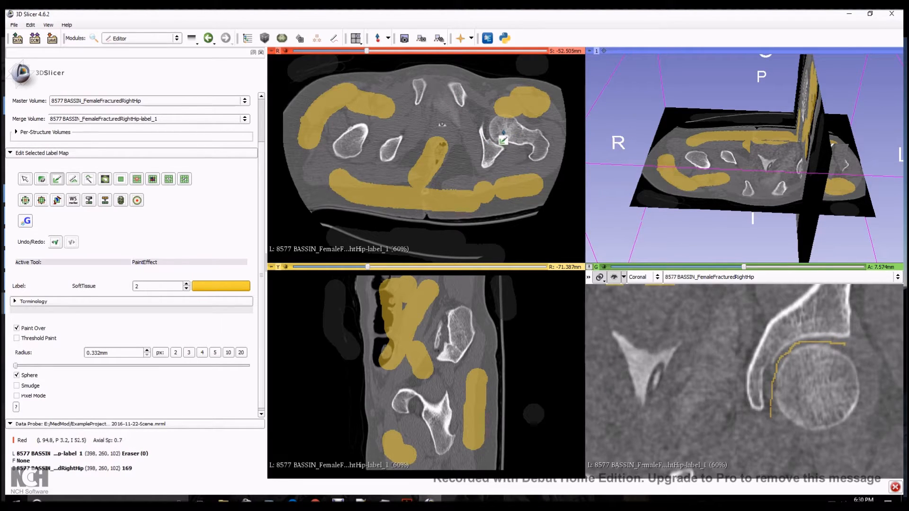
Mark SoftTissue in the narrow gap between the left femoral head and the hip socket on the axial slice at S: -52.505mm
{"action": "key", "text": "shift"}
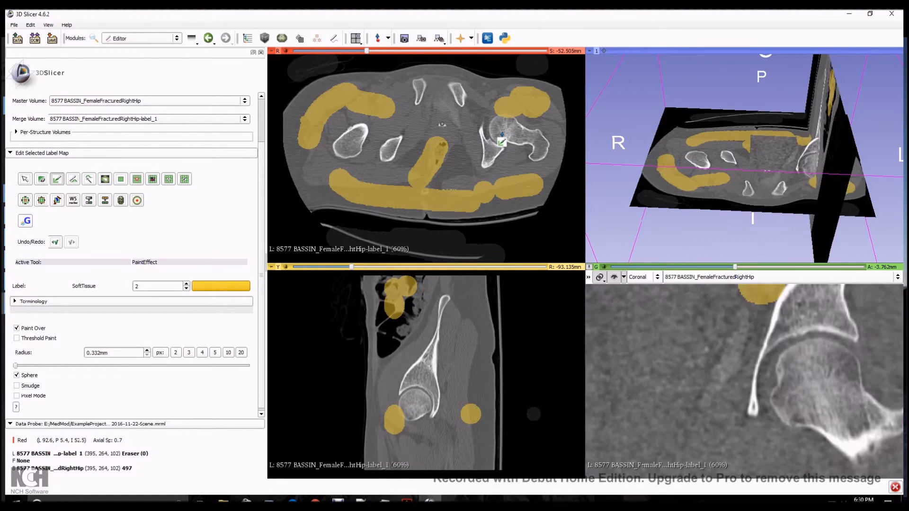
{"action": "middle_click_drag", "start_coordinate": [502, 139], "coordinate": [493, 158]}
{"action": "right_click_drag", "start_coordinate": [492, 173], "coordinate": [517, 261]}
{"action": "middle_click_drag", "start_coordinate": [580, 212], "coordinate": [524, 178]}
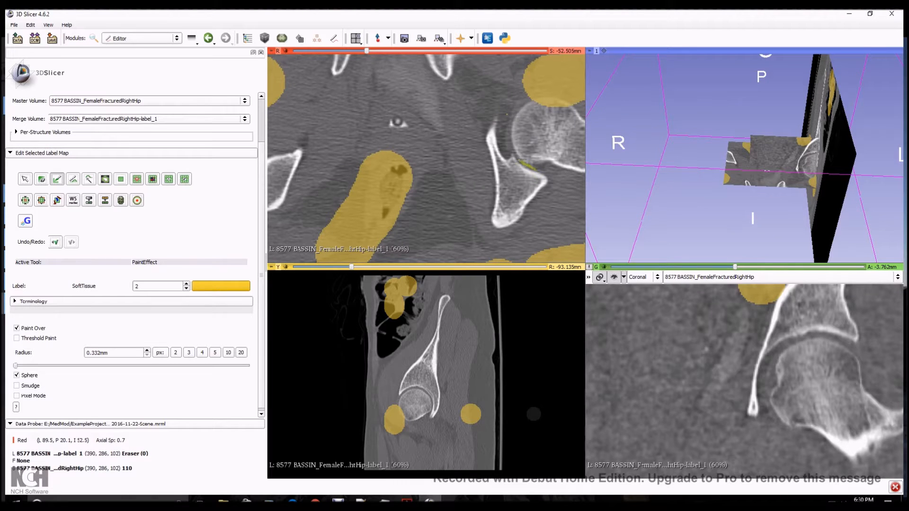
Trace SoftTissue in the right hip joint gap on axial slice S: -28.003mm and over the left femoral head on sagittal slice R: -93.135mm
{"action": "middle_click_drag", "start_coordinate": [351, 197], "coordinate": [449, 205]}
{"action": "scroll", "coordinate": [371, 189], "scroll_direction": "up", "scroll_amount": 8}
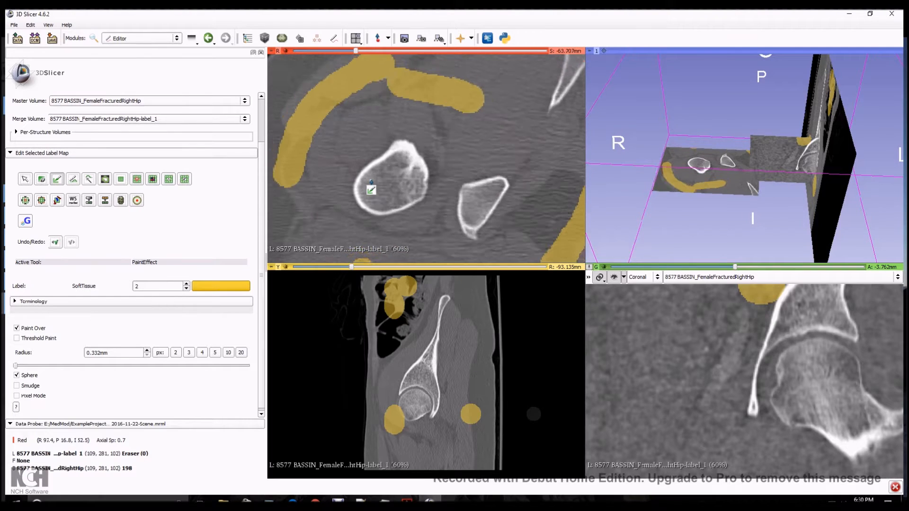
{"action": "scroll", "coordinate": [370, 190], "scroll_direction": "up", "scroll_amount": 20}
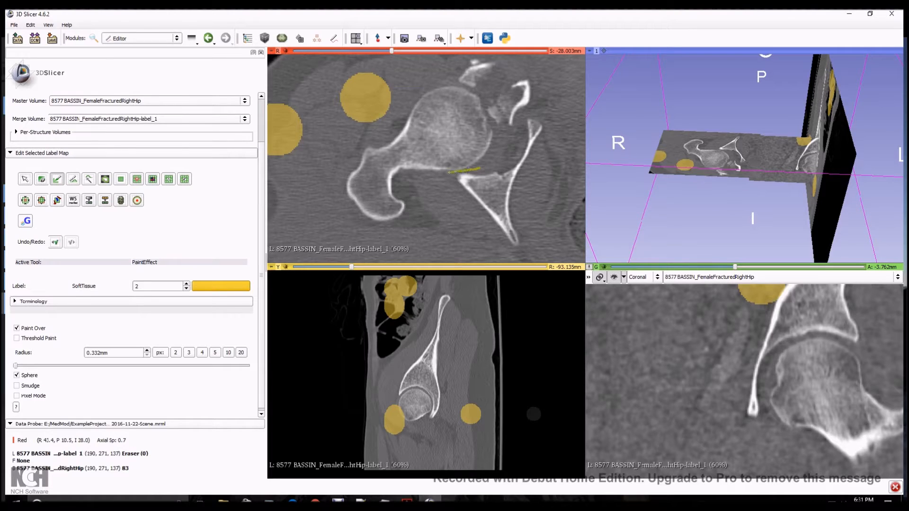
{"action": "middle_click_drag", "start_coordinate": [406, 361], "coordinate": [421, 330]}
{"action": "right_click_drag", "start_coordinate": [426, 341], "coordinate": [440, 471]}
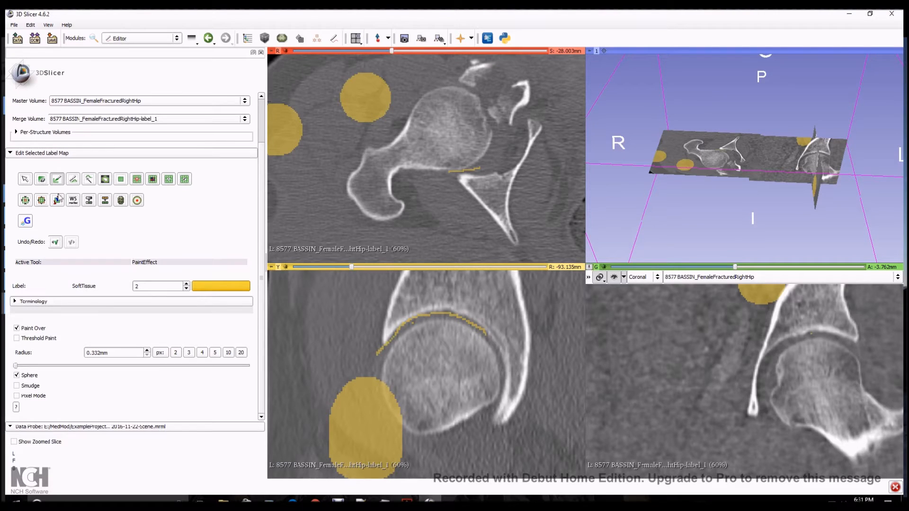
Erase the SoftTissue overlapping the front edge of the left femoral head on the sagittal slice, using a 3.320mm Eraser radius
{"action": "left_click", "coordinate": [42, 179]}
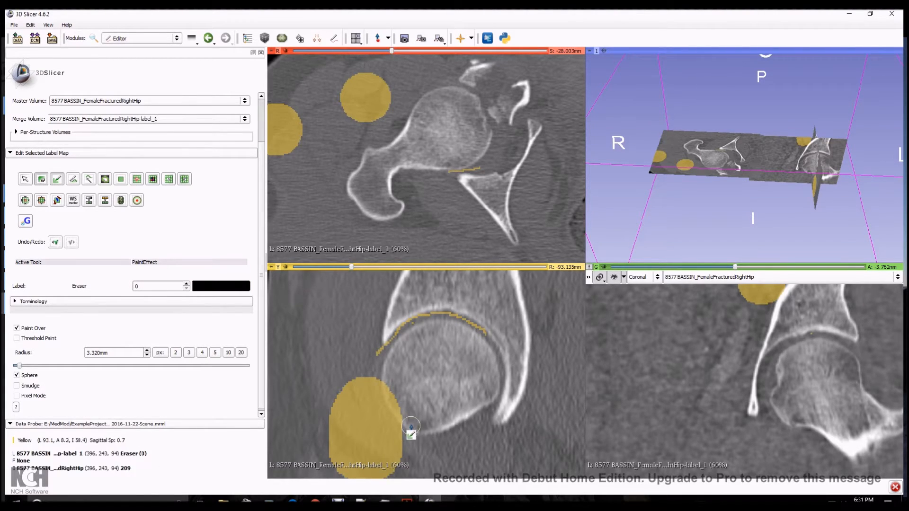
{"action": "left_click_drag", "start_coordinate": [384, 379], "coordinate": [383, 379]}
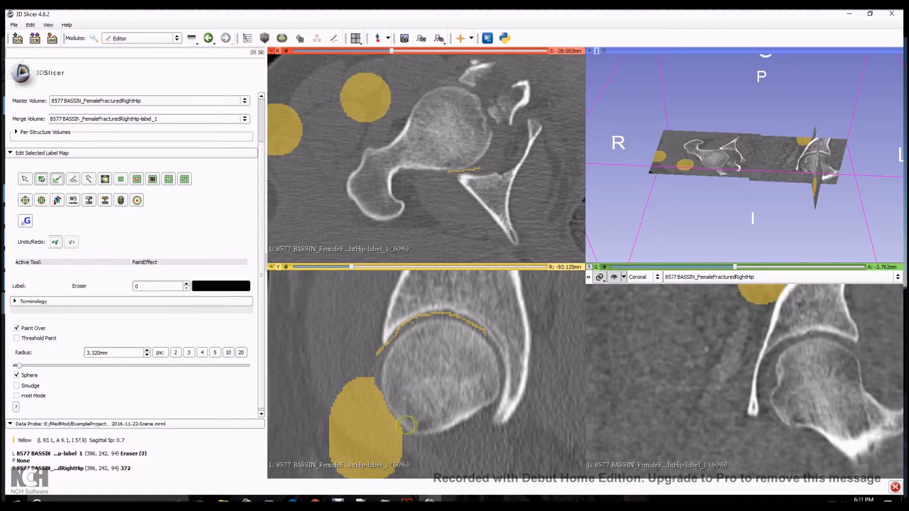
{"action": "left_click_drag", "start_coordinate": [406, 424], "coordinate": [408, 426]}
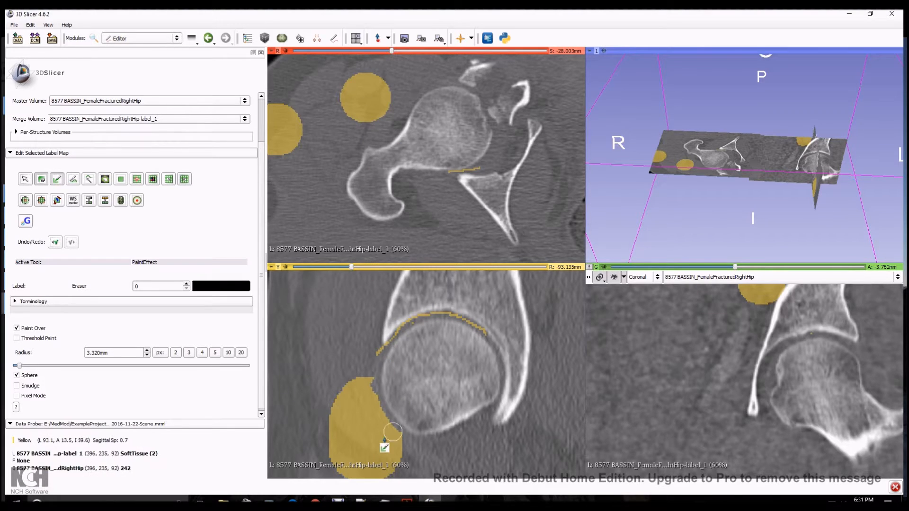
Erase the SoftTissue that overlaps the left femoral head and neck on neighbouring sagittal slices, including R: -103.760mm and R: -109.073mm
{"action": "key", "text": "shift"}
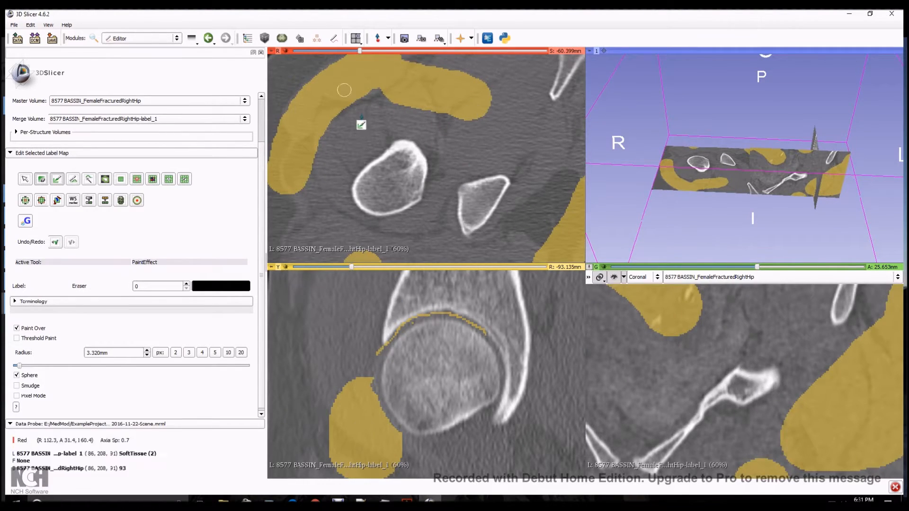
{"action": "scroll", "coordinate": [448, 402], "scroll_direction": "down", "scroll_amount": 10}
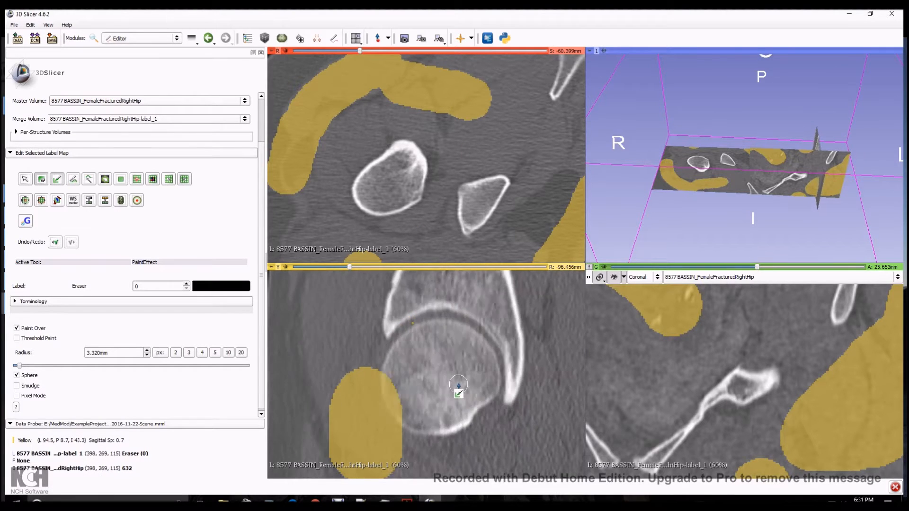
{"action": "scroll", "coordinate": [426, 397], "scroll_direction": "down", "scroll_amount": 1}
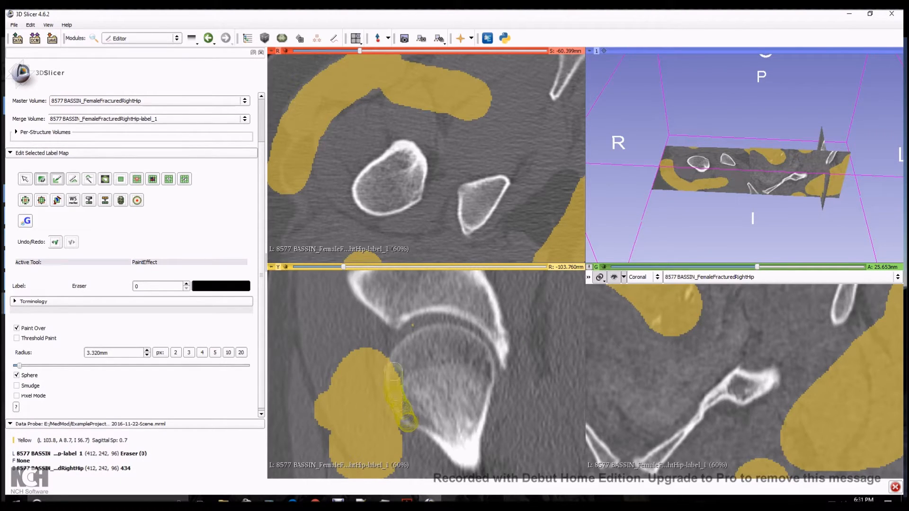
{"action": "left_click_drag", "start_coordinate": [407, 421], "coordinate": [403, 426]}
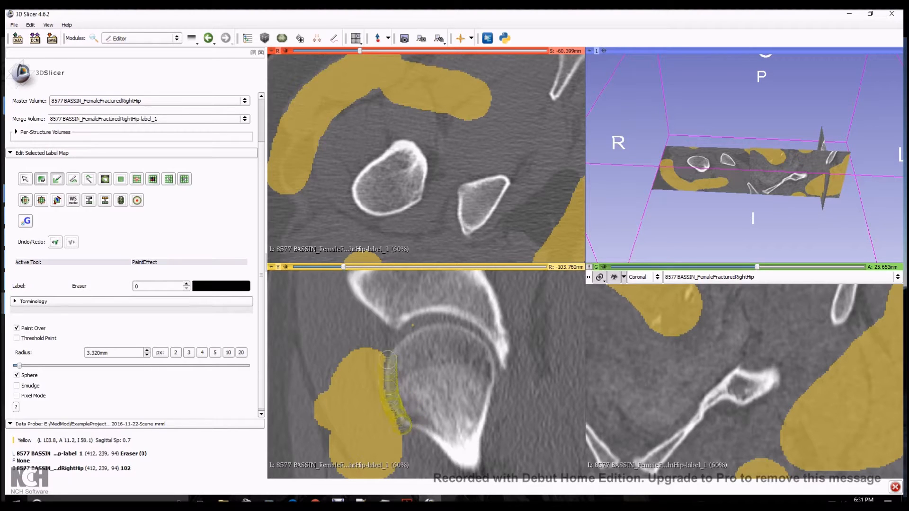
{"action": "left_click_drag", "start_coordinate": [388, 365], "coordinate": [388, 354]}
{"action": "scroll", "coordinate": [353, 402], "scroll_direction": "down", "scroll_amount": 8}
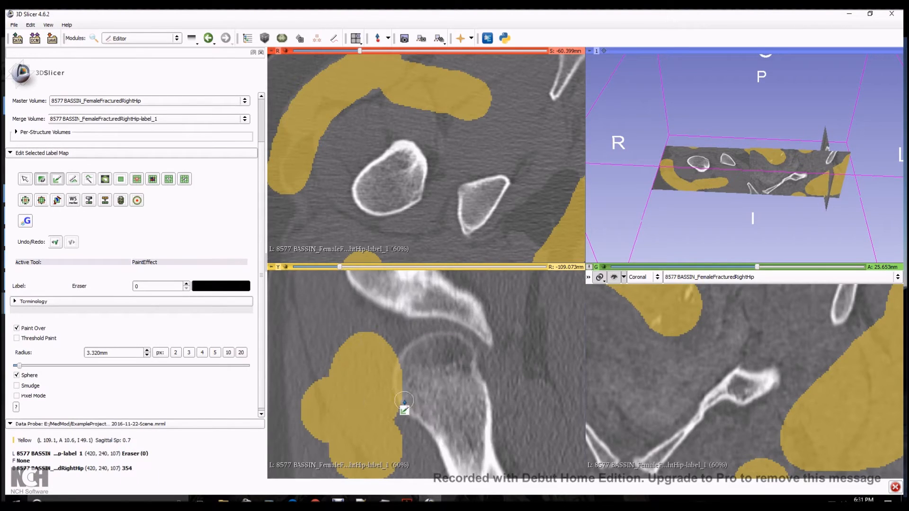
{"action": "left_click_drag", "start_coordinate": [402, 406], "coordinate": [405, 395]}
{"action": "scroll", "coordinate": [405, 395], "scroll_direction": "up", "scroll_amount": 8}
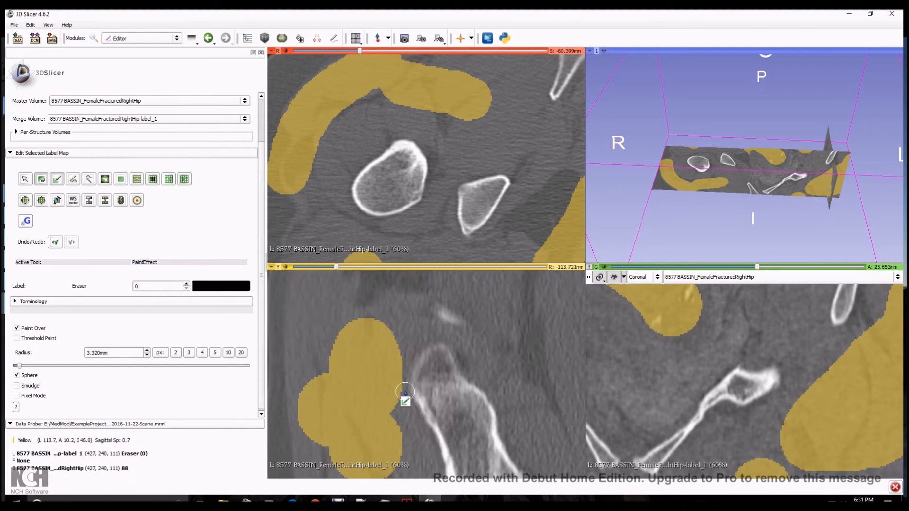
{"action": "scroll", "coordinate": [405, 396], "scroll_direction": "up", "scroll_amount": 5}
{"action": "left_click_drag", "start_coordinate": [403, 414], "coordinate": [407, 424]}
Set the Eraser radius to 6.641mm and clear the remaining SoftTissue touching the left femoral head on sagittal slices through R: -89.151mm
{"action": "left_click", "coordinate": [218, 354]}
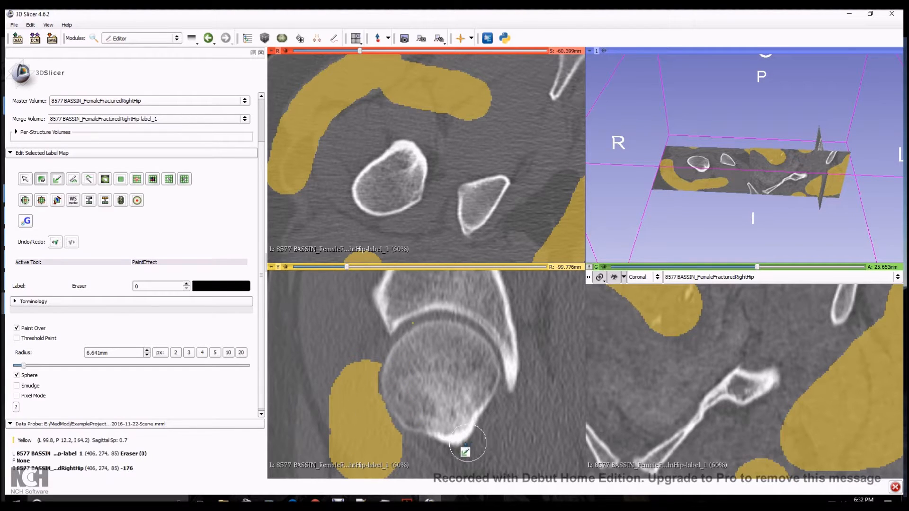
{"action": "left_click_drag", "start_coordinate": [403, 409], "coordinate": [398, 406]}
{"action": "scroll", "coordinate": [398, 407], "scroll_direction": "down", "scroll_amount": 15}
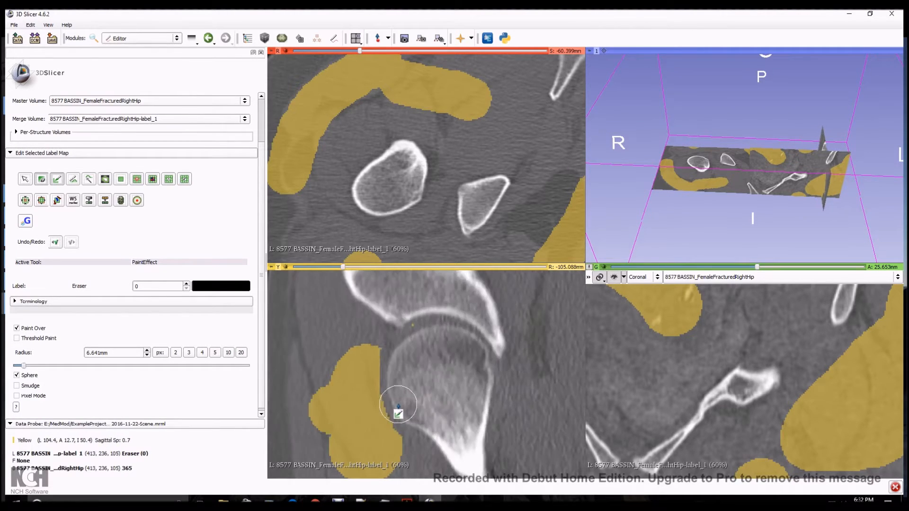
{"action": "scroll", "coordinate": [397, 406], "scroll_direction": "up", "scroll_amount": 20}
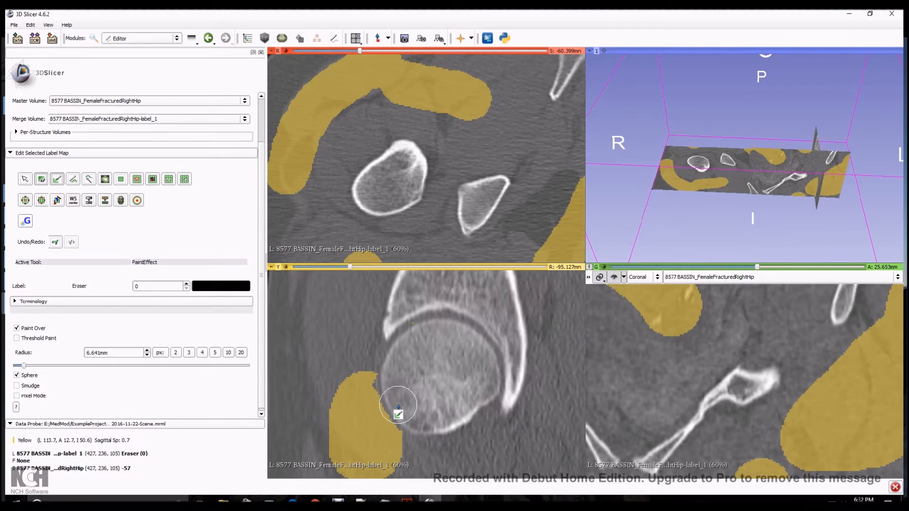
{"action": "scroll", "coordinate": [397, 406], "scroll_direction": "down", "scroll_amount": 6}
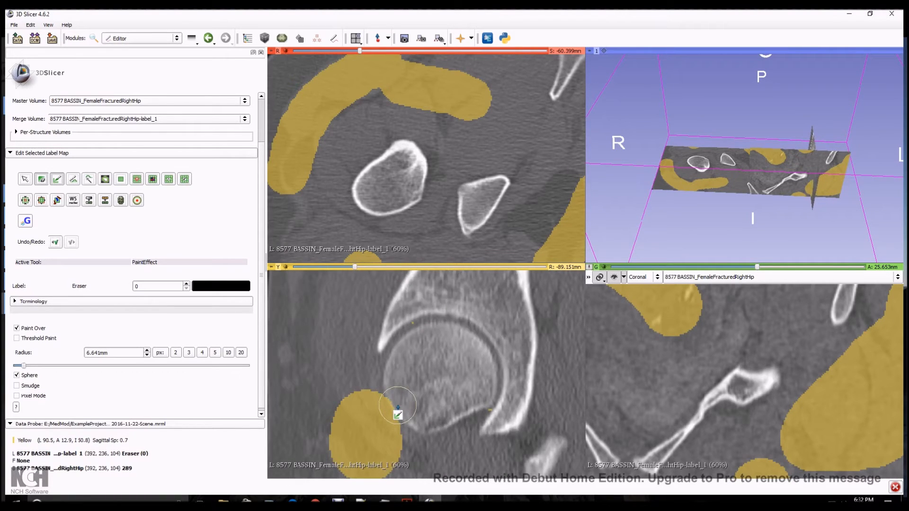
{"action": "left_click", "coordinate": [398, 406]}
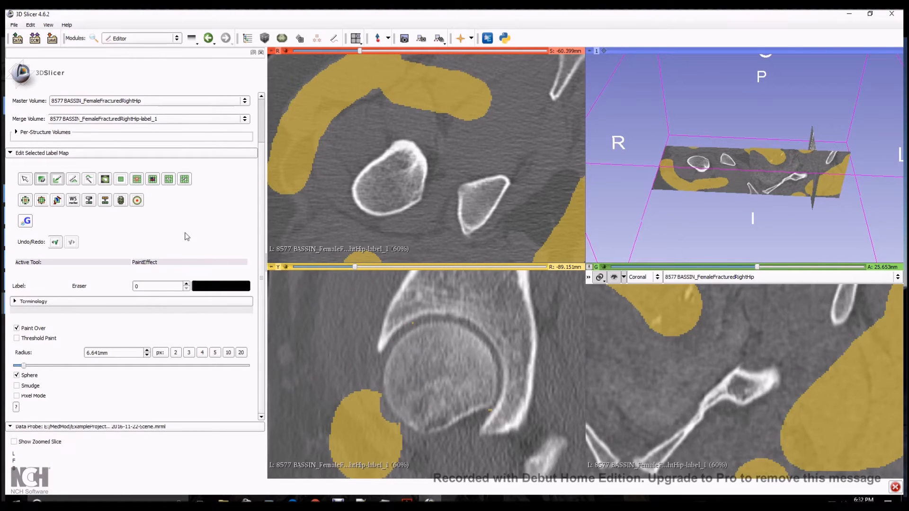
Check the SoftTissue markings around the hips on the full sagittal and coronal slices and the linked axial slice
{"action": "right_click_drag", "start_coordinate": [475, 382], "coordinate": [444, 287]}
{"action": "right_click_drag", "start_coordinate": [482, 436], "coordinate": [405, 312]}
{"action": "right_click_drag", "start_coordinate": [779, 402], "coordinate": [692, 379]}
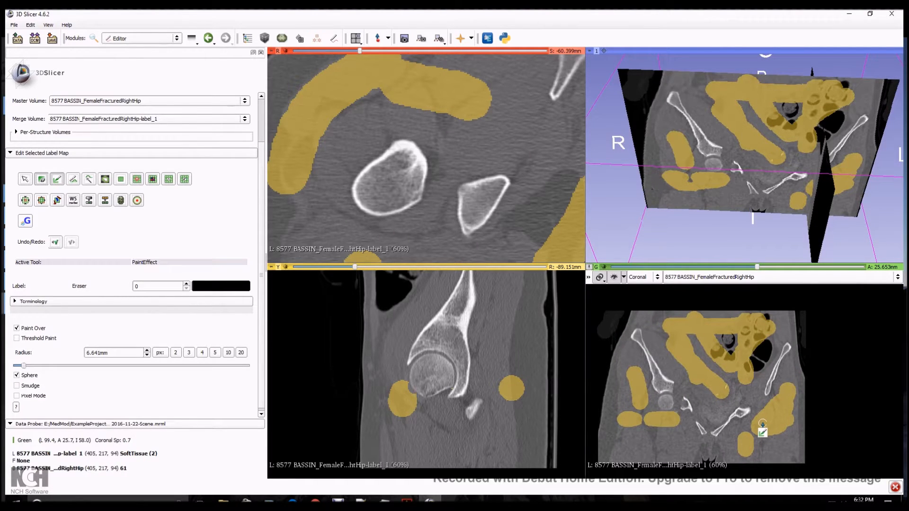
{"action": "key", "text": "shift"}
{"action": "key", "text": "shift"}
{"action": "key", "text": "shift"}
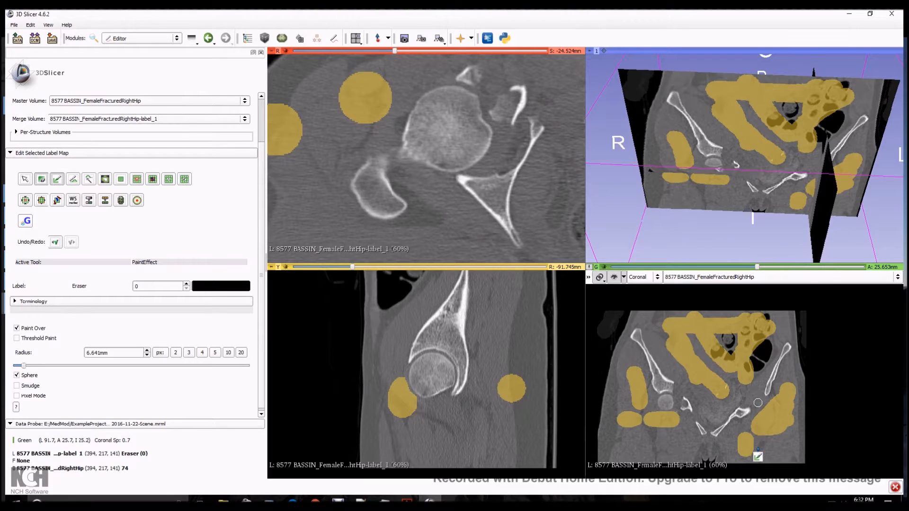
{"action": "scroll", "coordinate": [758, 373], "scroll_direction": "up", "scroll_amount": 2, "text": "ctrl"}
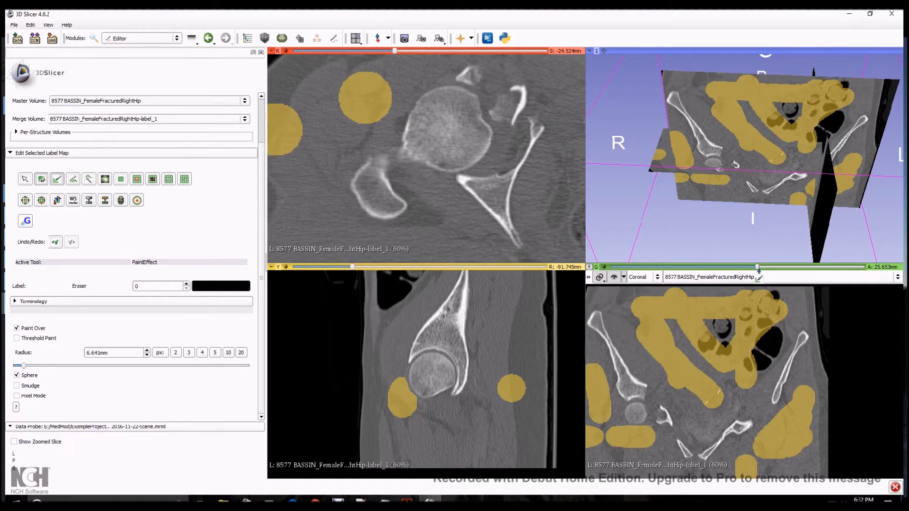
Move the coronal slice to A: 3.653mm and paint LeftCoxal inside the left hip bone above the joint with a 1.992mm radius
{"action": "left_click_drag", "start_coordinate": [759, 270], "coordinate": [742, 271]}
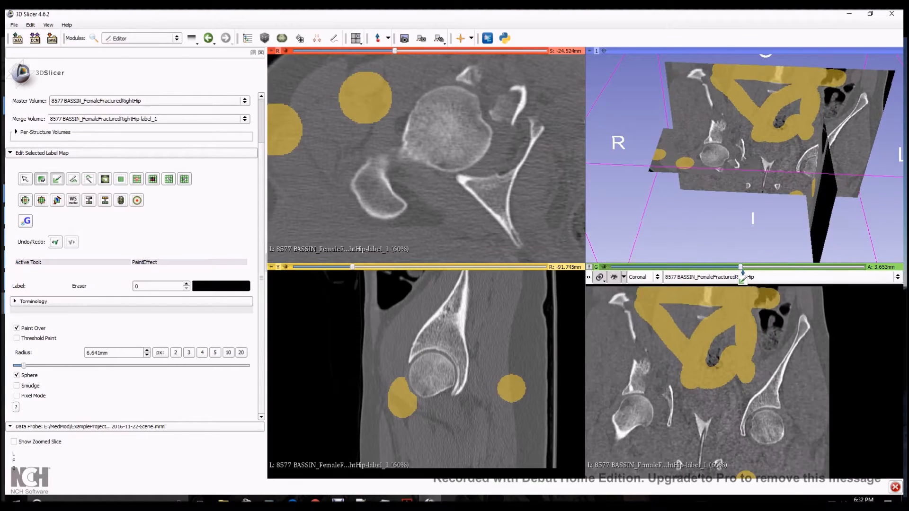
{"action": "left_click_drag", "start_coordinate": [794, 201], "coordinate": [768, 205]}
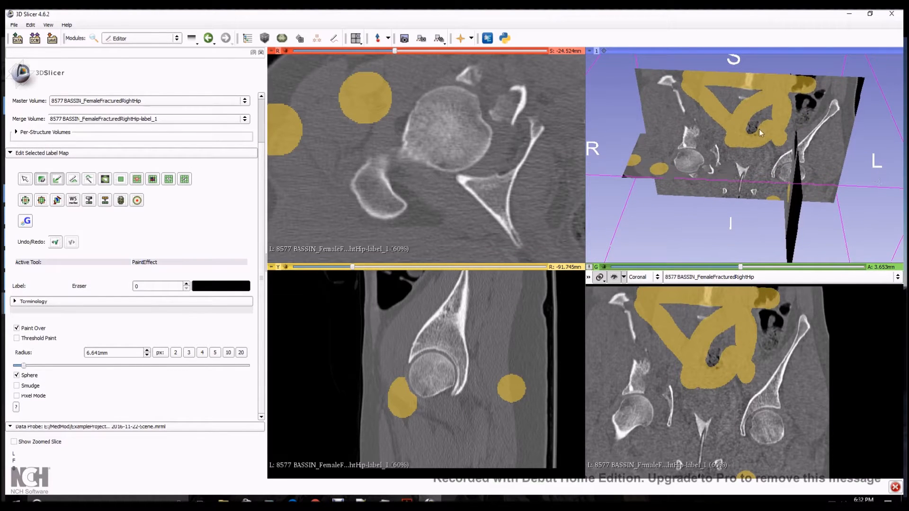
{"action": "left_click_drag", "start_coordinate": [772, 200], "coordinate": [805, 201]}
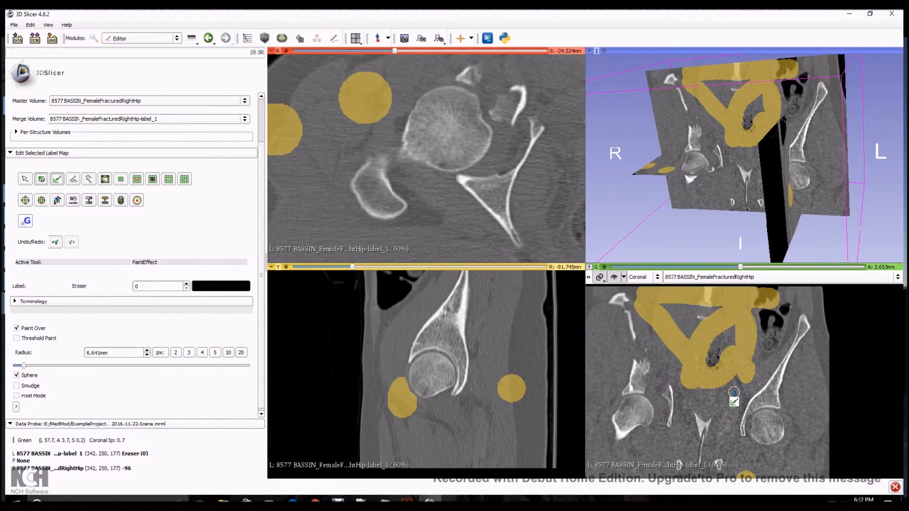
{"action": "left_click", "coordinate": [205, 288]}
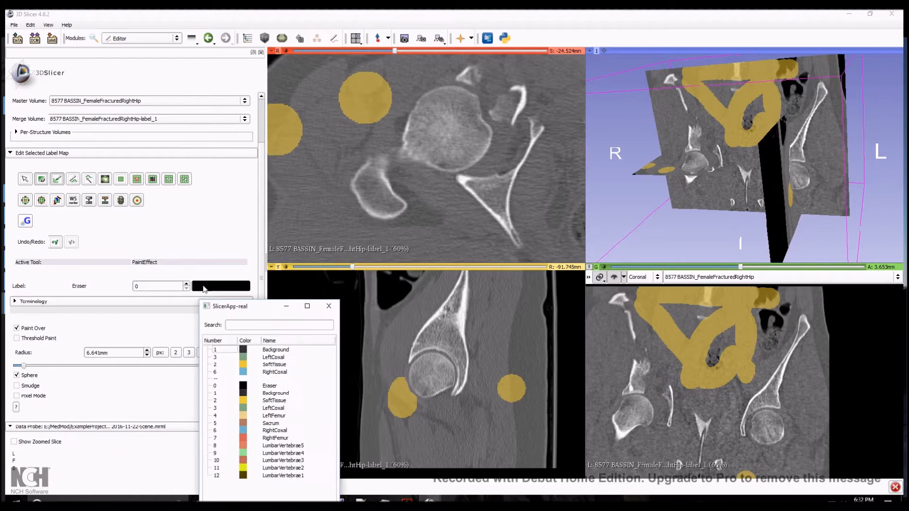
{"action": "left_click", "coordinate": [274, 408]}
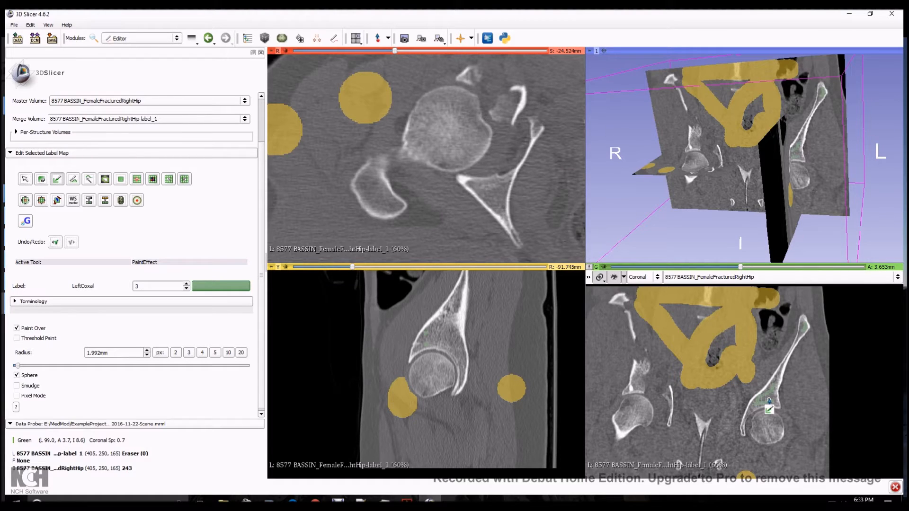
Paint LeftCoxal inside the left hip bone on the sagittal slice at R: -99.539mm and the coronal slice at A: -13.849mm
{"action": "key", "text": "shift"}
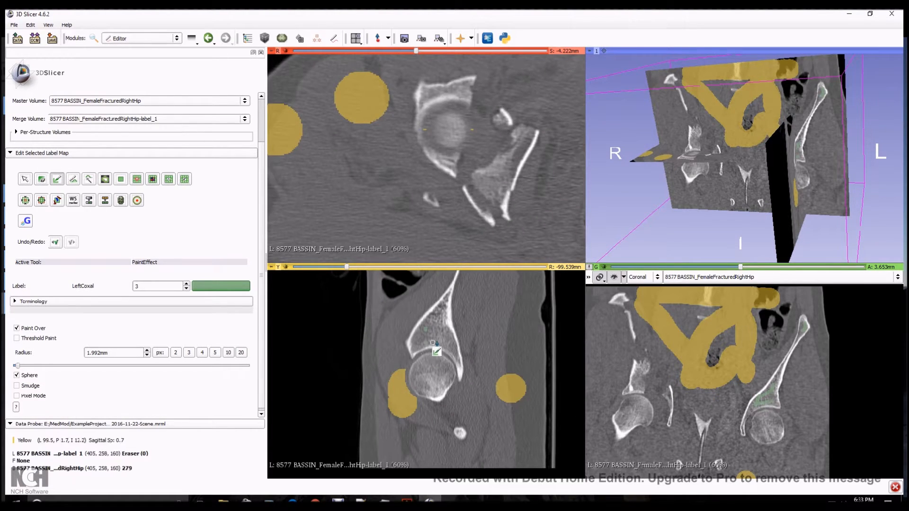
{"action": "mouse_move", "coordinate": [454, 353]}
{"action": "left_mouse_down"}
{"action": "mouse_move", "coordinate": [428, 335]}
{"action": "mouse_move", "coordinate": [411, 353]}
{"action": "mouse_move", "coordinate": [415, 344]}
{"action": "left_mouse_up"}
{"action": "left_click_drag", "start_coordinate": [439, 314], "coordinate": [438, 327]}
{"action": "key", "text": "shift"}
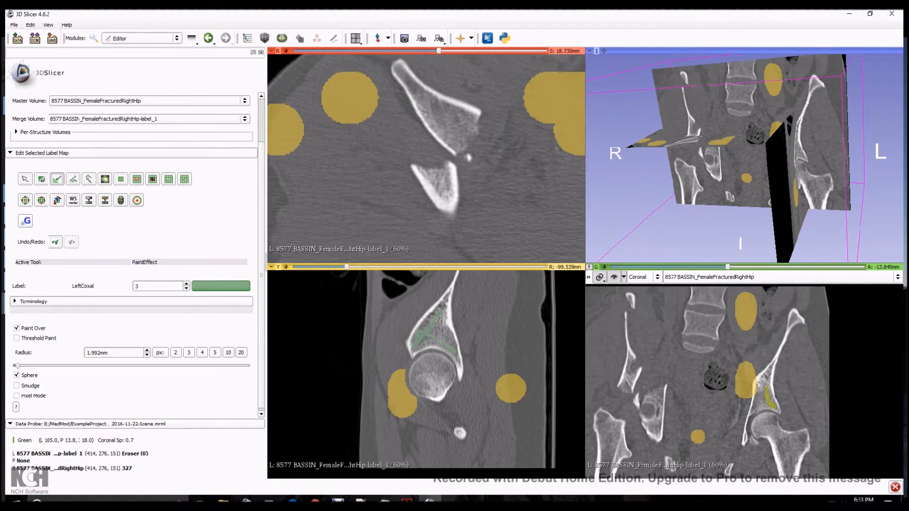
Erase the SoftTissue overlapping the left hip bone on the coronal slice at A: -13.849mm with a 6.641mm Eraser radius
{"action": "left_click", "coordinate": [41, 179]}
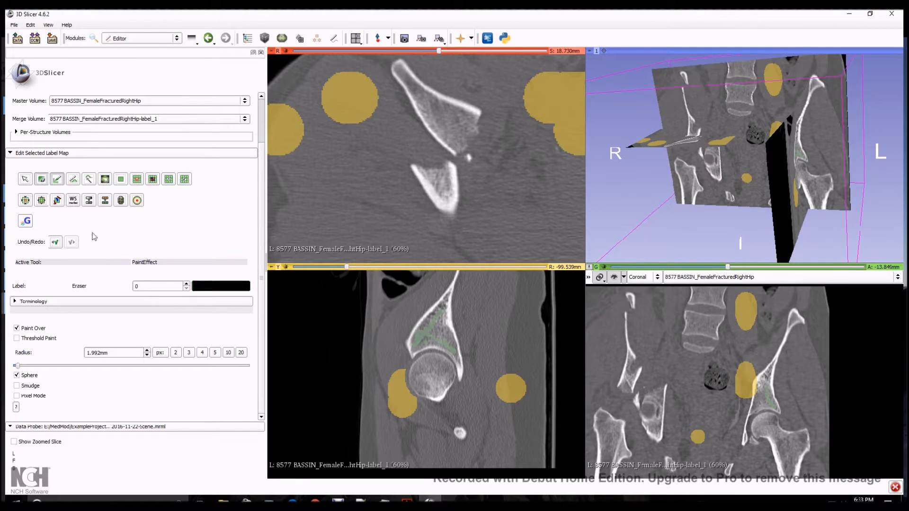
{"action": "left_click", "coordinate": [228, 352]}
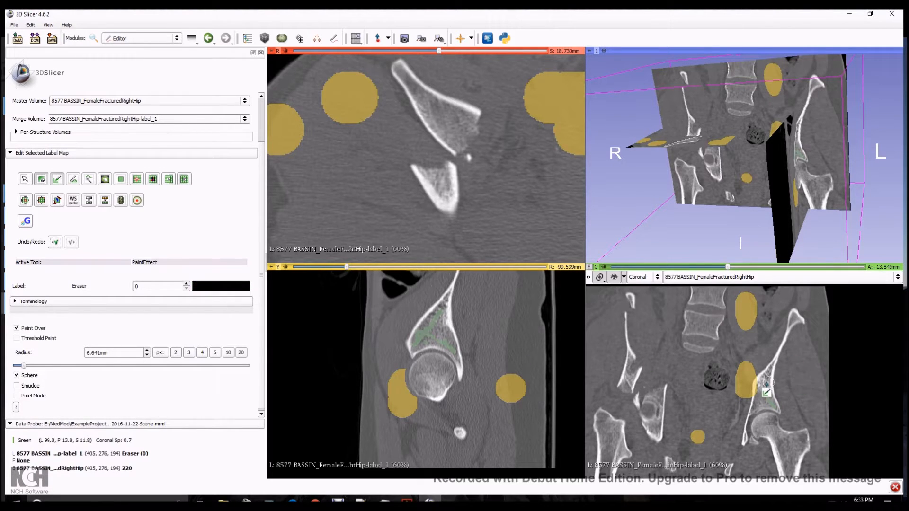
{"action": "left_click_drag", "start_coordinate": [757, 382], "coordinate": [751, 403]}
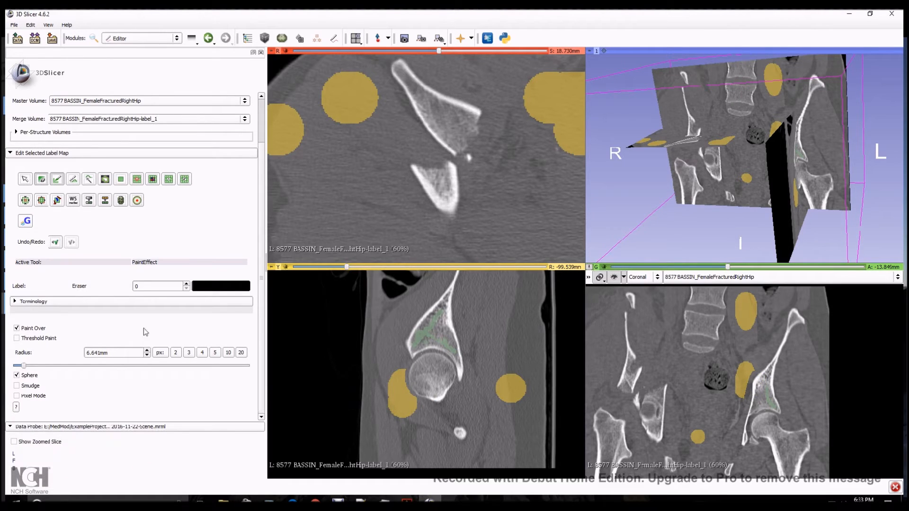
Paint LeftCoxal further up inside the left hip bone on the coronal slice at A: -13.849mm with a 1.992mm radius
{"action": "left_click", "coordinate": [211, 289]}
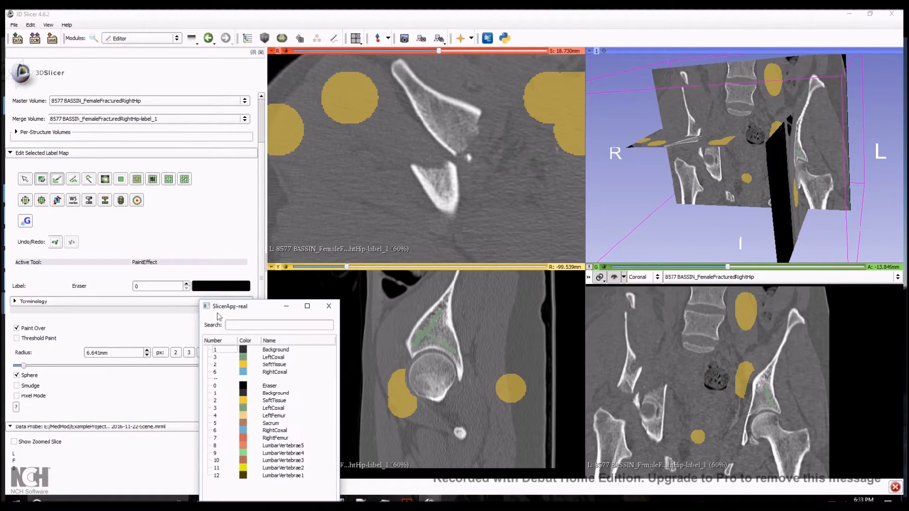
{"action": "left_click", "coordinate": [270, 357]}
{"action": "left_click", "coordinate": [189, 353]}
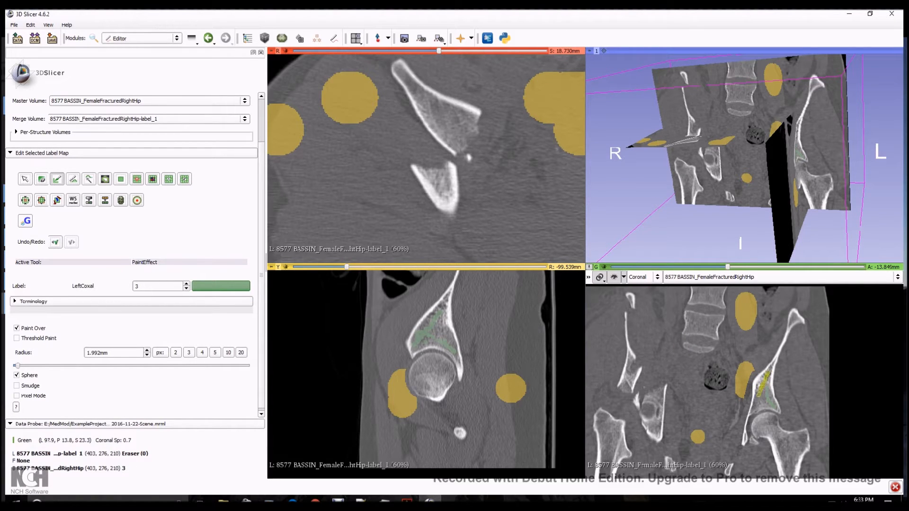
Move the coronal slice to A: -6.544mm and erase the SoftTissue touching the left hip bone with a 6.641mm radius
{"action": "scroll", "coordinate": [764, 382], "scroll_direction": "up", "scroll_amount": 8}
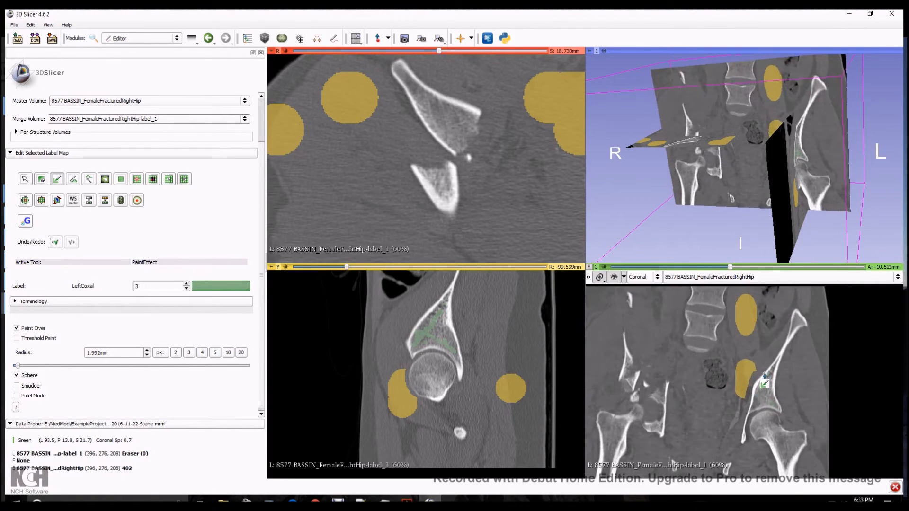
{"action": "scroll", "coordinate": [764, 382], "scroll_direction": "up", "scroll_amount": 3}
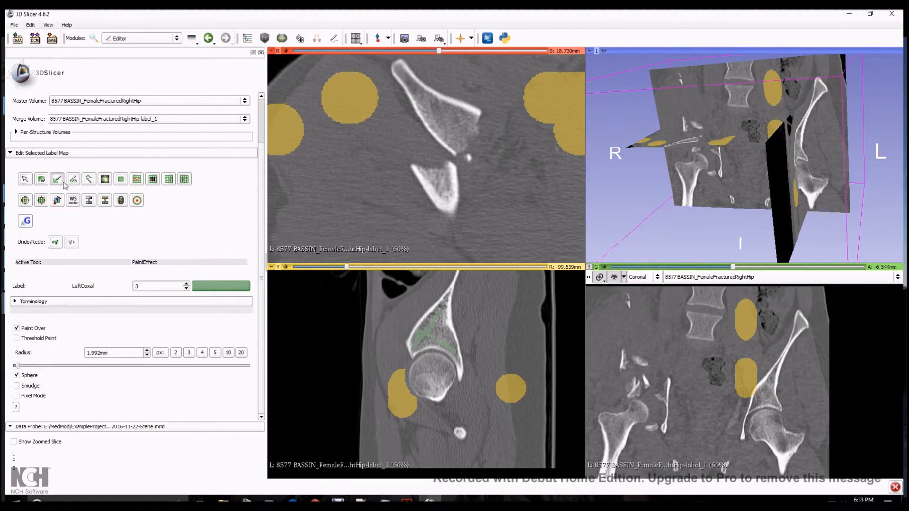
{"action": "left_click", "coordinate": [41, 179]}
{"action": "left_click", "coordinate": [228, 286]}
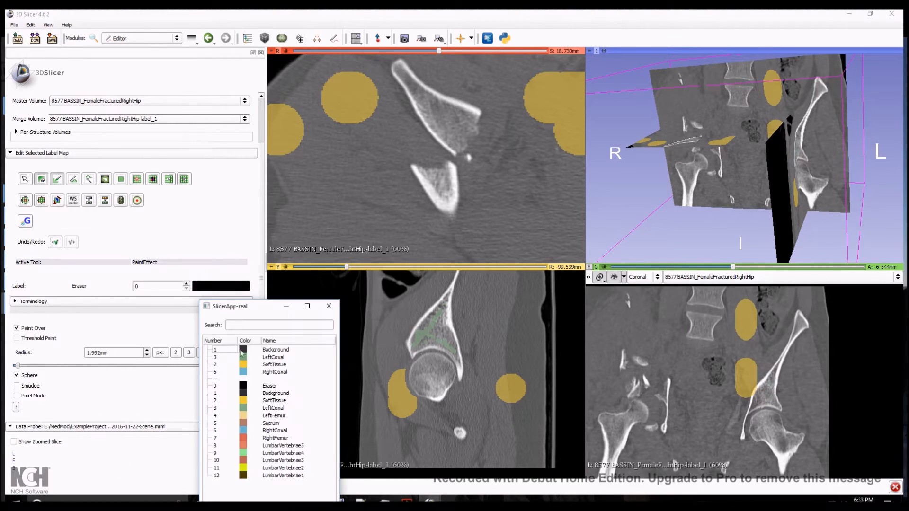
{"action": "left_click", "coordinate": [268, 385]}
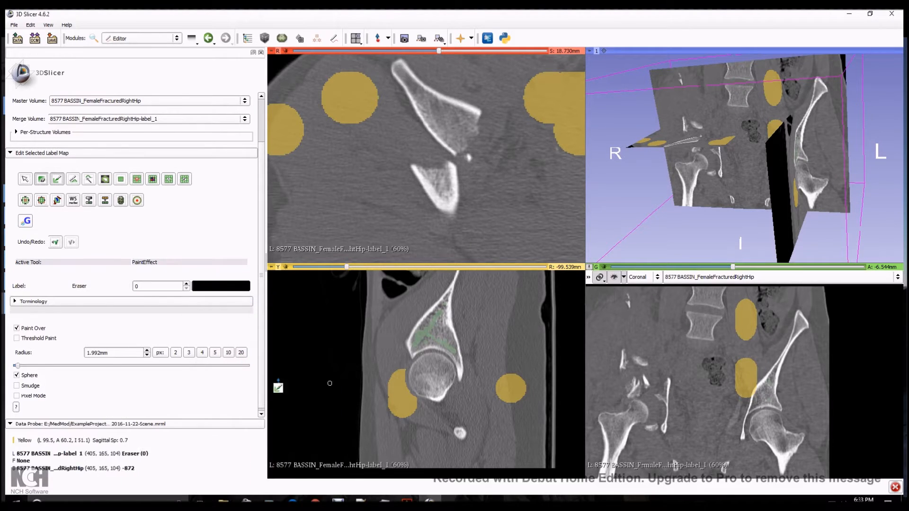
{"action": "left_click", "coordinate": [227, 353]}
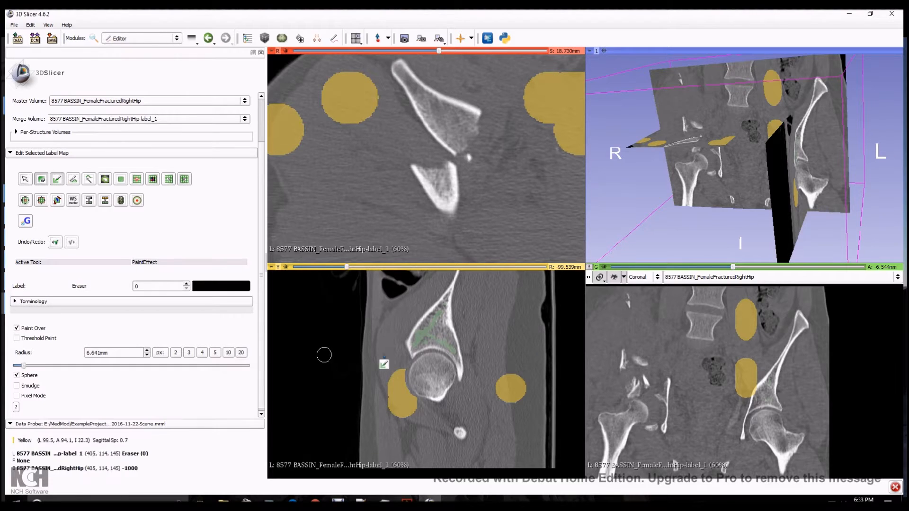
{"action": "left_click_drag", "start_coordinate": [748, 397], "coordinate": [749, 398]}
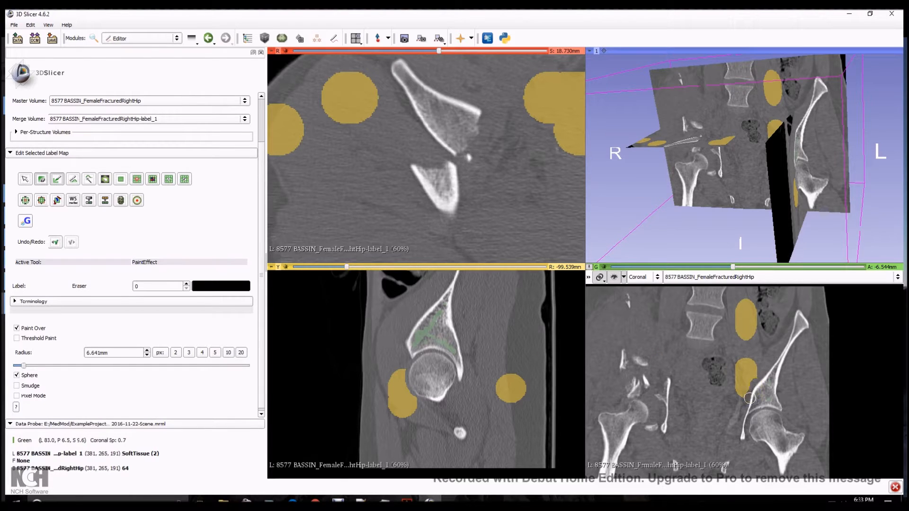
Erase the SoftTissue covering the lumbar vertebrae and the area just below them on the coronal slices at A: -2.560mm and A: 2.088mm
{"action": "scroll", "coordinate": [749, 398], "scroll_direction": "up", "scroll_amount": 5}
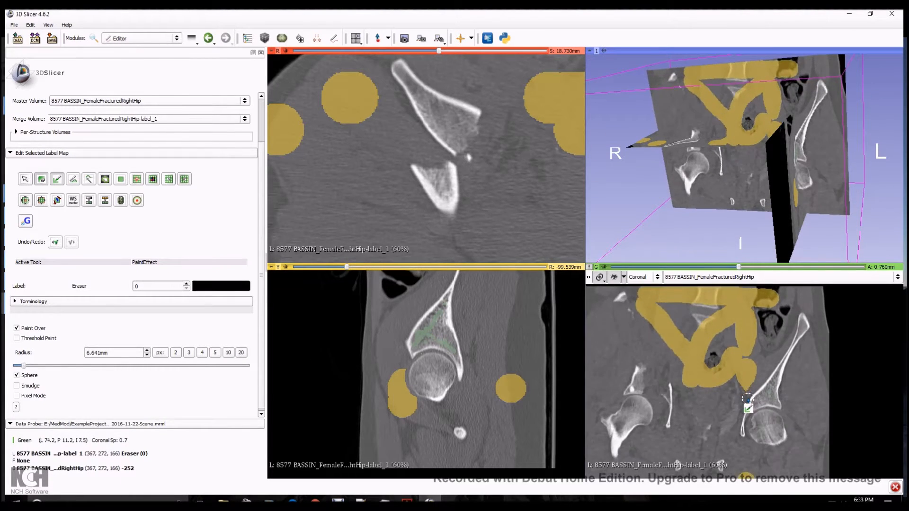
{"action": "scroll", "coordinate": [747, 399], "scroll_direction": "down", "scroll_amount": 4}
{"action": "scroll", "coordinate": [747, 399], "scroll_direction": "up", "scroll_amount": 5}
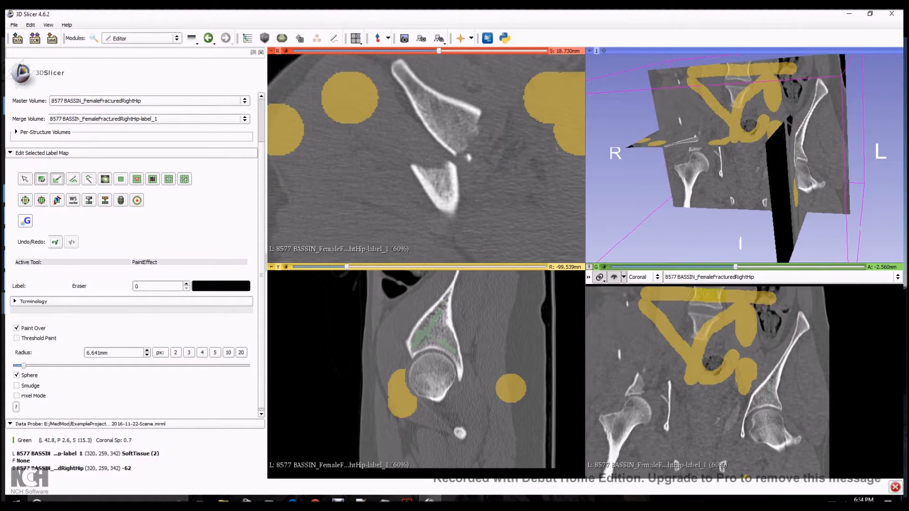
{"action": "left_click_drag", "start_coordinate": [721, 295], "coordinate": [723, 292]}
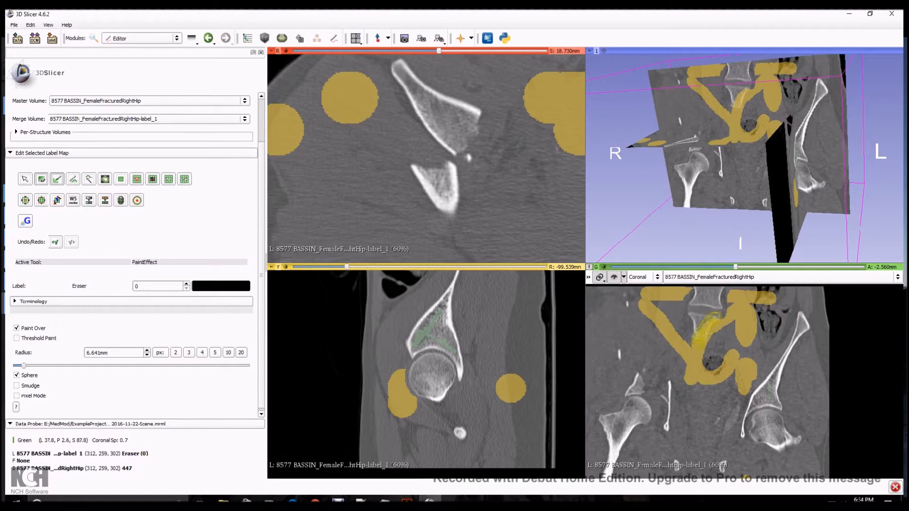
{"action": "left_click_drag", "start_coordinate": [716, 312], "coordinate": [709, 342]}
{"action": "scroll", "coordinate": [710, 343], "scroll_direction": "down", "scroll_amount": 4}
{"action": "scroll", "coordinate": [710, 343], "scroll_direction": "up", "scroll_amount": 14}
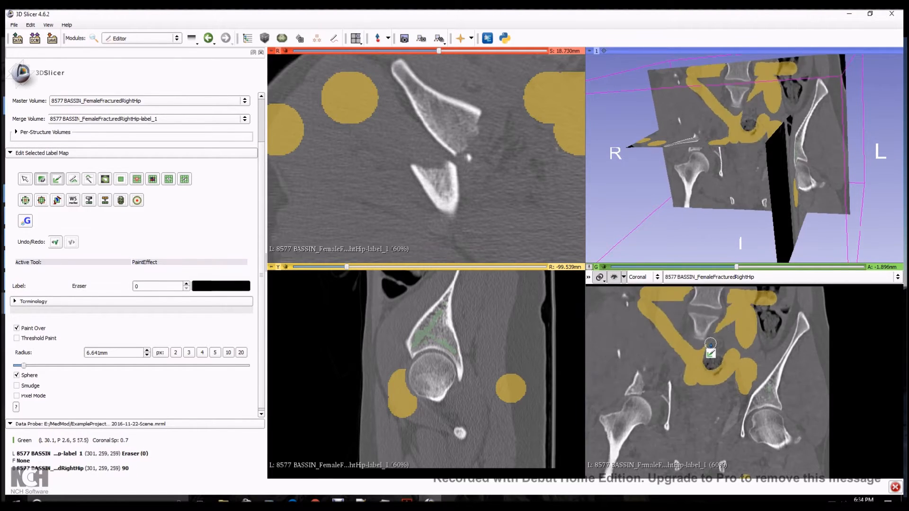
{"action": "scroll", "coordinate": [710, 343], "scroll_direction": "down", "scroll_amount": 3}
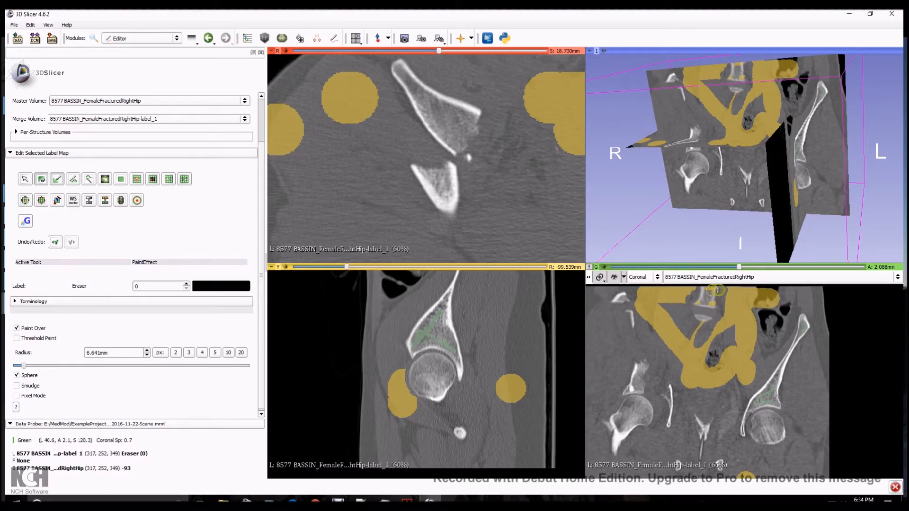
{"action": "left_click_drag", "start_coordinate": [698, 325], "coordinate": [707, 329]}
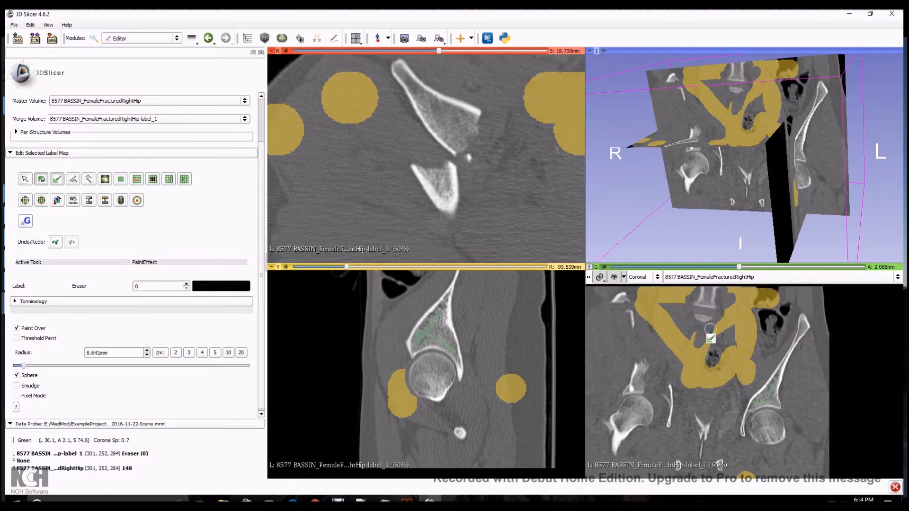
Move the coronal slice to A: 12.049mm and paint LeftCoxal inside the left hip bone with a 1.992mm radius
{"action": "scroll", "coordinate": [710, 330], "scroll_direction": "up", "scroll_amount": 14}
{"action": "scroll", "coordinate": [710, 329], "scroll_direction": "down", "scroll_amount": 8}
{"action": "scroll", "coordinate": [710, 330], "scroll_direction": "down", "scroll_amount": 19}
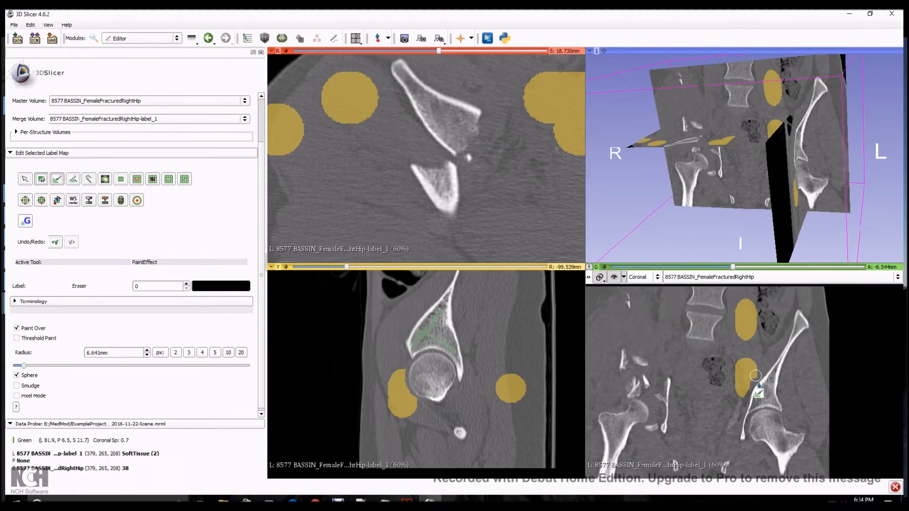
{"action": "scroll", "coordinate": [710, 330], "scroll_direction": "up", "scroll_amount": 20}
{"action": "scroll", "coordinate": [781, 401], "scroll_direction": "up", "scroll_amount": 8}
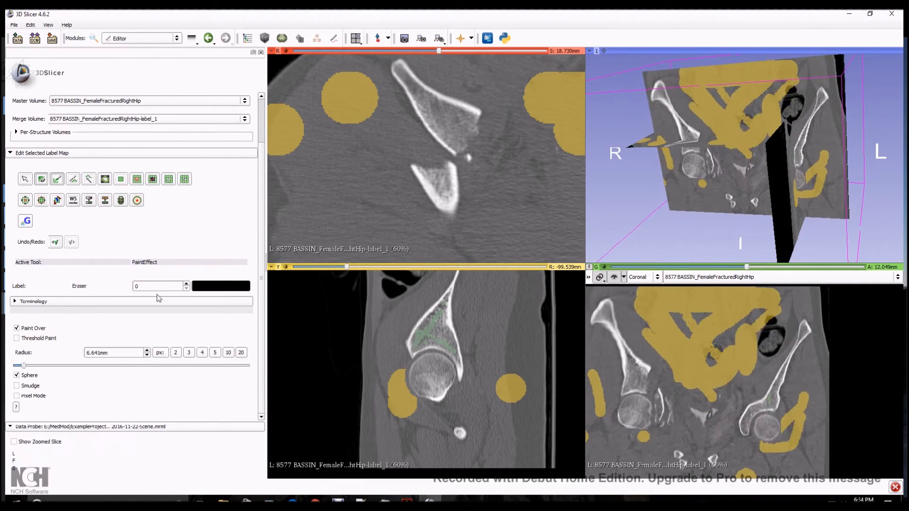
{"action": "left_click", "coordinate": [224, 288]}
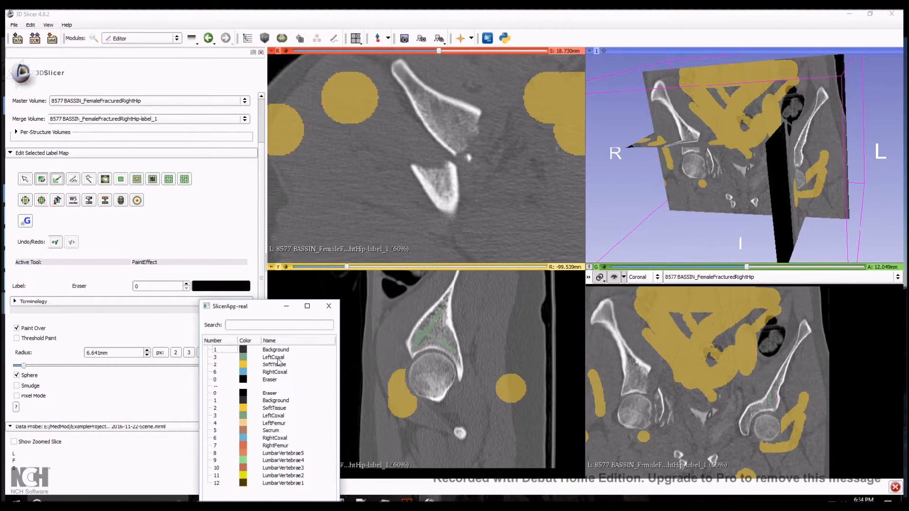
{"action": "left_click", "coordinate": [275, 358]}
{"action": "left_click", "coordinate": [189, 352]}
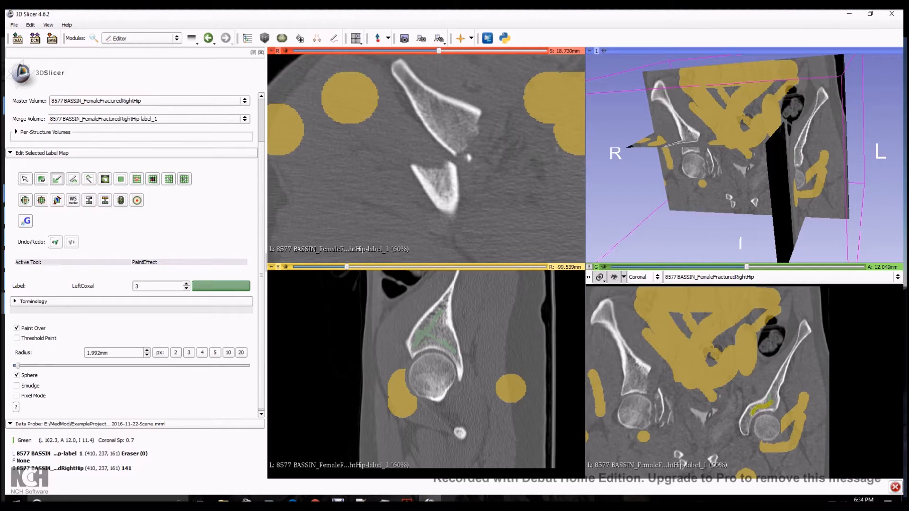
{"action": "left_click_drag", "start_coordinate": [772, 402], "coordinate": [773, 400]}
Bring the coronal slice to A: 0.628mm and paint LeftCoxal inside the left hip bone above the joint and at the iliac crest
{"action": "key", "text": "shift"}
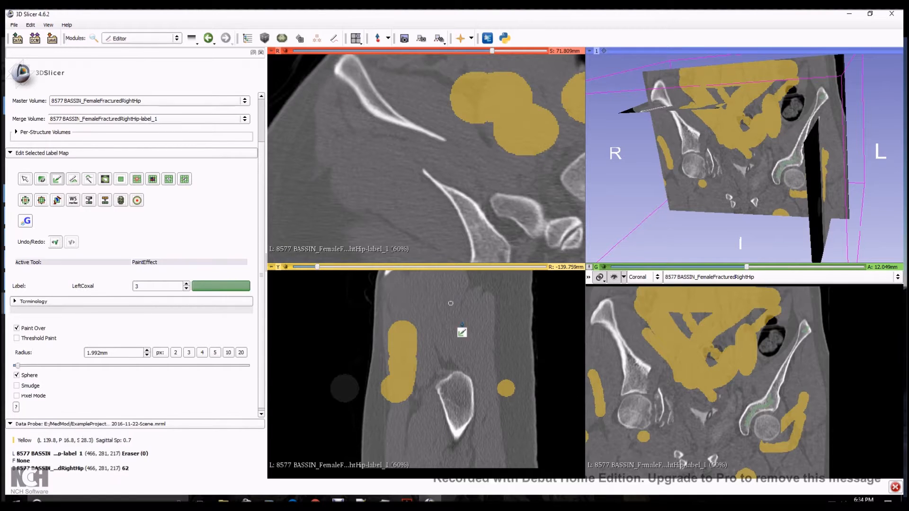
{"action": "key", "text": "shift"}
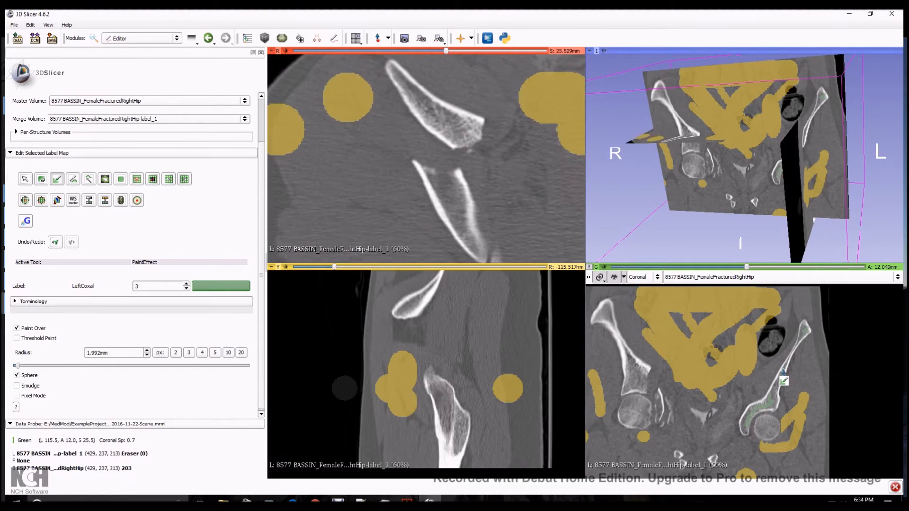
{"action": "key", "text": "shift"}
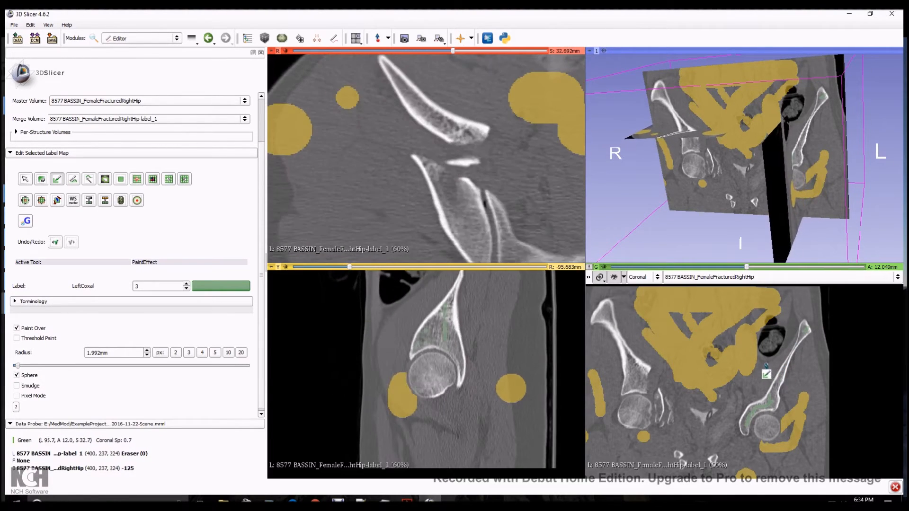
{"action": "key", "text": "shift"}
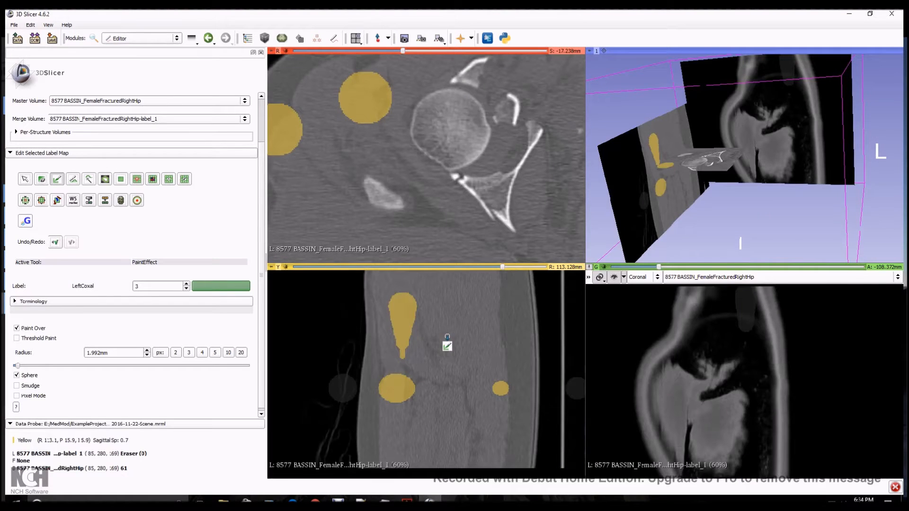
{"action": "left_click", "coordinate": [799, 269]}
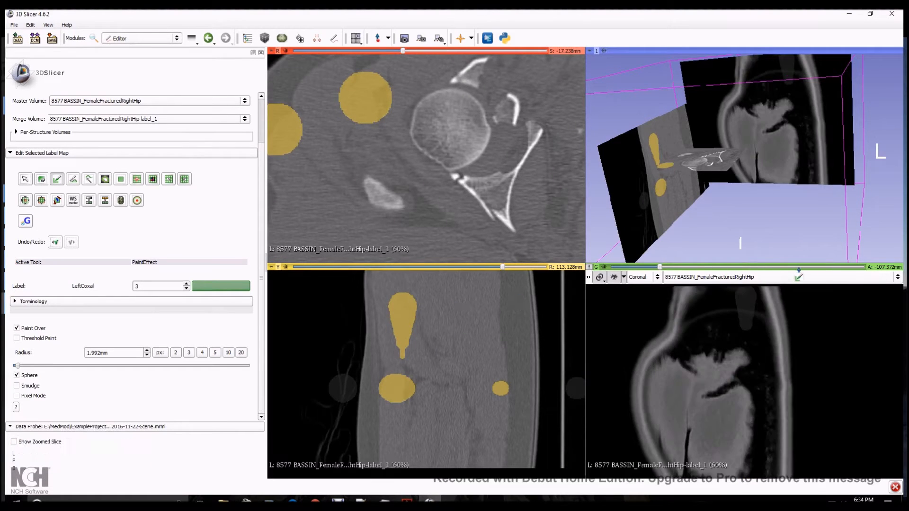
{"action": "left_click", "coordinate": [798, 269]}
{"action": "left_click_drag", "start_coordinate": [661, 267], "coordinate": [738, 268]}
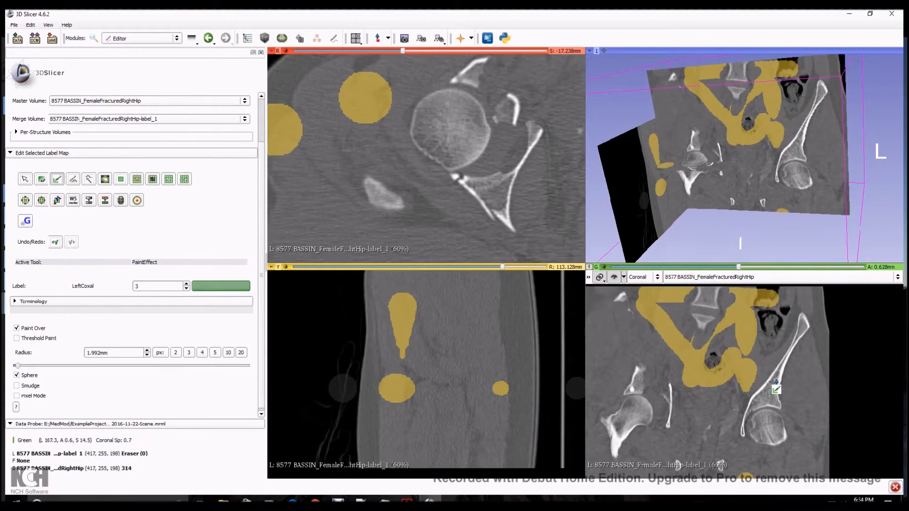
{"action": "left_click_drag", "start_coordinate": [758, 401], "coordinate": [774, 400]}
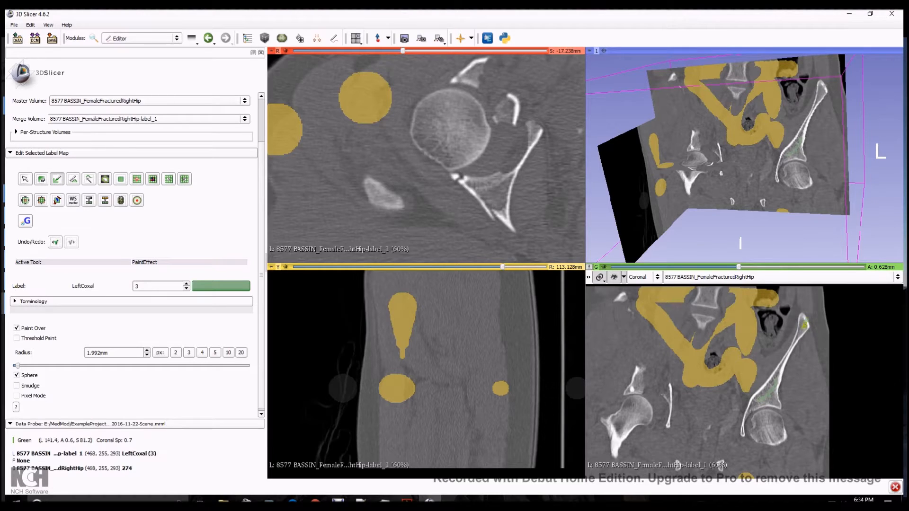
Paint LeftFemur inside the left femoral head on the coronal slice at A: 0.628mm and the sagittal slice at R: -98.988mm, using a 3.320mm radius
{"action": "left_click", "coordinate": [41, 182]}
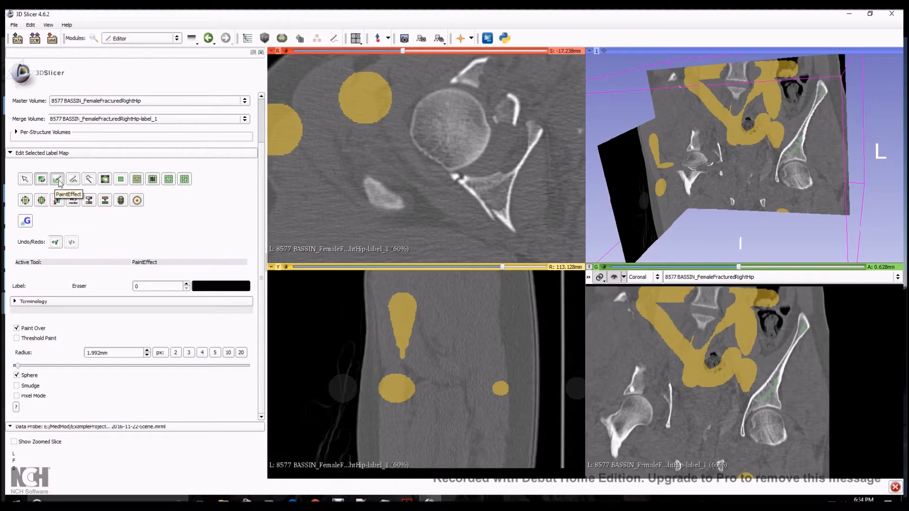
{"action": "left_click", "coordinate": [218, 287]}
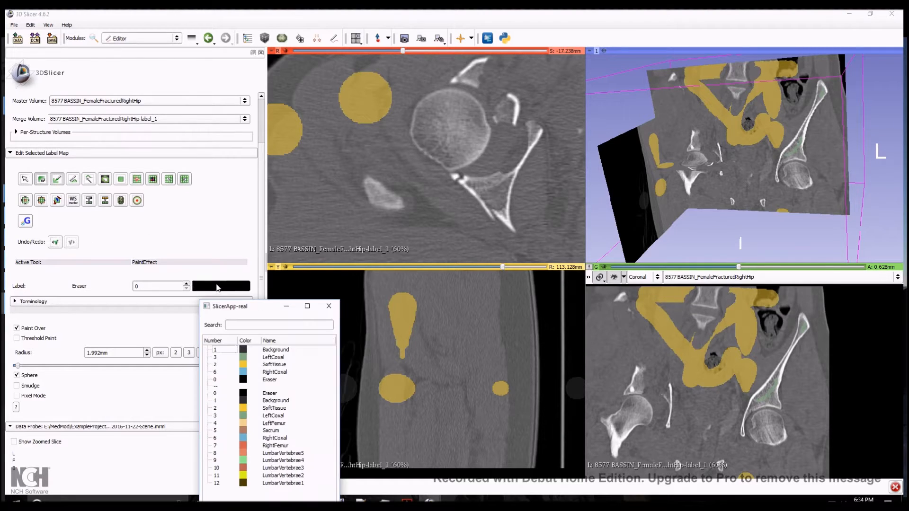
{"action": "left_click", "coordinate": [272, 425]}
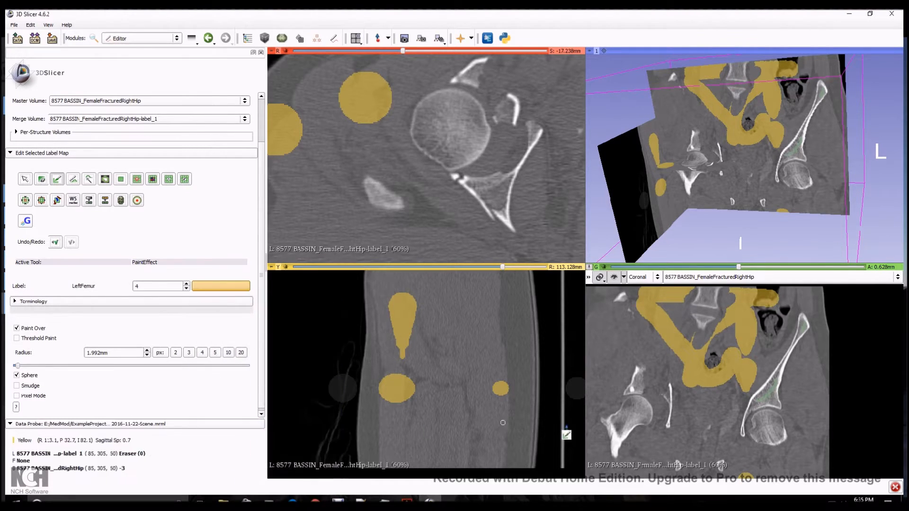
{"action": "left_click", "coordinate": [215, 354]}
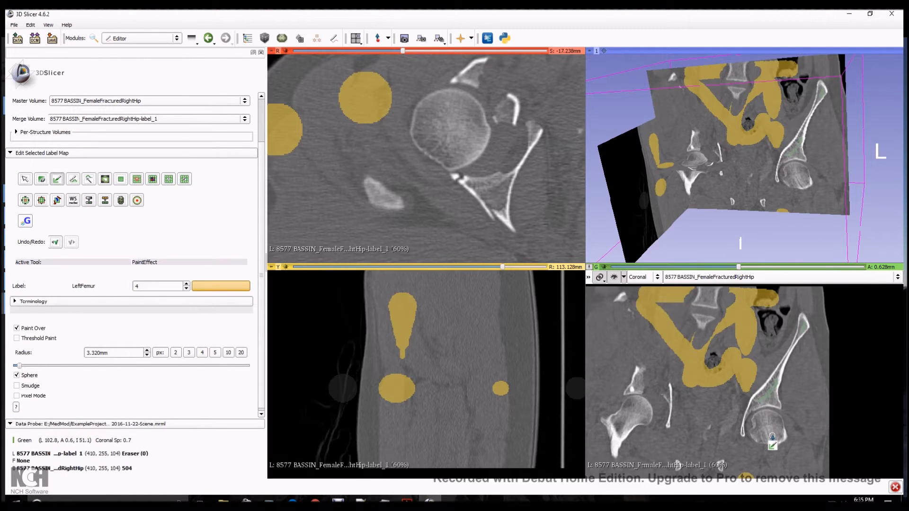
{"action": "left_click_drag", "start_coordinate": [764, 425], "coordinate": [758, 433]}
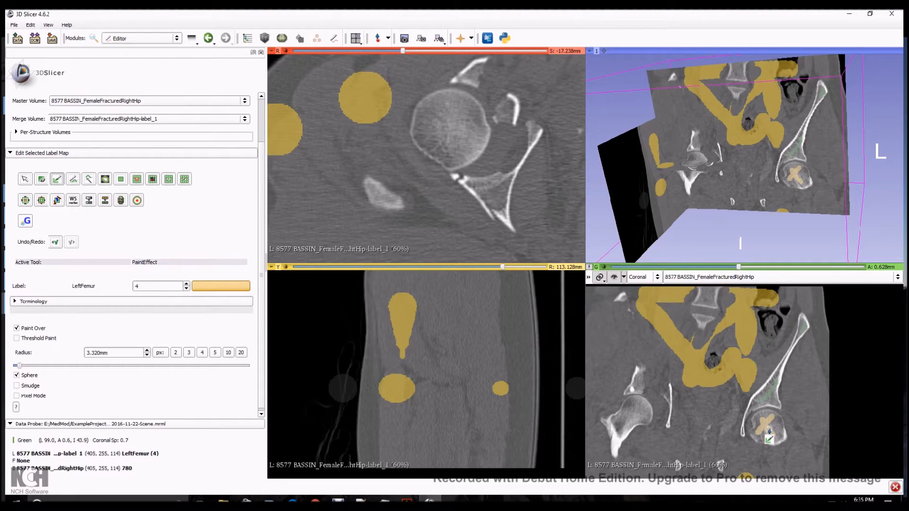
{"action": "key", "text": "shift"}
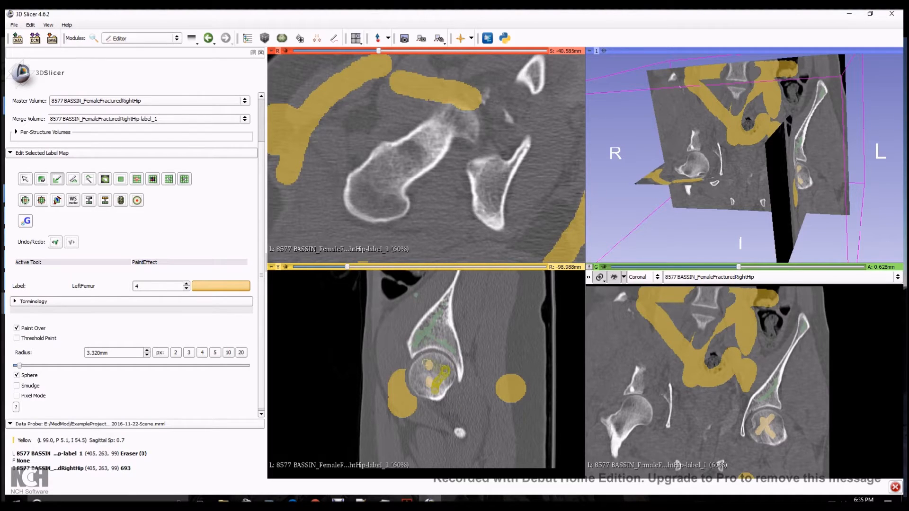
{"action": "left_click_drag", "start_coordinate": [445, 371], "coordinate": [430, 366]}
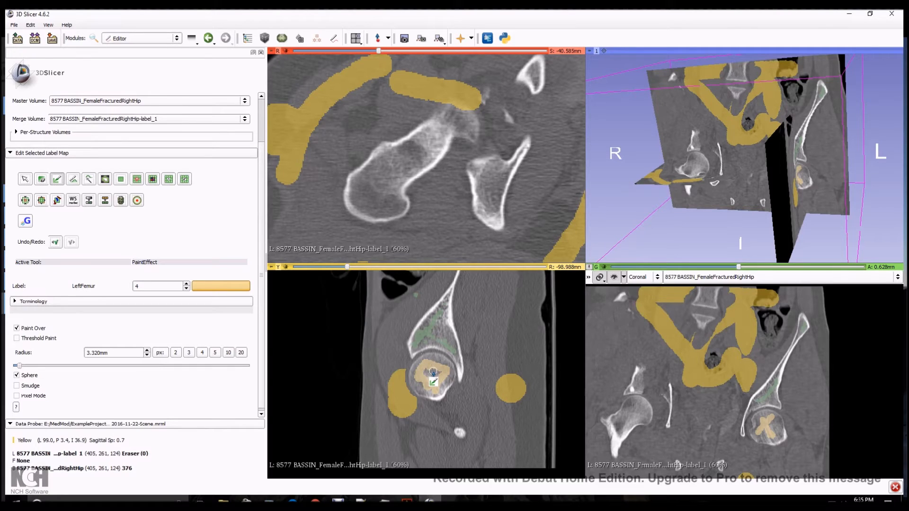
Paint LeftFemur inside the left femoral head, neck and greater trochanter on the coronal slices at A: -3.393mm and A: -11.362mm
{"action": "key", "text": "shift"}
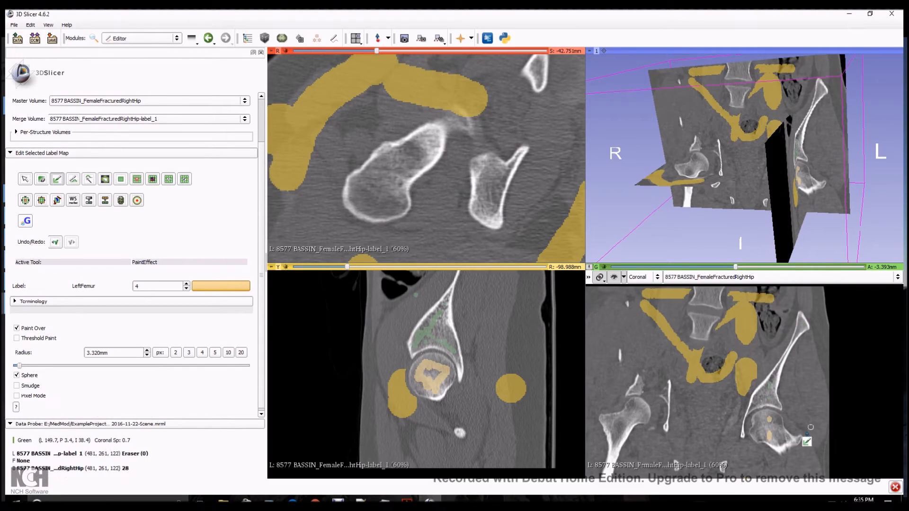
{"action": "left_click_drag", "start_coordinate": [769, 418], "coordinate": [773, 418]}
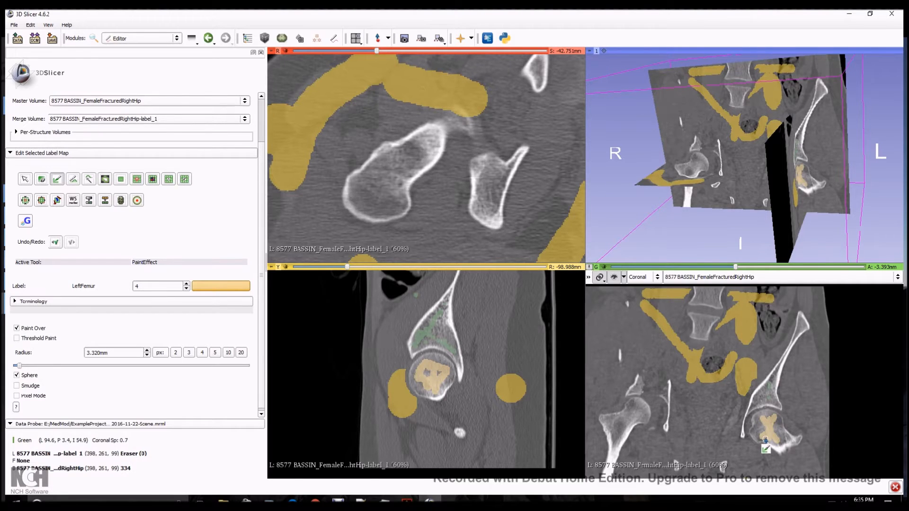
{"action": "scroll", "coordinate": [763, 446], "scroll_direction": "down", "scroll_amount": 11}
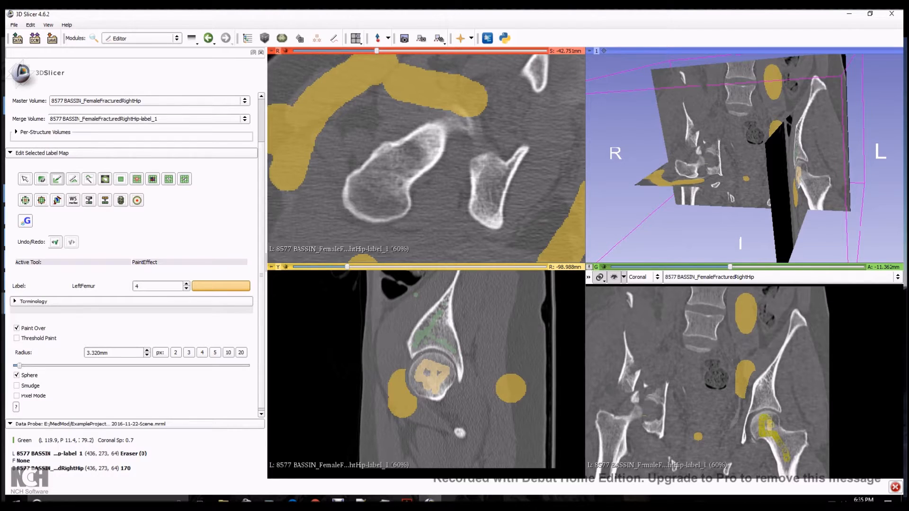
{"action": "left_click_drag", "start_coordinate": [769, 425], "coordinate": [774, 428]}
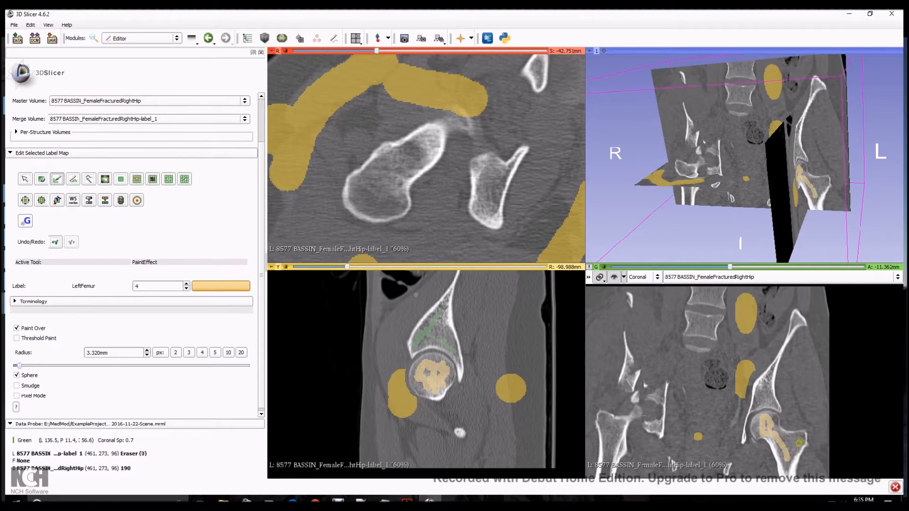
{"action": "left_click_drag", "start_coordinate": [801, 441], "coordinate": [791, 451]}
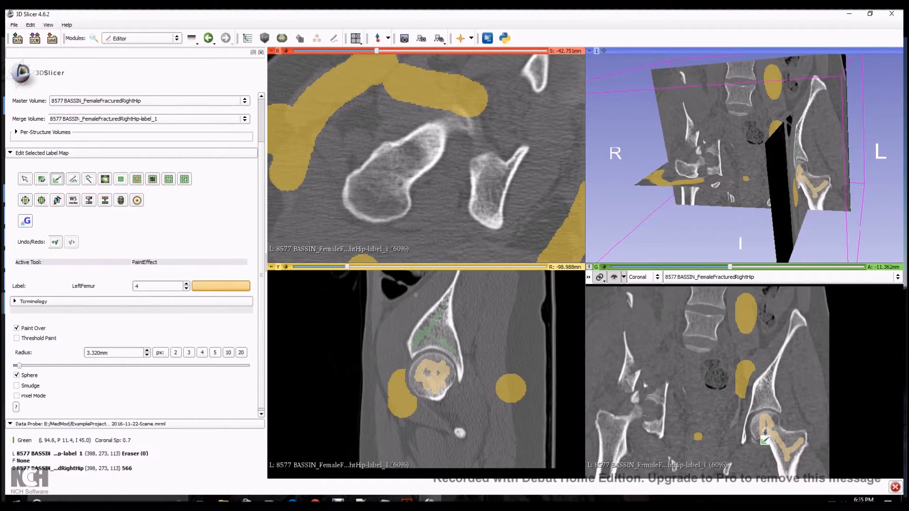
Move the coronal slice to A: -16.674mm and paint LeftFemur through the left femoral shaft, trochanter, neck and head
{"action": "scroll", "coordinate": [788, 457], "scroll_direction": "down", "scroll_amount": 8}
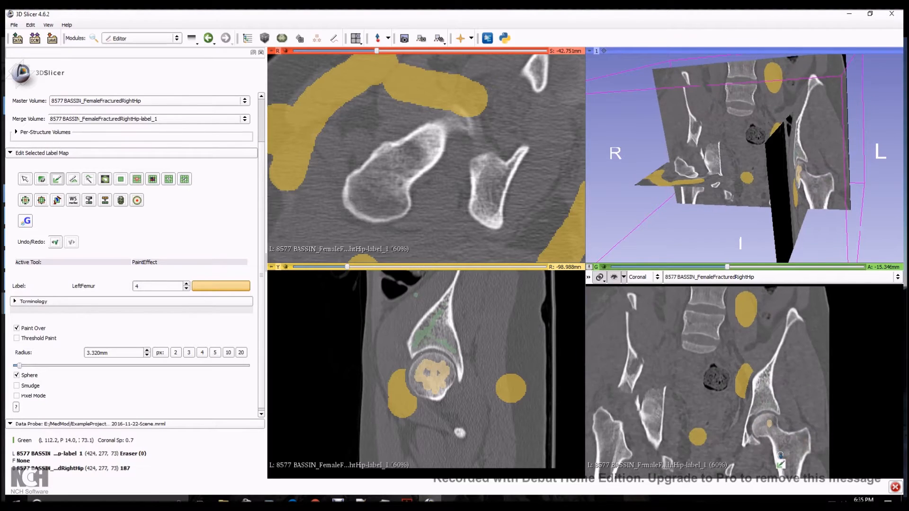
{"action": "middle_click_drag", "start_coordinate": [788, 458], "coordinate": [796, 389]}
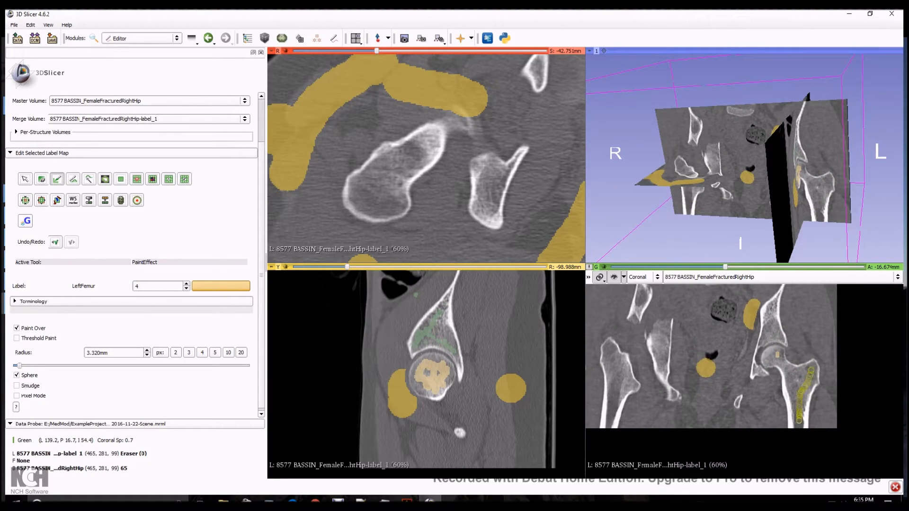
{"action": "left_click_drag", "start_coordinate": [799, 429], "coordinate": [799, 426]}
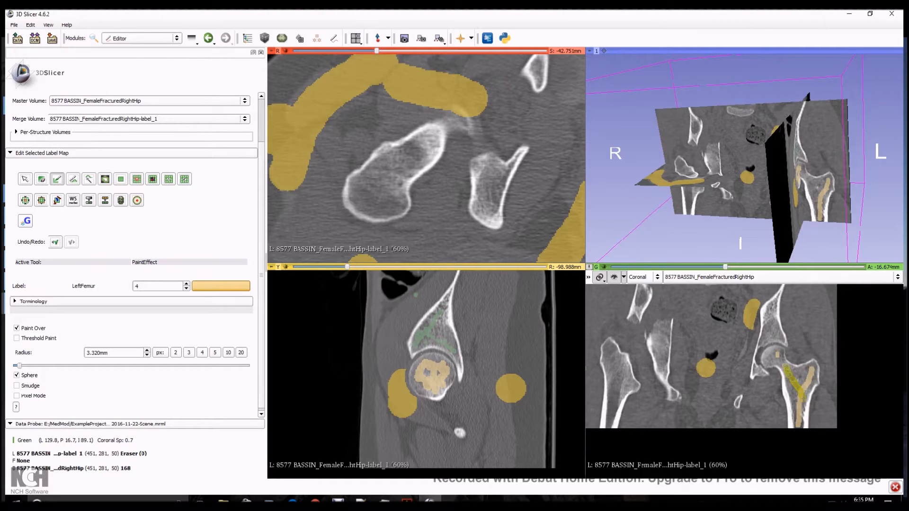
{"action": "left_click_drag", "start_coordinate": [767, 356], "coordinate": [768, 356]}
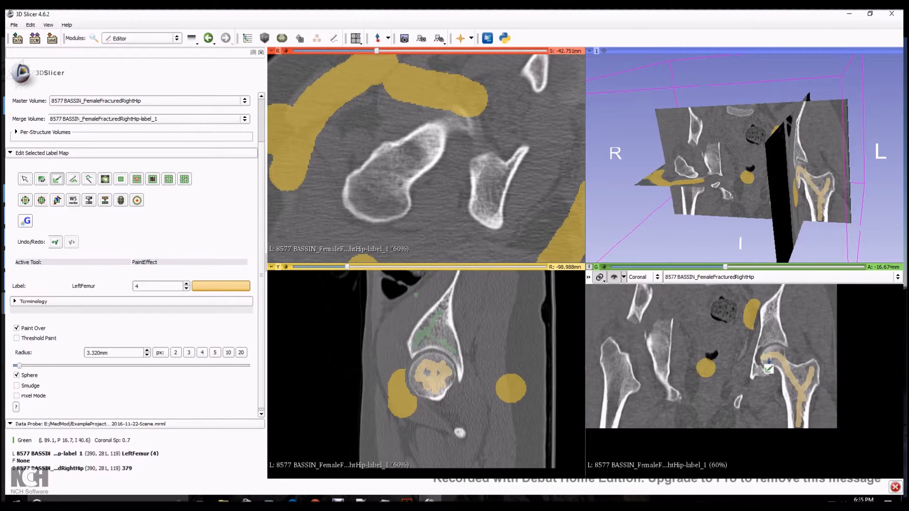
Bring the coronal slice to A: -13.354mm and paint RightFemur inside the right greater trochanter and along the femoral shaft
{"action": "left_click", "coordinate": [42, 180]}
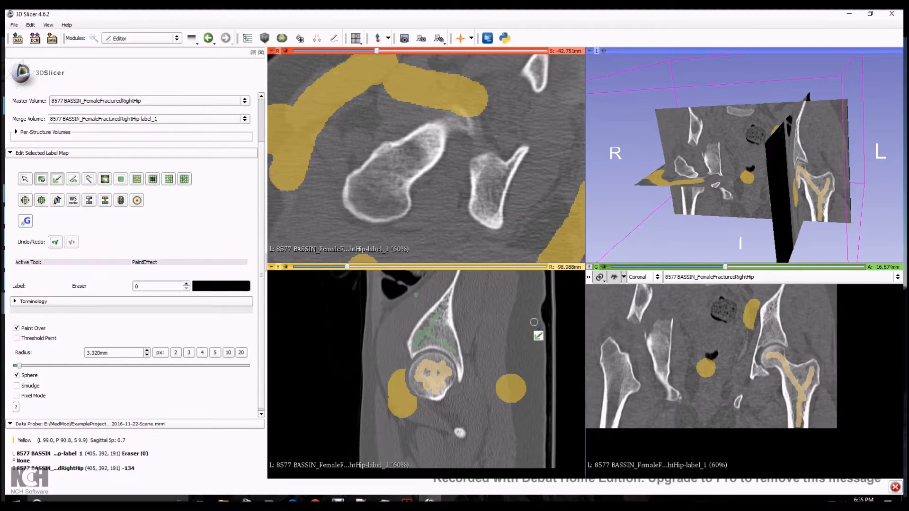
{"action": "scroll", "coordinate": [818, 418], "scroll_direction": "down", "scroll_amount": 5}
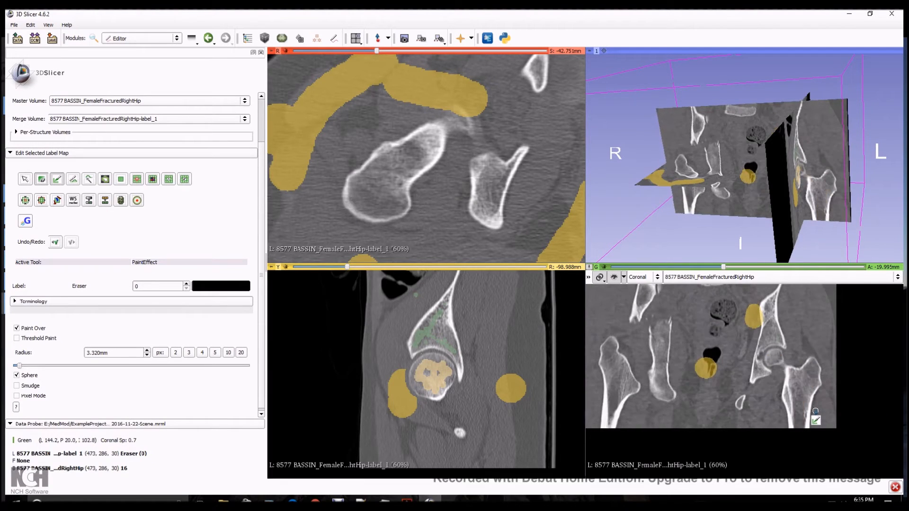
{"action": "scroll", "coordinate": [815, 417], "scroll_direction": "up", "scroll_amount": 14}
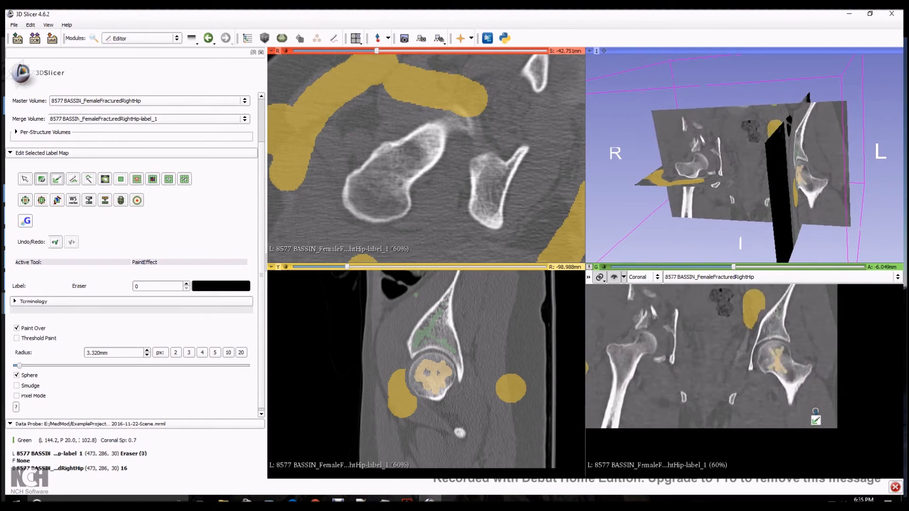
{"action": "scroll", "coordinate": [816, 417], "scroll_direction": "down", "scroll_amount": 4}
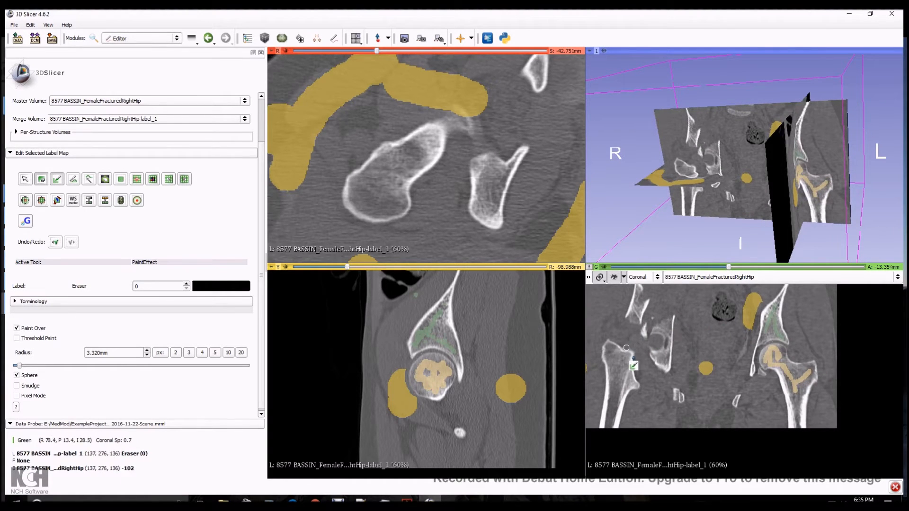
{"action": "key", "text": "shift"}
{"action": "key", "text": "shift"}
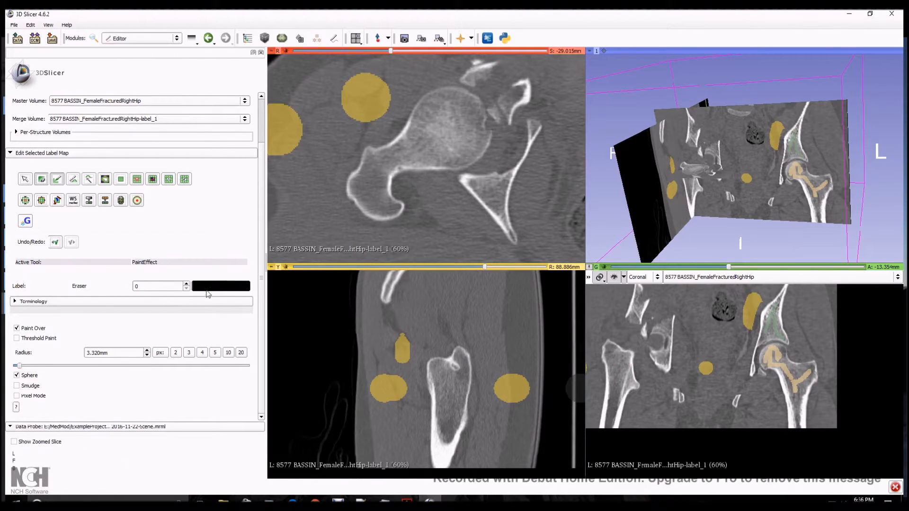
{"action": "left_click", "coordinate": [211, 287]}
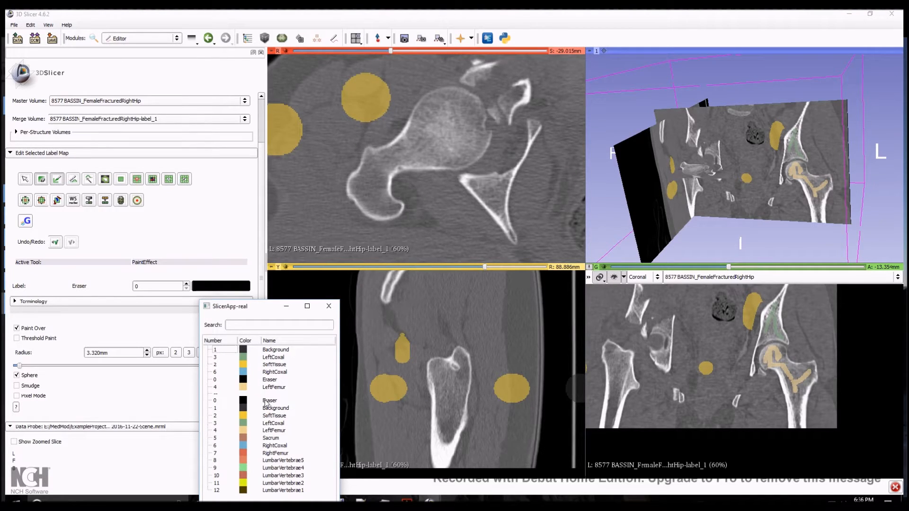
{"action": "left_click", "coordinate": [268, 453]}
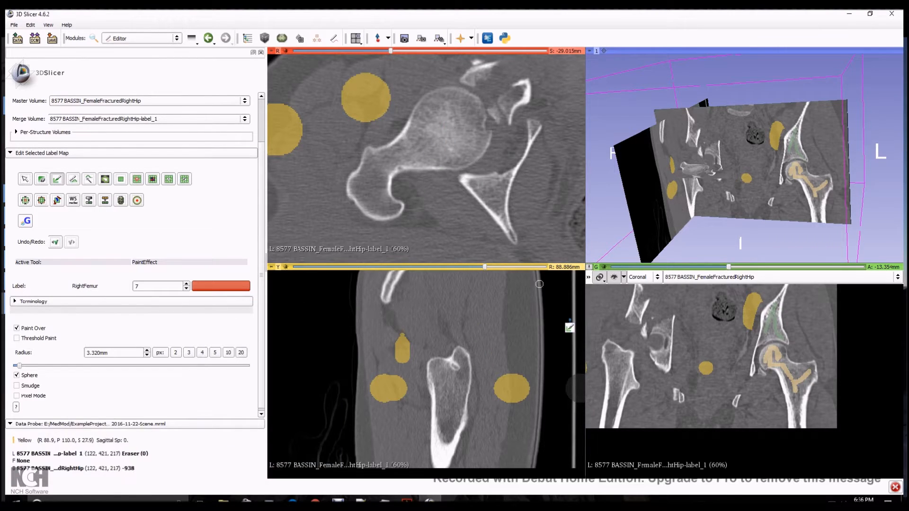
{"action": "left_click_drag", "start_coordinate": [614, 351], "coordinate": [619, 355]}
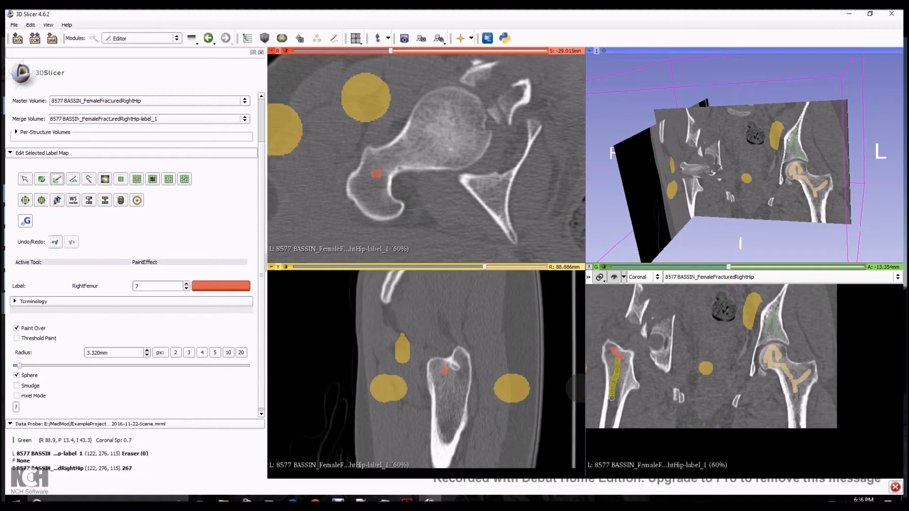
{"action": "left_click_drag", "start_coordinate": [607, 420], "coordinate": [607, 420]}
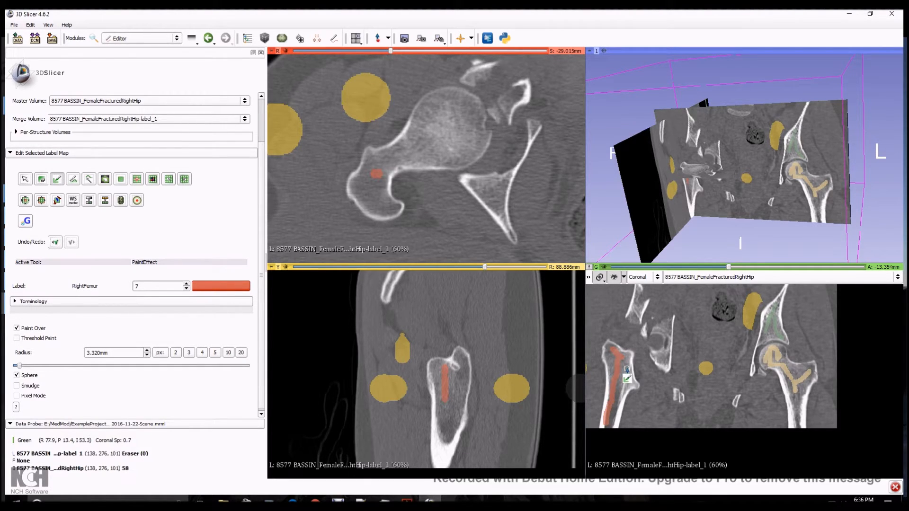
{"action": "left_click_drag", "start_coordinate": [624, 383], "coordinate": [624, 384]}
Paint RightFemur through the right trochanter and neck and fill the femoral head on the axial slice at S: -29.015mm
{"action": "mouse_move", "coordinate": [455, 103]}
{"action": "left_mouse_down"}
{"action": "mouse_move", "coordinate": [416, 152]}
{"action": "mouse_move", "coordinate": [370, 167]}
{"action": "mouse_move", "coordinate": [378, 202]}
{"action": "left_mouse_up"}
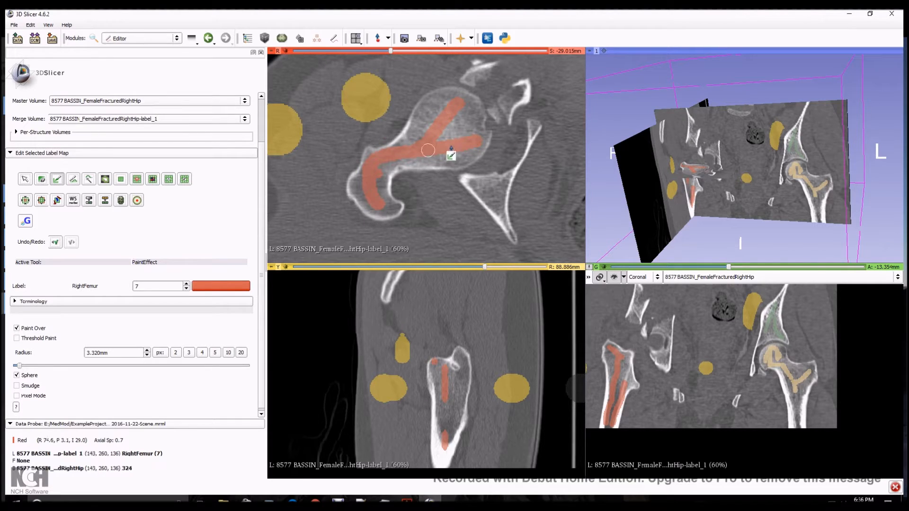
{"action": "left_click_drag", "start_coordinate": [463, 153], "coordinate": [463, 141]}
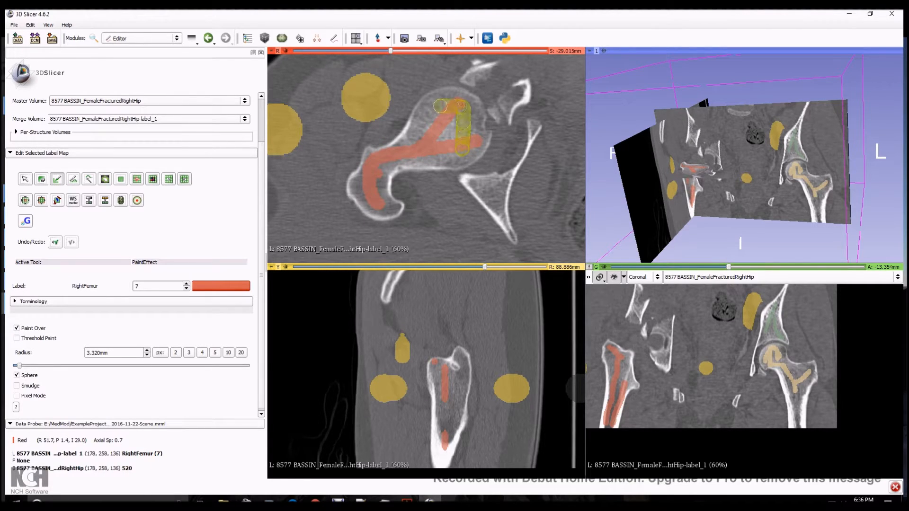
{"action": "left_click_drag", "start_coordinate": [450, 120], "coordinate": [466, 138]}
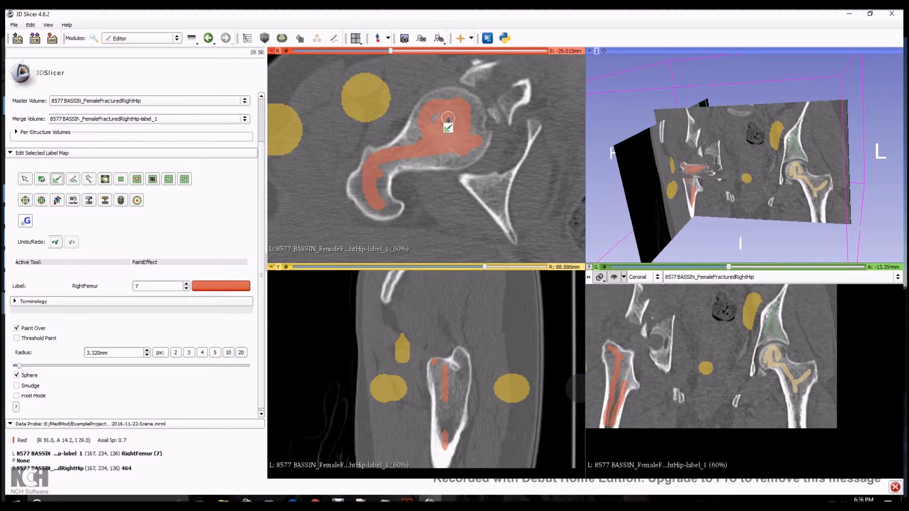
On the sagittal slice at R: 56.867mm, paint RightFemur inside the right femoral head and erase the SoftTissue along its lower edge
{"action": "key", "text": "shift"}
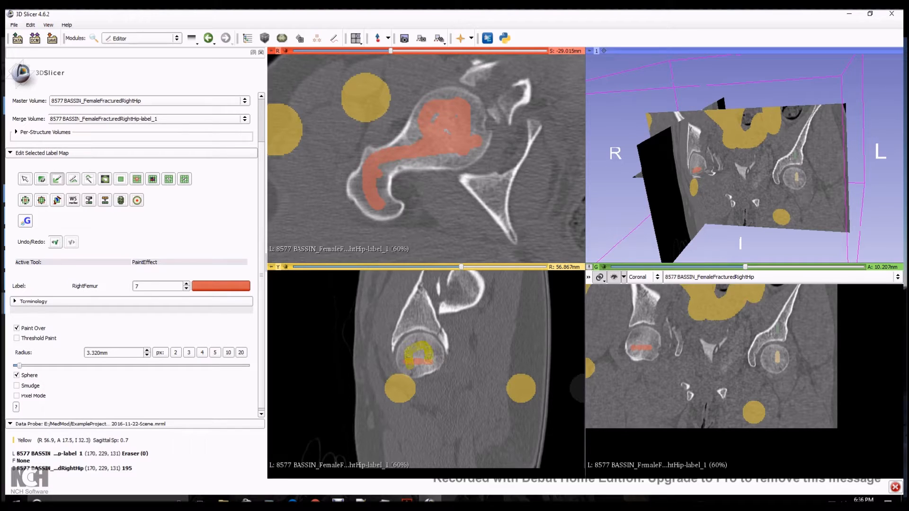
{"action": "left_click_drag", "start_coordinate": [418, 354], "coordinate": [418, 355]}
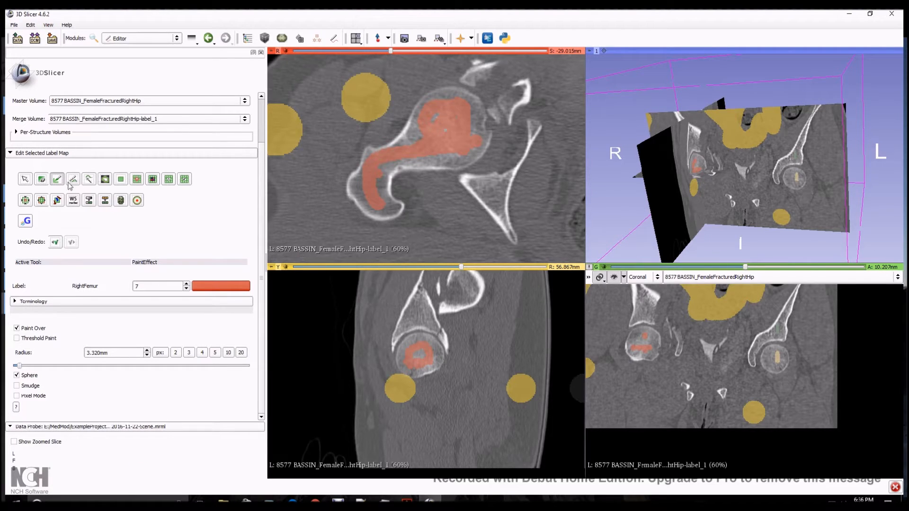
{"action": "left_click", "coordinate": [47, 183]}
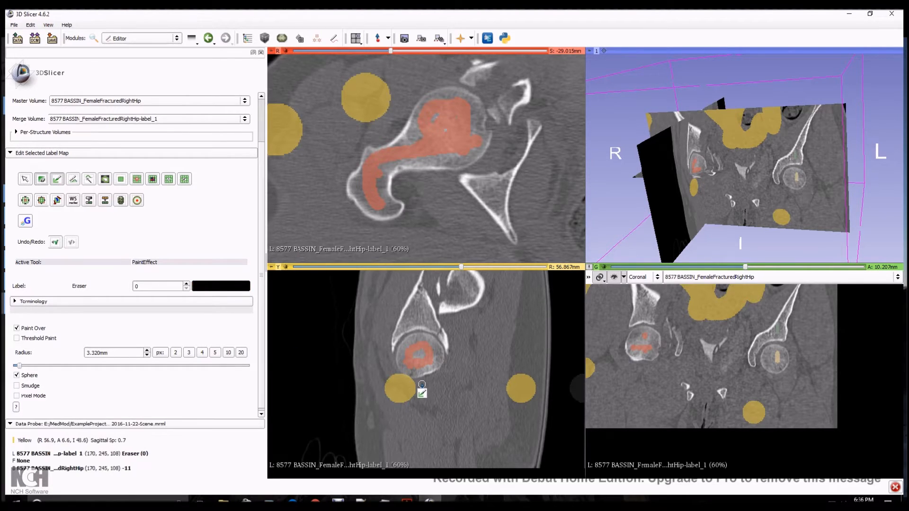
{"action": "left_click_drag", "start_coordinate": [417, 381], "coordinate": [401, 374]}
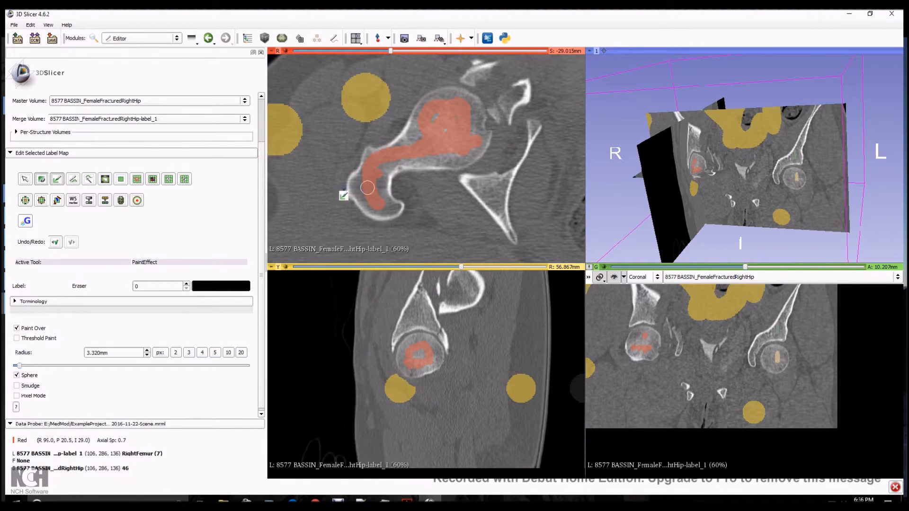
Paint RightCoxal inside the right hip bone above the joint on the sagittal slice at R: 56.867mm and the axial slice at S: 13.293mm
{"action": "left_click", "coordinate": [221, 285]}
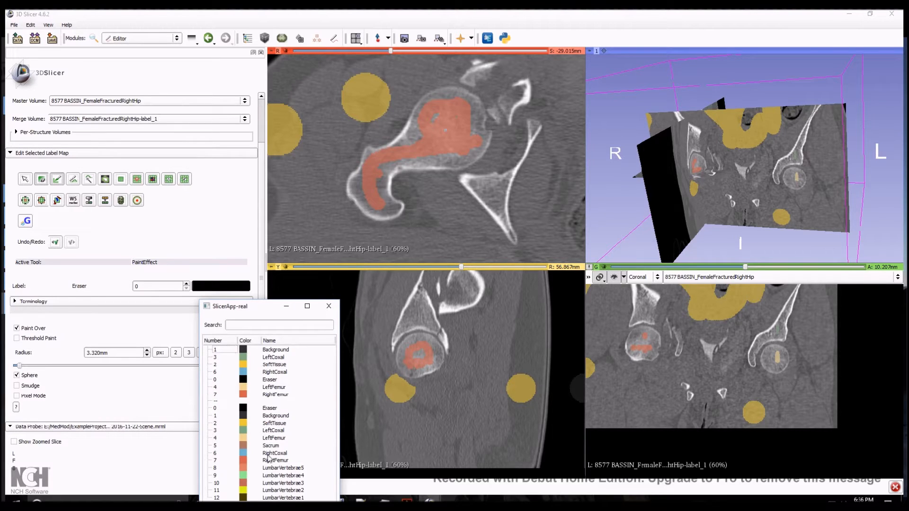
{"action": "left_click", "coordinate": [275, 454]}
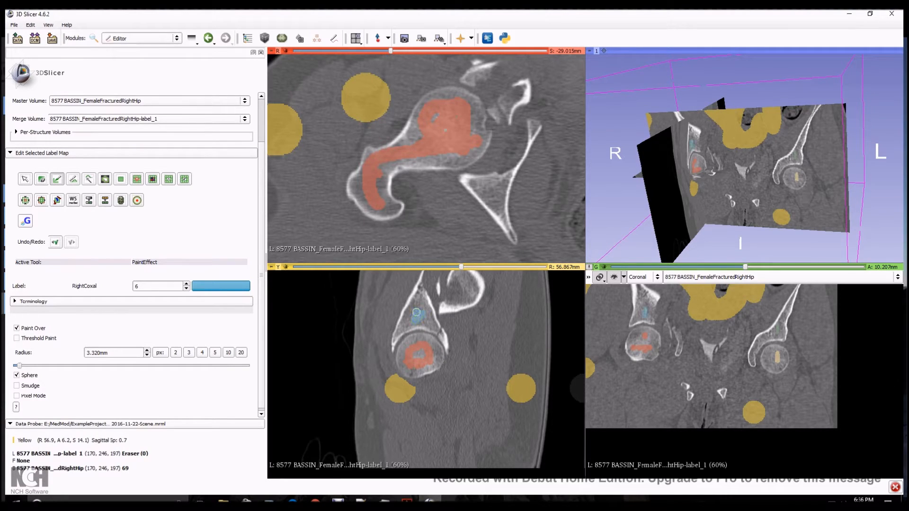
{"action": "key", "text": "shift"}
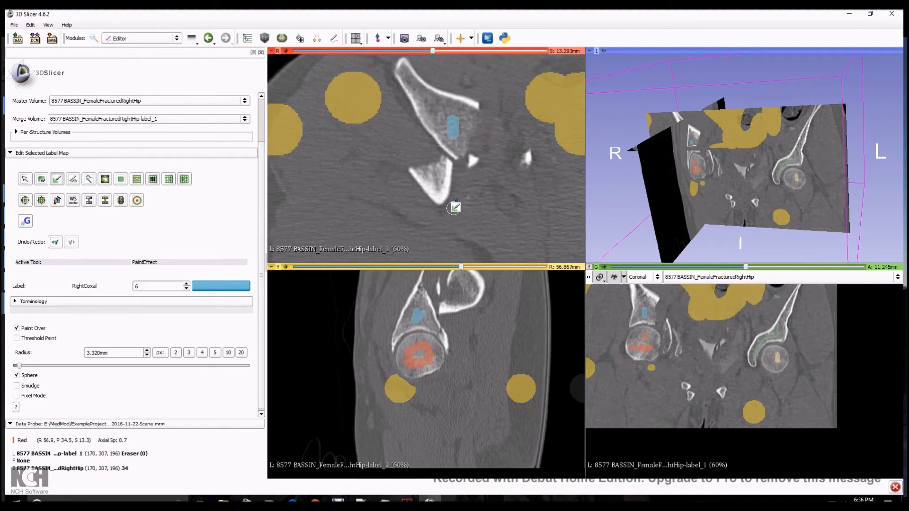
{"action": "left_click_drag", "start_coordinate": [448, 133], "coordinate": [431, 102]}
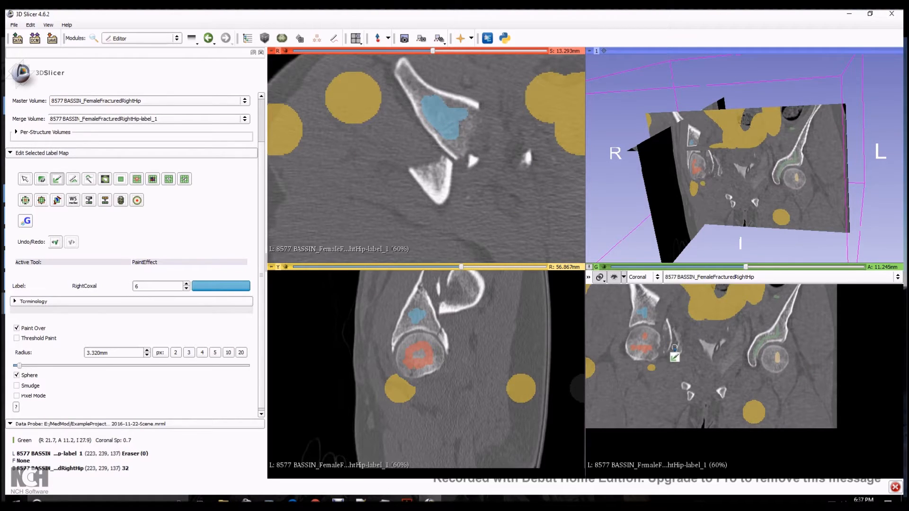
Paint RightCoxal above the joint and in the iliac crest on the coronal slice at A: 11.245mm and the axial slice at S: 96.051mm
{"action": "middle_click_drag", "start_coordinate": [670, 361], "coordinate": [688, 407]}
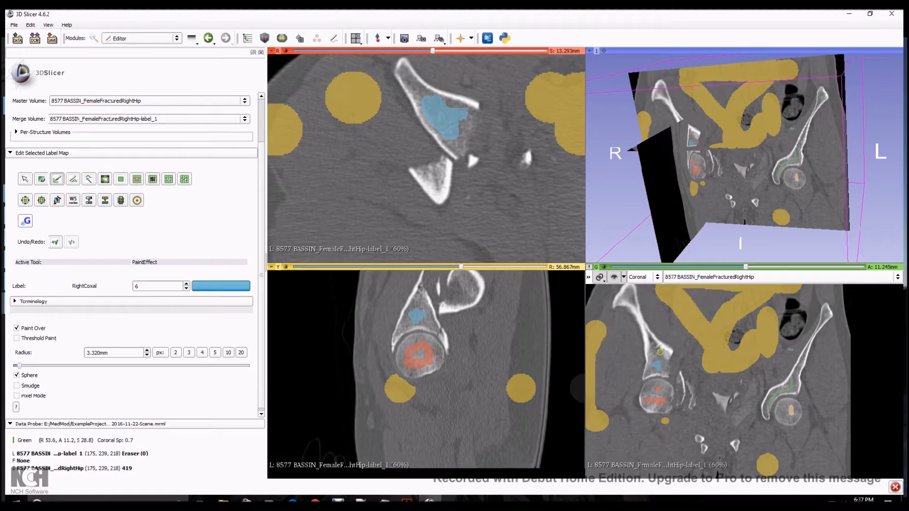
{"action": "left_click_drag", "start_coordinate": [657, 354], "coordinate": [656, 353]}
{"action": "left_click", "coordinate": [626, 301]}
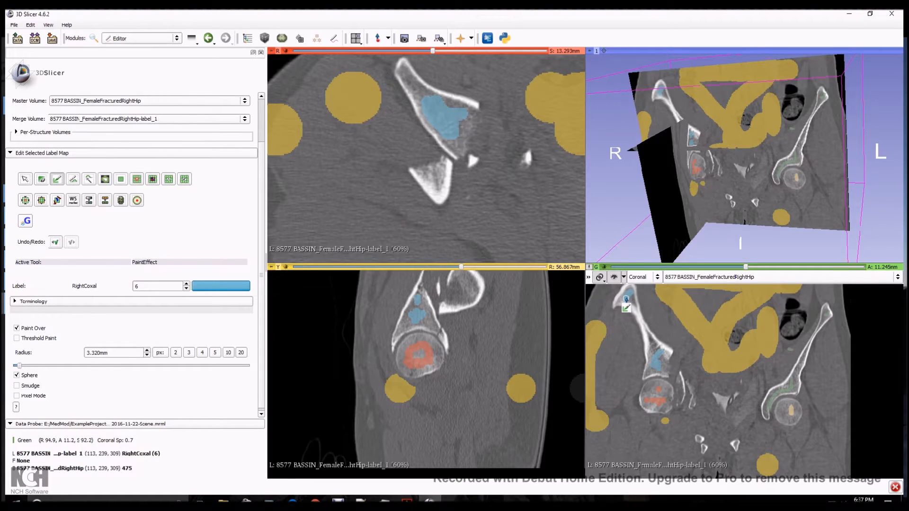
{"action": "key", "text": "shift"}
{"action": "key", "text": "shift"}
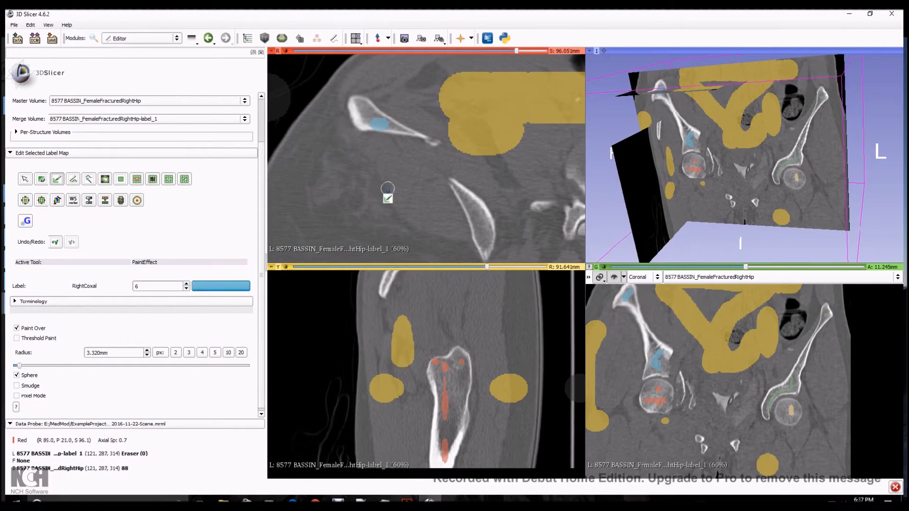
{"action": "left_click_drag", "start_coordinate": [382, 122], "coordinate": [377, 135]}
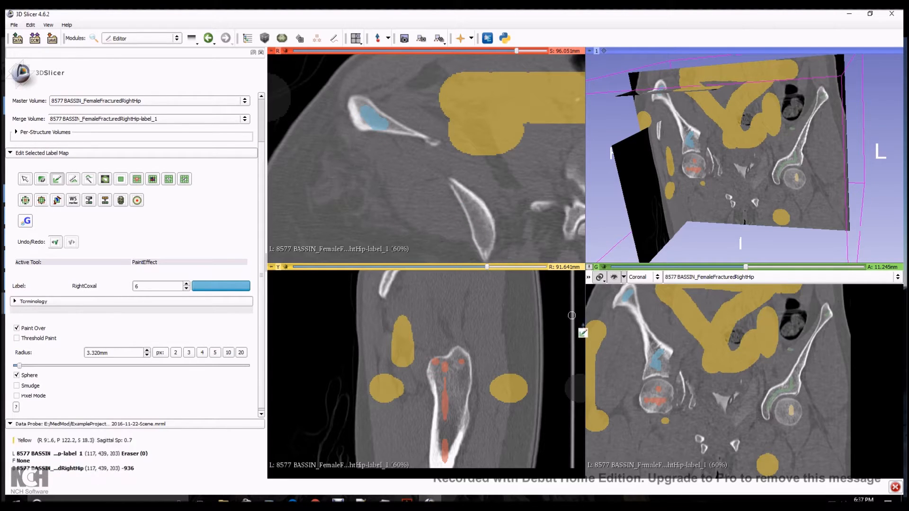
{"action": "scroll", "coordinate": [674, 402], "scroll_direction": "down", "scroll_amount": 15}
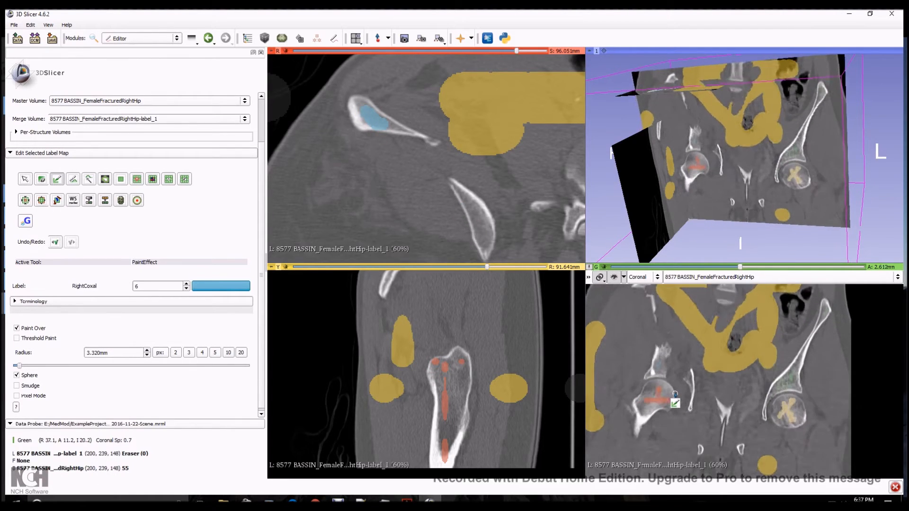
{"action": "scroll", "coordinate": [675, 400], "scroll_direction": "up", "scroll_amount": 13}
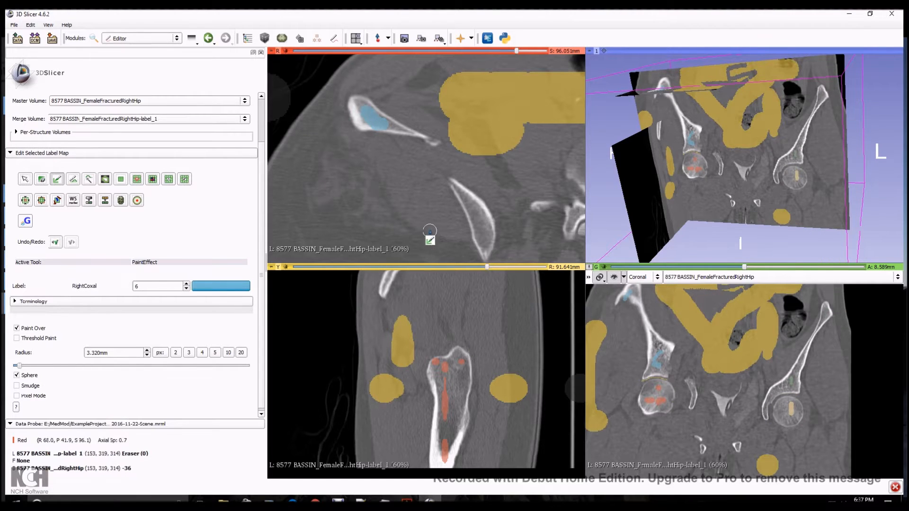
Paint RightCoxal inside the right ischium on the sagittal slice at R: 44.298mm and the coronal slices up to A: -21.667mm
{"action": "key", "text": "shift"}
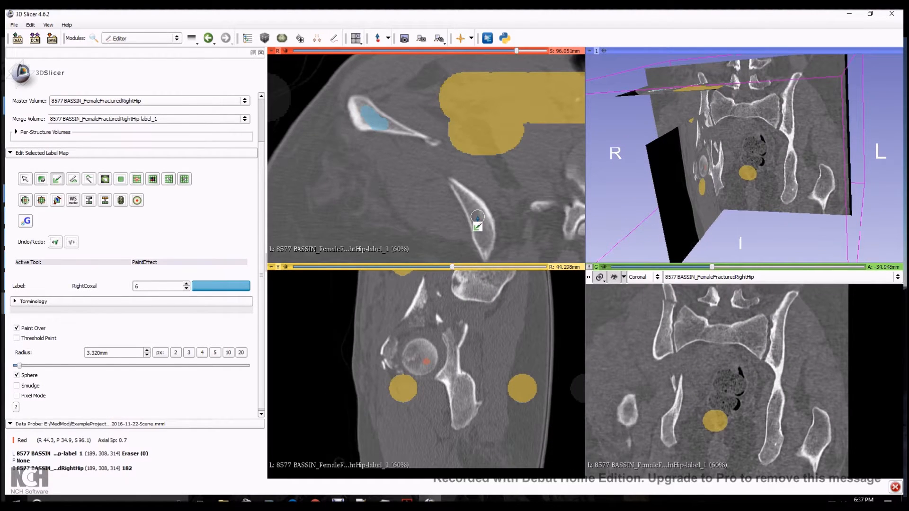
{"action": "left_click_drag", "start_coordinate": [456, 387], "coordinate": [459, 417]}
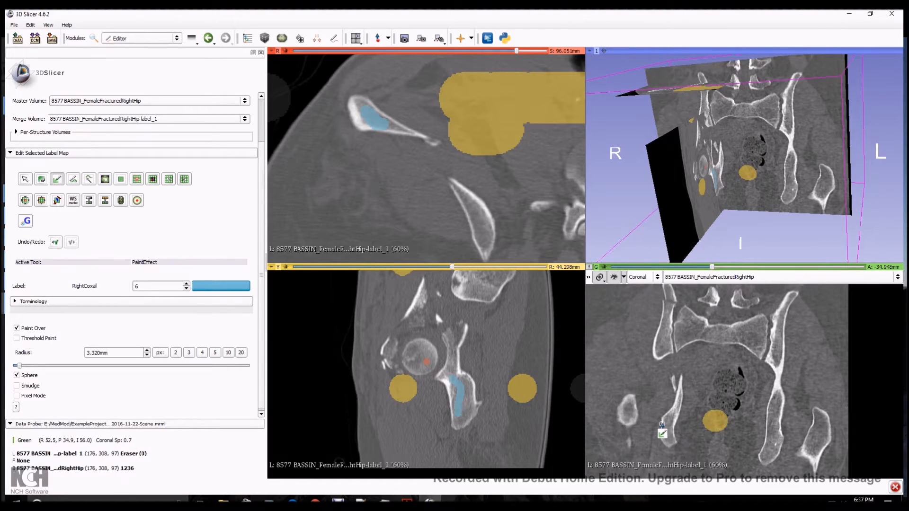
{"action": "scroll", "coordinate": [663, 432], "scroll_direction": "up", "scroll_amount": 13}
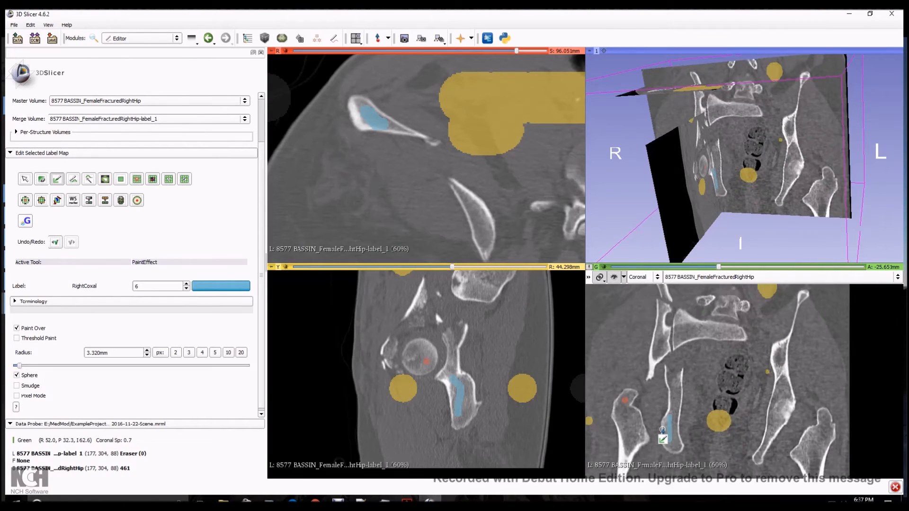
{"action": "scroll", "coordinate": [662, 430], "scroll_direction": "up", "scroll_amount": 6}
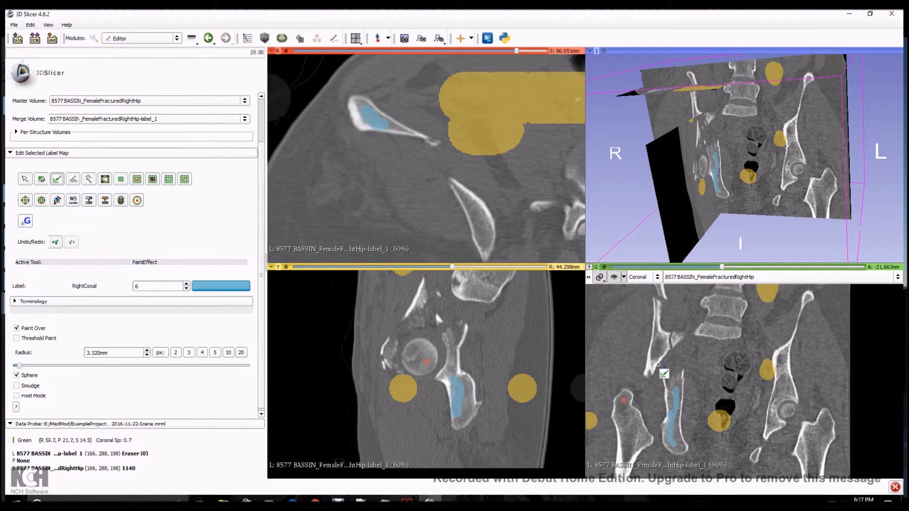
Paint SoftTissue in the gap above the right ischium on the coronal slice at A: -21.667mm and the sagittal slice at R: 44.298mm
{"action": "left_click", "coordinate": [214, 288]}
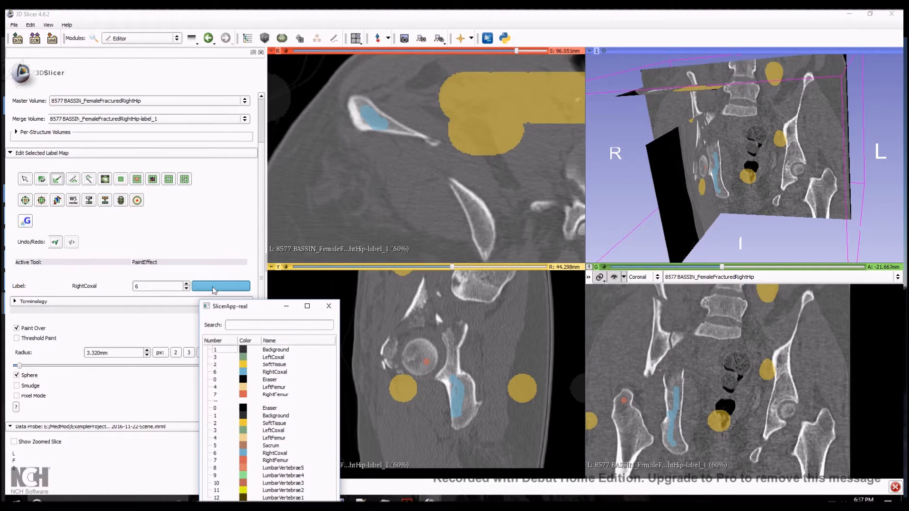
{"action": "left_click", "coordinate": [274, 364]}
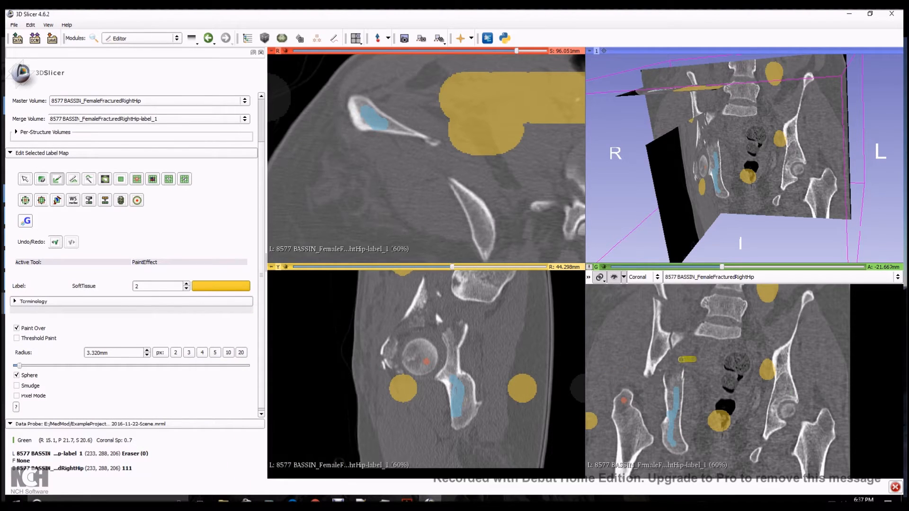
{"action": "left_click_drag", "start_coordinate": [693, 360], "coordinate": [694, 359]}
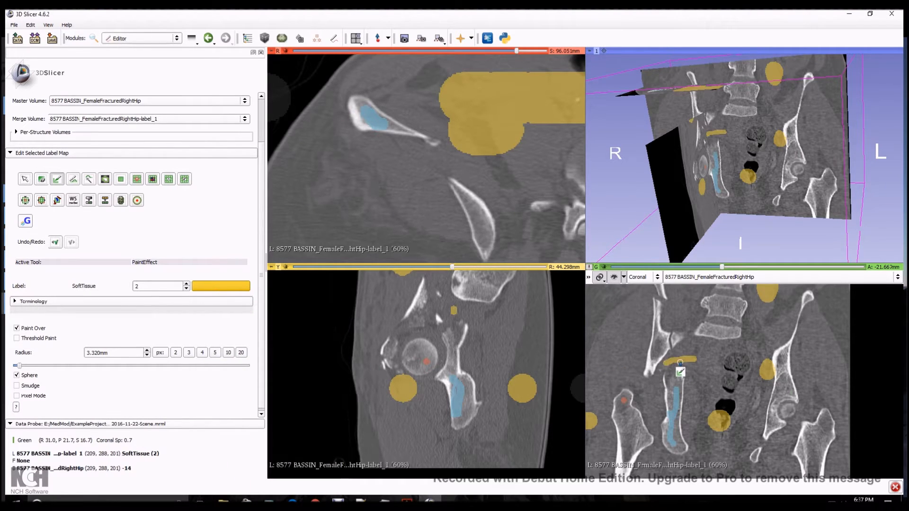
{"action": "left_click_drag", "start_coordinate": [450, 316], "coordinate": [462, 305]}
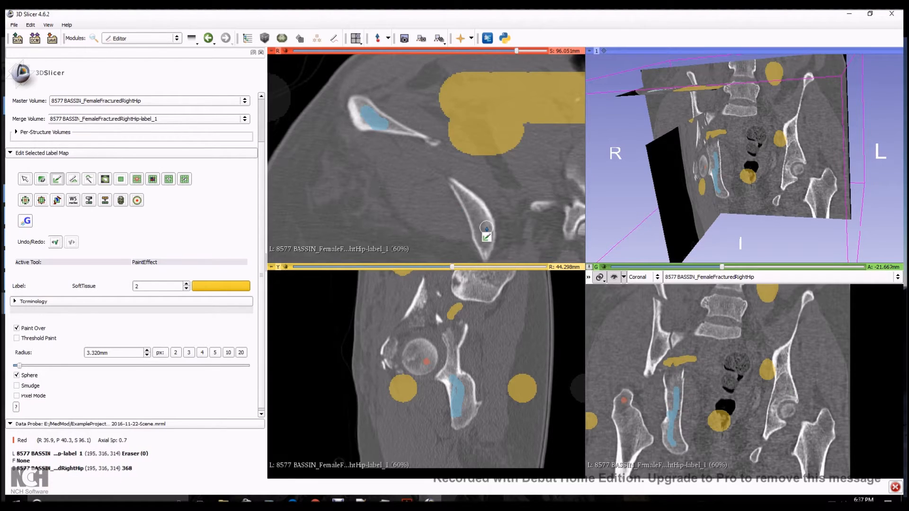
Paint RightCoxal in the posterior right ilium on the axial slice at S: 82.050mm and, with a 1.992mm radius, on the coronal slice at A: -30.964mm
{"action": "scroll", "coordinate": [486, 229], "scroll_direction": "down", "scroll_amount": 20}
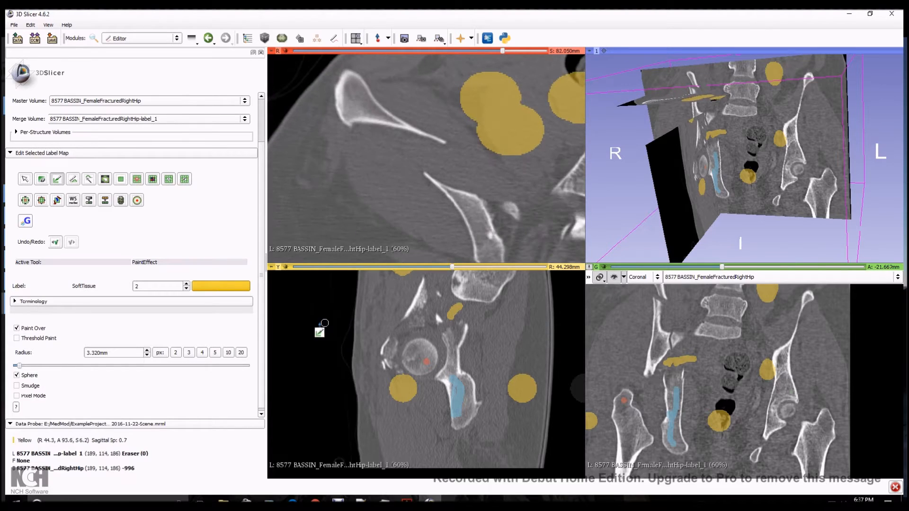
{"action": "left_click", "coordinate": [239, 290]}
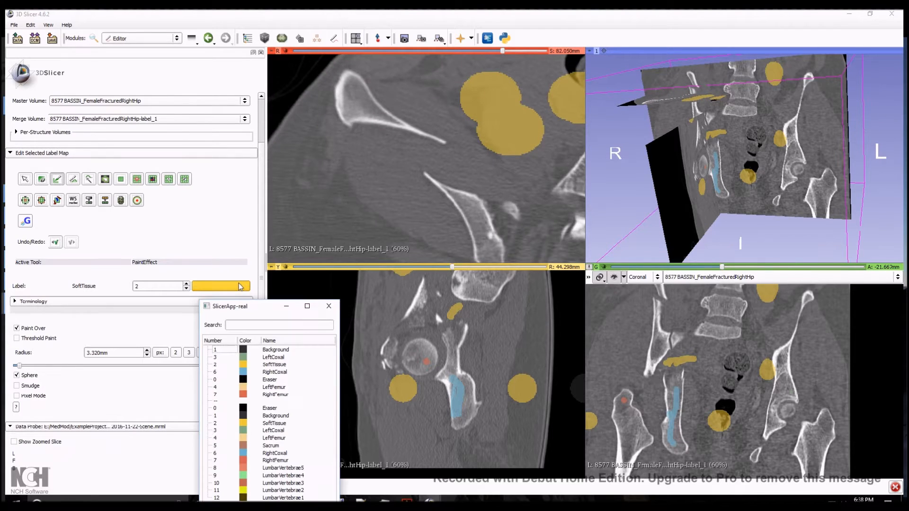
{"action": "left_click", "coordinate": [269, 372]}
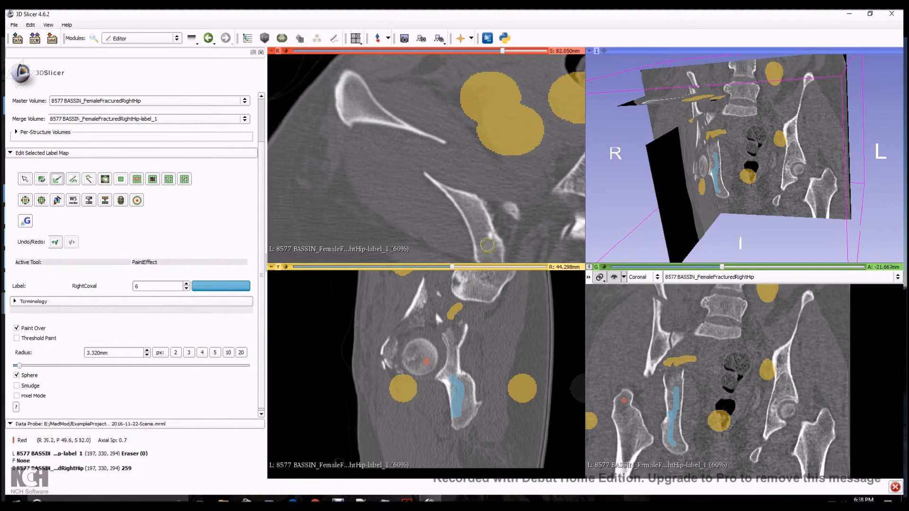
{"action": "left_click_drag", "start_coordinate": [480, 231], "coordinate": [488, 246]}
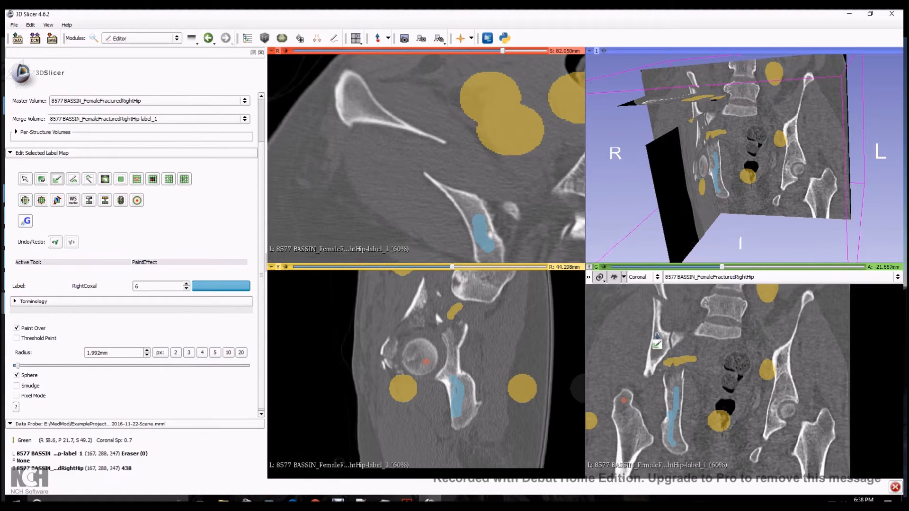
{"action": "scroll", "coordinate": [671, 341], "scroll_direction": "down", "scroll_amount": 3}
{"action": "scroll", "coordinate": [671, 344], "scroll_direction": "down", "scroll_amount": 5}
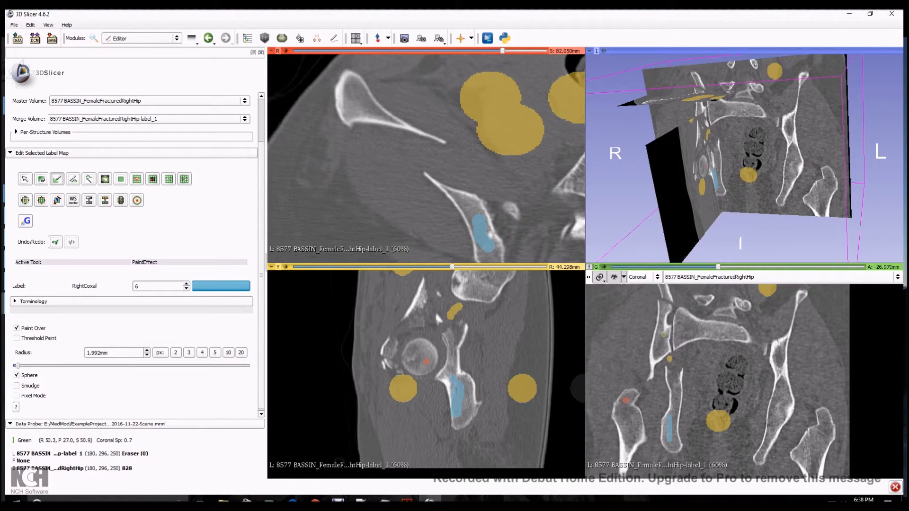
{"action": "scroll", "coordinate": [705, 369], "scroll_direction": "down", "scroll_amount": 6}
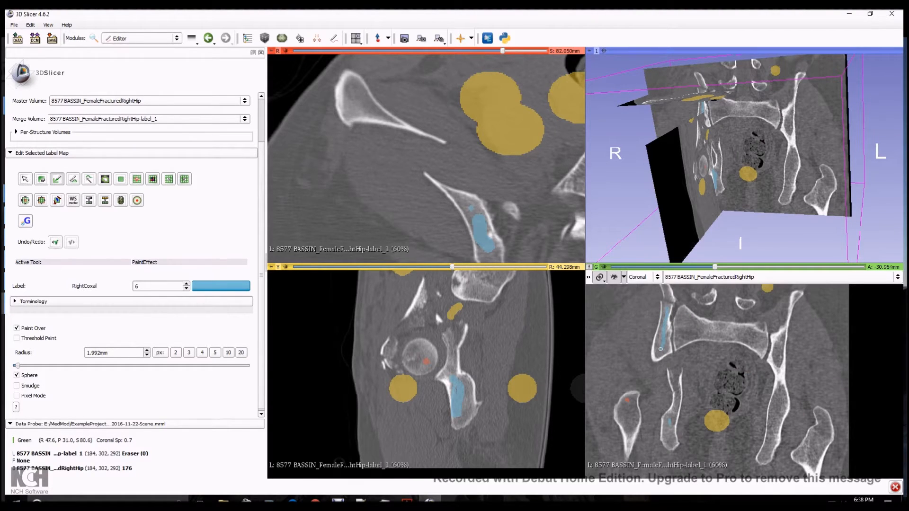
Paint LeftFemur in two strokes inside the left hip bone on the coronal slice at A: -30.964mm
{"action": "left_click", "coordinate": [208, 286]}
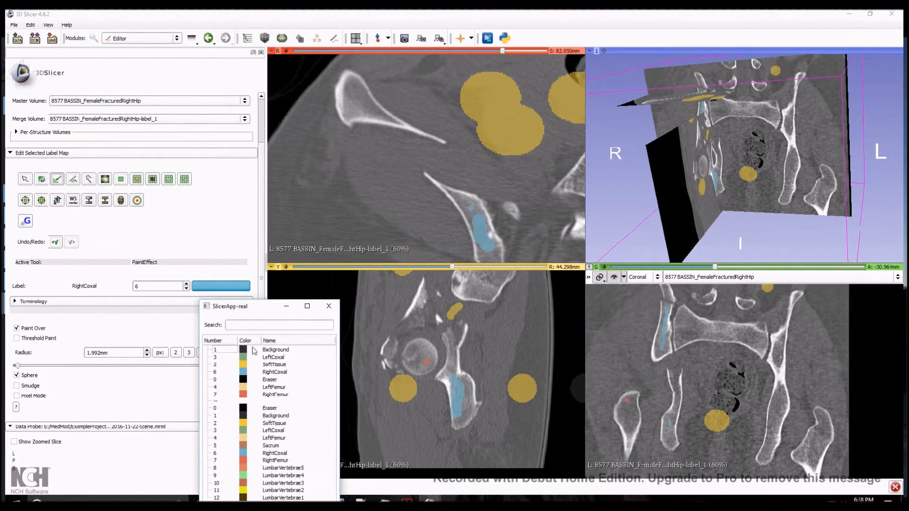
{"action": "left_click", "coordinate": [275, 387]}
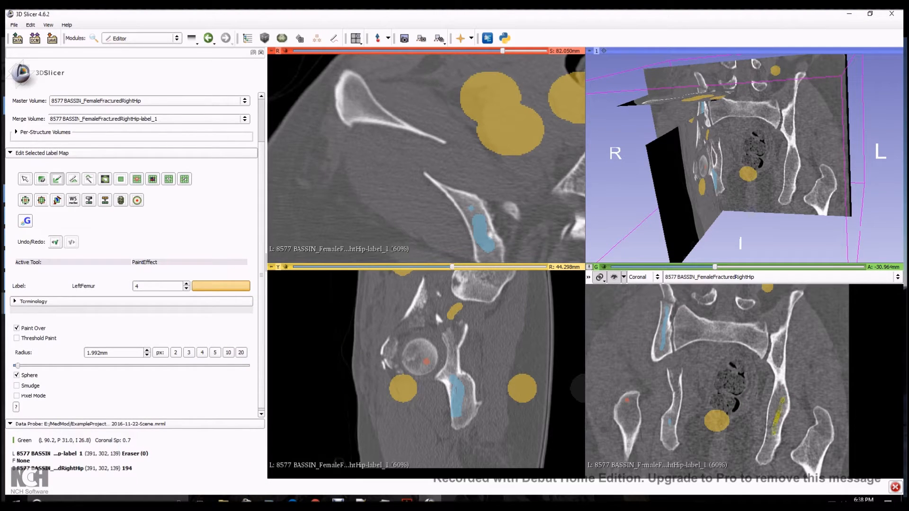
{"action": "left_click_drag", "start_coordinate": [782, 400], "coordinate": [782, 400]}
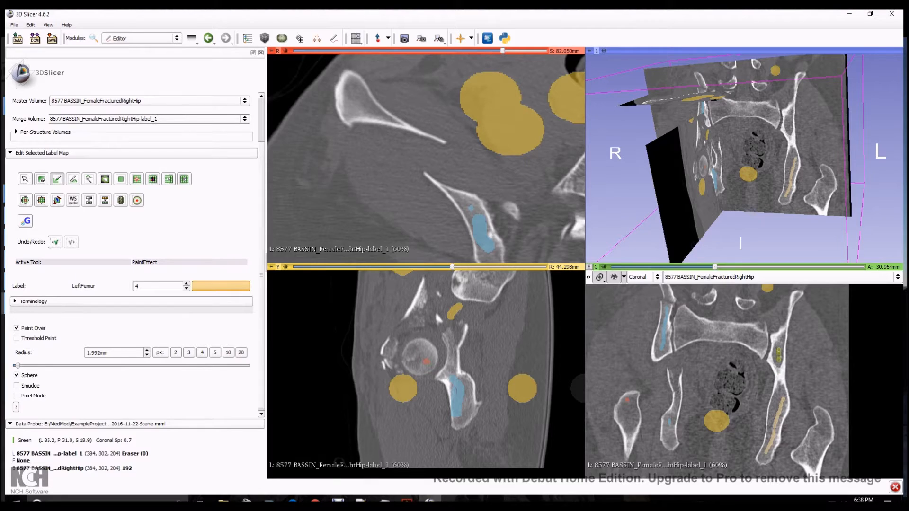
Paint Sacrum across the sacral bone on the coronal slices at A: -30.964mm and A: -25.651mm
{"action": "left_click", "coordinate": [221, 286]}
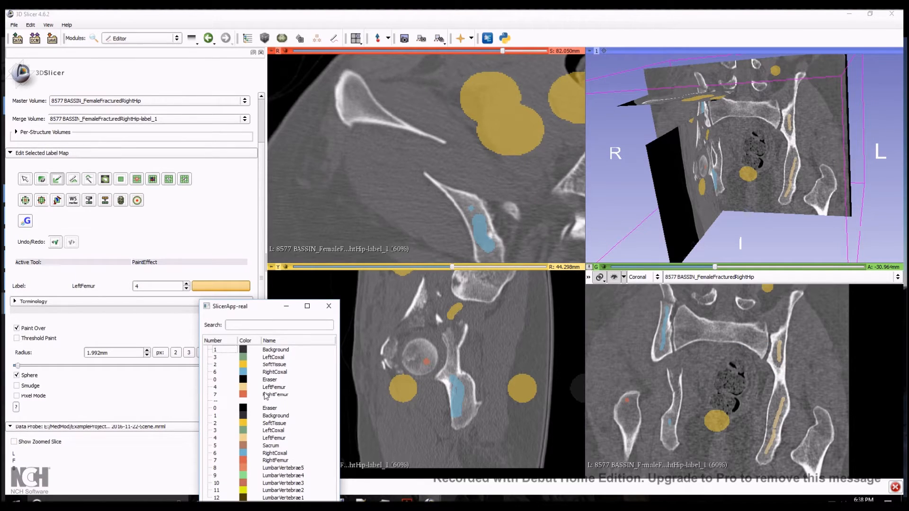
{"action": "left_click", "coordinate": [270, 445]}
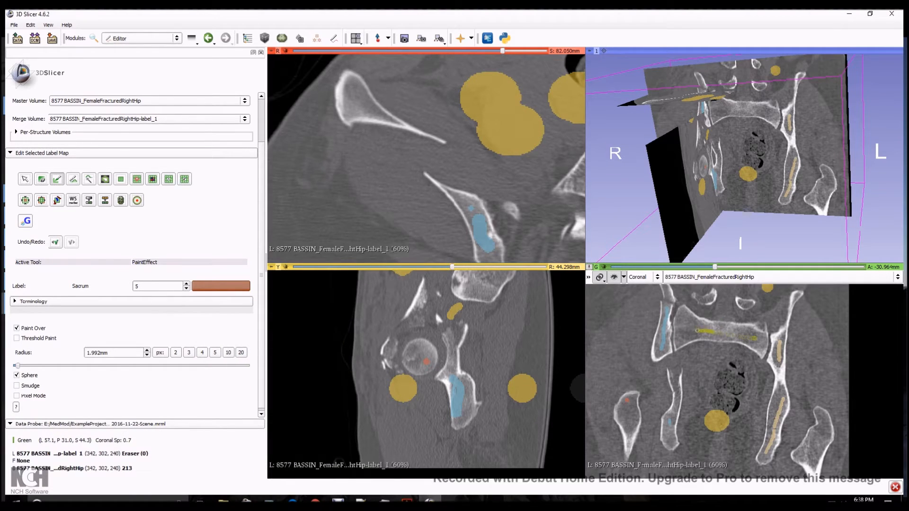
{"action": "left_click_drag", "start_coordinate": [685, 329], "coordinate": [682, 338]}
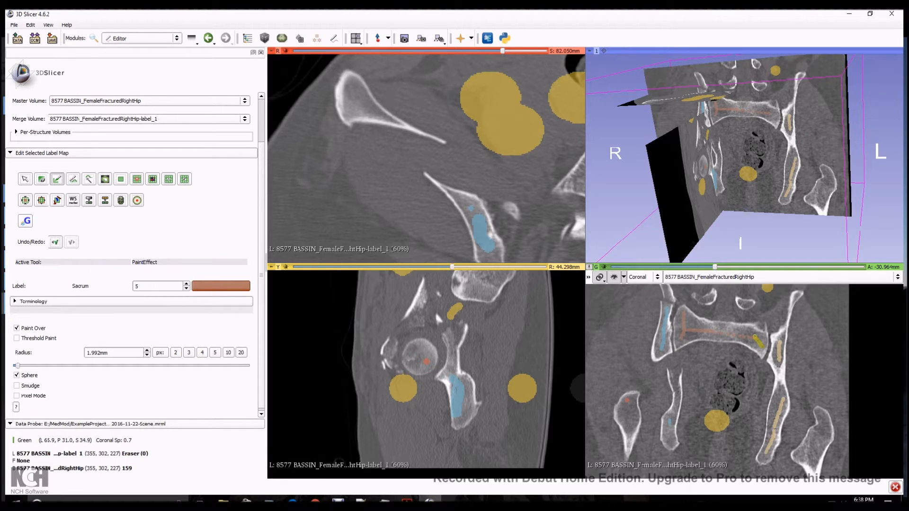
{"action": "scroll", "coordinate": [755, 341], "scroll_direction": "up", "scroll_amount": 8}
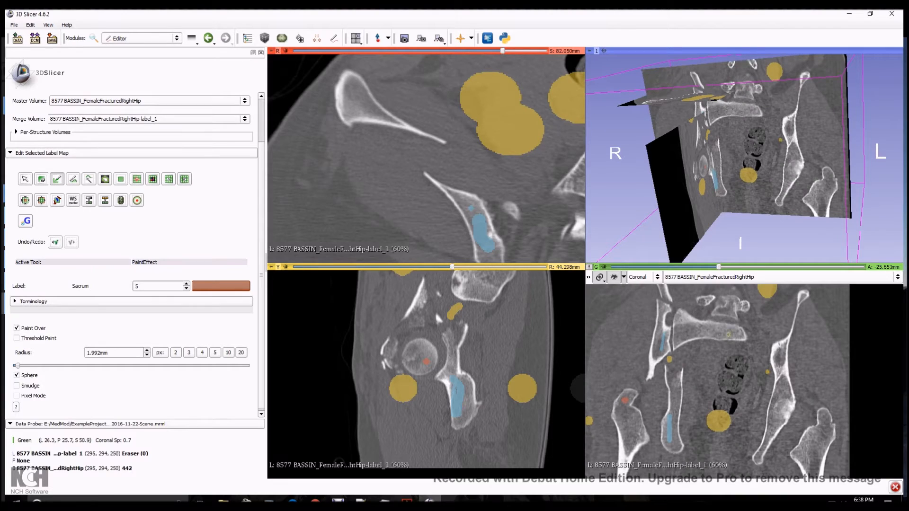
{"action": "left_click_drag", "start_coordinate": [683, 335], "coordinate": [715, 331]}
Paint Sacrum inside the left wing, the central body and the right wing of the sacrum on the axial slice at S: 30.950mm
{"action": "scroll", "coordinate": [686, 324], "scroll_direction": "down", "scroll_amount": 20}
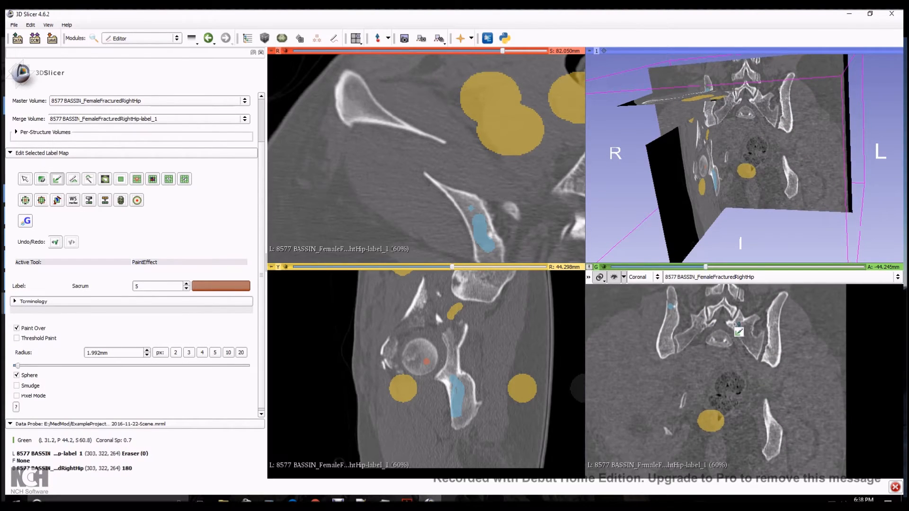
{"action": "right_click_drag", "start_coordinate": [491, 207], "coordinate": [491, 151]}
{"action": "scroll", "coordinate": [502, 149], "scroll_direction": "up", "scroll_amount": 7}
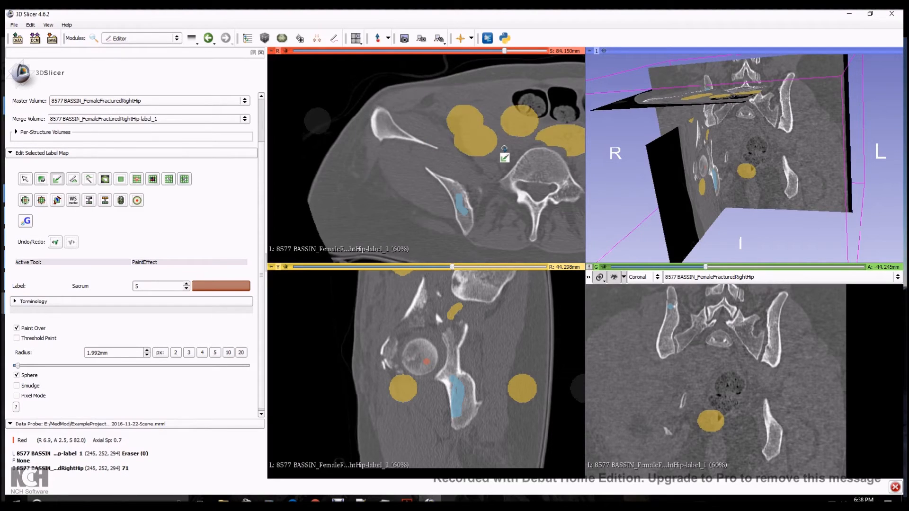
{"action": "middle_click_drag", "start_coordinate": [527, 162], "coordinate": [477, 169]}
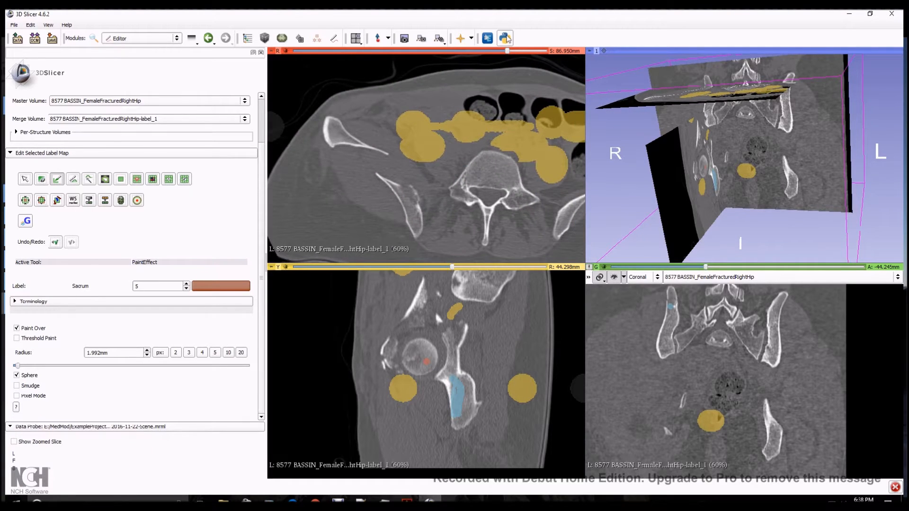
{"action": "left_click_drag", "start_coordinate": [507, 50], "coordinate": [442, 51]}
{"action": "middle_click_drag", "start_coordinate": [456, 90], "coordinate": [440, 49]}
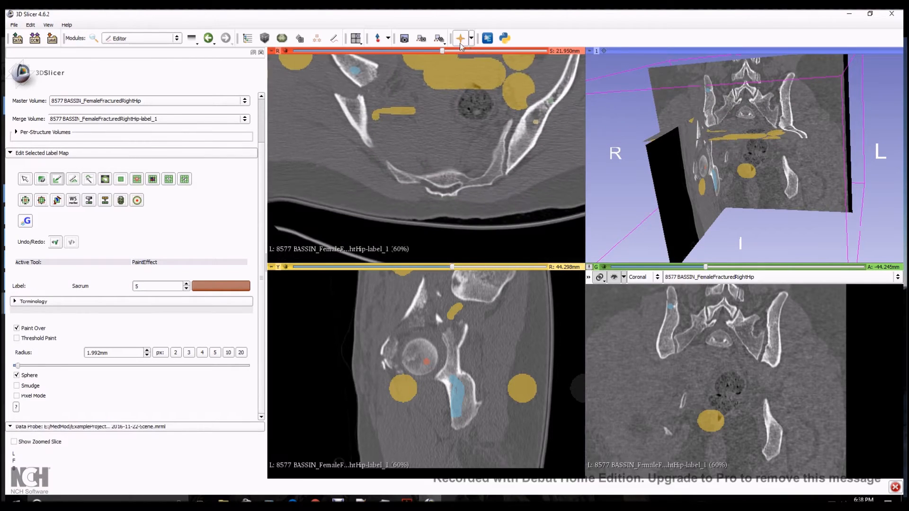
{"action": "left_click_drag", "start_coordinate": [444, 51], "coordinate": [452, 51]}
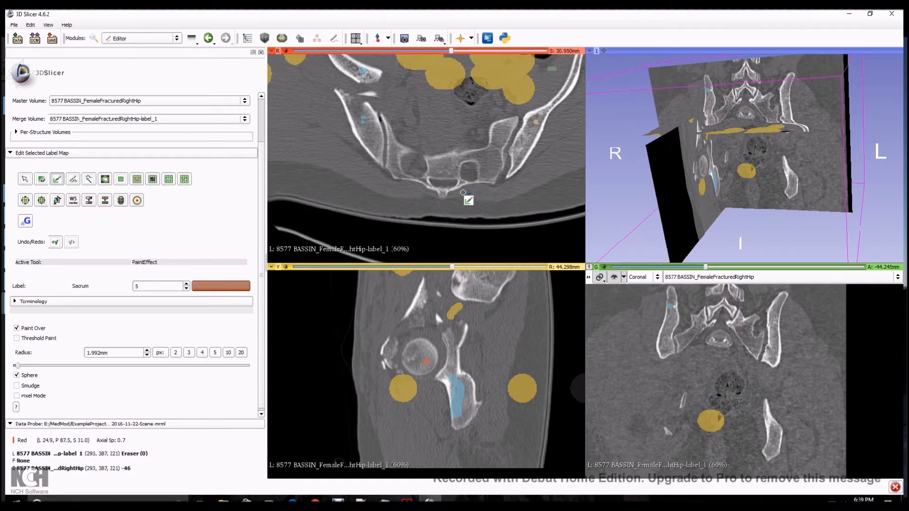
{"action": "left_click_drag", "start_coordinate": [488, 170], "coordinate": [489, 170]}
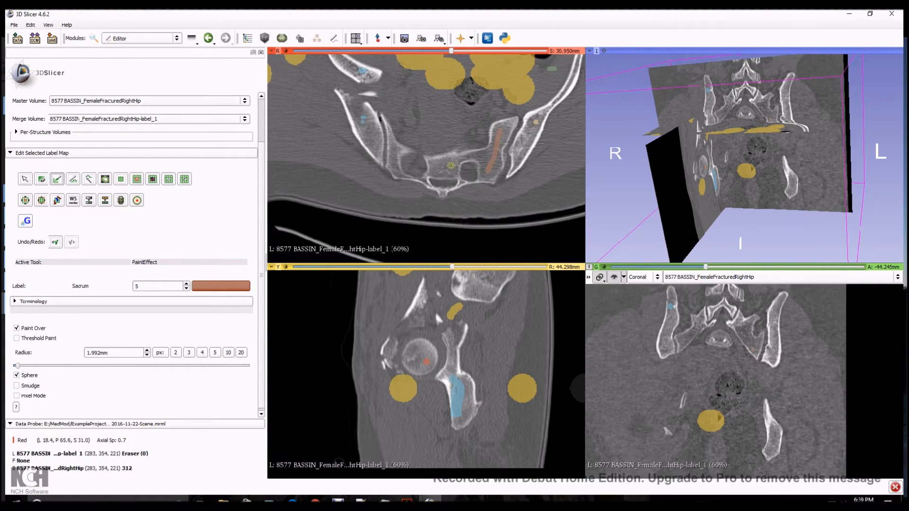
{"action": "left_click_drag", "start_coordinate": [448, 165], "coordinate": [447, 166]}
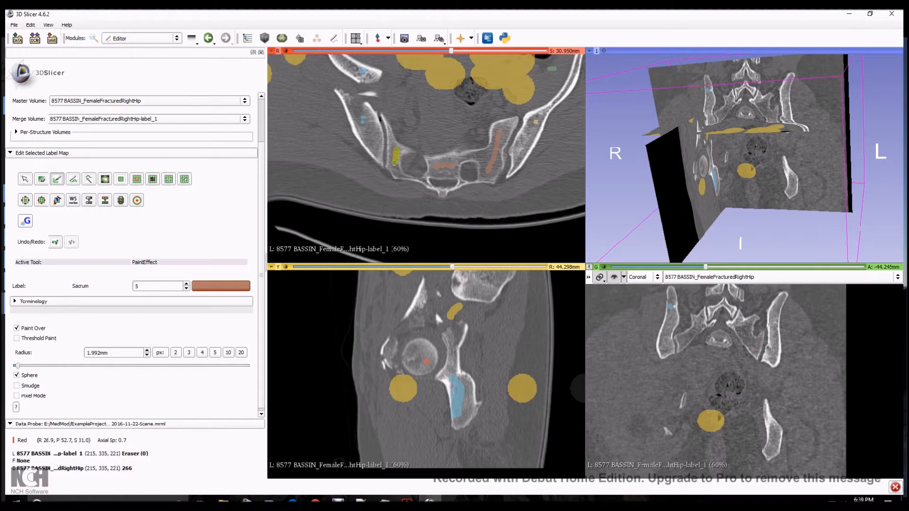
{"action": "left_click_drag", "start_coordinate": [395, 156], "coordinate": [395, 156]}
With a 0.332mm radius, paint a thin SoftTissue line along the right sacroiliac joint on the axial slice at S: 30.950mm
{"action": "left_click", "coordinate": [240, 285]}
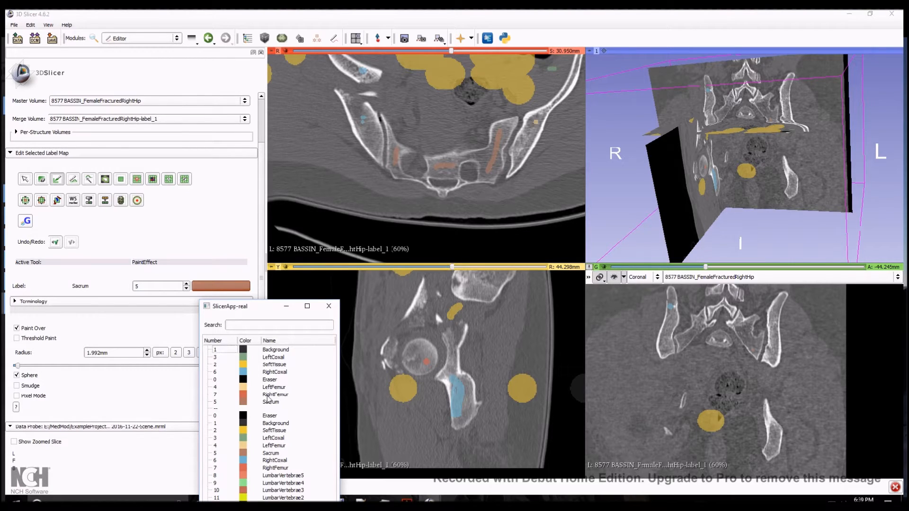
{"action": "left_click", "coordinate": [280, 430]}
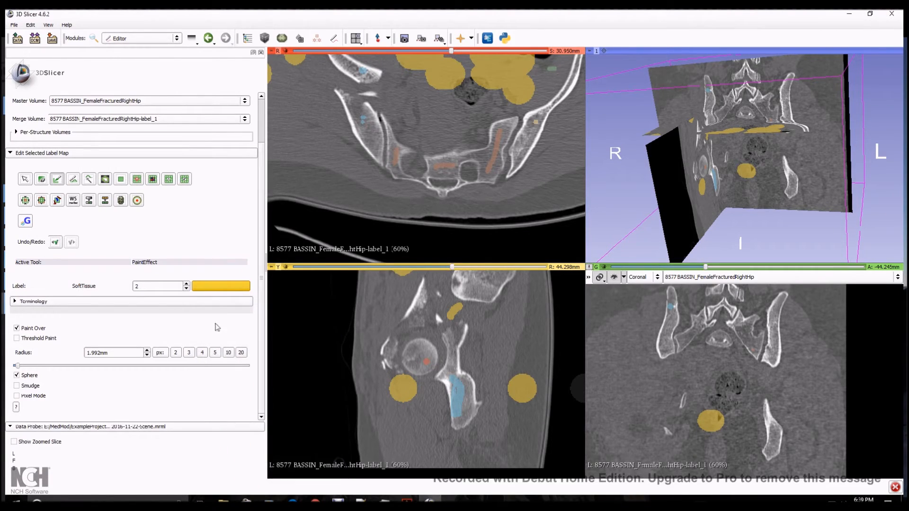
{"action": "left_click", "coordinate": [147, 355]}
{"action": "scroll", "coordinate": [418, 150], "scroll_direction": "up", "scroll_amount": 3, "text": "ctrl"}
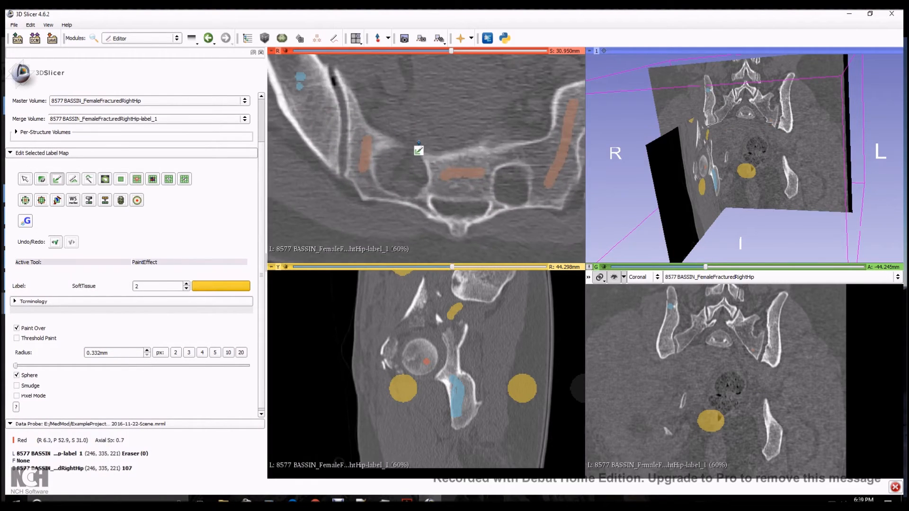
{"action": "middle_click_drag", "start_coordinate": [419, 150], "coordinate": [487, 197]}
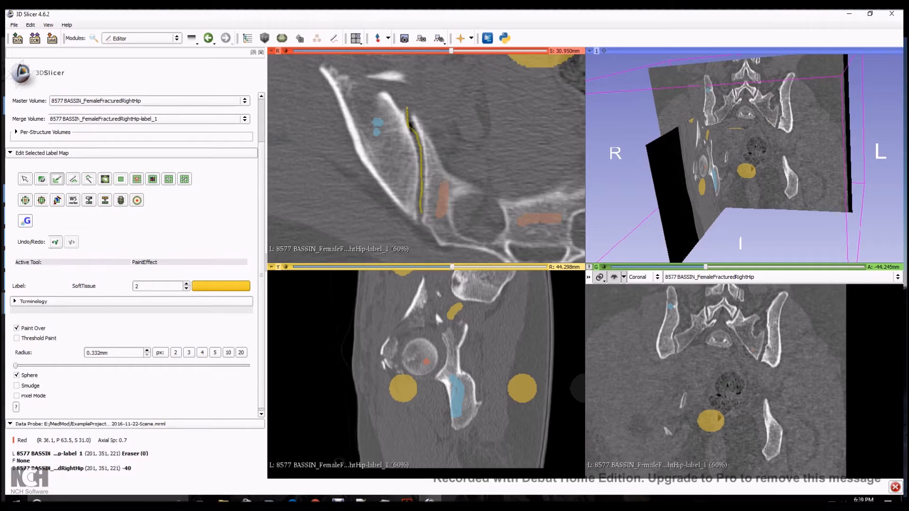
Paint thin SoftTissue lines along the left sacroiliac joint on the axial slice at S: 30.950mm and both joints on the coronal slice at A: -44.245mm
{"action": "middle_click_drag", "start_coordinate": [503, 179], "coordinate": [333, 149]}
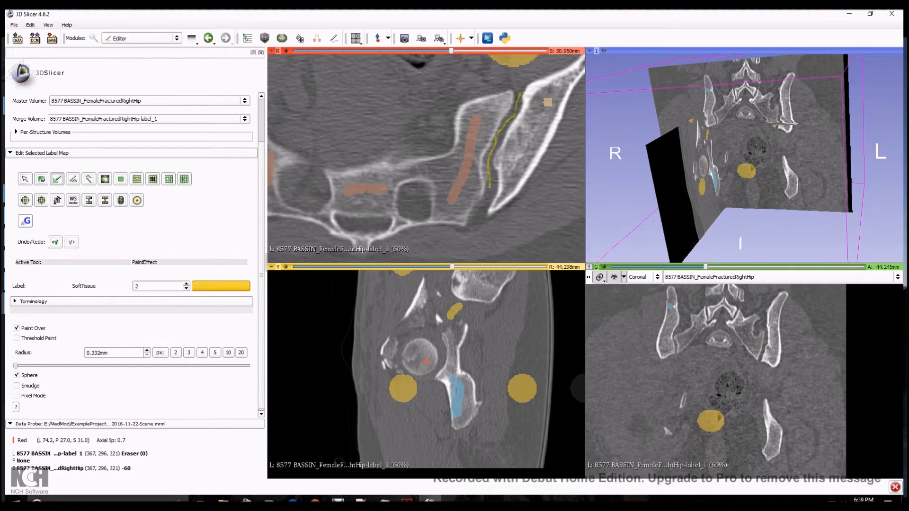
{"action": "left_click_drag", "start_coordinate": [474, 234], "coordinate": [474, 234]}
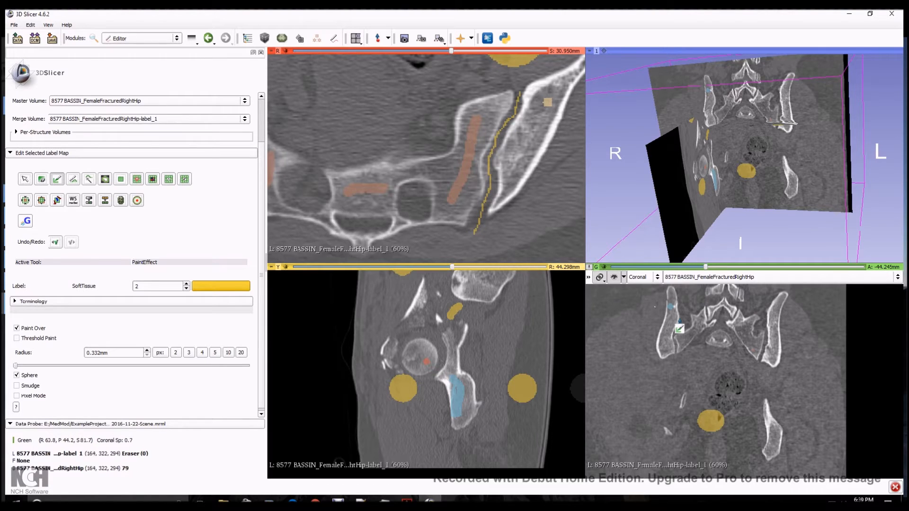
{"action": "right_click_drag", "start_coordinate": [693, 333], "coordinate": [692, 420]}
{"action": "middle_click_drag", "start_coordinate": [665, 320], "coordinate": [749, 409]}
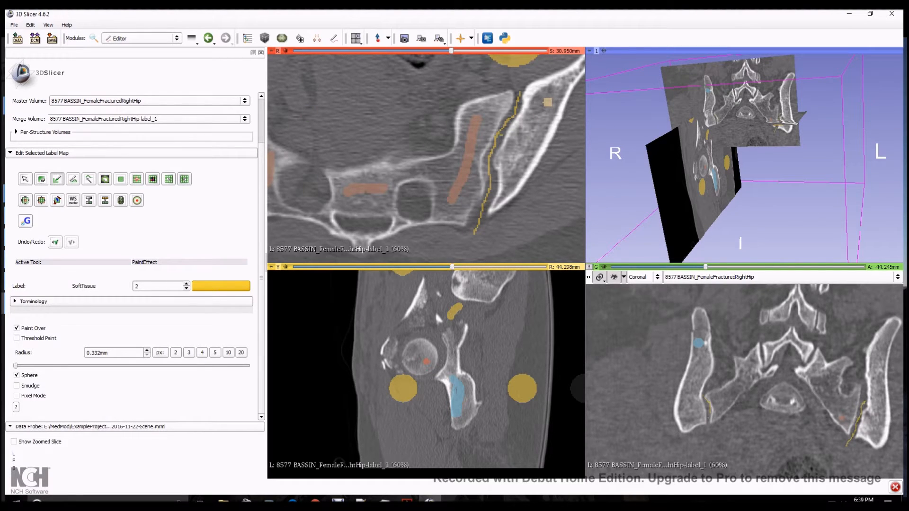
Select the LumbarVertebrae5 label with a 3.320mm radius and paint inside the fifth lumbar vertebral body on the sagittal slice at R: -17.405mm
{"action": "middle_click_drag", "start_coordinate": [498, 330], "coordinate": [489, 371]}
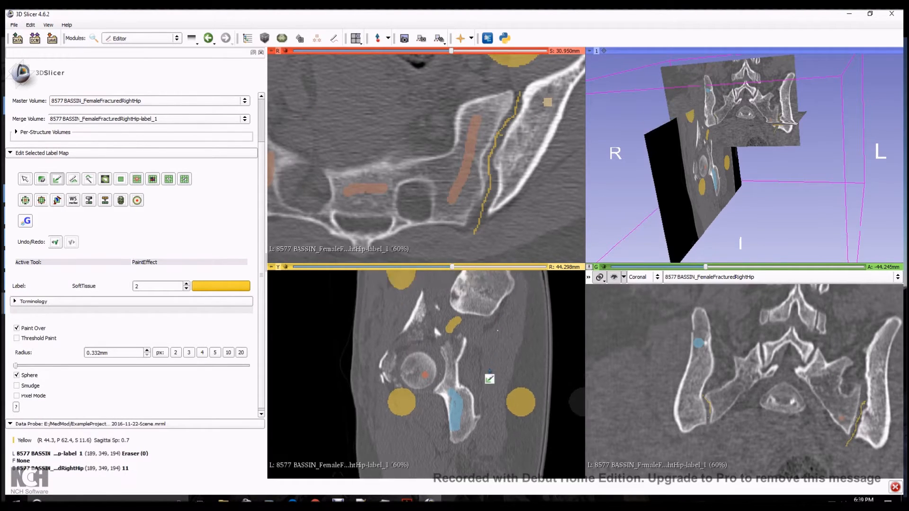
{"action": "scroll", "coordinate": [490, 379], "scroll_direction": "up", "scroll_amount": 13}
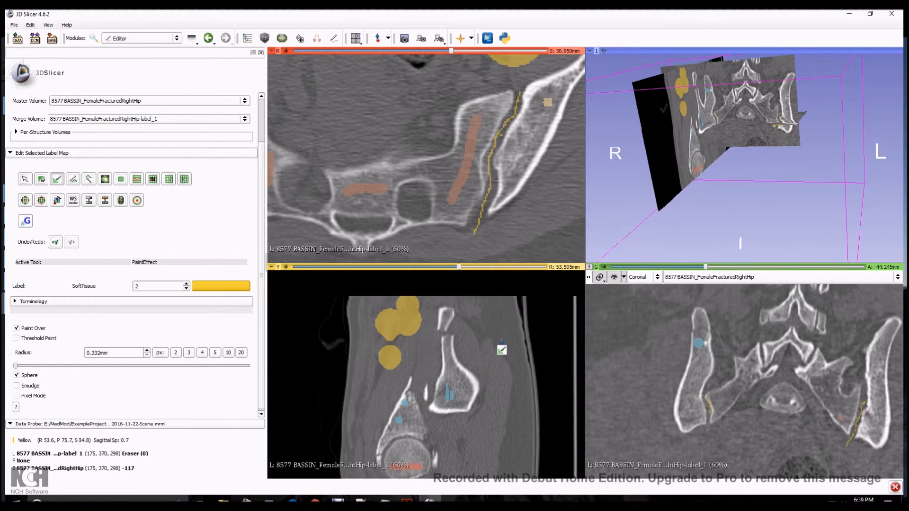
{"action": "left_click_drag", "start_coordinate": [461, 268], "coordinate": [407, 268]}
{"action": "left_click", "coordinate": [232, 286]}
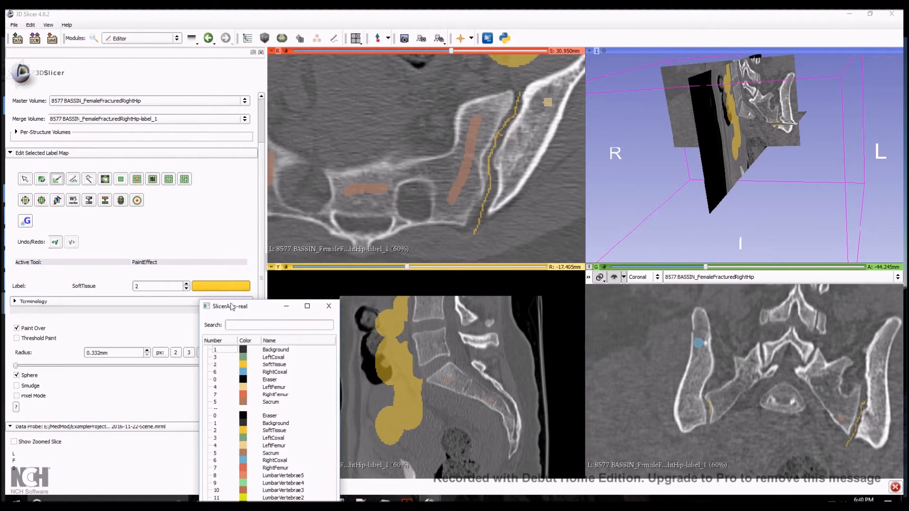
{"action": "left_click_drag", "start_coordinate": [262, 307], "coordinate": [225, 226]}
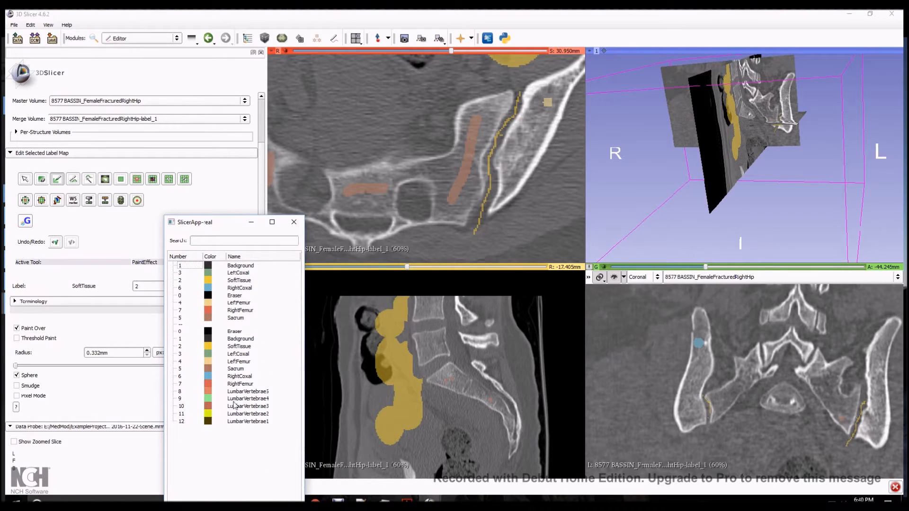
{"action": "left_click", "coordinate": [249, 392]}
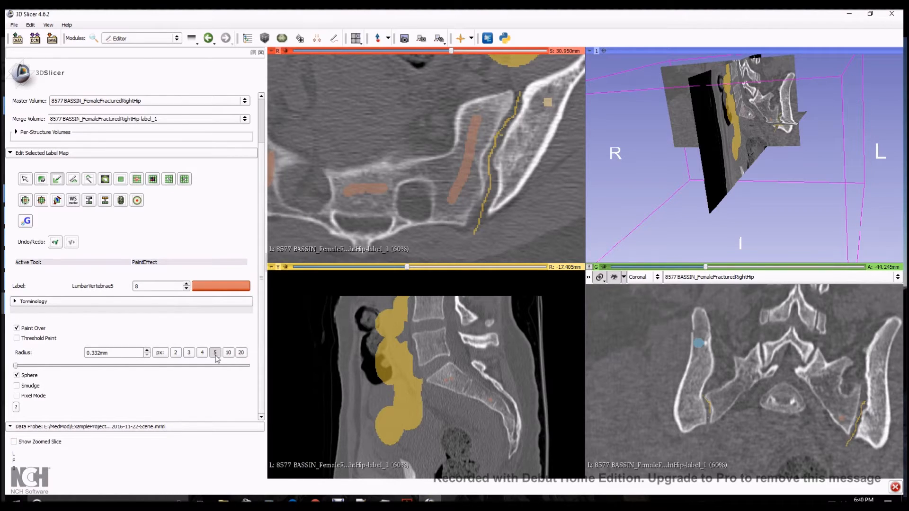
{"action": "left_click", "coordinate": [215, 353]}
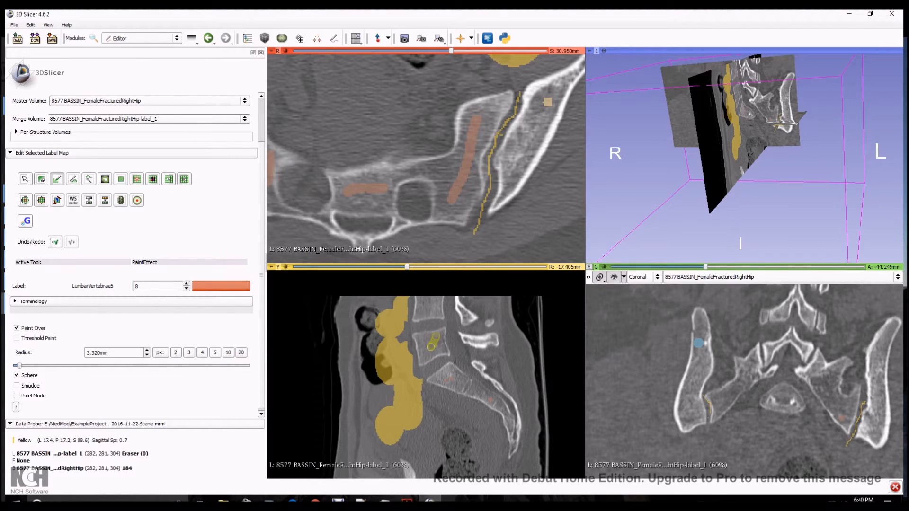
{"action": "left_click_drag", "start_coordinate": [436, 337], "coordinate": [438, 345]}
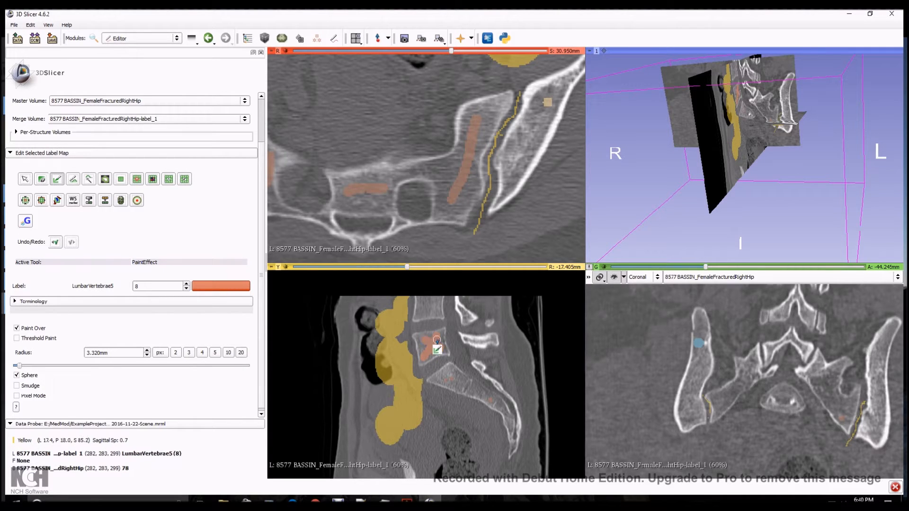
Paint LumbarVertebrae5 across the vertebral body and left transverse process on the axial slice at S: 86.485mm, and across the body on the coronal slice at A: -12.594mm
{"action": "key", "text": "shift"}
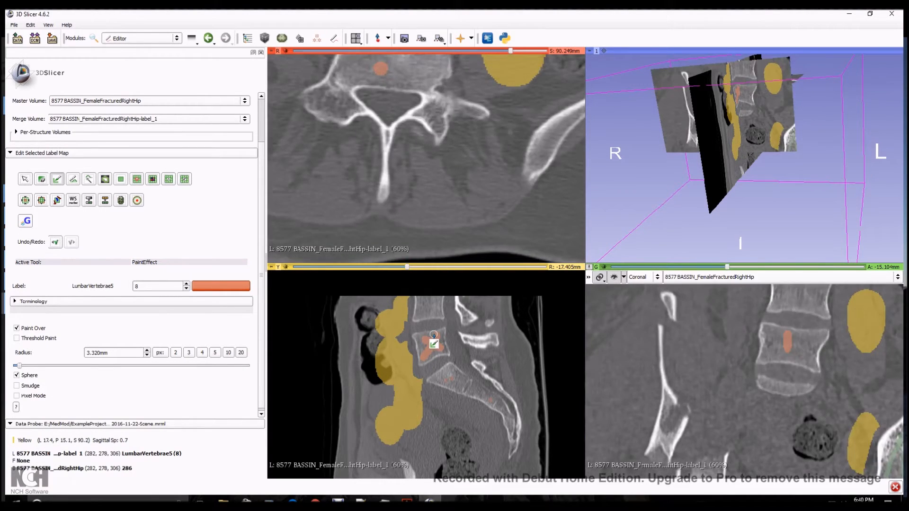
{"action": "middle_click_drag", "start_coordinate": [433, 153], "coordinate": [484, 227]}
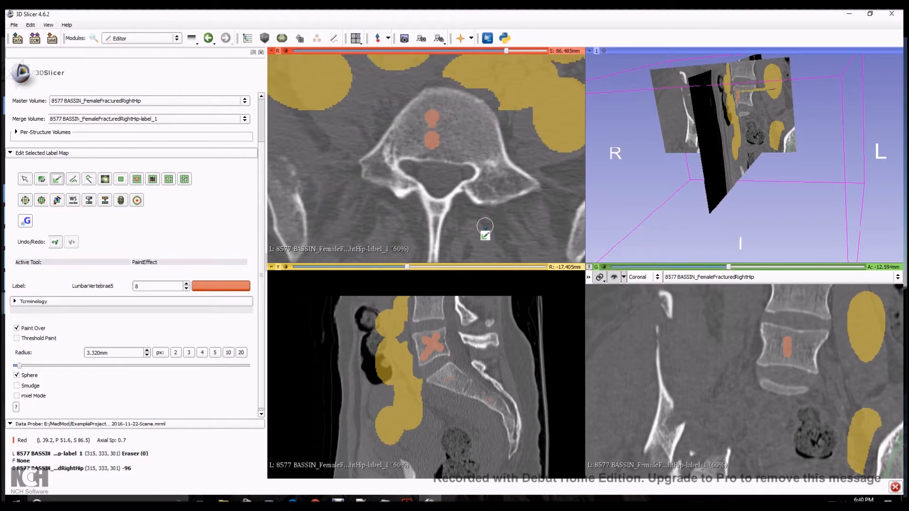
{"action": "mouse_move", "coordinate": [484, 152]}
{"action": "left_mouse_down"}
{"action": "mouse_move", "coordinate": [470, 124]}
{"action": "mouse_move", "coordinate": [438, 125]}
{"action": "mouse_move", "coordinate": [457, 150]}
{"action": "mouse_move", "coordinate": [410, 142]}
{"action": "mouse_move", "coordinate": [399, 156]}
{"action": "mouse_move", "coordinate": [443, 128]}
{"action": "left_mouse_up"}
{"action": "left_click_drag", "start_coordinate": [483, 187], "coordinate": [501, 180]}
{"action": "scroll", "coordinate": [405, 148], "scroll_direction": "down", "scroll_amount": 10}
{"action": "scroll", "coordinate": [405, 149], "scroll_direction": "up", "scroll_amount": 20}
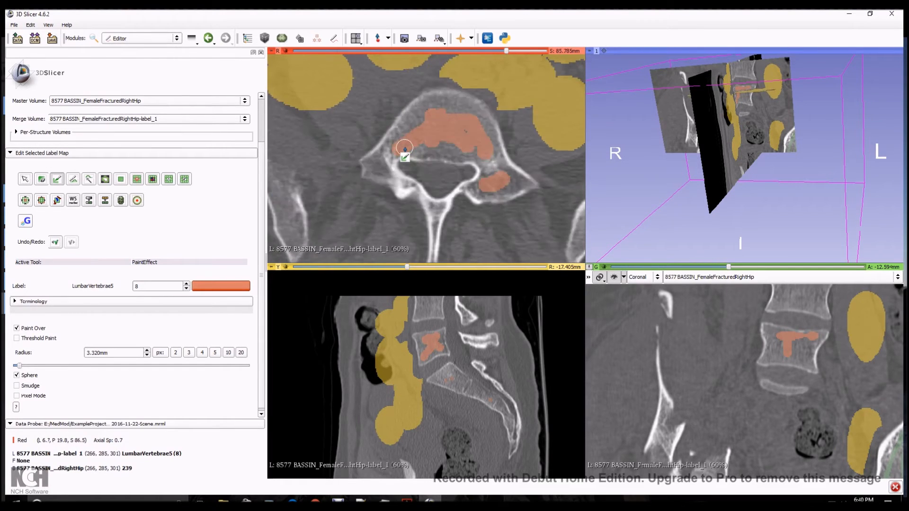
{"action": "scroll", "coordinate": [405, 149], "scroll_direction": "down", "scroll_amount": 4}
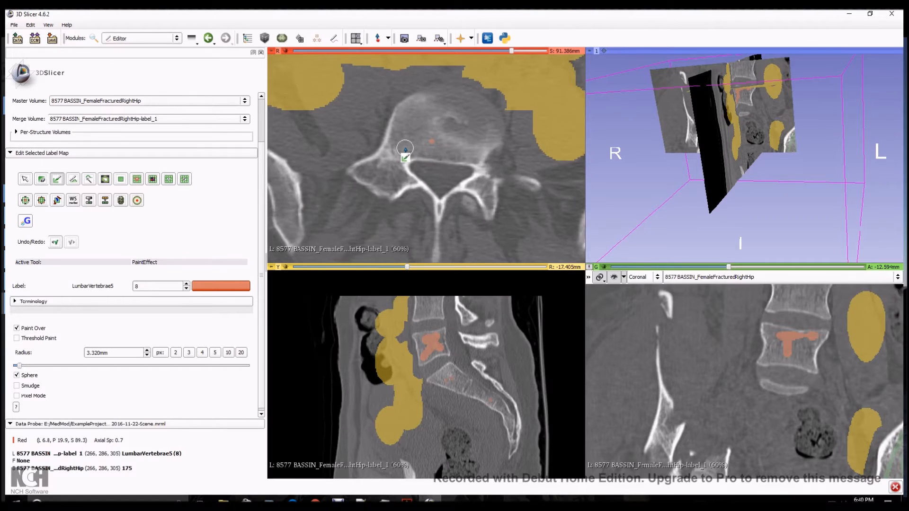
{"action": "mouse_move", "coordinate": [814, 337]}
{"action": "left_mouse_down"}
{"action": "mouse_move", "coordinate": [778, 351]}
{"action": "mouse_move", "coordinate": [783, 365]}
{"action": "mouse_move", "coordinate": [808, 364]}
{"action": "left_mouse_up"}
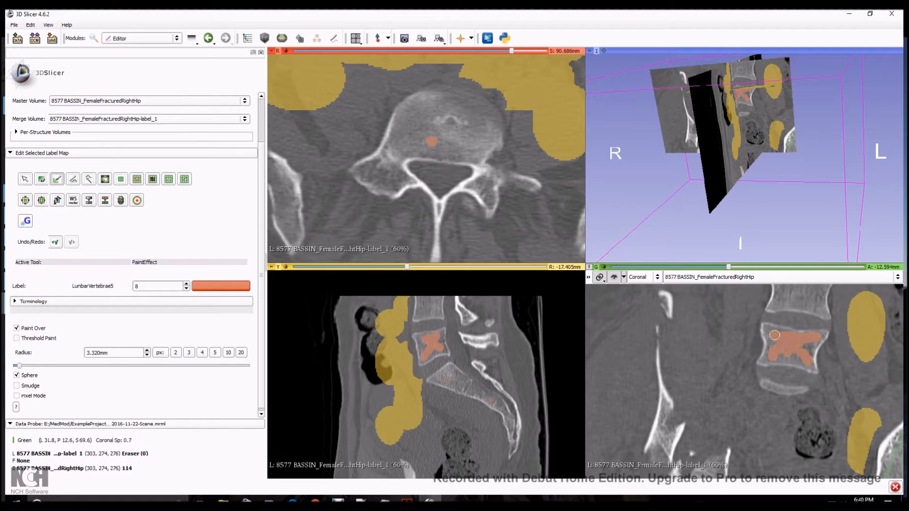
On the sagittal slice at R: -2.796mm, paint LumbarVertebrae5 in the posterior part, then extend the seeds through the bone with a 1.328mm radius
{"action": "scroll", "coordinate": [430, 351], "scroll_direction": "down", "scroll_amount": 5}
{"action": "scroll", "coordinate": [429, 350], "scroll_direction": "up", "scroll_amount": 20}
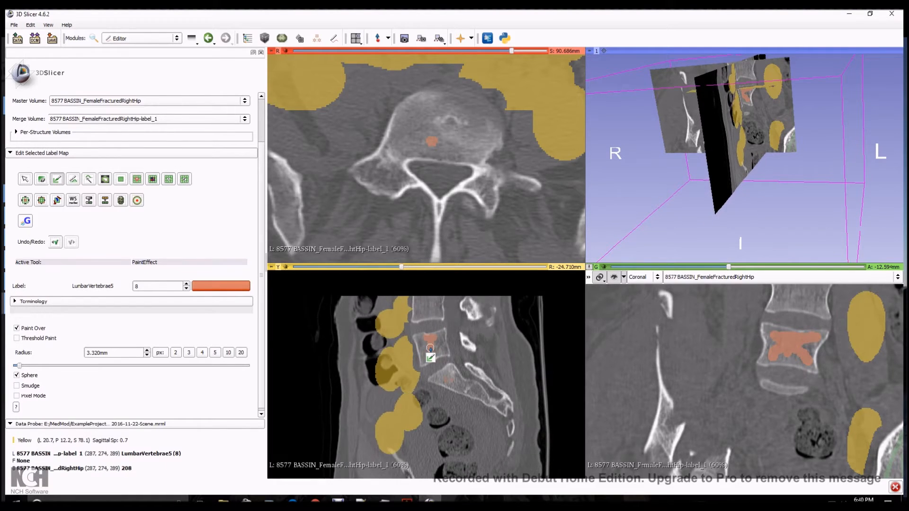
{"action": "scroll", "coordinate": [430, 349], "scroll_direction": "up", "scroll_amount": 2}
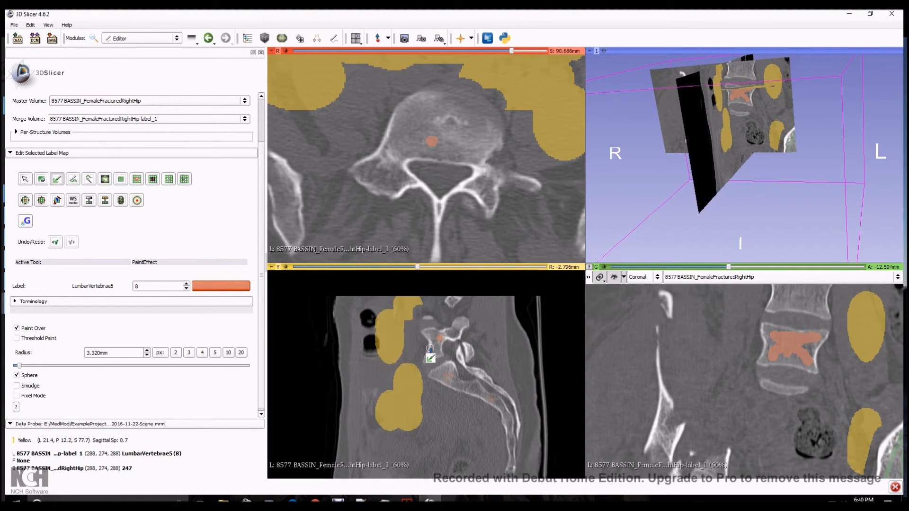
{"action": "left_click", "coordinate": [453, 331]}
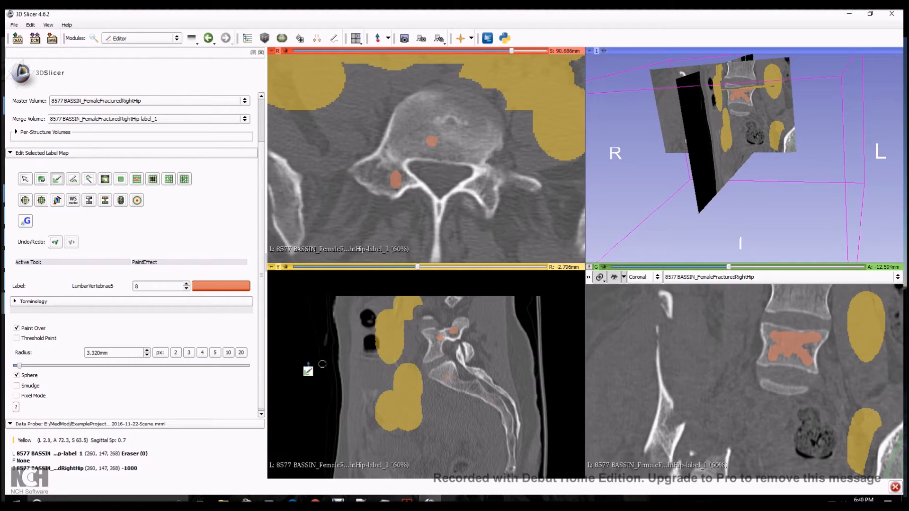
{"action": "left_click", "coordinate": [176, 353]}
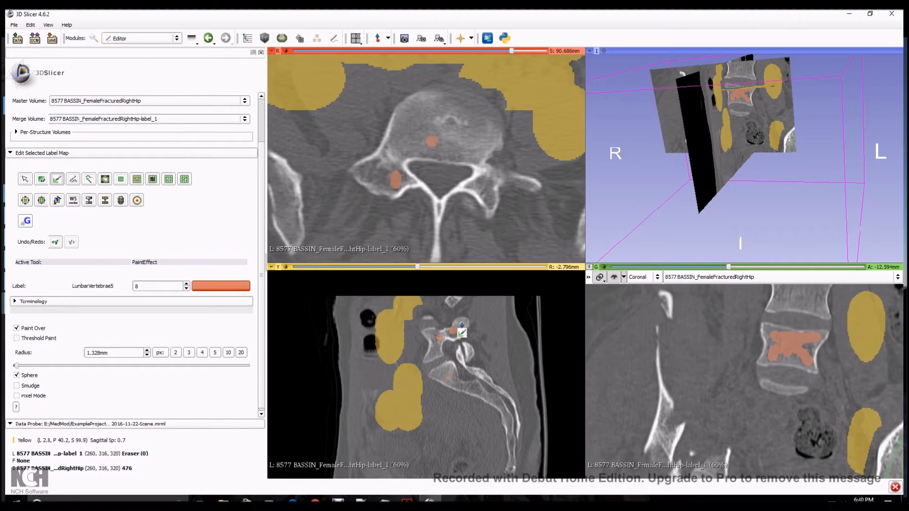
{"action": "left_click_drag", "start_coordinate": [439, 337], "coordinate": [432, 337]}
{"action": "left_click", "coordinate": [436, 347]}
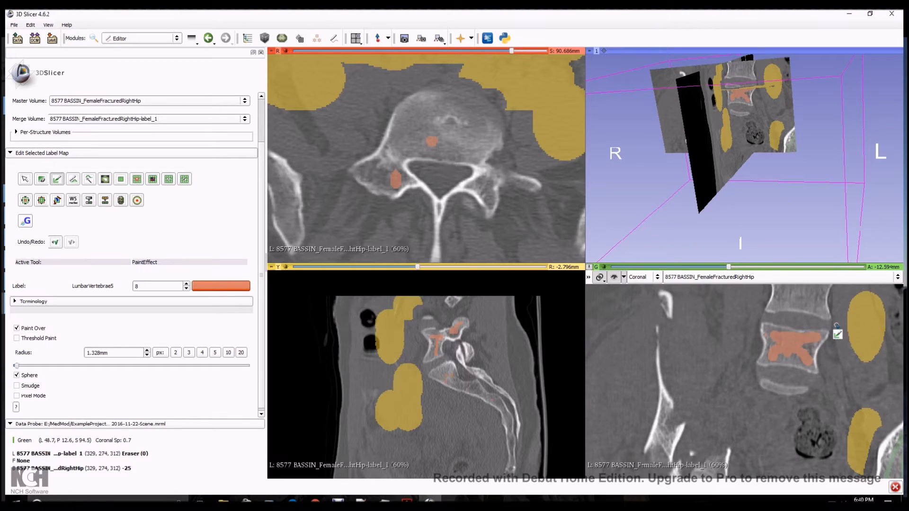
Paint LumbarVertebrae5 in the body at S: 90.686mm and the laminae at S: 80.885mm, plus the body on the sagittal slice at R: -22.250mm
{"action": "left_click_drag", "start_coordinate": [469, 149], "coordinate": [469, 125]}
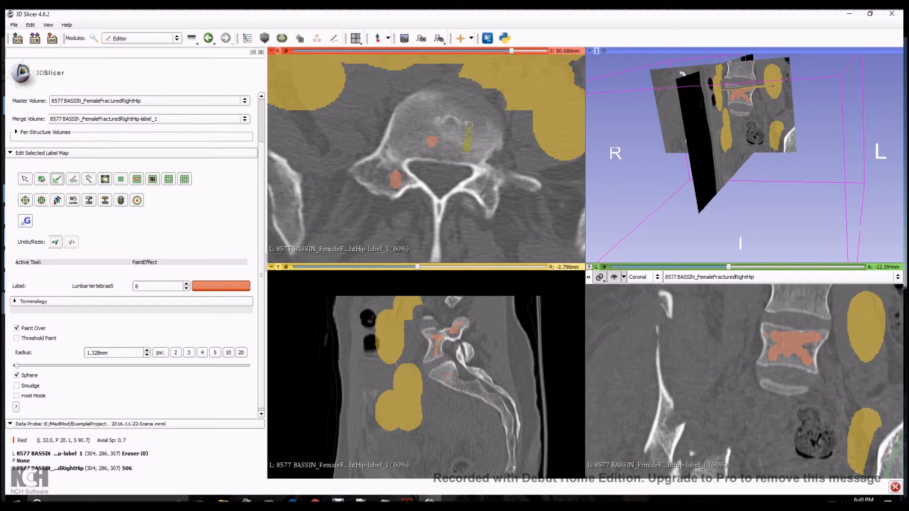
{"action": "scroll", "coordinate": [450, 180], "scroll_direction": "down", "scroll_amount": 15}
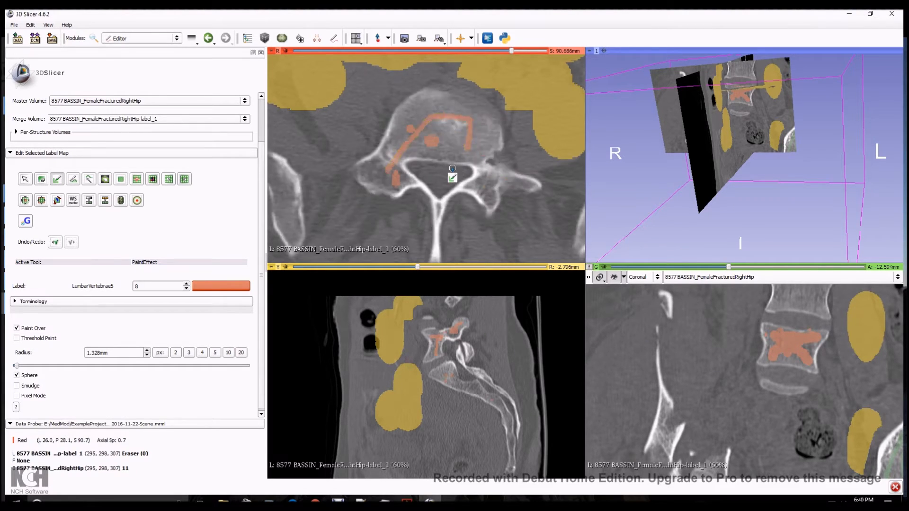
{"action": "scroll", "coordinate": [445, 191], "scroll_direction": "up", "scroll_amount": 2}
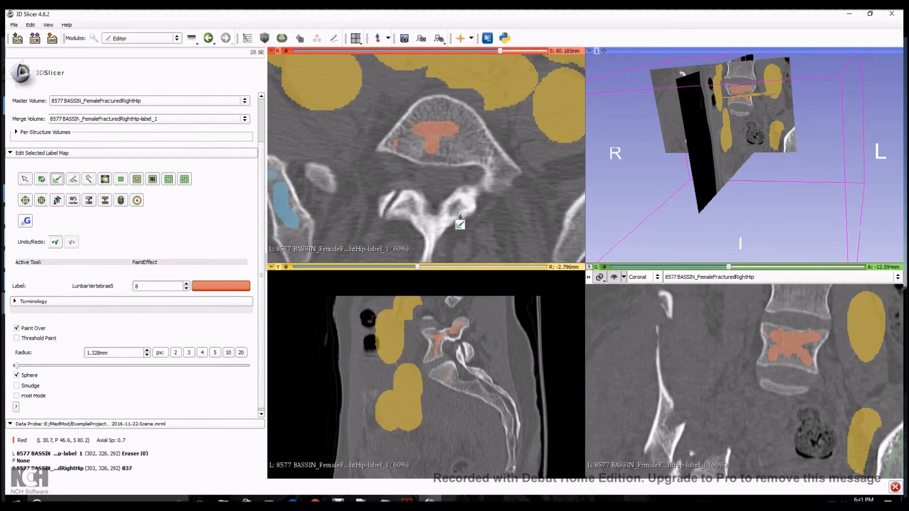
{"action": "scroll", "coordinate": [460, 212], "scroll_direction": "up", "scroll_amount": 1}
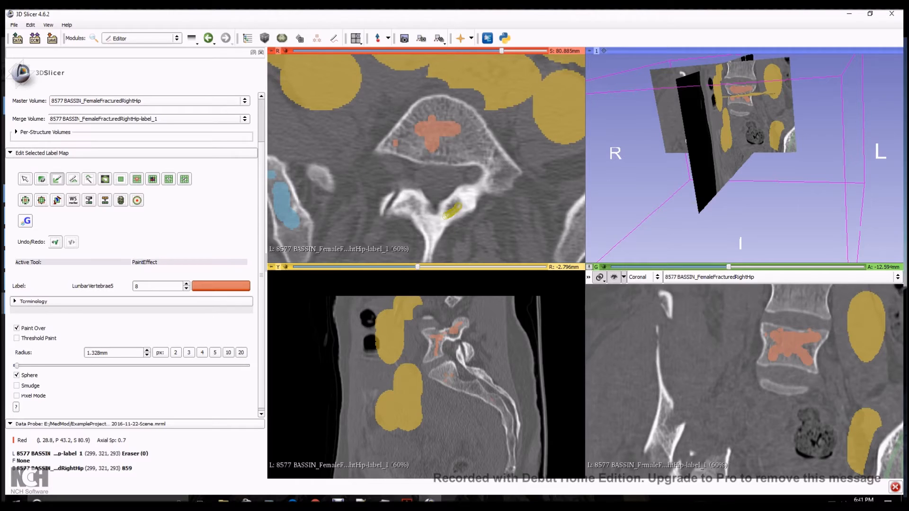
{"action": "left_click_drag", "start_coordinate": [432, 226], "coordinate": [430, 223]}
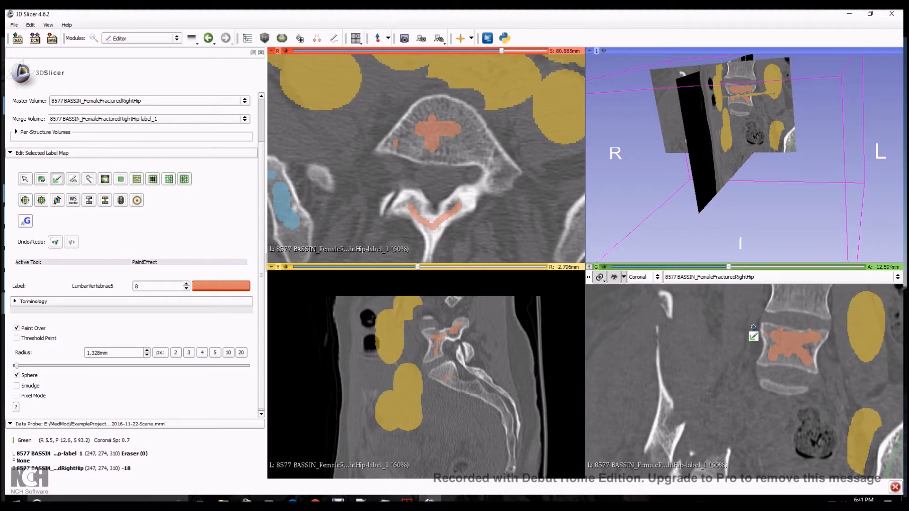
{"action": "key", "text": "shift"}
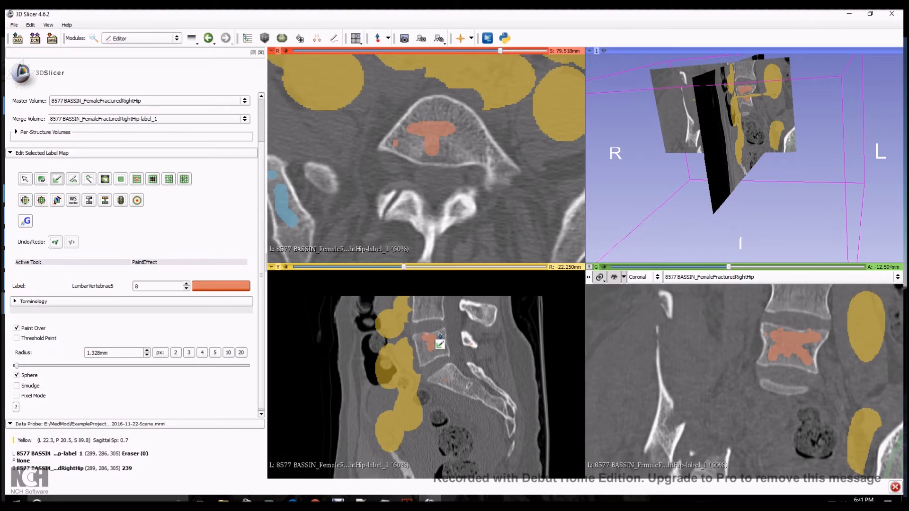
{"action": "left_click_drag", "start_coordinate": [443, 351], "coordinate": [419, 344]}
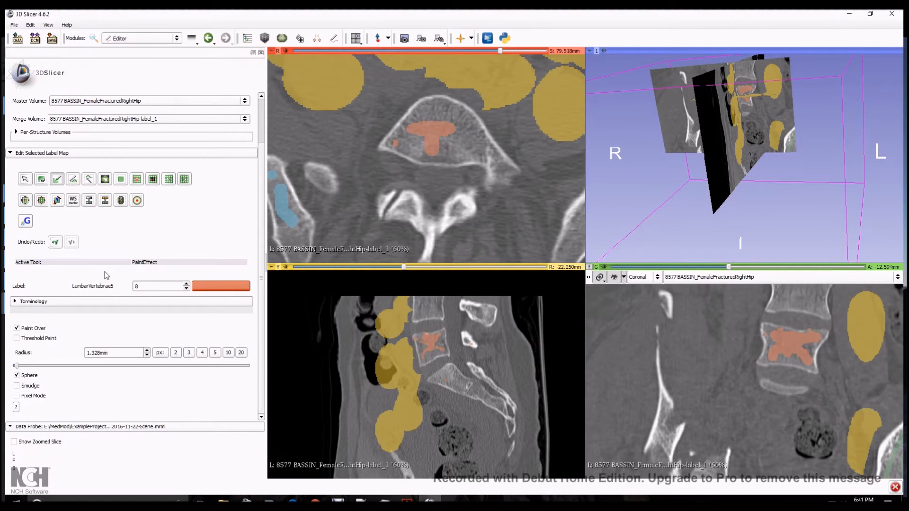
Paint thin SoftTissue lines in the discs above and below the L5 body on the coronal slice at A: -14.583mm and the sagittal slice at R: -22.250mm
{"action": "scroll", "coordinate": [839, 369], "scroll_direction": "down", "scroll_amount": 18}
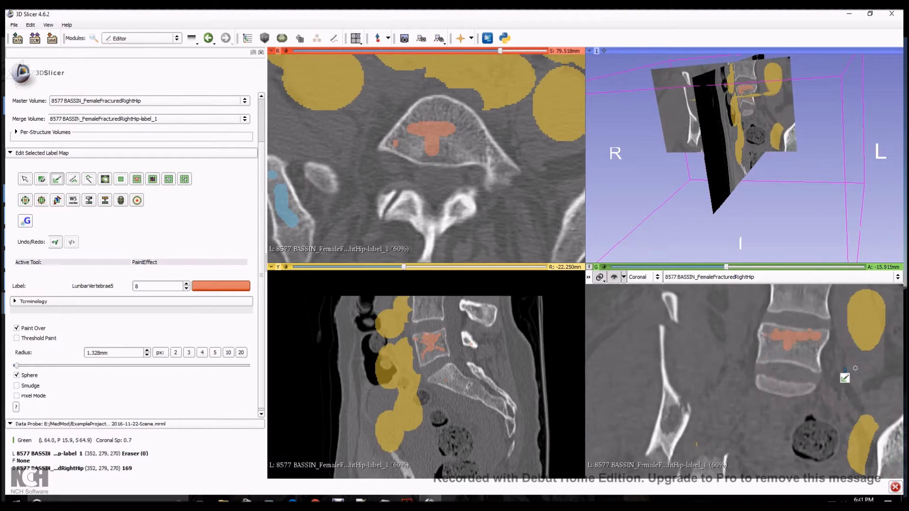
{"action": "scroll", "coordinate": [839, 369], "scroll_direction": "up", "scroll_amount": 15}
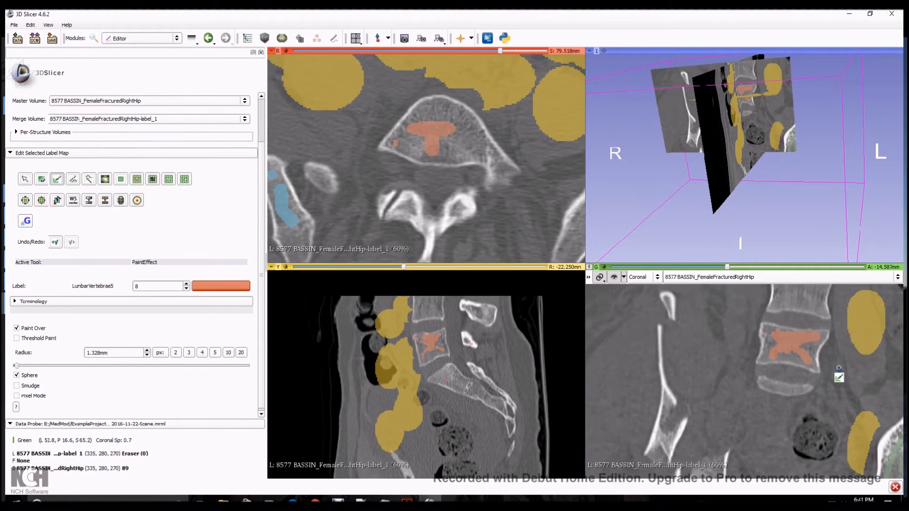
{"action": "left_click", "coordinate": [204, 283]}
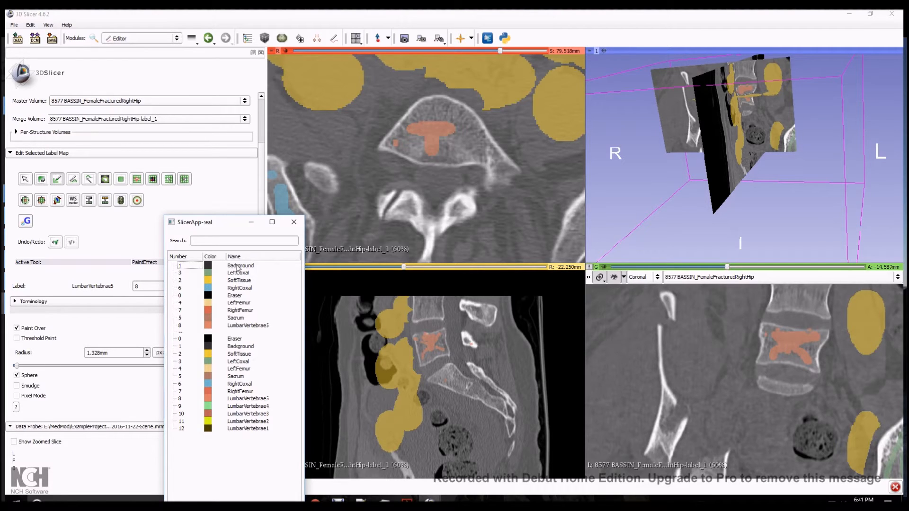
{"action": "left_click", "coordinate": [234, 281]}
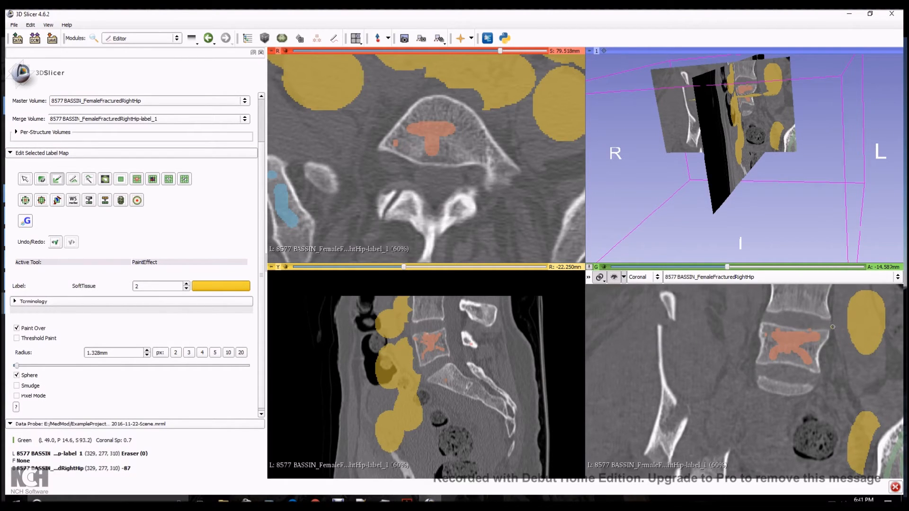
{"action": "left_click_drag", "start_coordinate": [758, 316], "coordinate": [759, 317]}
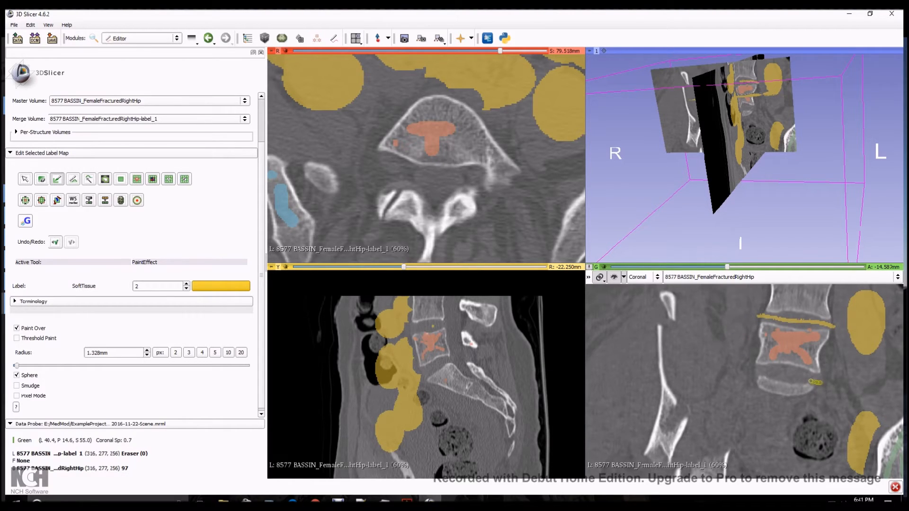
{"action": "left_click_drag", "start_coordinate": [756, 373], "coordinate": [751, 372]}
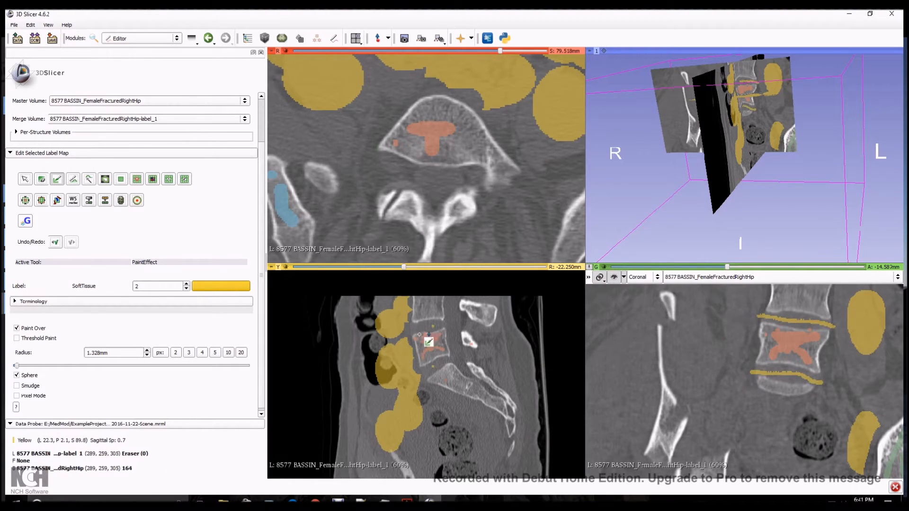
{"action": "left_click_drag", "start_coordinate": [448, 325], "coordinate": [449, 326]}
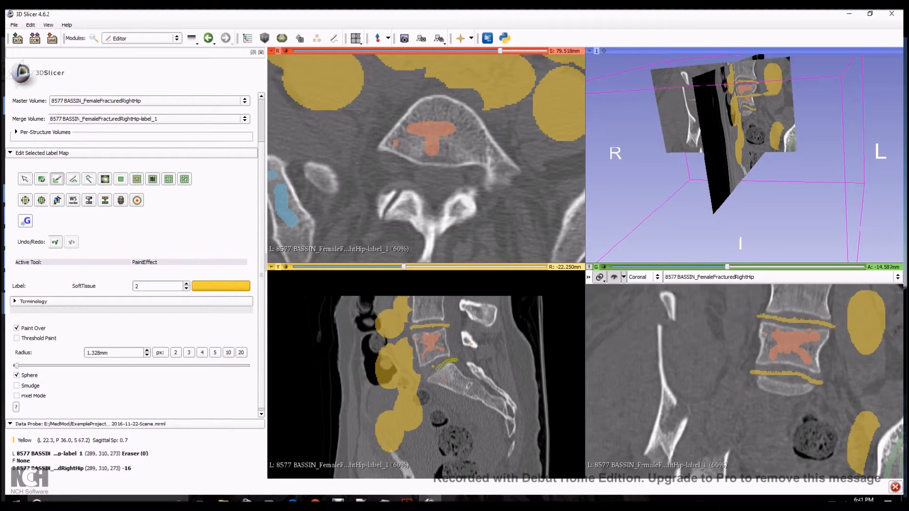
{"action": "left_click_drag", "start_coordinate": [455, 360], "coordinate": [454, 361]}
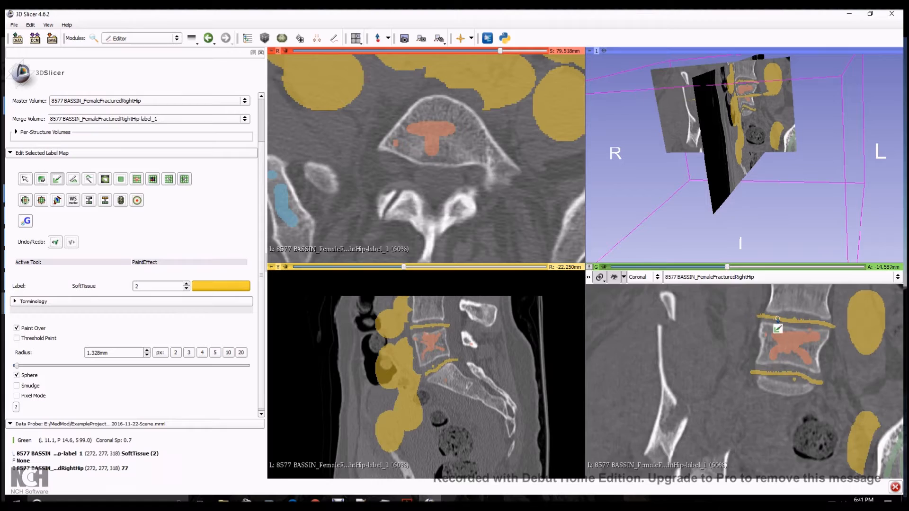
Select the LumbarVertebrae4 label with a 2.656mm radius and paint inside the fourth lumbar vertebral body on the coronal slice at A: -14.583mm
{"action": "middle_click_drag", "start_coordinate": [776, 324], "coordinate": [738, 386]}
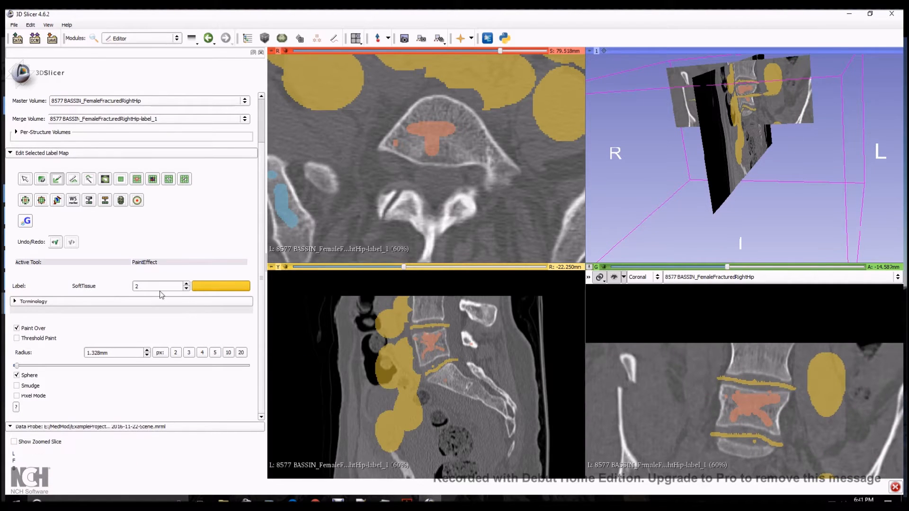
{"action": "left_click", "coordinate": [203, 289]}
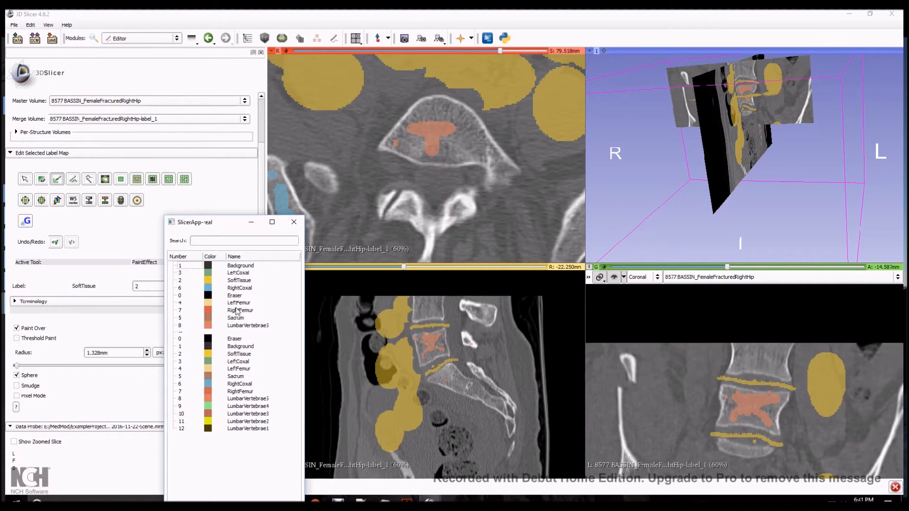
{"action": "left_click", "coordinate": [234, 407]}
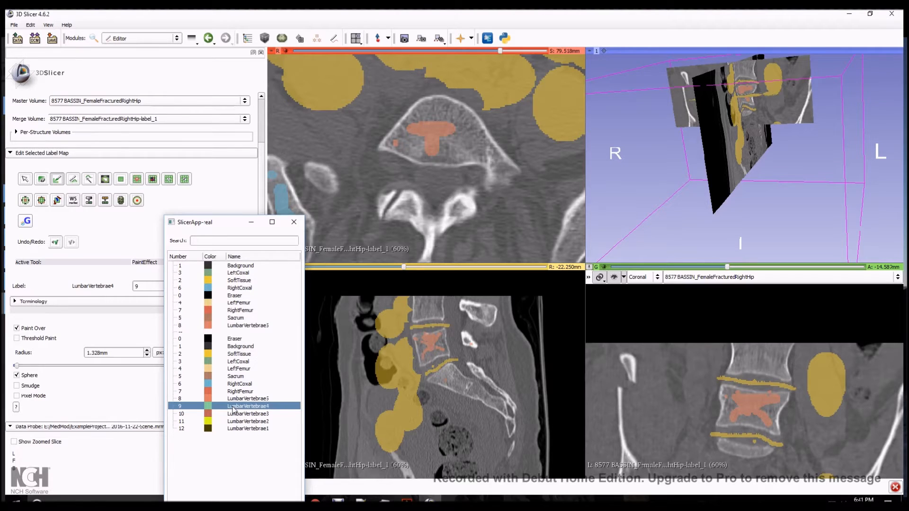
{"action": "left_click", "coordinate": [113, 280]}
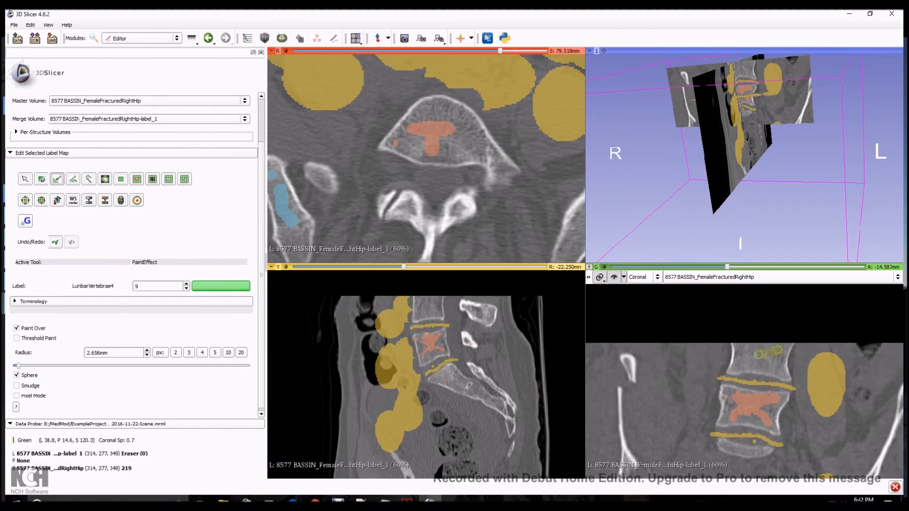
{"action": "left_click_drag", "start_coordinate": [777, 351], "coordinate": [748, 354]}
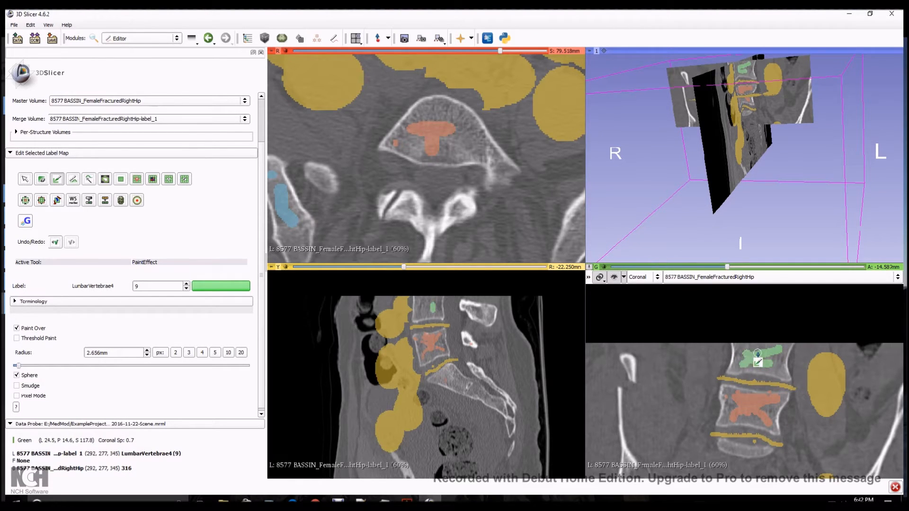
Paint LumbarVertebrae4 inside the vertebral body on the sagittal slice at R: -25.438mm and the axial slice at S: 115.851mm
{"action": "key", "text": "shift"}
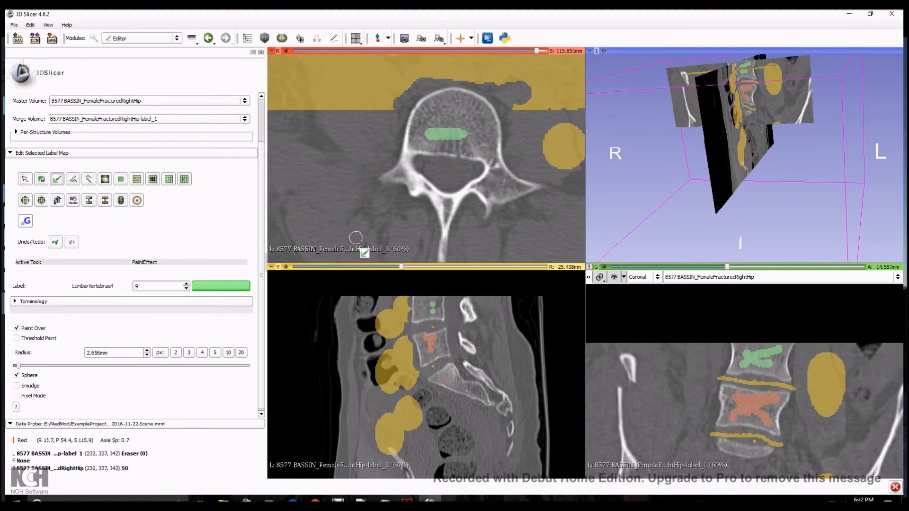
{"action": "left_click_drag", "start_coordinate": [435, 303], "coordinate": [429, 307]}
{"action": "mouse_move", "coordinate": [485, 154]}
{"action": "left_mouse_down"}
{"action": "mouse_move", "coordinate": [470, 121]}
{"action": "mouse_move", "coordinate": [431, 128]}
{"action": "left_mouse_up"}
{"action": "scroll", "coordinate": [463, 127], "scroll_direction": "down", "scroll_amount": 1}
{"action": "scroll", "coordinate": [464, 128], "scroll_direction": "up", "scroll_amount": 17}
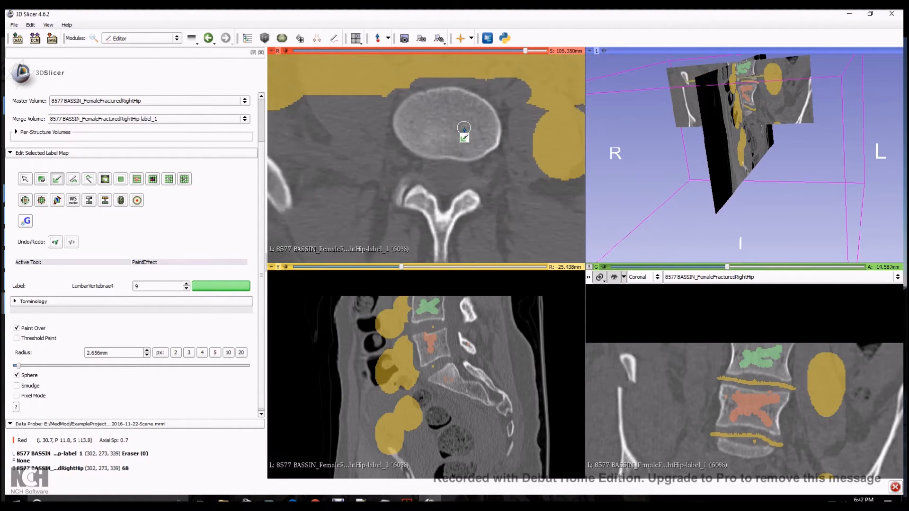
Paint LumbarVertebrae4 seeds in the vertebral body, then along both pedicles with a 1.328 mm brush radius on the axial slices
{"action": "left_click_drag", "start_coordinate": [455, 132], "coordinate": [451, 141]}
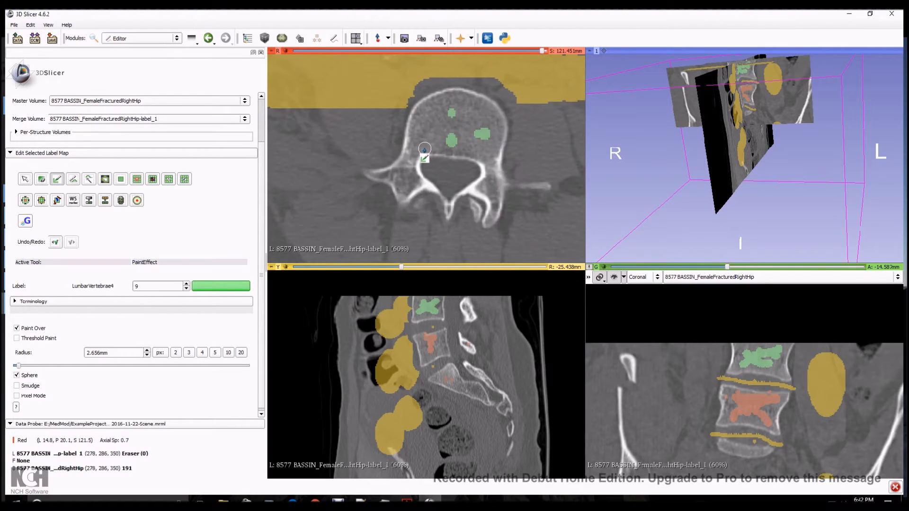
{"action": "left_click", "coordinate": [175, 353]}
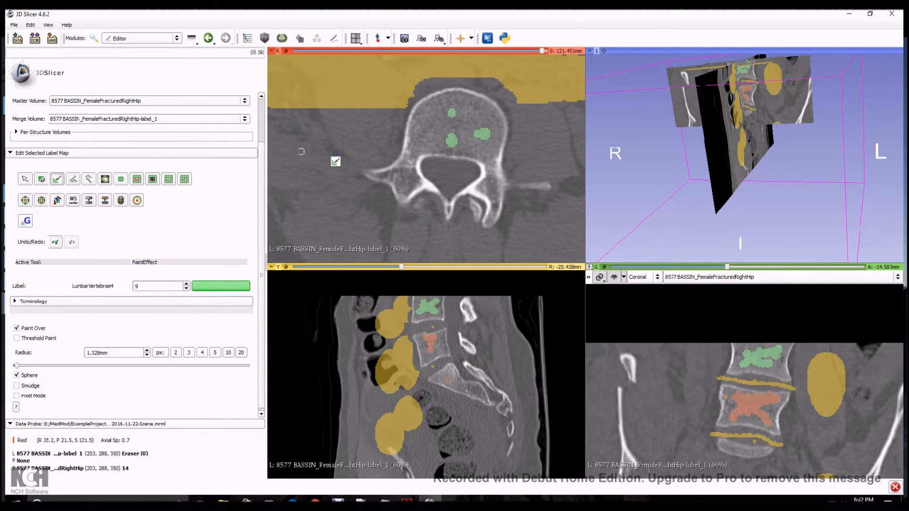
{"action": "left_click_drag", "start_coordinate": [430, 128], "coordinate": [404, 175]}
{"action": "left_click_drag", "start_coordinate": [494, 193], "coordinate": [489, 134]}
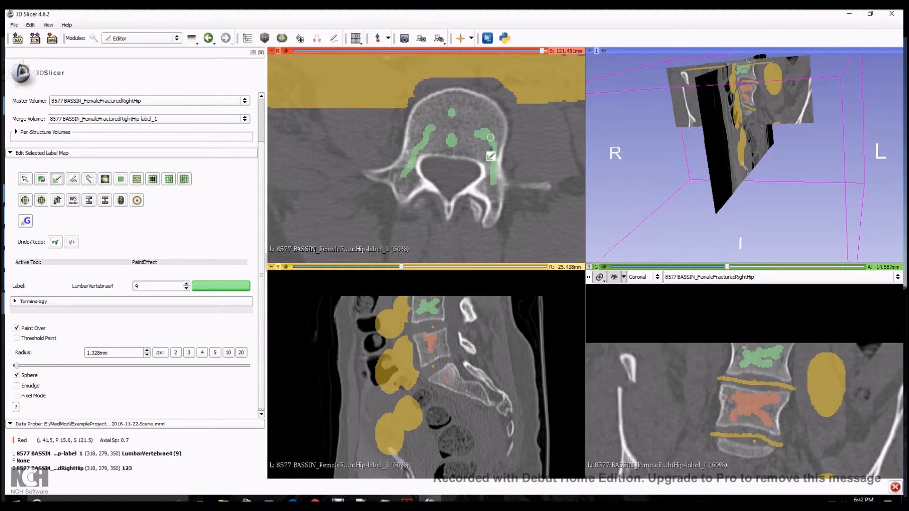
Add LumbarVertebrae4 seeds to the upper vertebra's posterior parts in the coronal slice and to its body in the sagittal slice
{"action": "key", "text": "shift"}
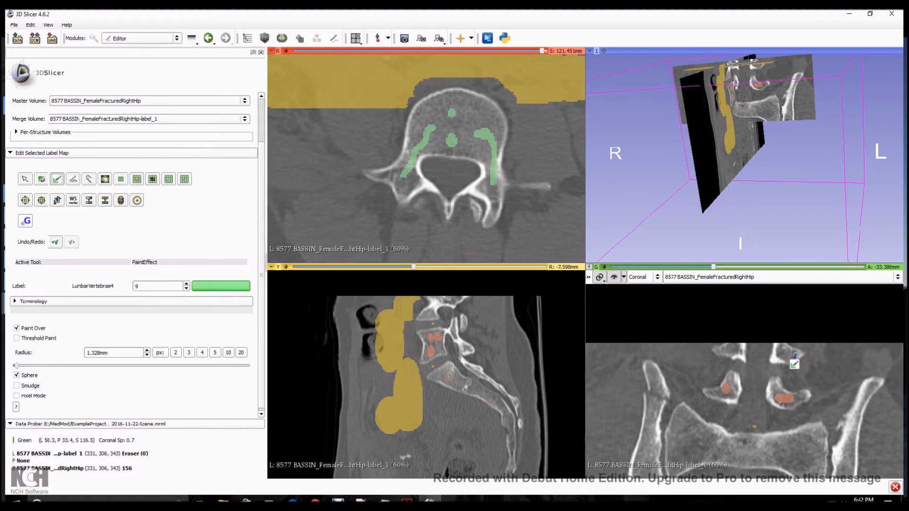
{"action": "scroll", "coordinate": [750, 362], "scroll_direction": "up", "scroll_amount": 2}
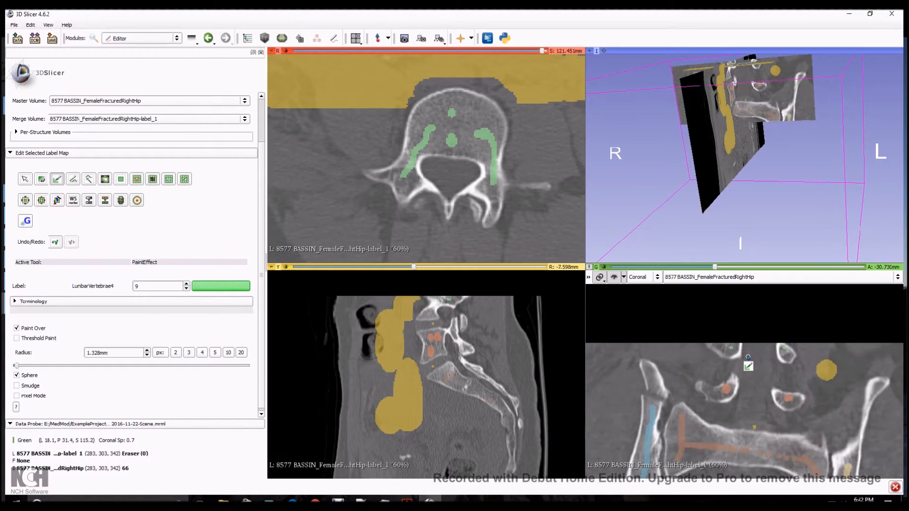
{"action": "left_click_drag", "start_coordinate": [738, 350], "coordinate": [735, 350]}
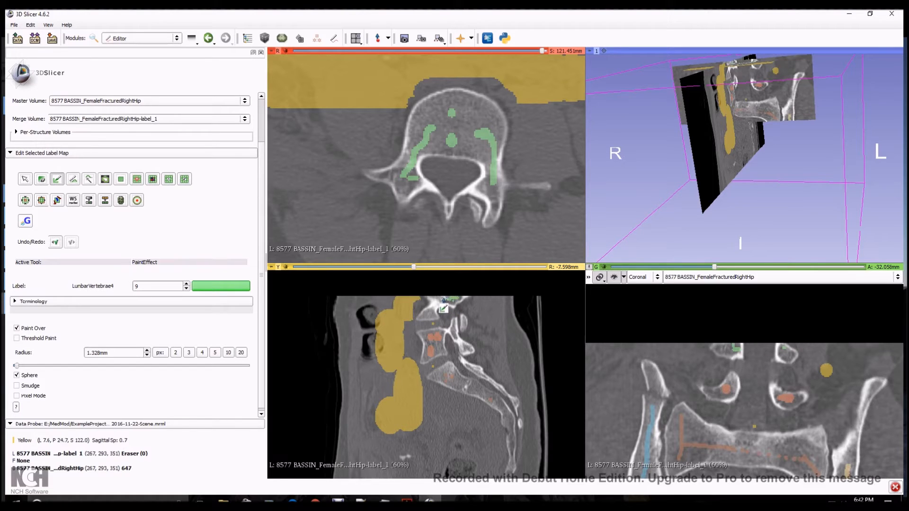
{"action": "scroll", "coordinate": [439, 322], "scroll_direction": "down", "scroll_amount": 7}
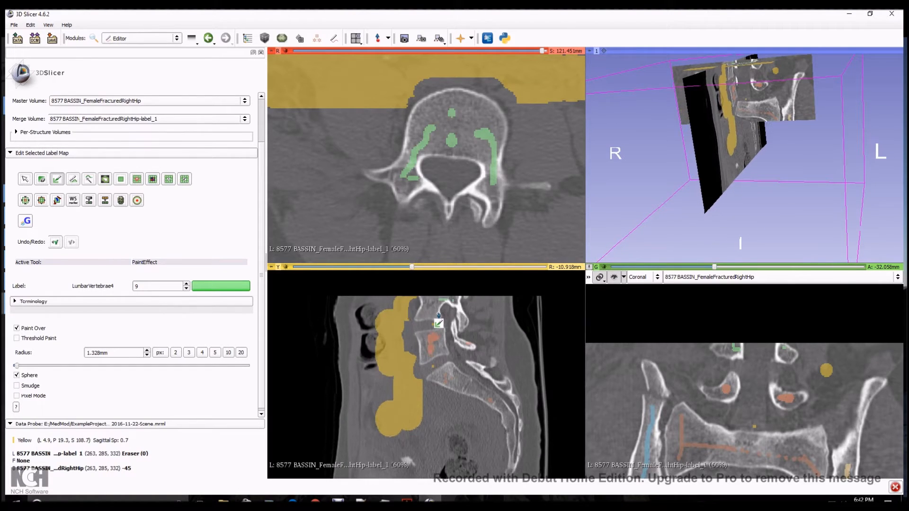
{"action": "mouse_move", "coordinate": [435, 314]}
{"action": "left_mouse_down"}
{"action": "mouse_move", "coordinate": [432, 301]}
{"action": "mouse_move", "coordinate": [423, 312]}
{"action": "mouse_move", "coordinate": [429, 302]}
{"action": "left_mouse_up"}
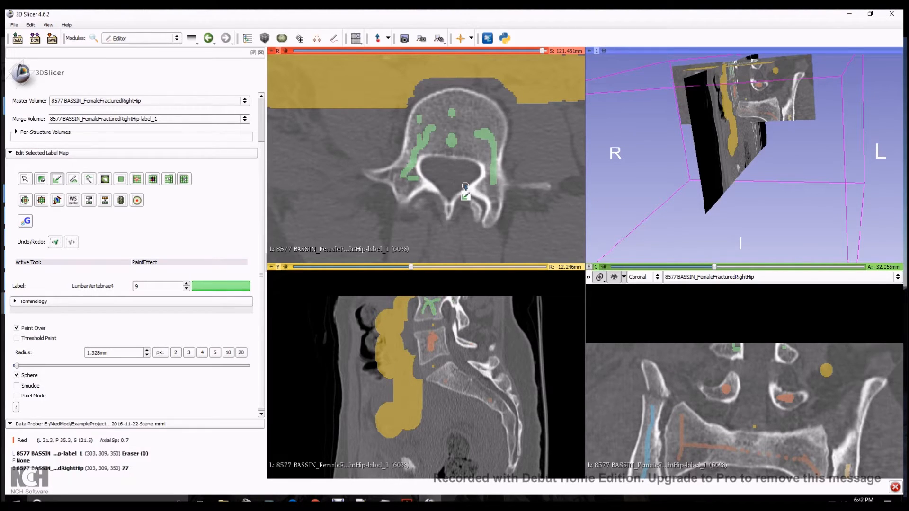
Extend the LumbarVertebrae4 seed on the left pedicle and paint the laminae and spinous process base on the 111.650 mm axial slice
{"action": "left_click_drag", "start_coordinate": [495, 183], "coordinate": [495, 192]}
{"action": "scroll", "coordinate": [495, 192], "scroll_direction": "down", "scroll_amount": 5}
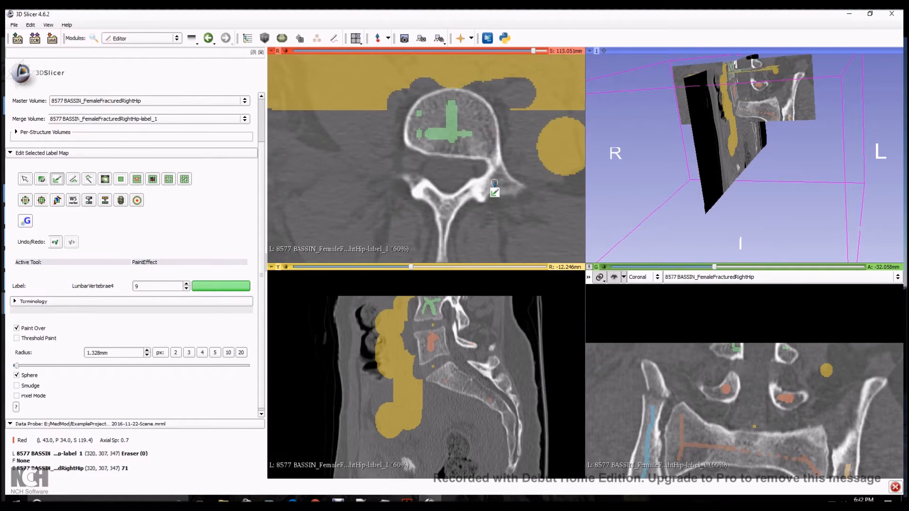
{"action": "scroll", "coordinate": [494, 183], "scroll_direction": "down", "scroll_amount": 9}
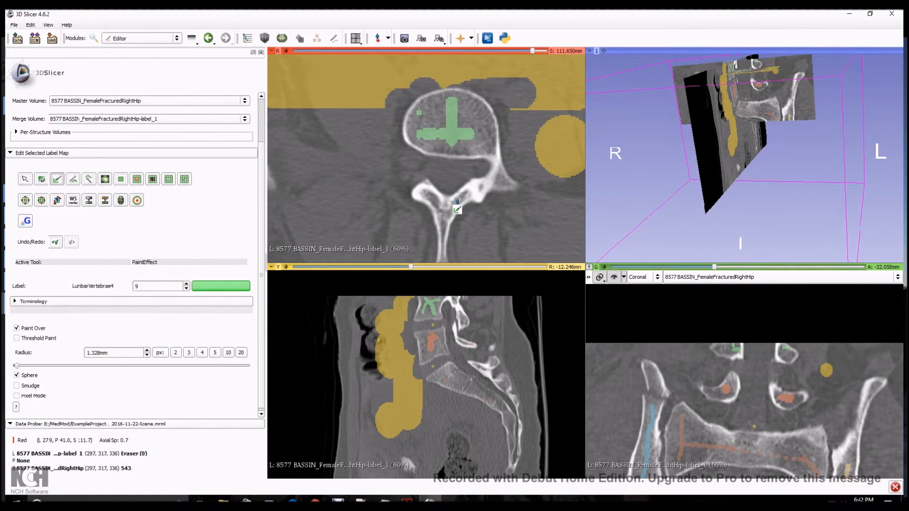
{"action": "mouse_move", "coordinate": [430, 199]}
{"action": "left_mouse_down"}
{"action": "mouse_move", "coordinate": [453, 212]}
{"action": "mouse_move", "coordinate": [463, 199]}
{"action": "mouse_move", "coordinate": [445, 221]}
{"action": "left_mouse_up"}
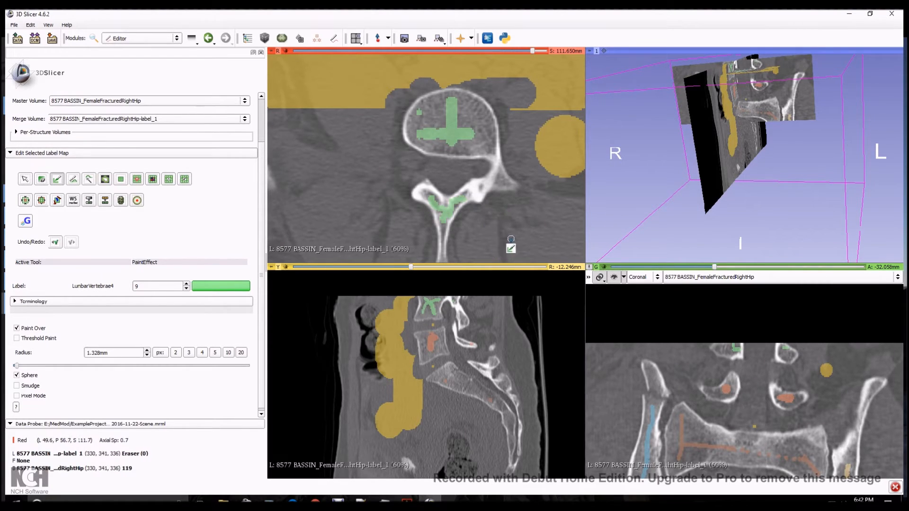
Paint LumbarVertebrae4 seeds in the spinous process and both posterior arms on lower axial slices, plus the left posterior part in the coronal slice
{"action": "scroll", "coordinate": [440, 209], "scroll_direction": "down", "scroll_amount": 6}
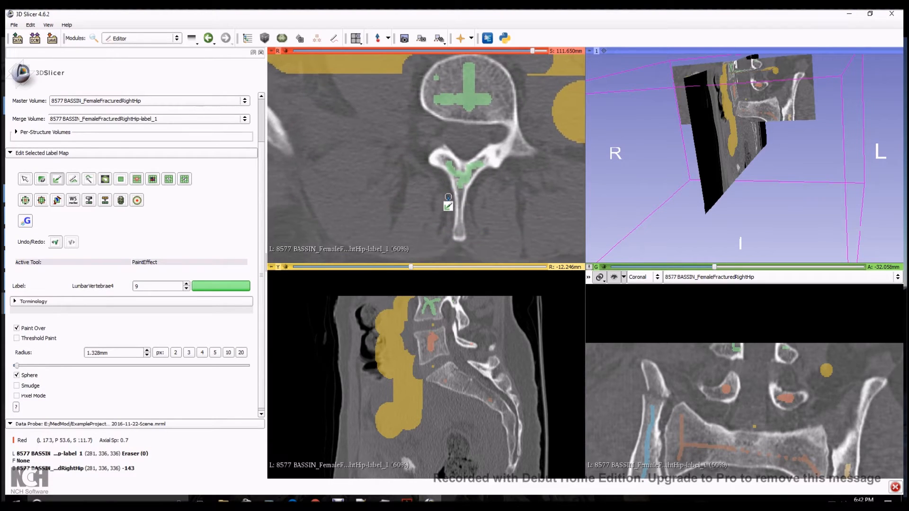
{"action": "scroll", "coordinate": [450, 198], "scroll_direction": "down", "scroll_amount": 2}
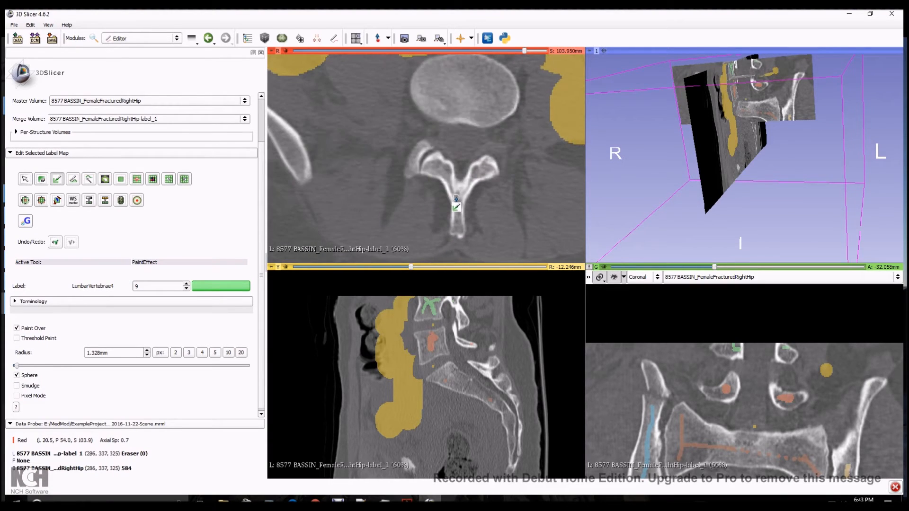
{"action": "left_click", "coordinate": [457, 197]}
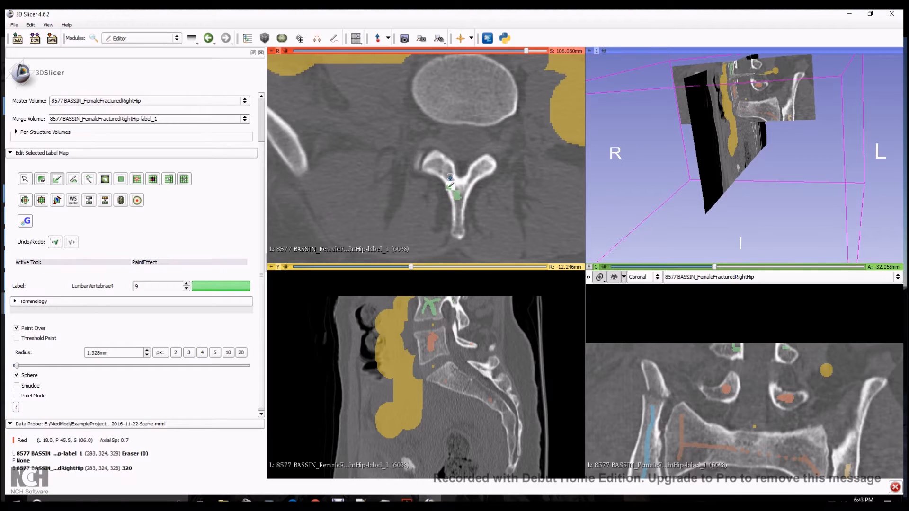
{"action": "left_click_drag", "start_coordinate": [445, 169], "coordinate": [486, 164]}
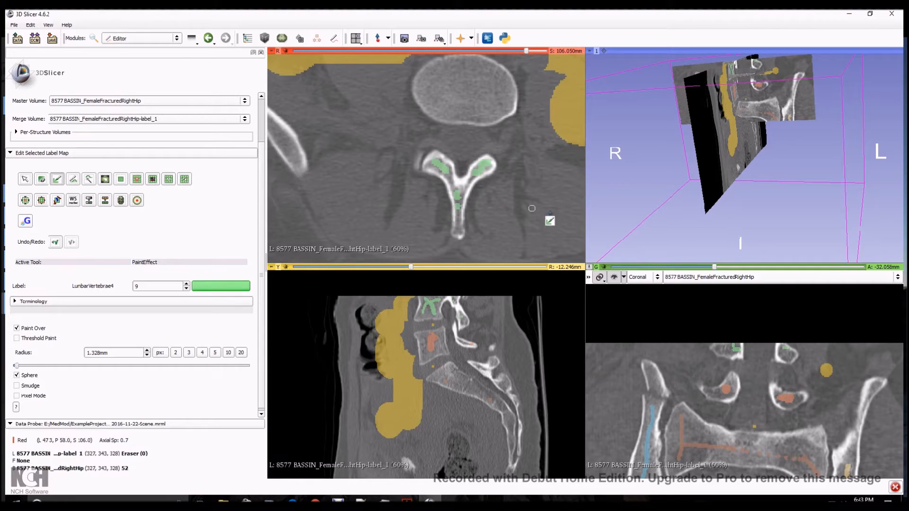
{"action": "left_click_drag", "start_coordinate": [791, 356], "coordinate": [787, 355]}
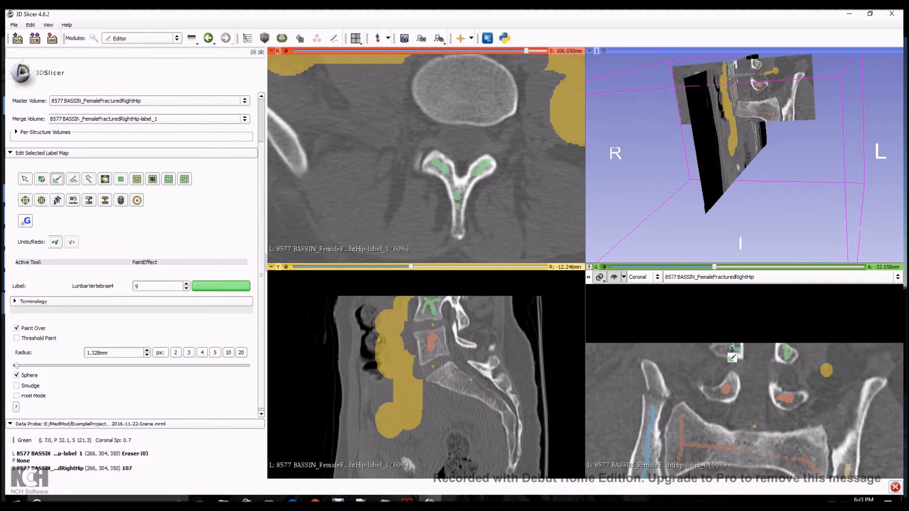
Check the painted seeds through the sagittal slices and across the whole pelvis in all three slice views
{"action": "scroll", "coordinate": [427, 336], "scroll_direction": "down", "scroll_amount": 15}
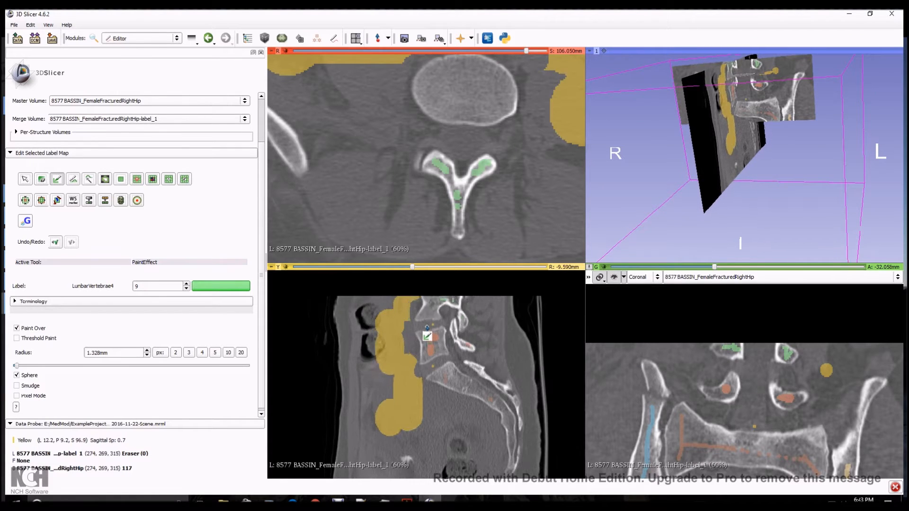
{"action": "scroll", "coordinate": [426, 337], "scroll_direction": "down", "scroll_amount": 14}
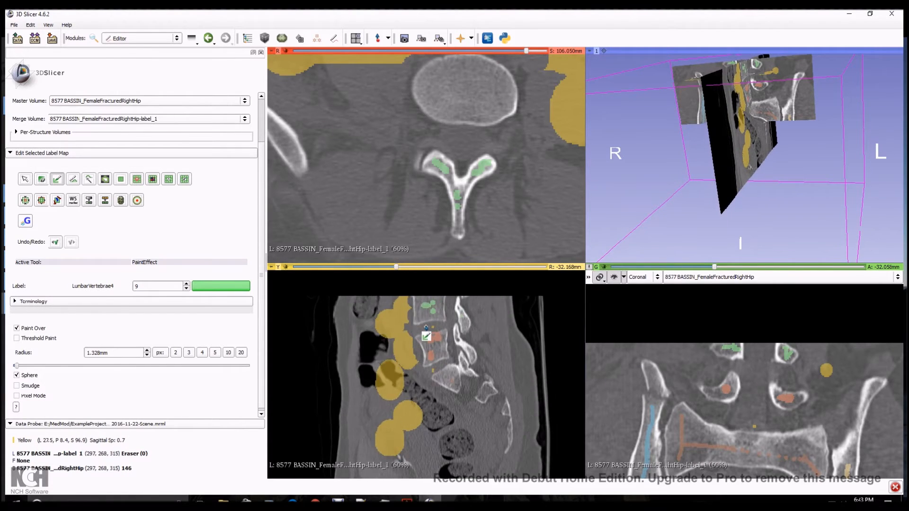
{"action": "scroll", "coordinate": [426, 336], "scroll_direction": "down", "scroll_amount": 15}
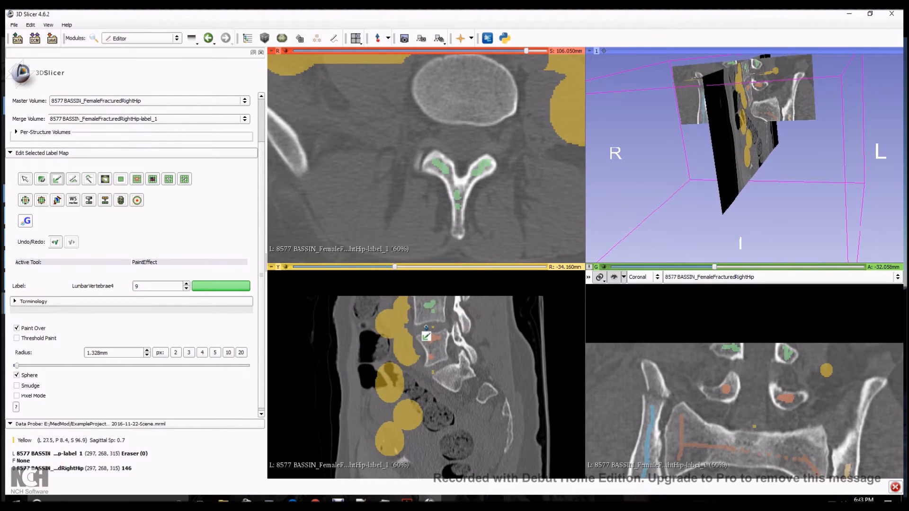
{"action": "scroll", "coordinate": [426, 336], "scroll_direction": "up", "scroll_amount": 12}
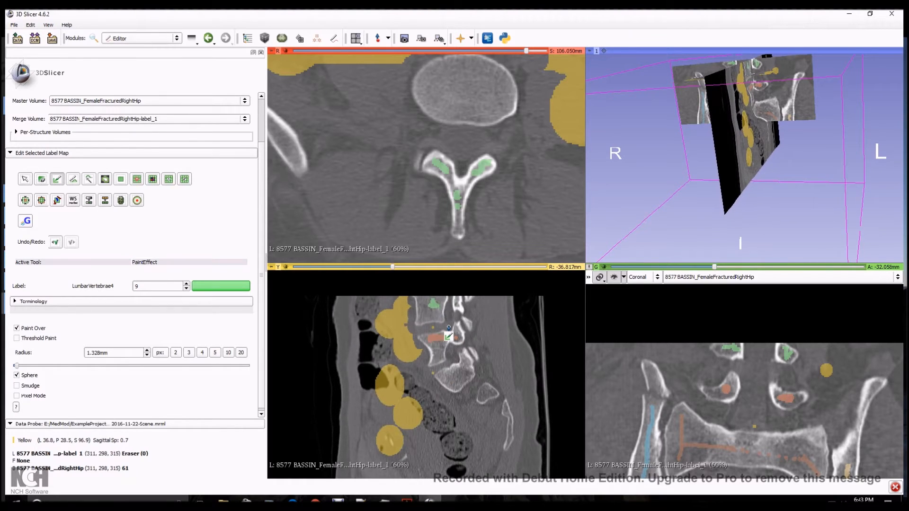
{"action": "right_click_drag", "start_coordinate": [497, 225], "coordinate": [466, 79]}
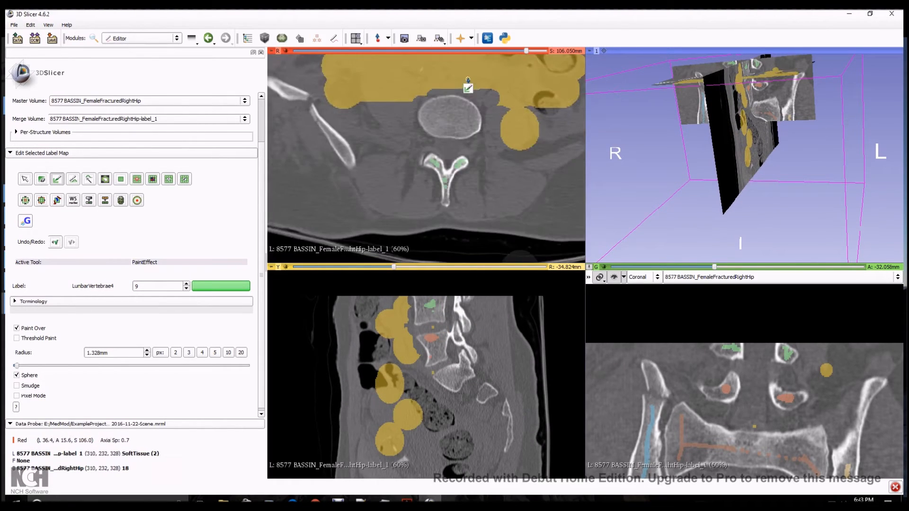
{"action": "right_click_drag", "start_coordinate": [495, 202], "coordinate": [455, 105]}
{"action": "right_click_drag", "start_coordinate": [473, 402], "coordinate": [470, 385]}
{"action": "right_click_drag", "start_coordinate": [712, 420], "coordinate": [710, 363]}
{"action": "right_click_drag", "start_coordinate": [719, 447], "coordinate": [721, 364]}
{"action": "middle_click_drag", "start_coordinate": [725, 426], "coordinate": [735, 364]}
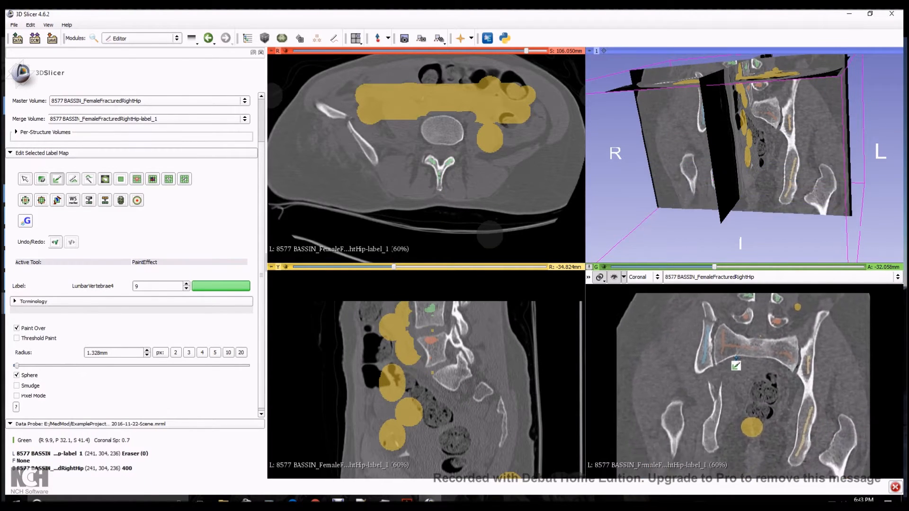
Save the scene as the Medical Reality Bundle 2016-11-22-Scene.mrb, replacing the existing file
{"action": "left_click", "coordinate": [52, 39]}
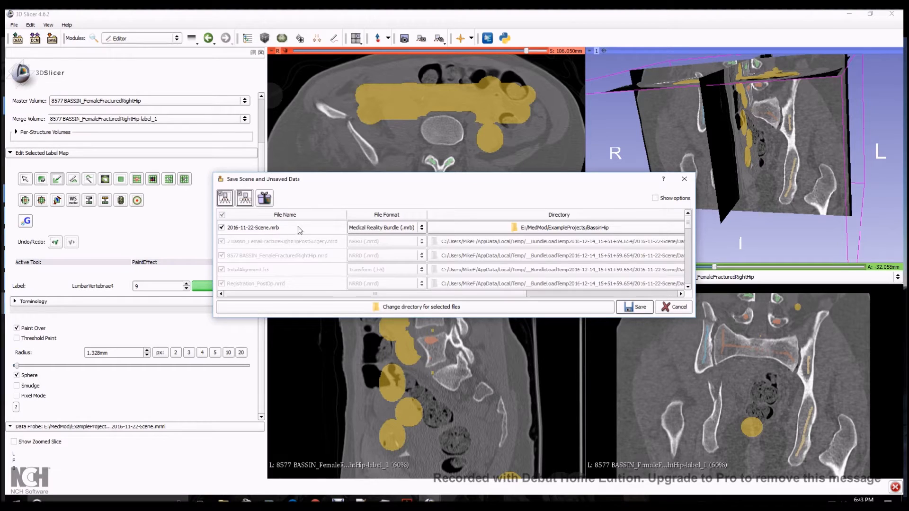
{"action": "left_click", "coordinate": [636, 308]}
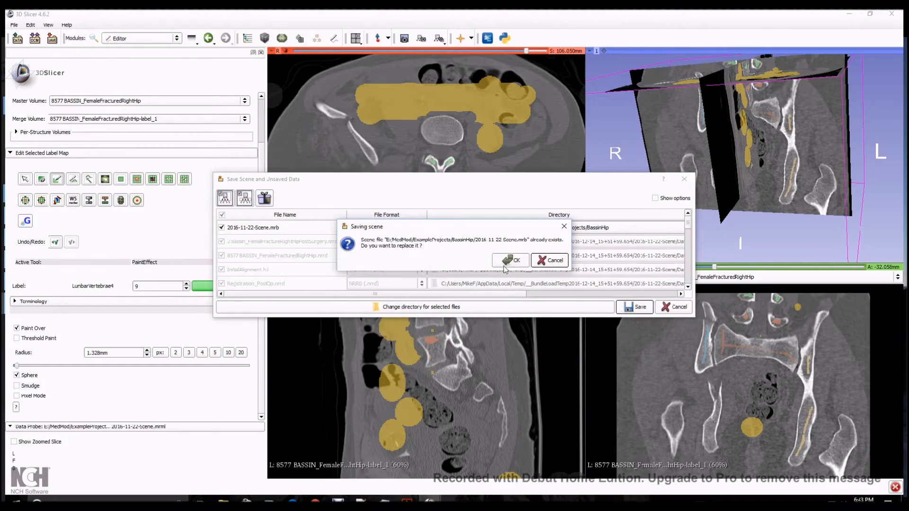
{"action": "left_click", "coordinate": [506, 262]}
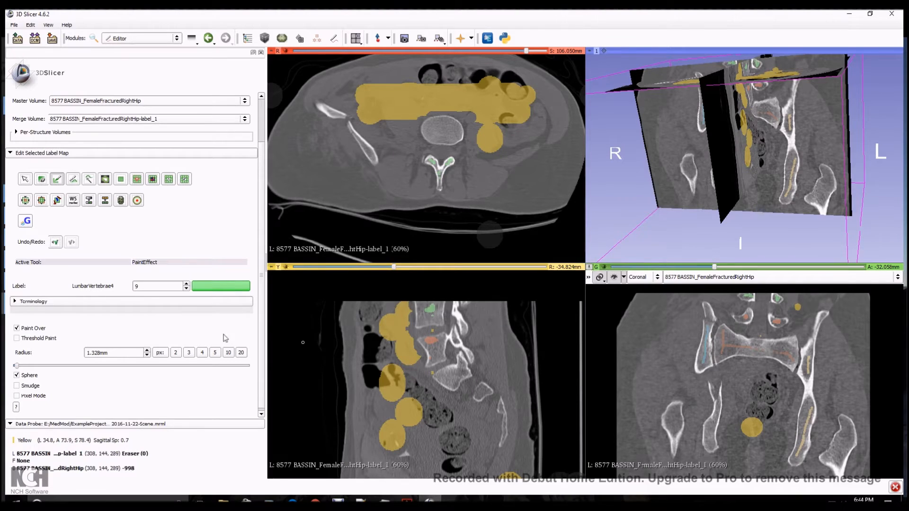
Compare the GrowCut effect's options with FastGrowCut and leave FastGrowCutEffect as the active tool
{"action": "left_click", "coordinate": [57, 200]}
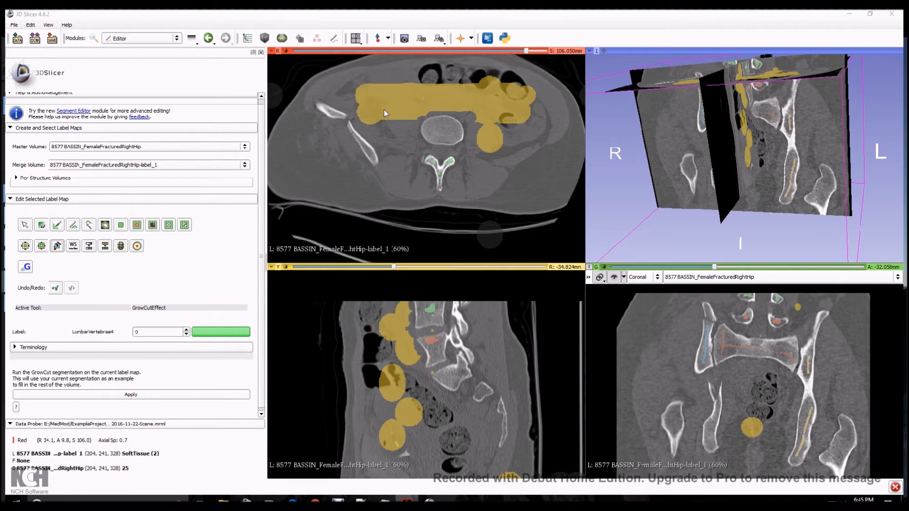
{"action": "left_click", "coordinate": [27, 268]}
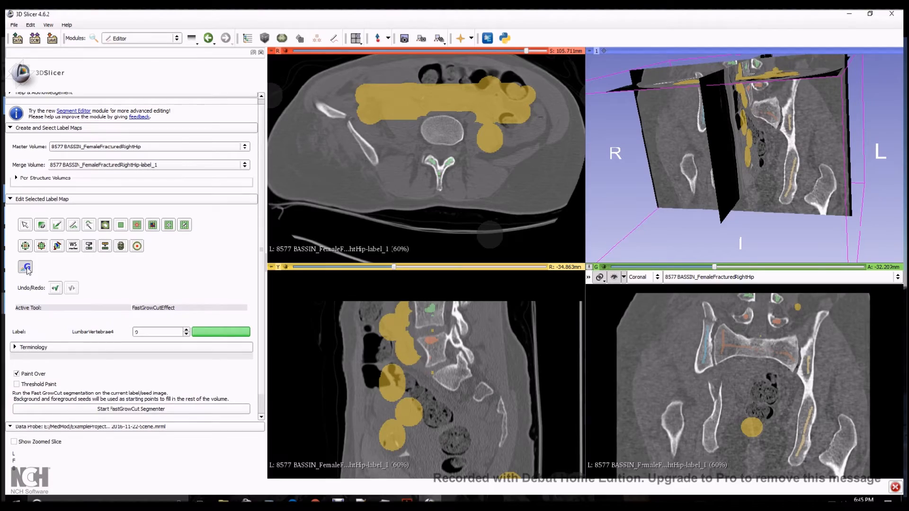
Switch to Adobe Acrobat Reader to view the Fast GrowCut paper's abstract and algorithm section, then minimize it
{"action": "left_click", "coordinate": [407, 501]}
{"action": "left_click_drag", "start_coordinate": [558, 100], "coordinate": [745, 126]}
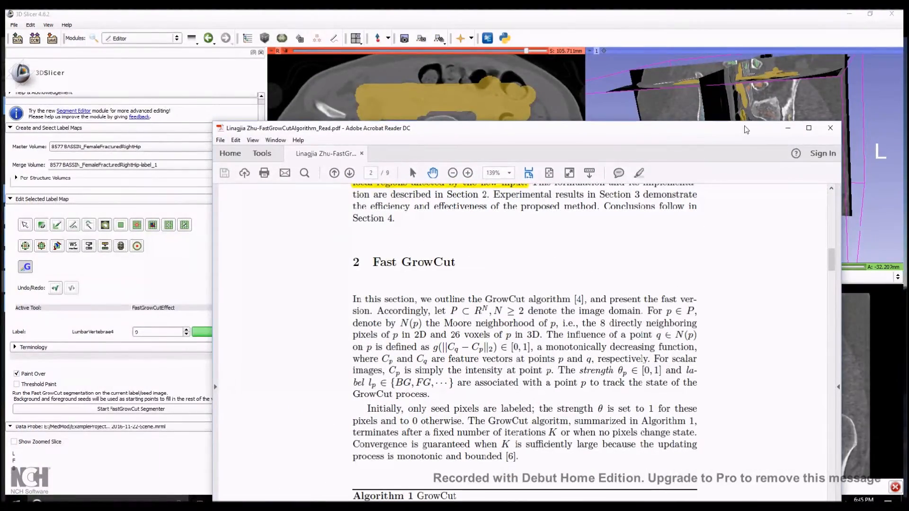
{"action": "left_click_drag", "start_coordinate": [831, 258], "coordinate": [825, 213]}
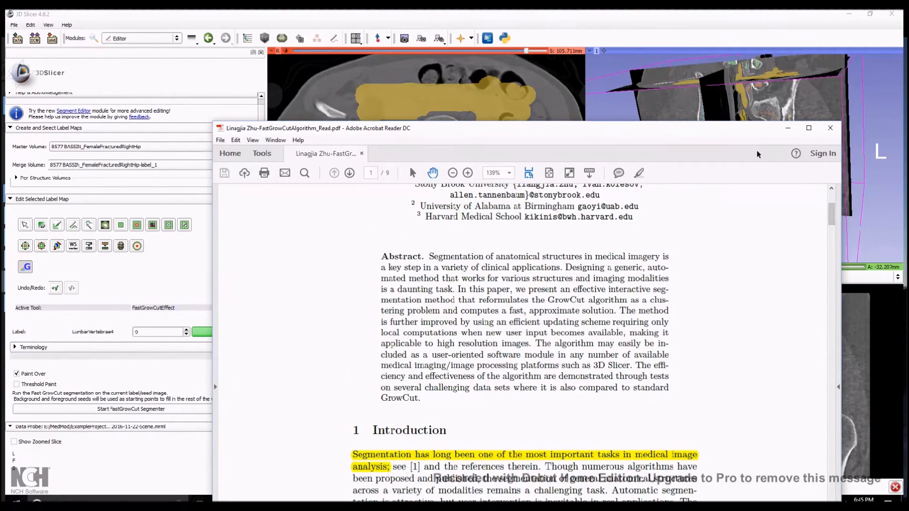
{"action": "left_click_drag", "start_coordinate": [744, 136], "coordinate": [735, 100]}
{"action": "left_click", "coordinate": [782, 89]}
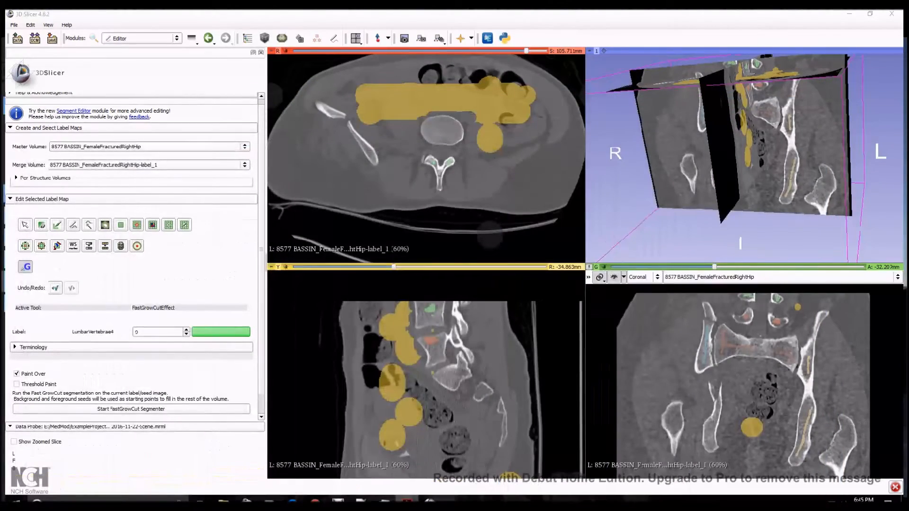
Look up FastGrowCutEffect among the installed and available extensions in the Extensions Manager, then close it
{"action": "left_click", "coordinate": [492, 43]}
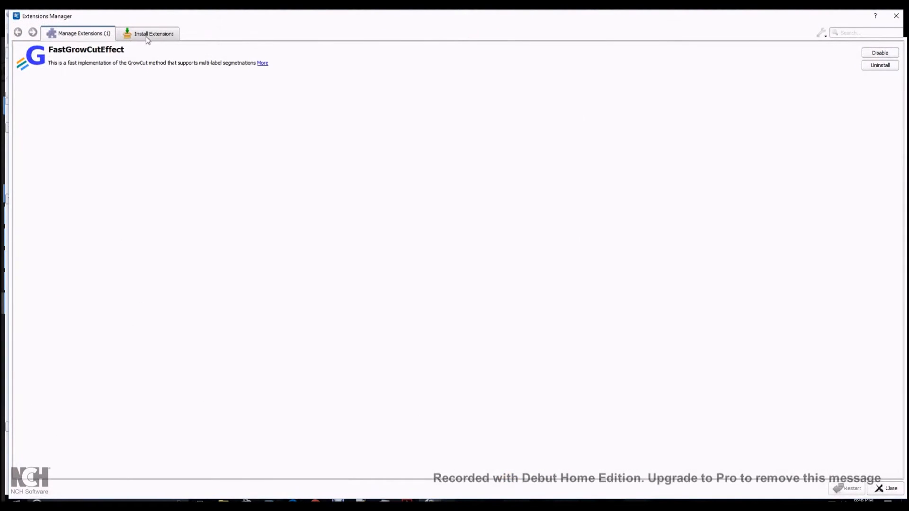
{"action": "left_click", "coordinate": [147, 34]}
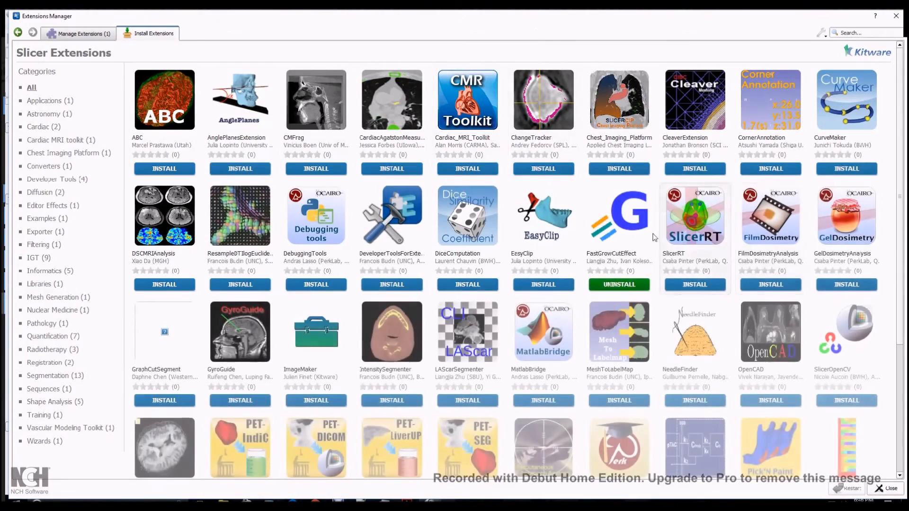
{"action": "left_click", "coordinate": [895, 17]}
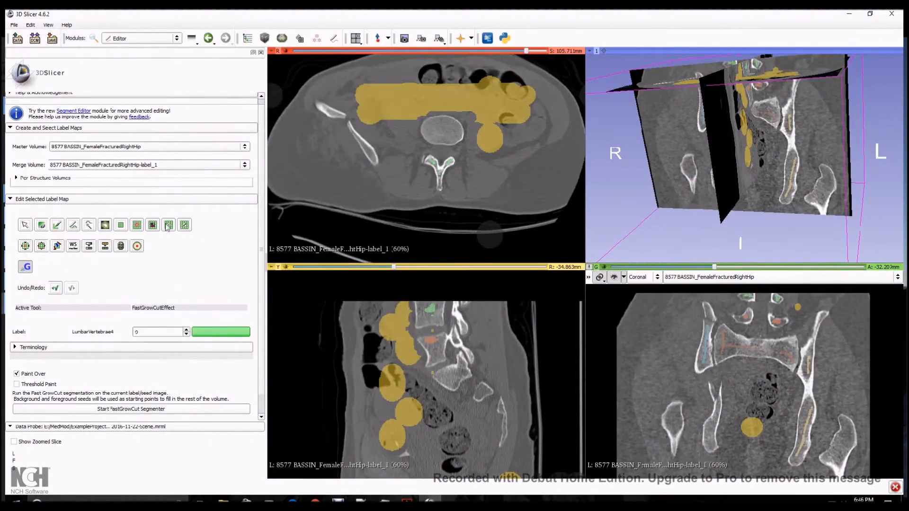
Start the FastGrowCut segmenter on the painted seed label map of the pelvis volume
{"action": "scroll", "coordinate": [137, 286], "scroll_direction": "down", "scroll_amount": 1}
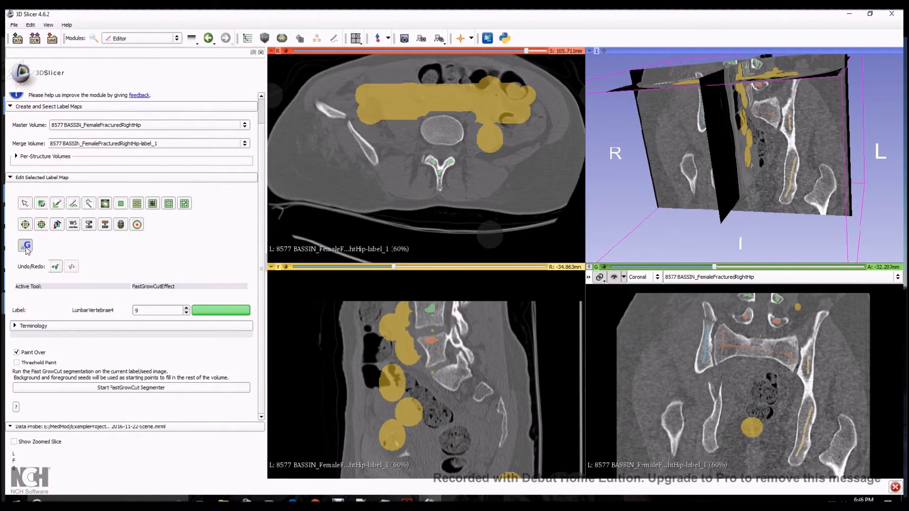
{"action": "left_click", "coordinate": [131, 390]}
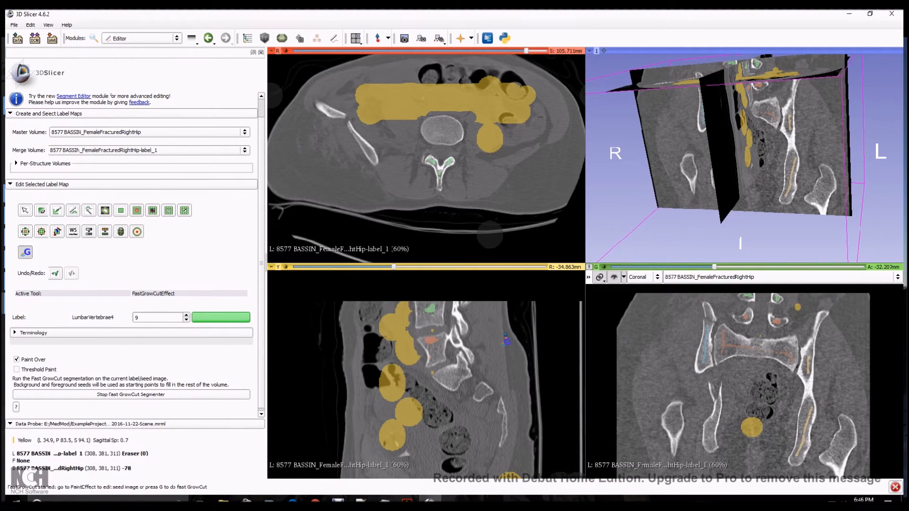
Paint SoftTissue seeds with the 1.328 mm brush along both sides of the right iliac bone in the axial slice
{"action": "left_click", "coordinate": [56, 211]}
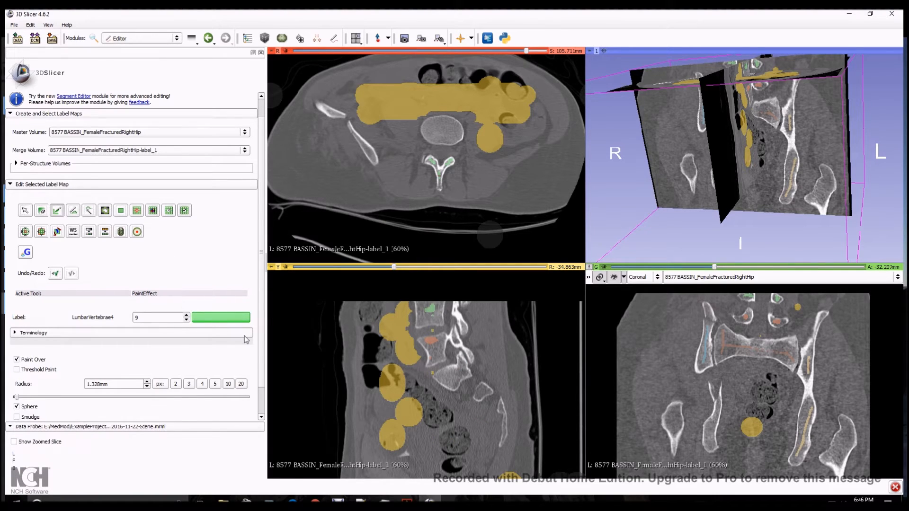
{"action": "left_click", "coordinate": [246, 317]}
{"action": "left_click", "coordinate": [240, 283]}
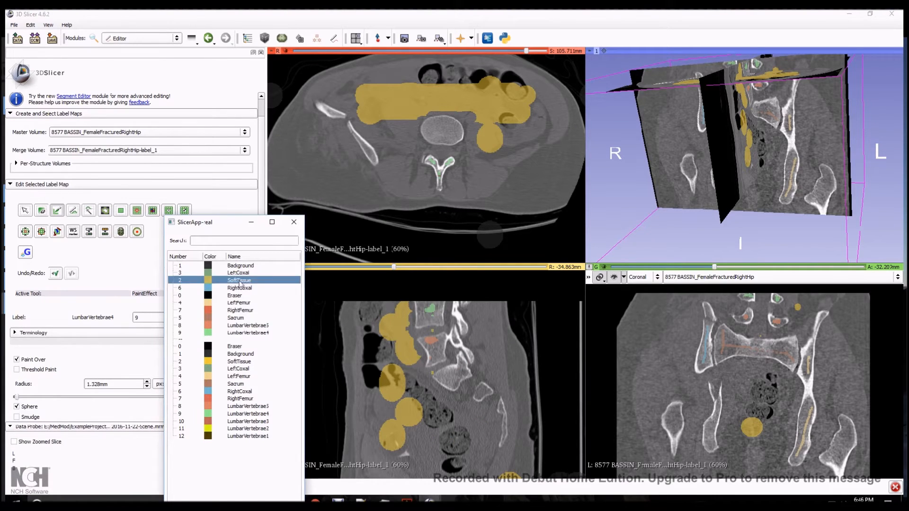
{"action": "left_click_drag", "start_coordinate": [365, 191], "coordinate": [335, 144]}
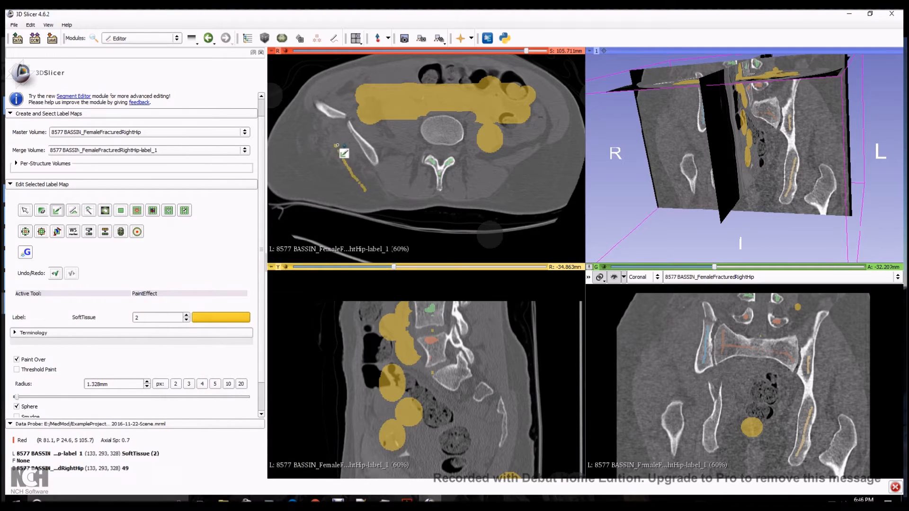
{"action": "left_click_drag", "start_coordinate": [389, 126], "coordinate": [396, 170]}
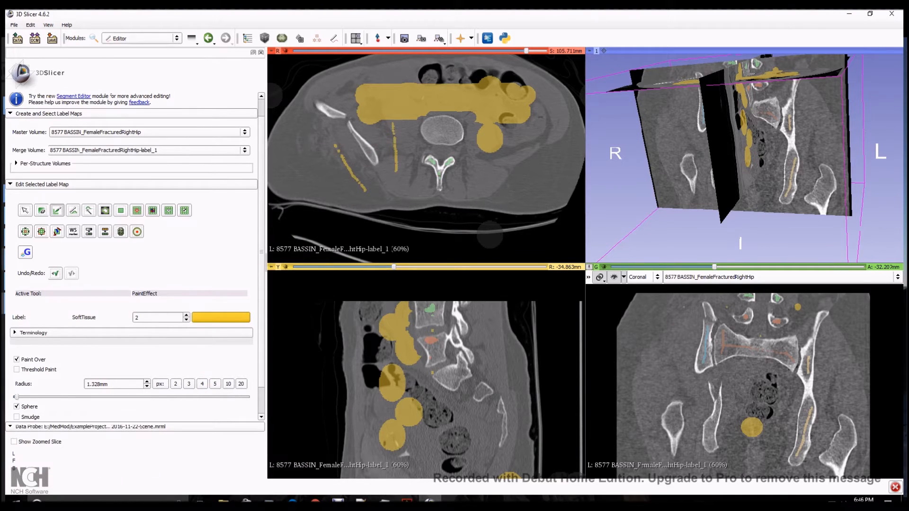
Return to FastGrowCutEffect, read its help on the interaction keys, and run Fast GrowCut on the updated seeds
{"action": "left_click", "coordinate": [25, 253]}
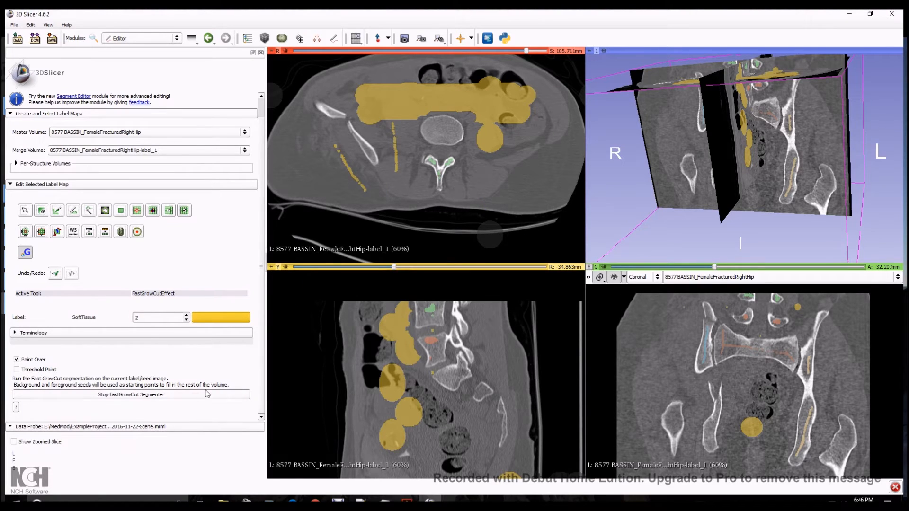
{"action": "left_click", "coordinate": [16, 408]}
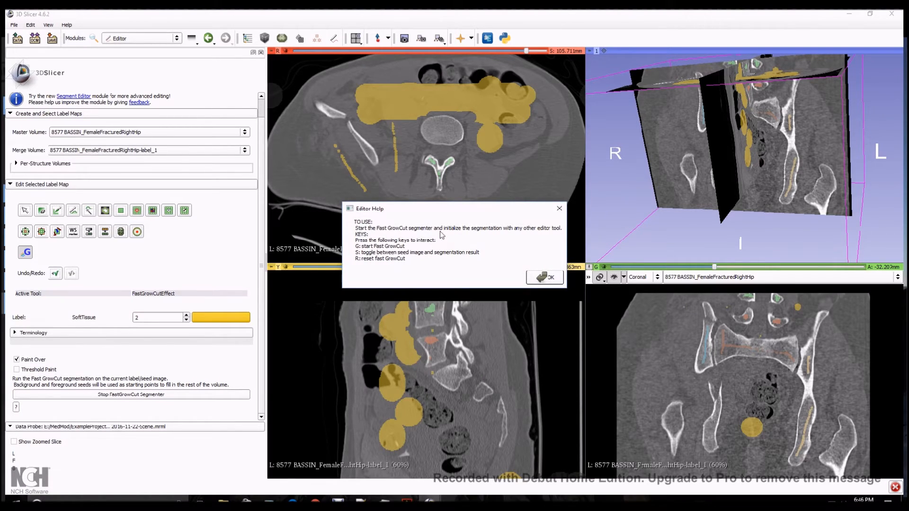
{"action": "left_click_drag", "start_coordinate": [494, 207], "coordinate": [194, 143]}
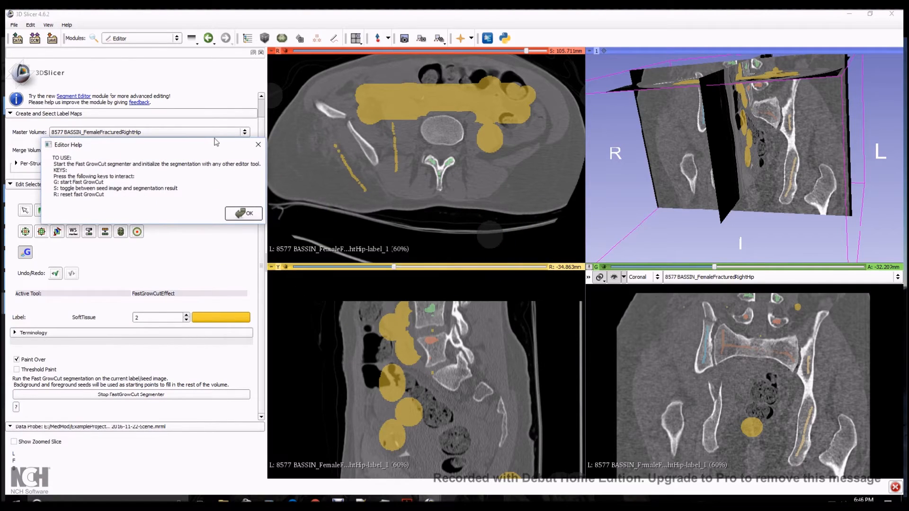
{"action": "left_click", "coordinate": [257, 145]}
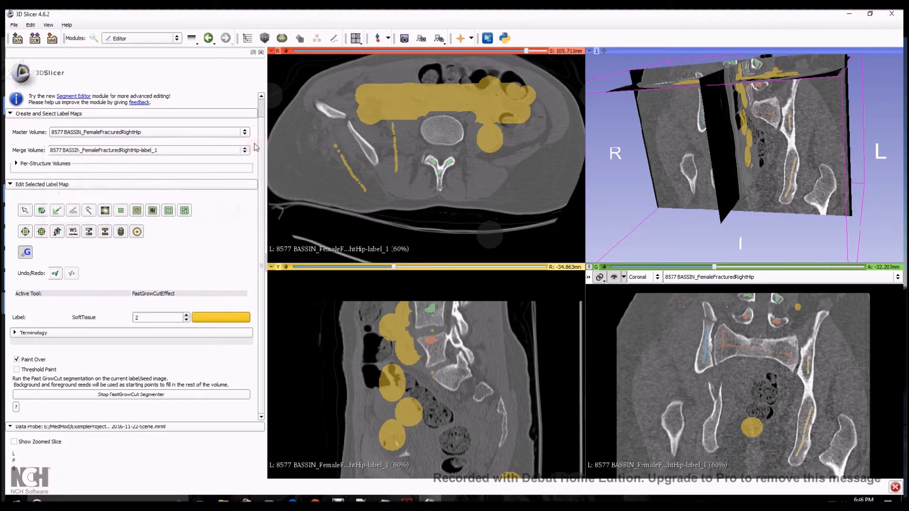
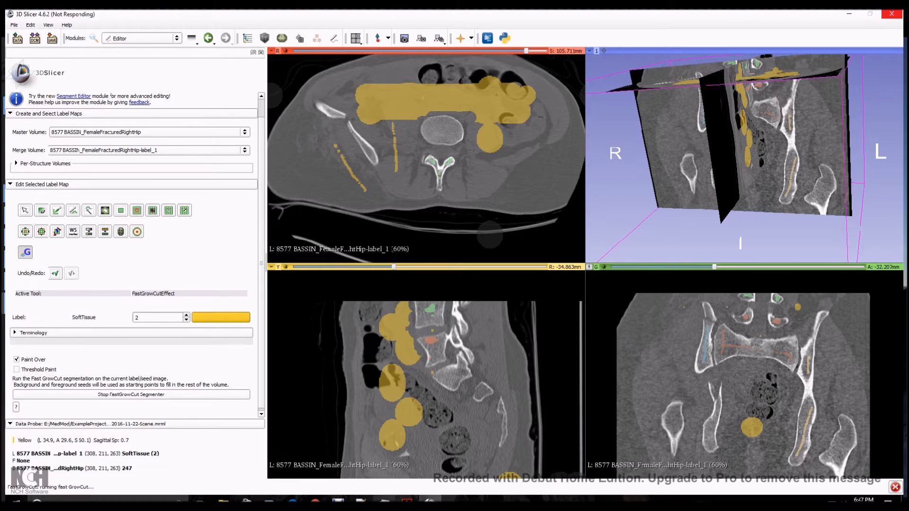
Switch to Task Manager to check CPU and memory performance and per-process usage, then move its window out of the way
{"action": "left_click", "coordinate": [384, 500]}
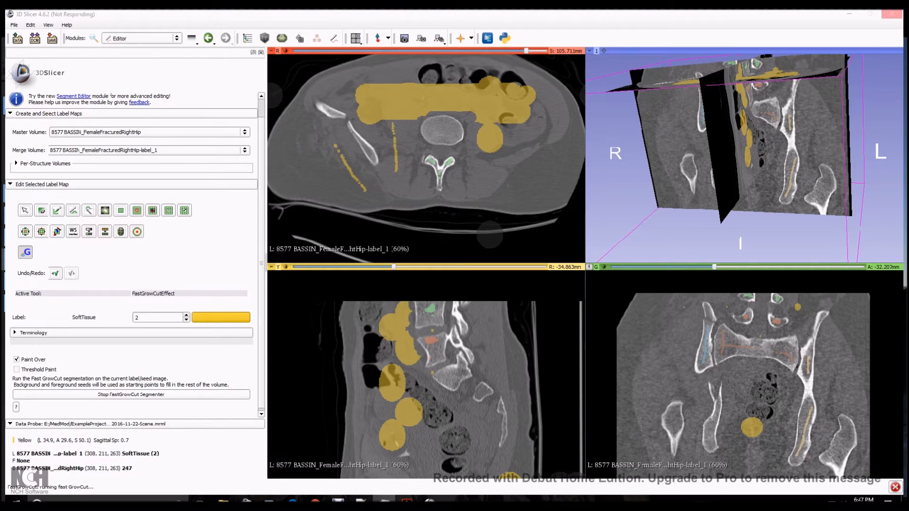
{"action": "left_click_drag", "start_coordinate": [56, 124], "coordinate": [499, 122]}
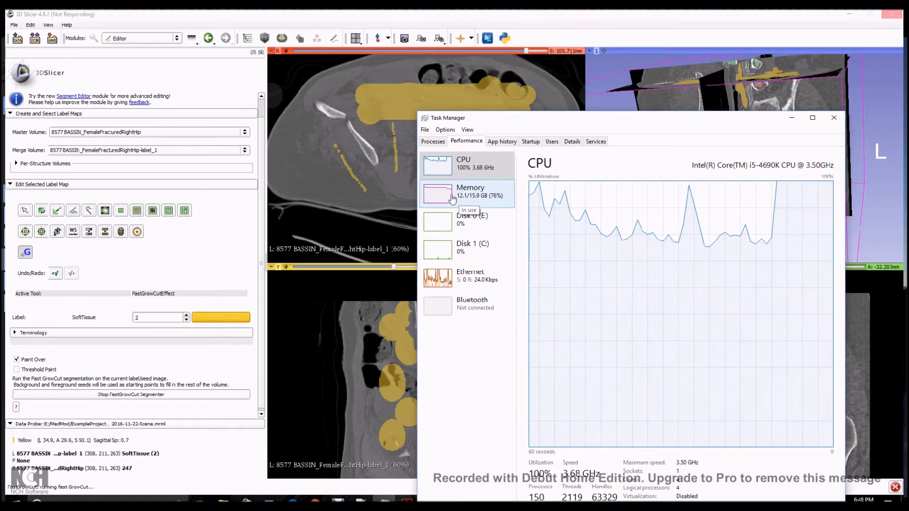
{"action": "left_click", "coordinate": [432, 141]}
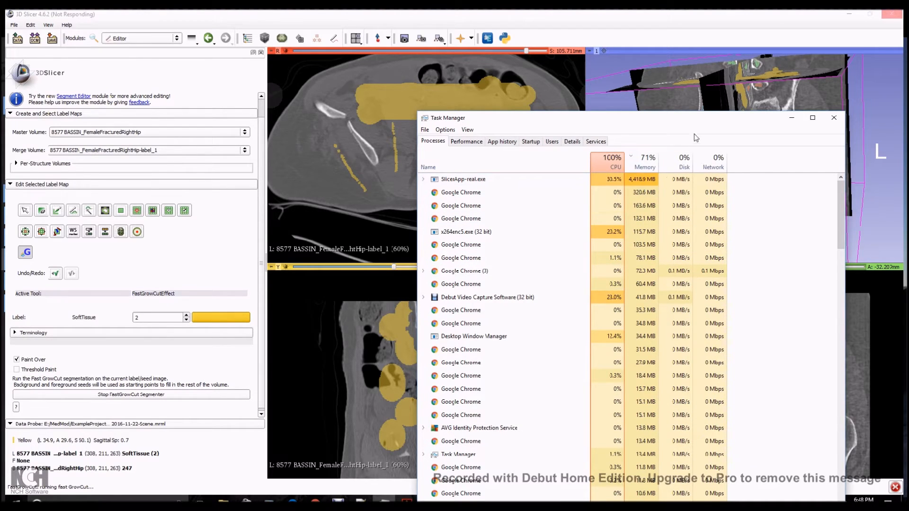
{"action": "left_click_drag", "start_coordinate": [701, 118], "coordinate": [0, 118]}
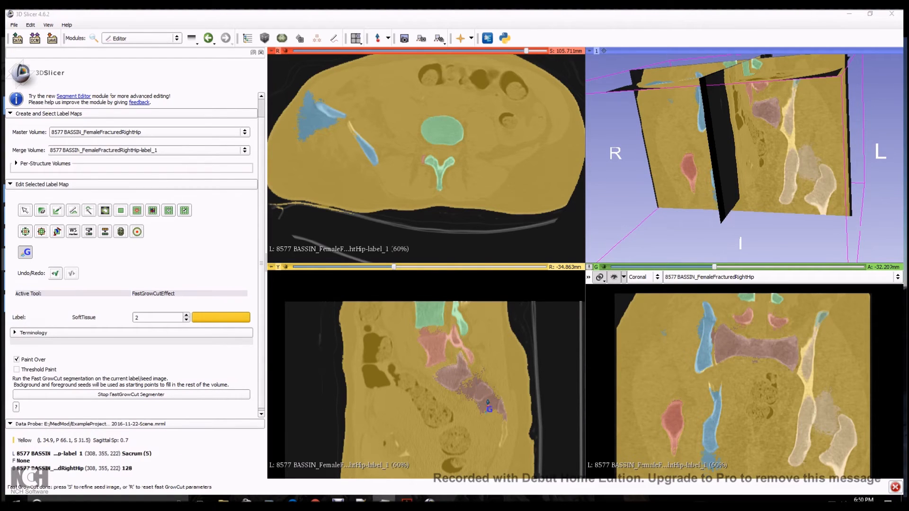
Inspect the Fast GrowCut labels on the hip bones, sacrum and femurs across the axial and coronal slices
{"action": "key", "text": "shift"}
{"action": "key", "text": "shift"}
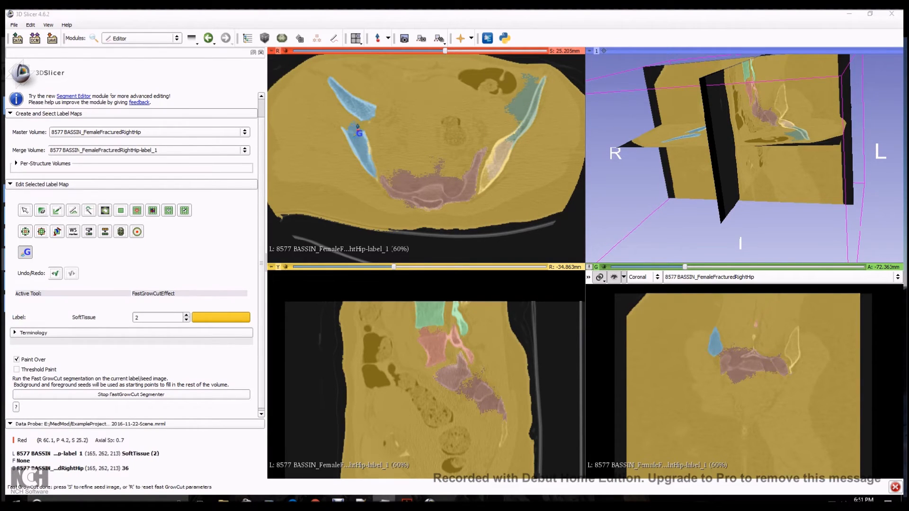
{"action": "scroll", "coordinate": [415, 131], "scroll_direction": "down", "scroll_amount": 4}
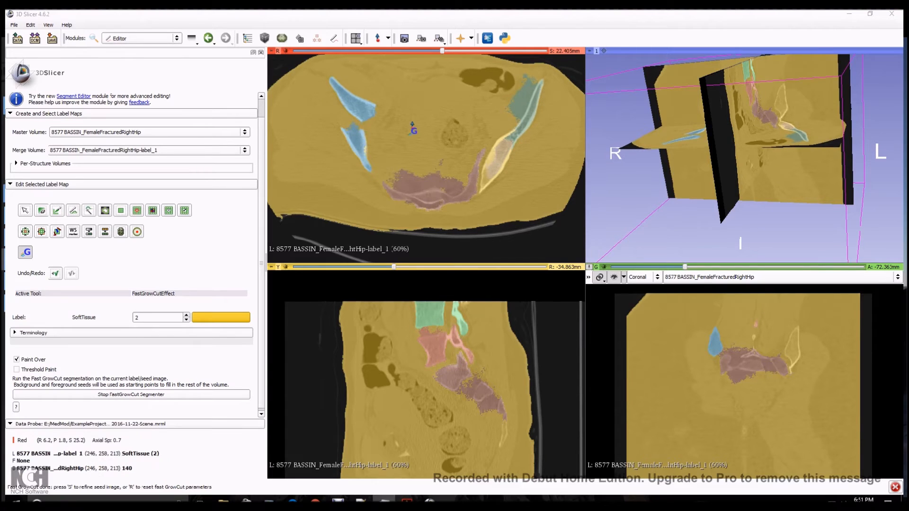
{"action": "left_click_drag", "start_coordinate": [443, 53], "coordinate": [385, 67]}
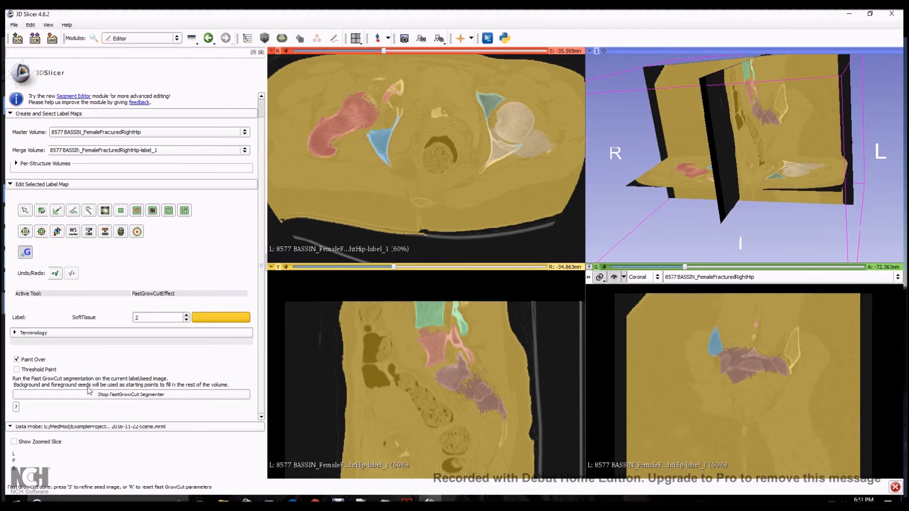
Check the FastGrowCut help and toggle between segmentation result and seed image for comparison, leaving the seed image displayed
{"action": "left_click", "coordinate": [16, 407]}
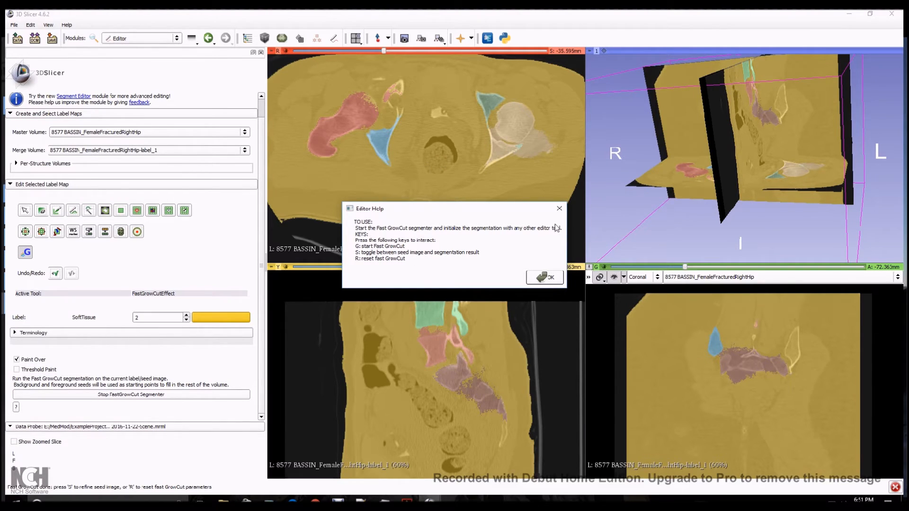
{"action": "left_click", "coordinate": [559, 209]}
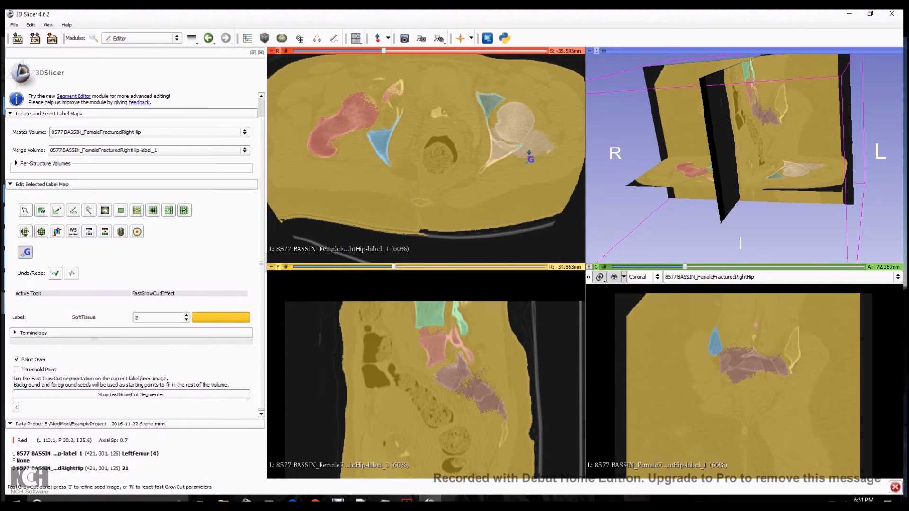
{"action": "key", "text": "s"}
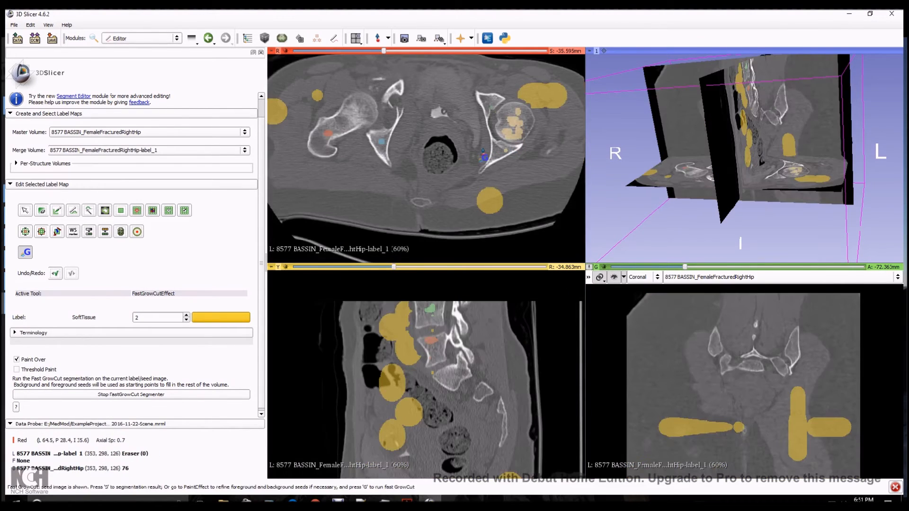
{"action": "key", "text": "s"}
{"action": "key", "text": "s"}
{"action": "key", "text": "s"}
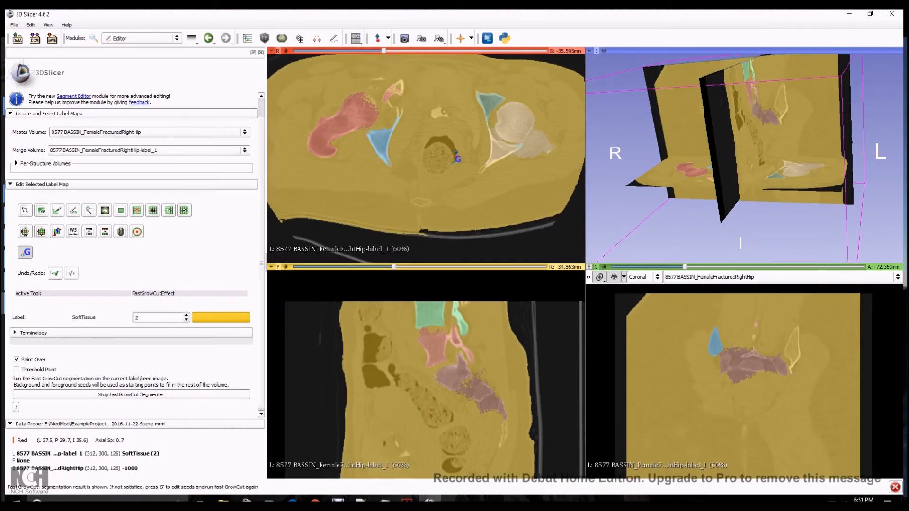
{"action": "key", "text": "s"}
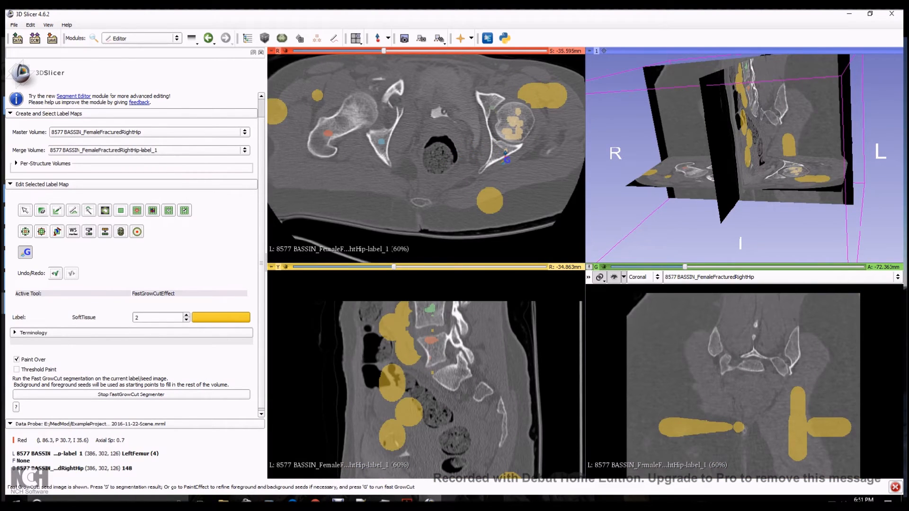
Erase the mislabelled LeftFemur seeds from the left hip bone in the coronal slice, using 3 px and 5 px brushes
{"action": "key", "text": "shift"}
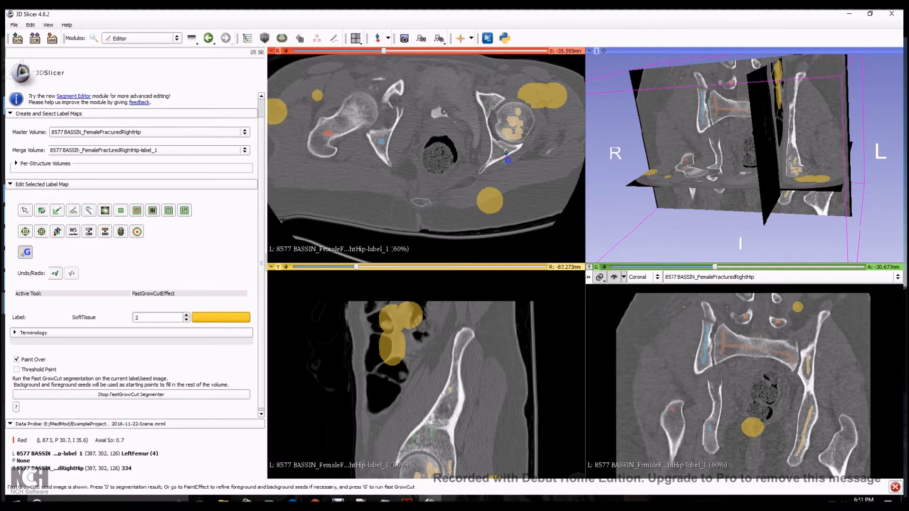
{"action": "key", "text": "shift"}
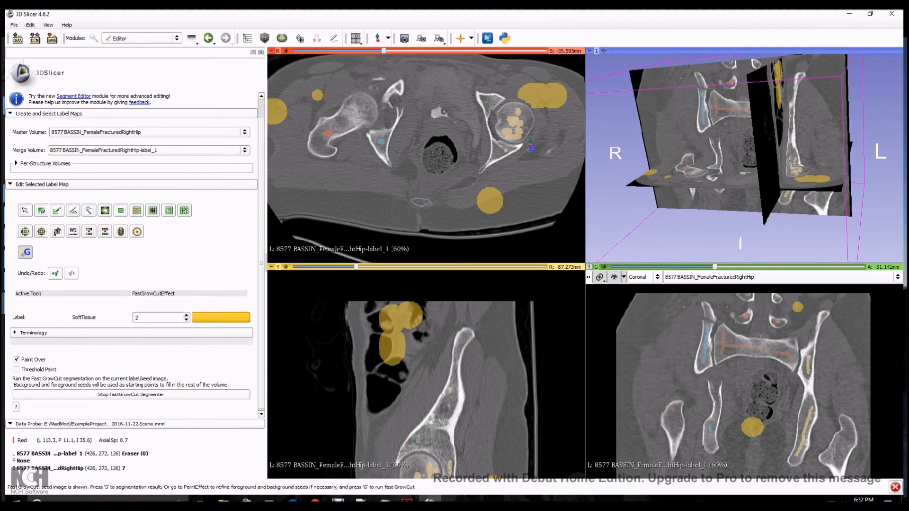
{"action": "left_click", "coordinate": [41, 210]}
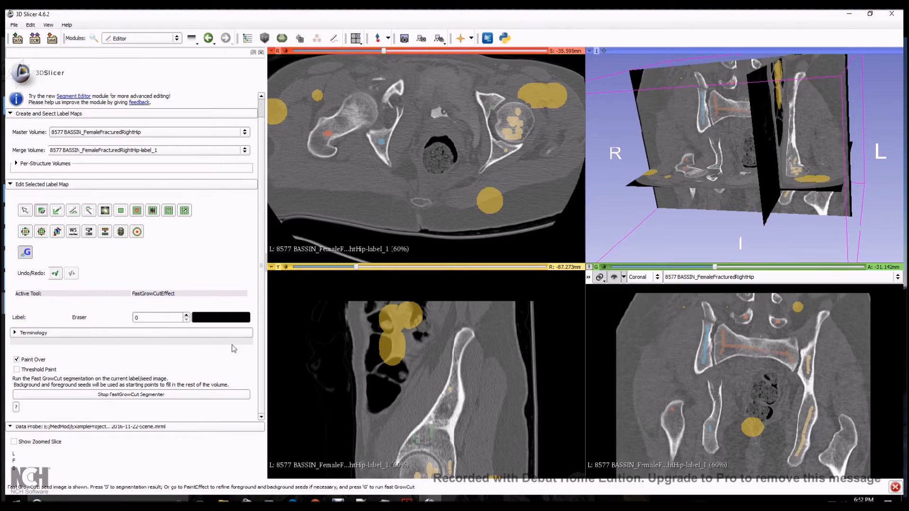
{"action": "left_click", "coordinate": [57, 210]}
{"action": "left_click", "coordinate": [189, 384]}
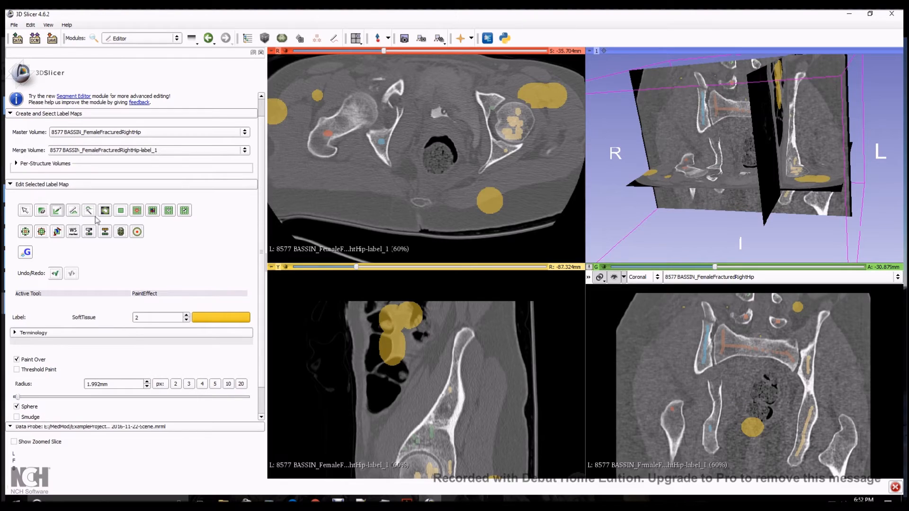
{"action": "left_click", "coordinate": [42, 211]}
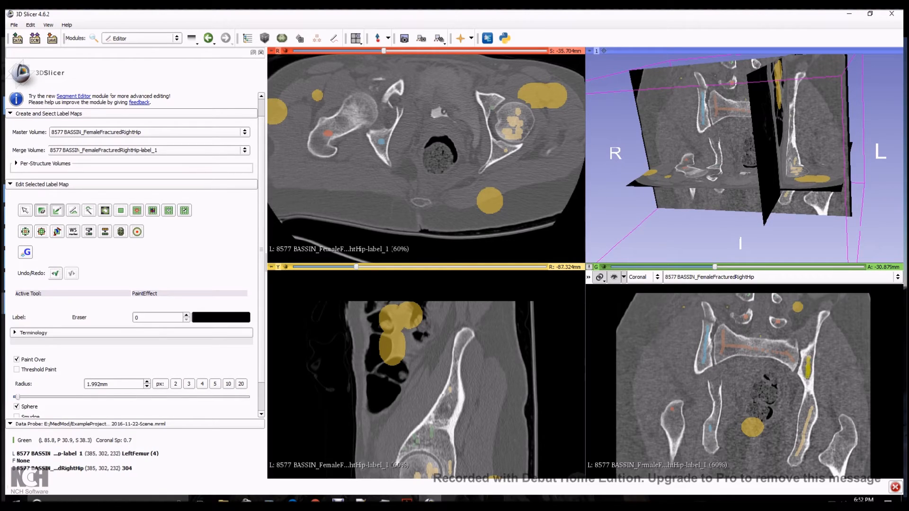
{"action": "mouse_move", "coordinate": [809, 374]}
{"action": "left_mouse_down"}
{"action": "mouse_move", "coordinate": [809, 363]}
{"action": "mouse_move", "coordinate": [810, 393]}
{"action": "mouse_move", "coordinate": [809, 366]}
{"action": "left_mouse_up"}
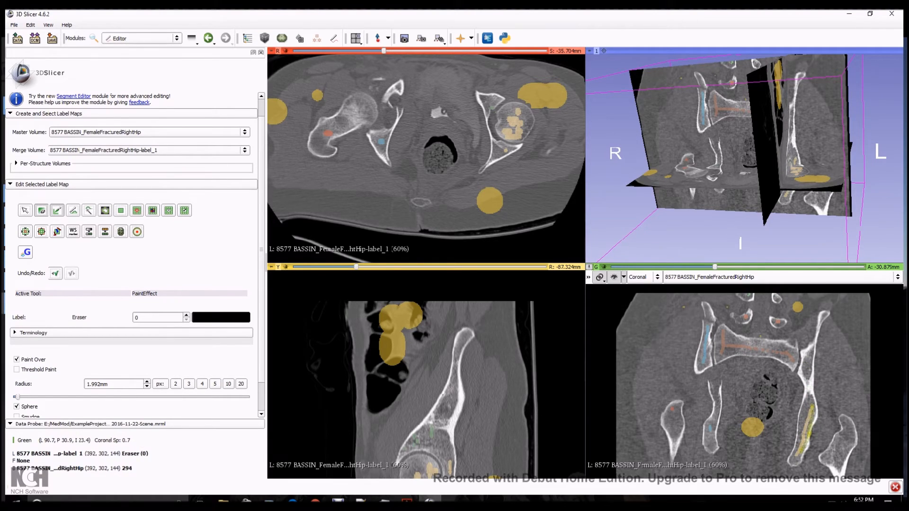
{"action": "left_click", "coordinate": [216, 385]}
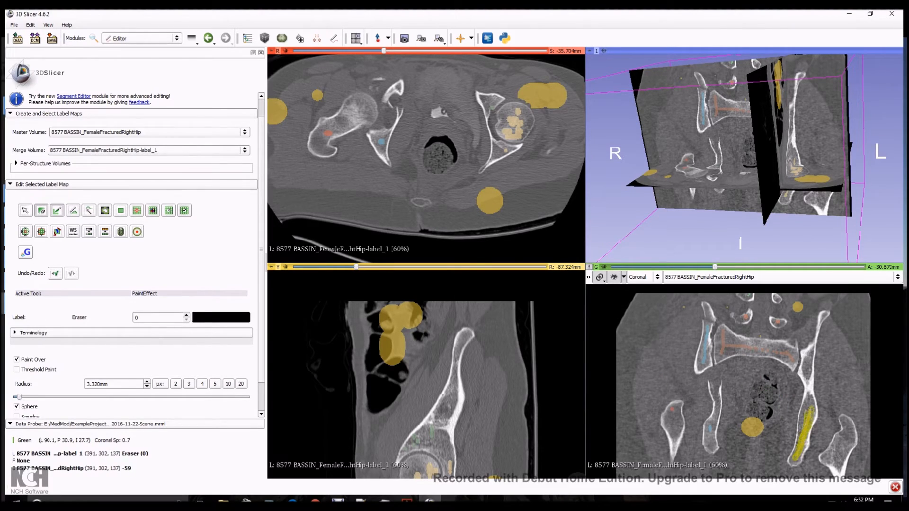
{"action": "left_click_drag", "start_coordinate": [810, 402], "coordinate": [802, 454]}
Paint LeftCoxal seeds inside the lower part of the left hip bone in the coronal slice with the 3.320 mm brush
{"action": "scroll", "coordinate": [804, 429], "scroll_direction": "down", "scroll_amount": 8}
{"action": "scroll", "coordinate": [804, 427], "scroll_direction": "up", "scroll_amount": 20}
{"action": "scroll", "coordinate": [804, 435], "scroll_direction": "up", "scroll_amount": 5}
{"action": "scroll", "coordinate": [822, 419], "scroll_direction": "up", "scroll_amount": 4}
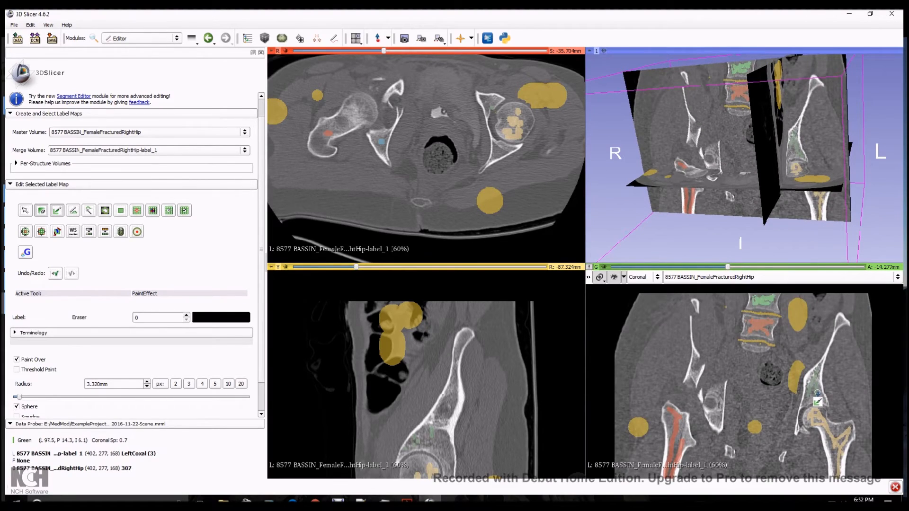
{"action": "left_click", "coordinate": [204, 317]}
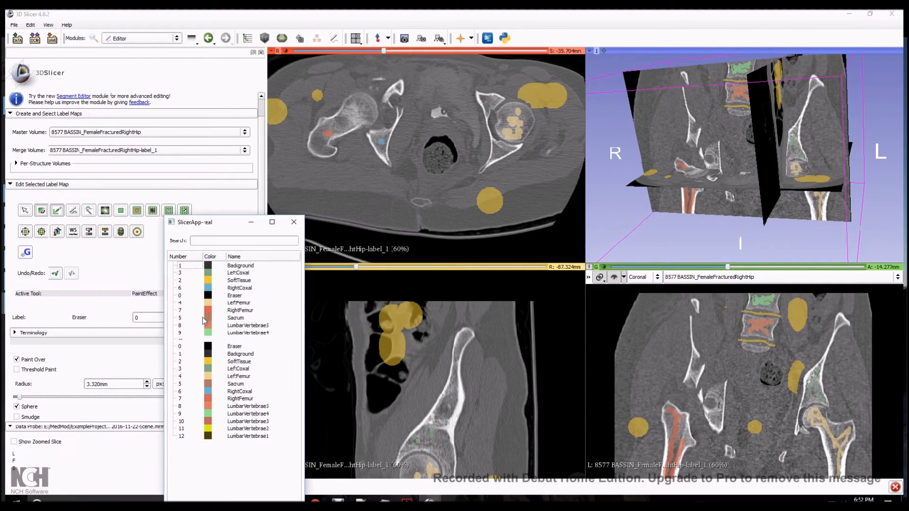
{"action": "left_click", "coordinate": [239, 273]}
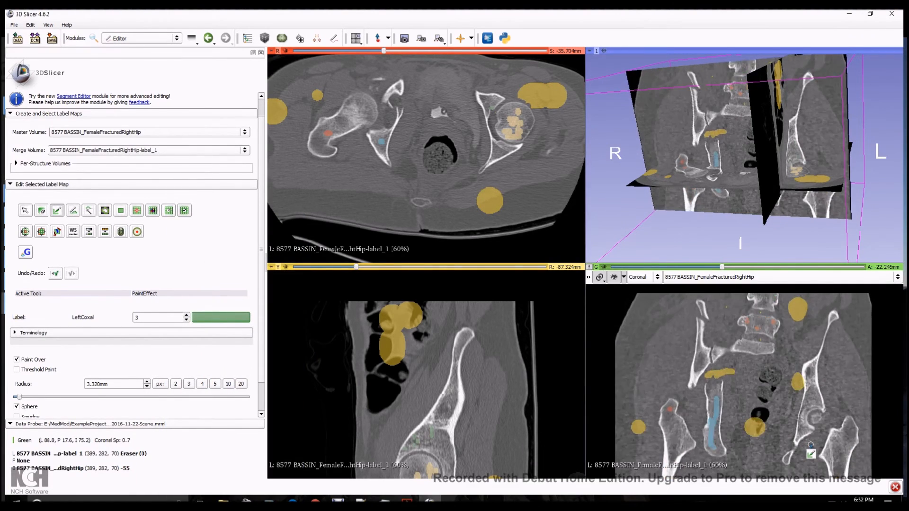
{"action": "scroll", "coordinate": [810, 445], "scroll_direction": "down", "scroll_amount": 3}
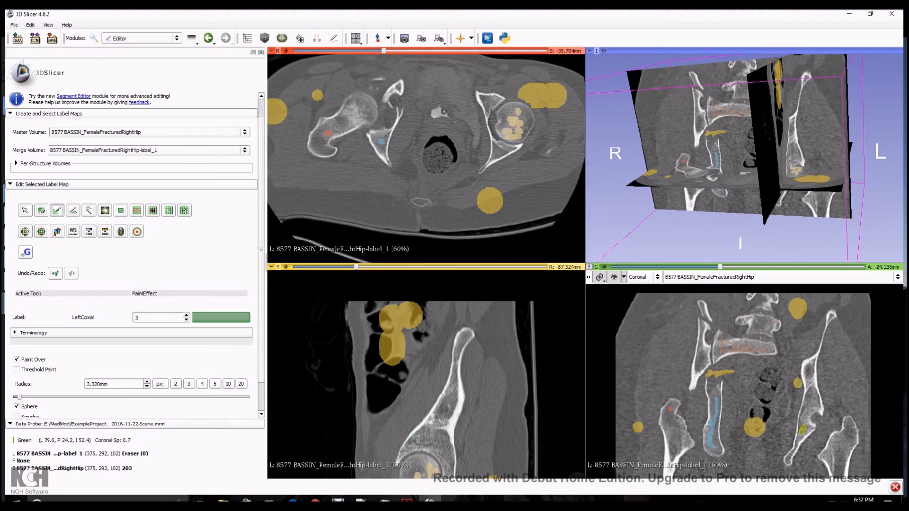
{"action": "scroll", "coordinate": [802, 430], "scroll_direction": "down", "scroll_amount": 4}
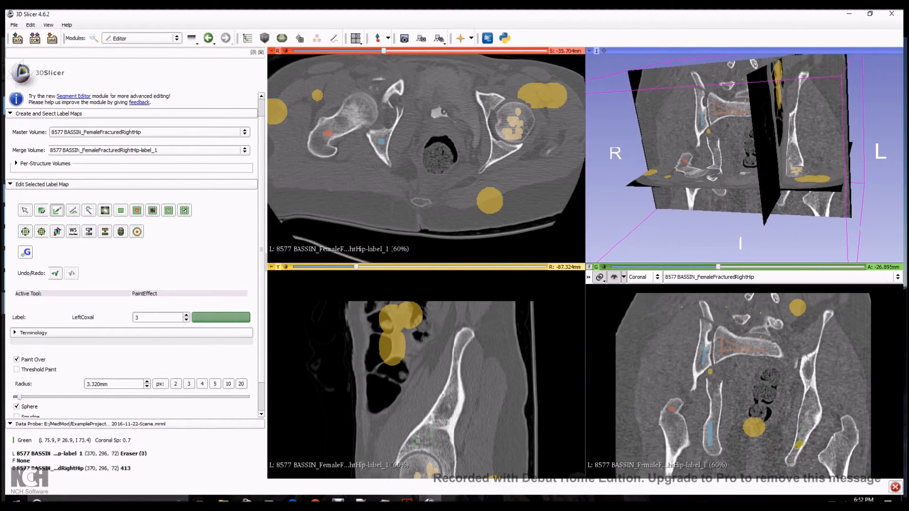
{"action": "left_click_drag", "start_coordinate": [796, 453], "coordinate": [793, 458]}
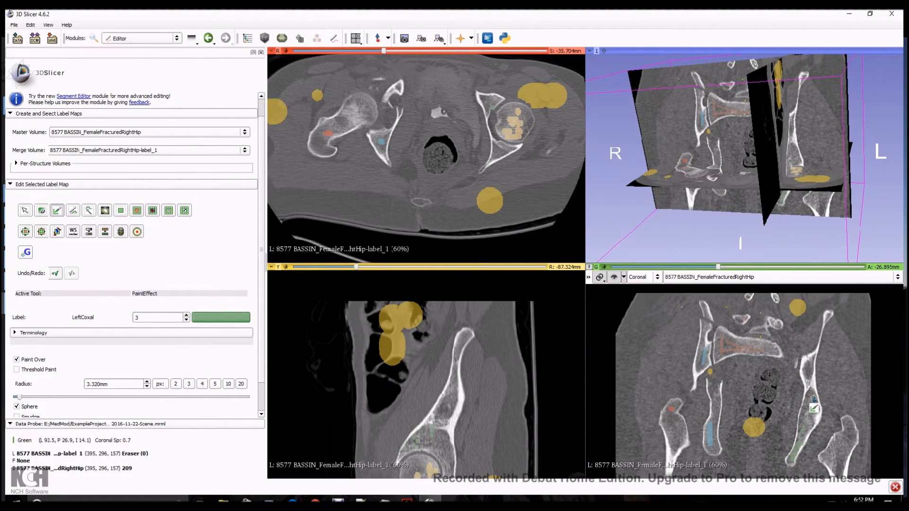
{"action": "scroll", "coordinate": [724, 429], "scroll_direction": "up", "scroll_amount": 20}
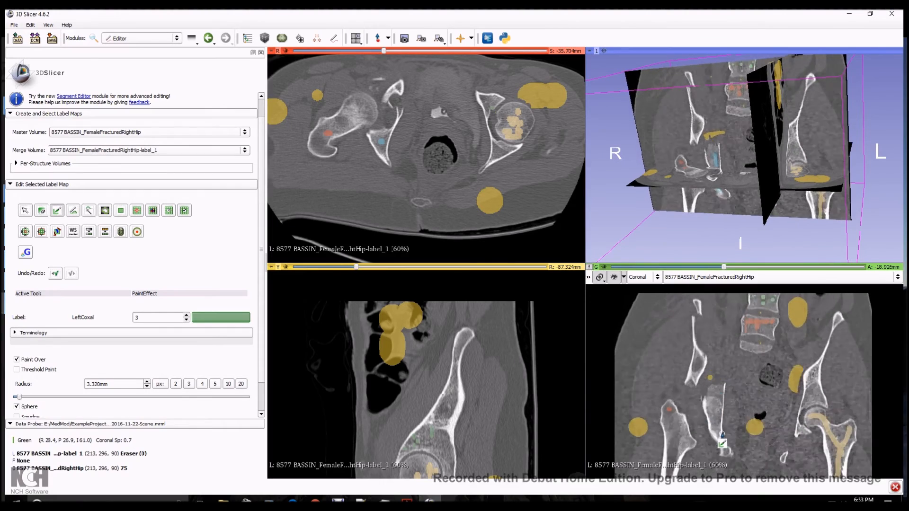
Paint RightCoxal seeds in the upper end and just above the femoral head of the right hip bone in the coronal slices
{"action": "scroll", "coordinate": [722, 434], "scroll_direction": "up", "scroll_amount": 20}
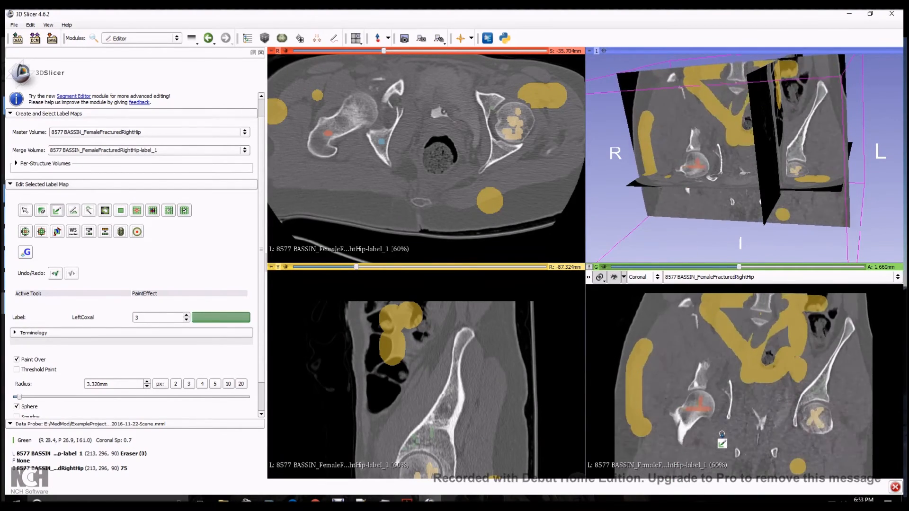
{"action": "scroll", "coordinate": [721, 360], "scroll_direction": "up", "scroll_amount": 17}
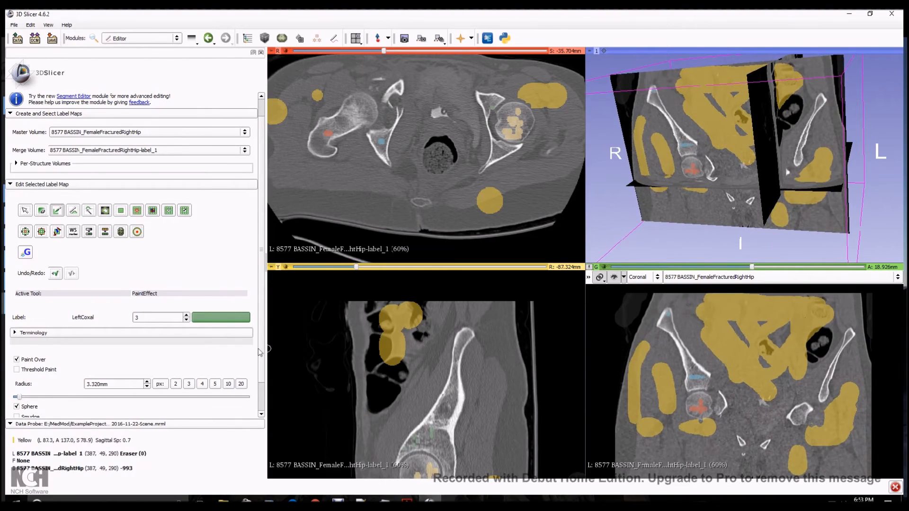
{"action": "left_click", "coordinate": [219, 317]}
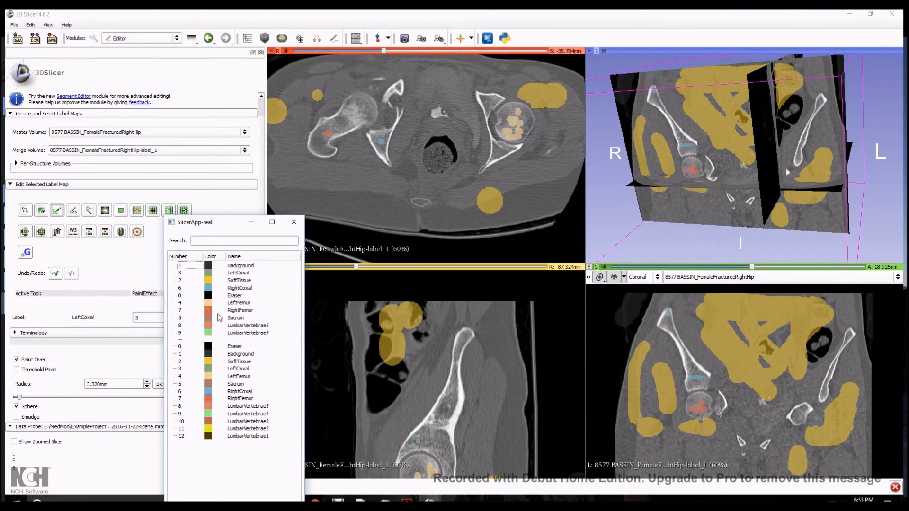
{"action": "left_click", "coordinate": [231, 391]}
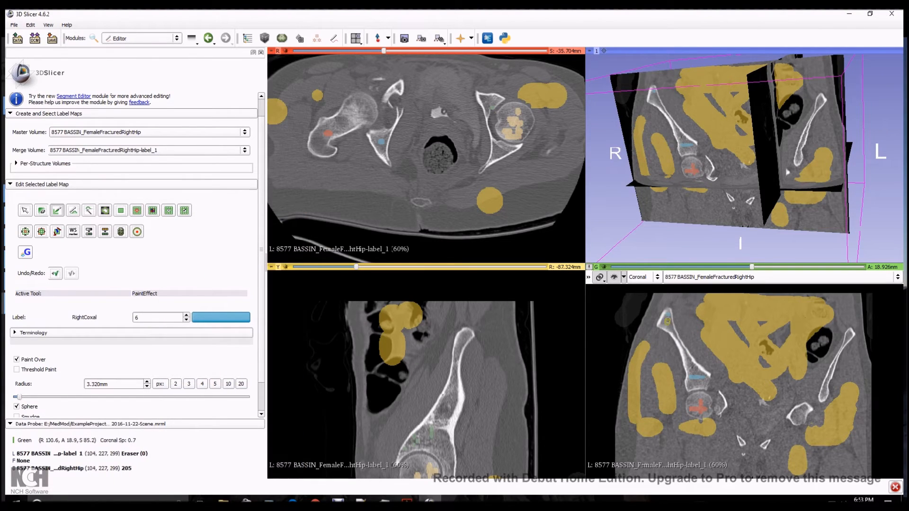
{"action": "left_click_drag", "start_coordinate": [665, 318], "coordinate": [668, 330]}
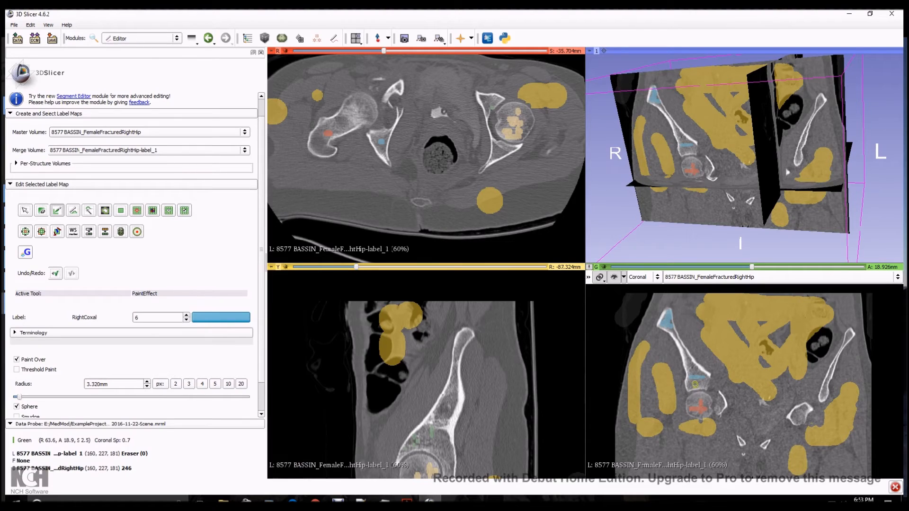
{"action": "left_click_drag", "start_coordinate": [692, 368], "coordinate": [692, 366]}
{"action": "scroll", "coordinate": [695, 369], "scroll_direction": "down", "scroll_amount": 20}
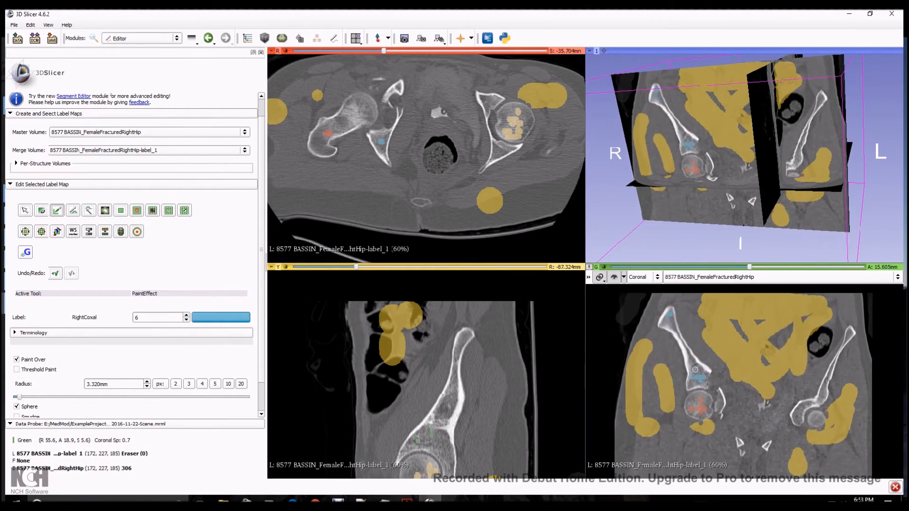
{"action": "scroll", "coordinate": [706, 381], "scroll_direction": "up", "scroll_amount": 20}
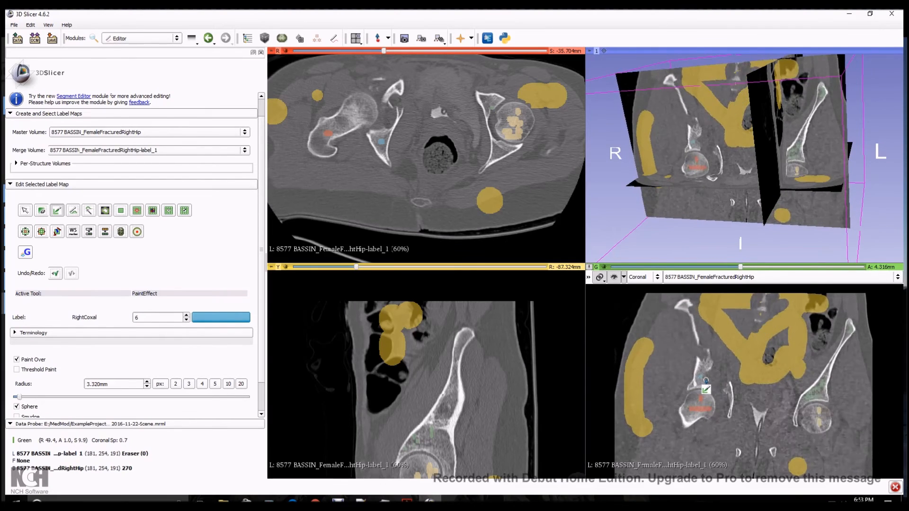
{"action": "scroll", "coordinate": [706, 381], "scroll_direction": "up", "scroll_amount": 2}
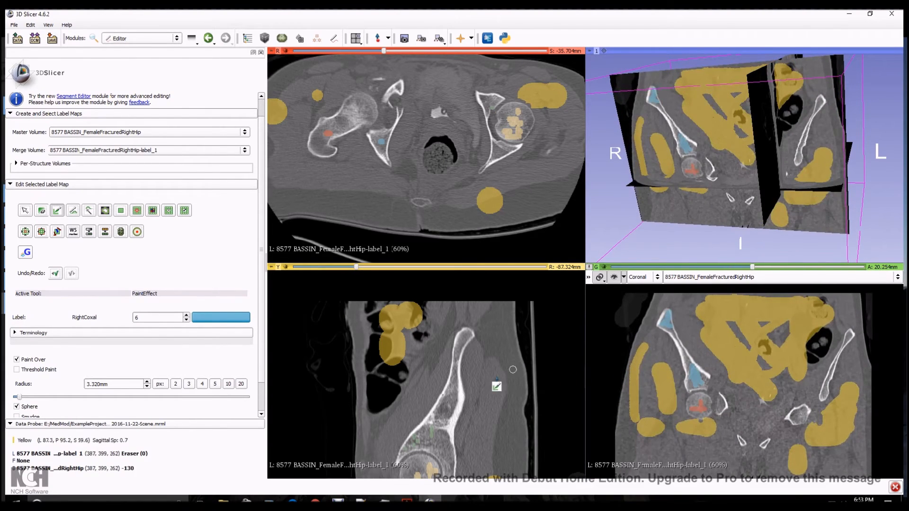
Paint LeftCoxal seeds along the left hip bone, from above the femoral head to its upper end, in the sagittal slice
{"action": "scroll", "coordinate": [459, 419], "scroll_direction": "up", "scroll_amount": 4}
{"action": "scroll", "coordinate": [460, 419], "scroll_direction": "up", "scroll_amount": 3}
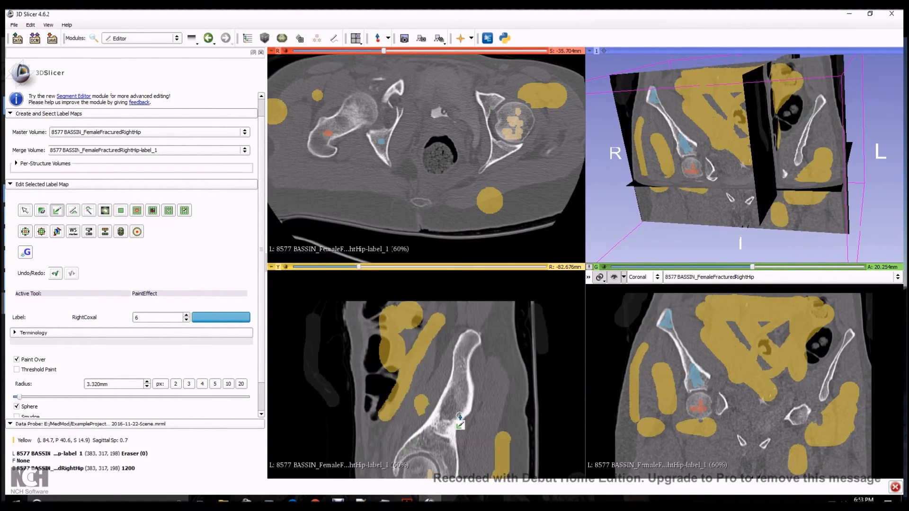
{"action": "scroll", "coordinate": [459, 419], "scroll_direction": "down", "scroll_amount": 3}
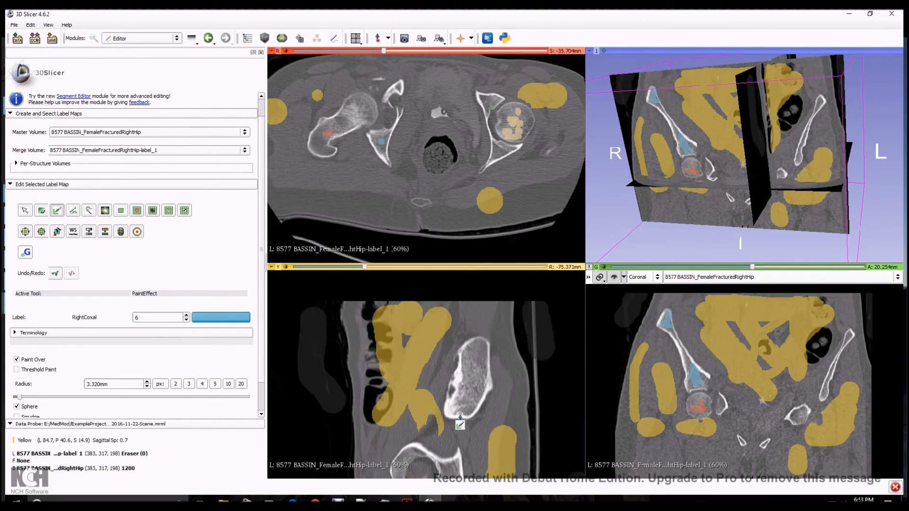
{"action": "scroll", "coordinate": [459, 419], "scroll_direction": "down", "scroll_amount": 1}
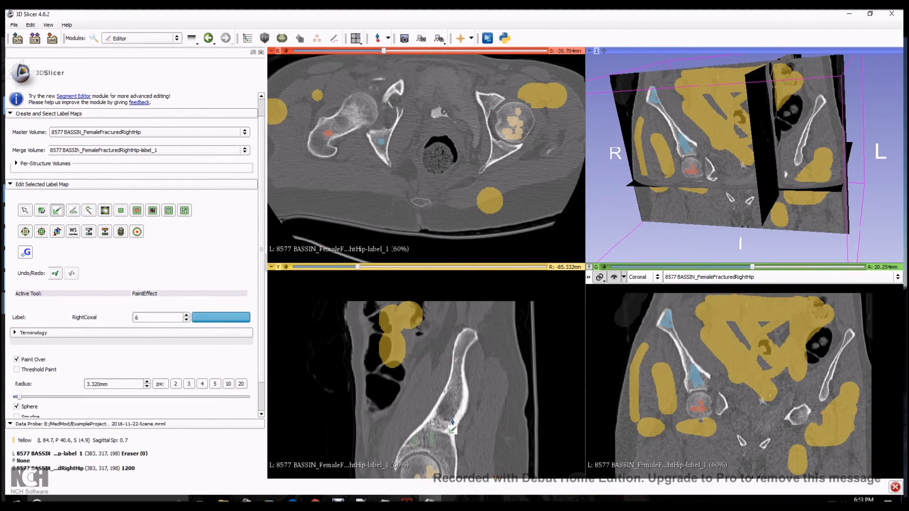
{"action": "left_click", "coordinate": [246, 320]}
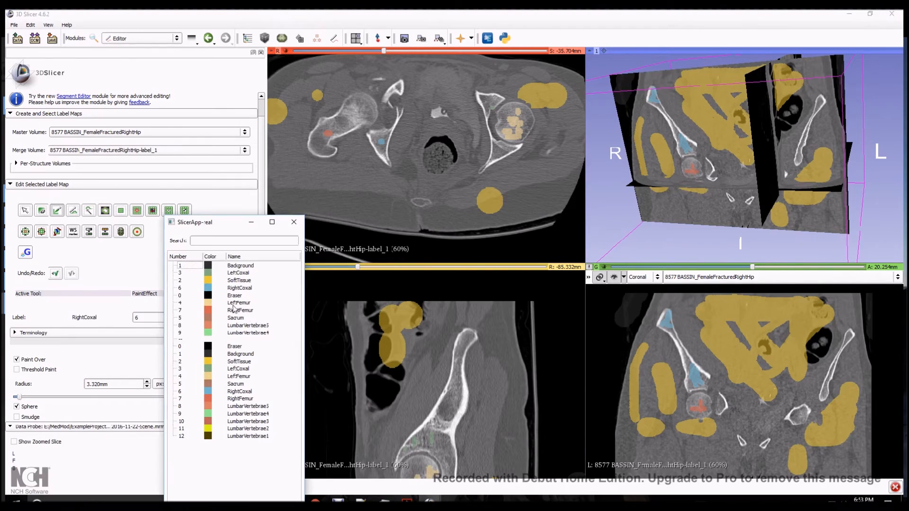
{"action": "left_click", "coordinate": [235, 274]}
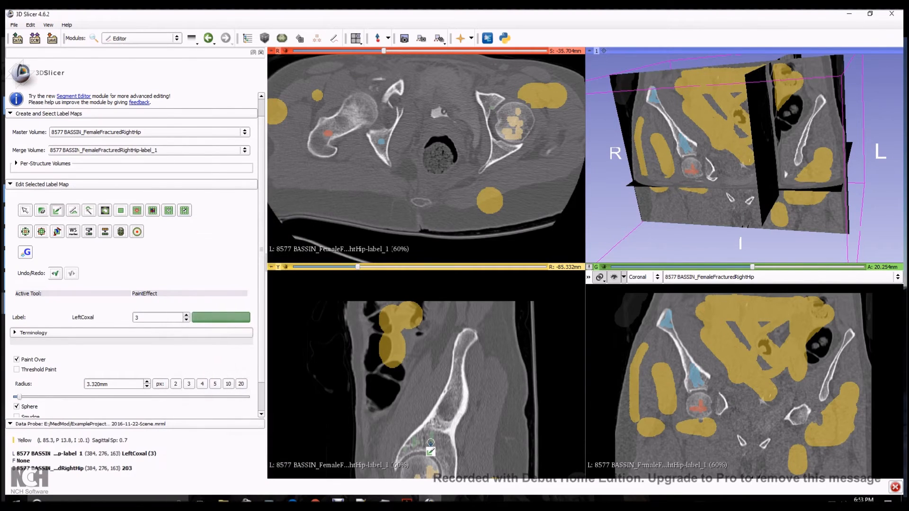
{"action": "left_click_drag", "start_coordinate": [431, 448], "coordinate": [432, 435]}
{"action": "left_click_drag", "start_coordinate": [452, 393], "coordinate": [466, 342]}
Rerun FastGrowCut with the corrected seeds and inspect the left hip bone and femur labels in the sagittal and enlarged axial slices
{"action": "scroll", "coordinate": [705, 431], "scroll_direction": "up", "scroll_amount": 10}
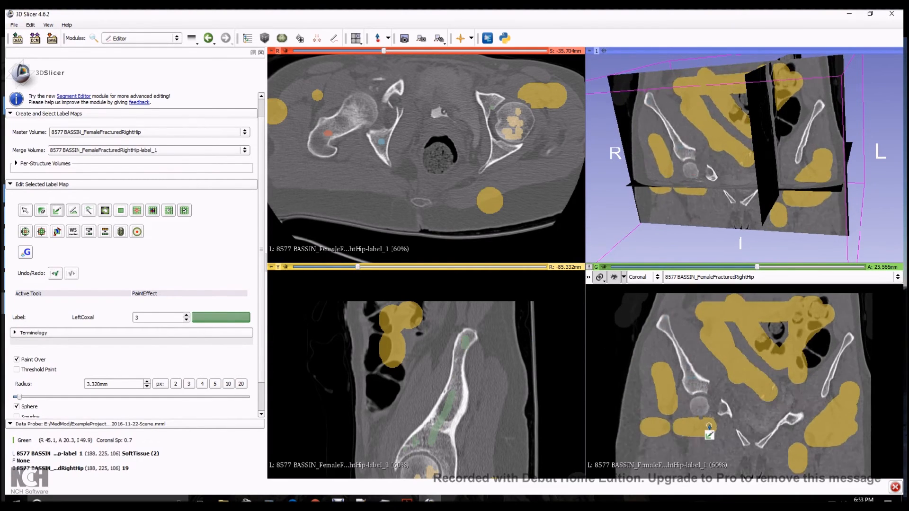
{"action": "scroll", "coordinate": [805, 428], "scroll_direction": "down", "scroll_amount": 20}
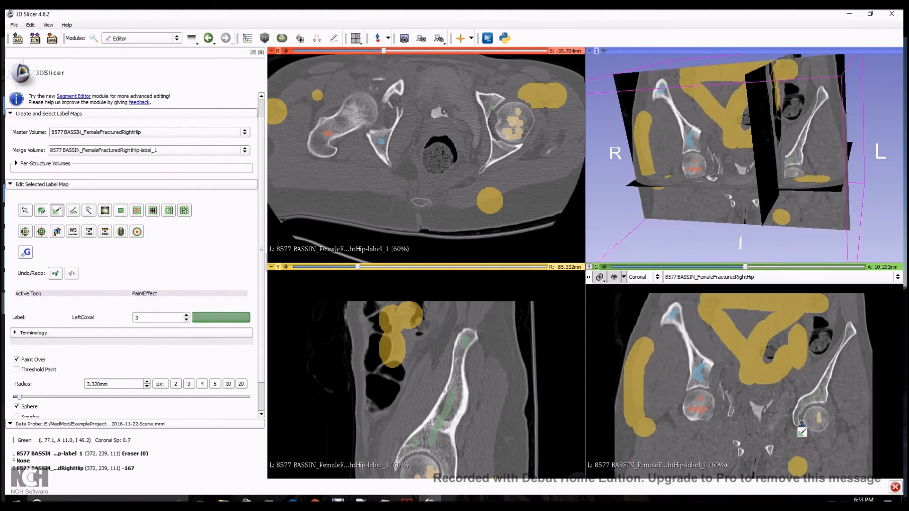
{"action": "scroll", "coordinate": [773, 416], "scroll_direction": "down", "scroll_amount": 4}
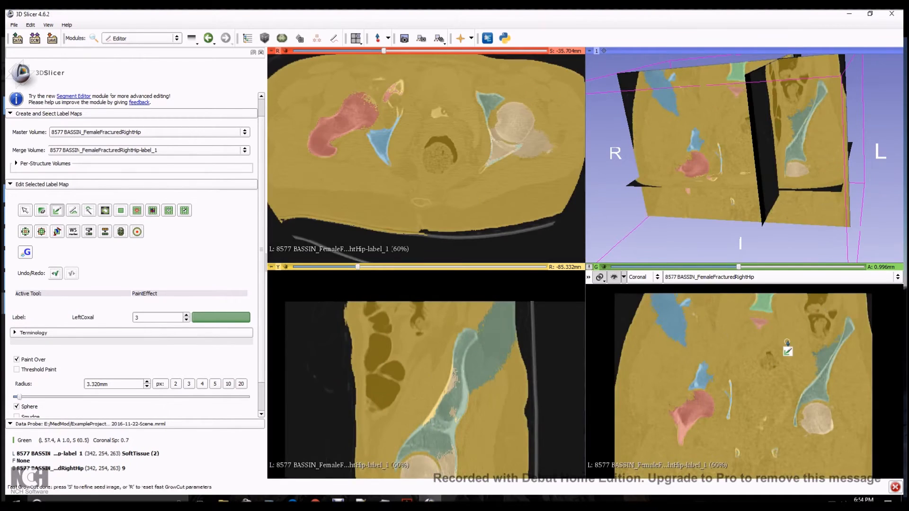
{"action": "scroll", "coordinate": [454, 467], "scroll_direction": "up", "scroll_amount": 9}
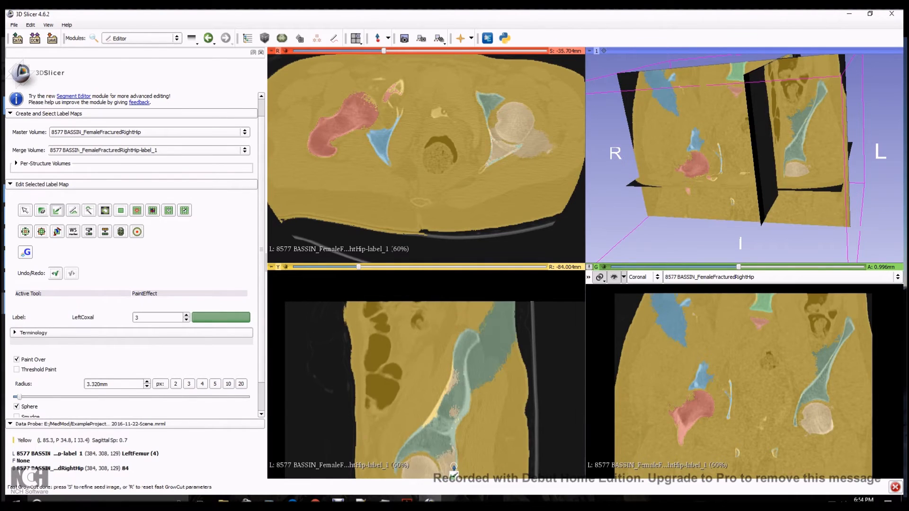
{"action": "scroll", "coordinate": [455, 467], "scroll_direction": "down", "scroll_amount": 12}
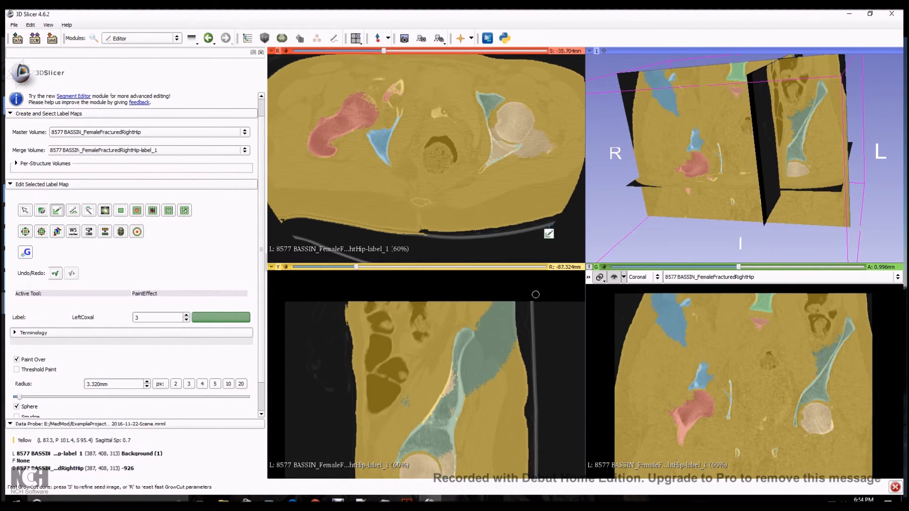
{"action": "scroll", "coordinate": [550, 154], "scroll_direction": "down", "scroll_amount": 5}
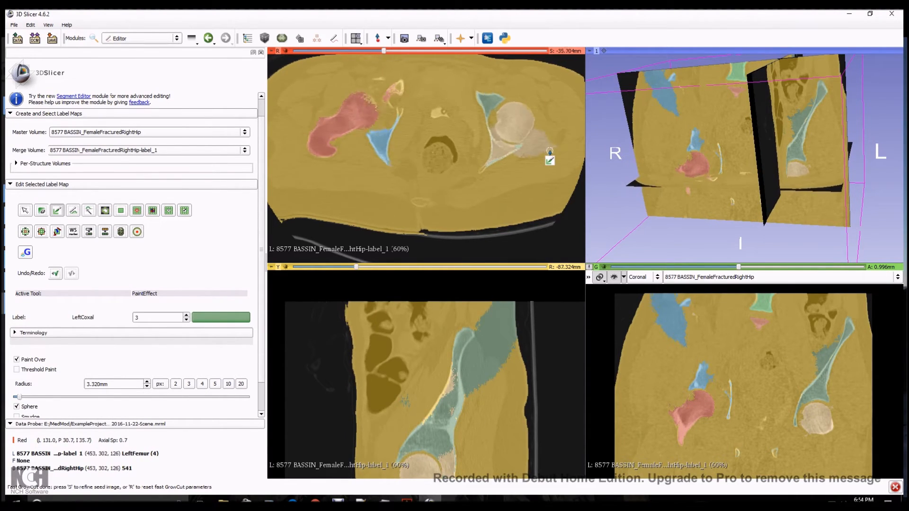
{"action": "scroll", "coordinate": [514, 171], "scroll_direction": "up", "scroll_amount": 1}
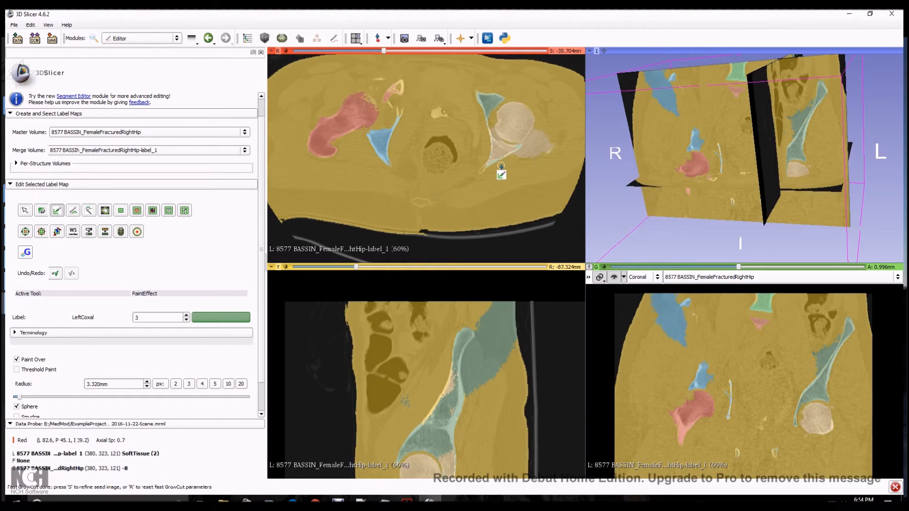
{"action": "left_click_drag", "start_coordinate": [532, 132], "coordinate": [478, 156], "text": "shift"}
{"action": "right_click_drag", "start_coordinate": [481, 185], "coordinate": [482, 226]}
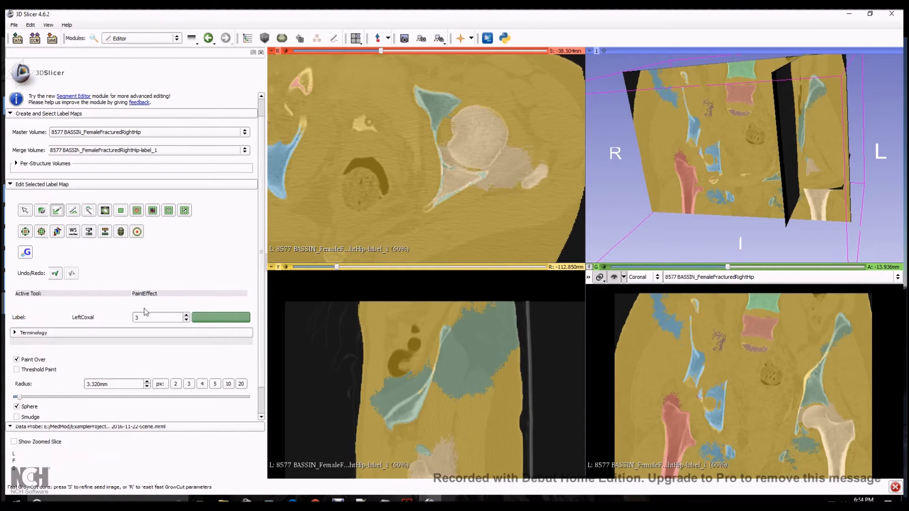
Switch to the seed image and paint a SoftTissue stroke between the left femoral head and greater trochanter in the axial slice
{"action": "left_click", "coordinate": [199, 320]}
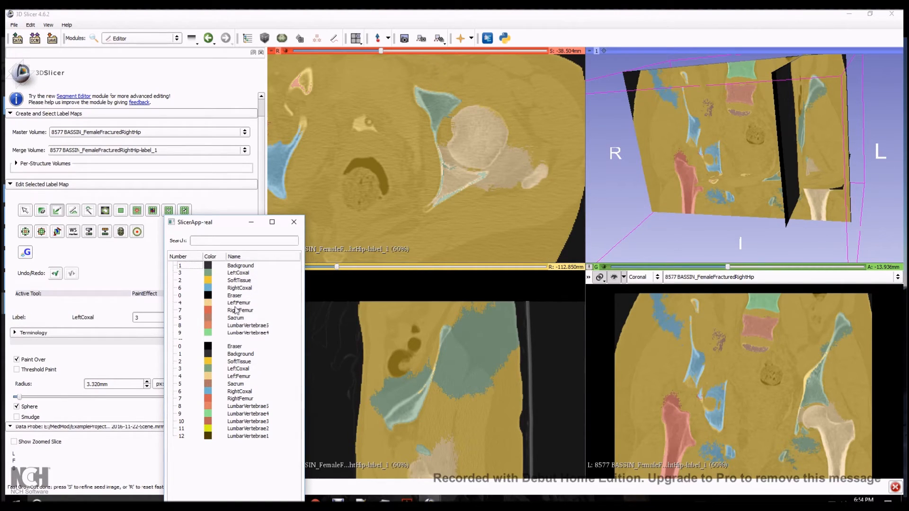
{"action": "left_click", "coordinate": [239, 361]}
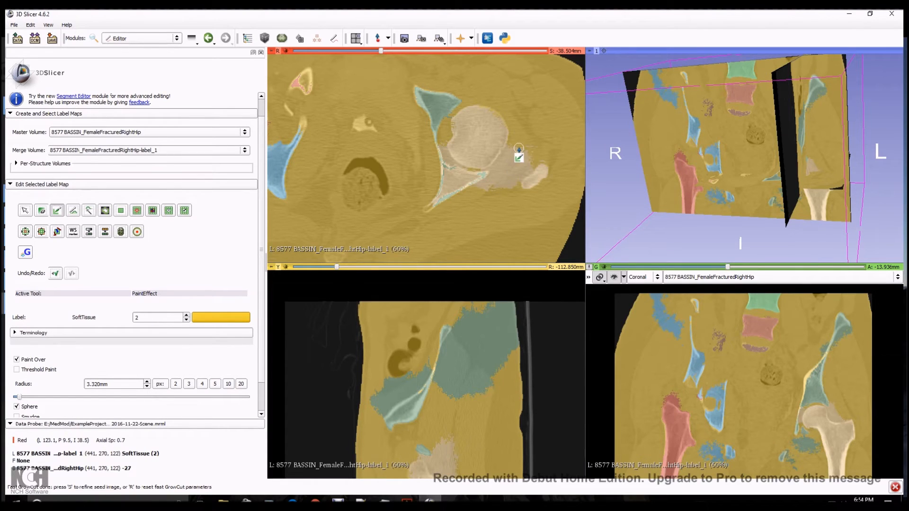
{"action": "scroll", "coordinate": [507, 185], "scroll_direction": "down", "scroll_amount": 1}
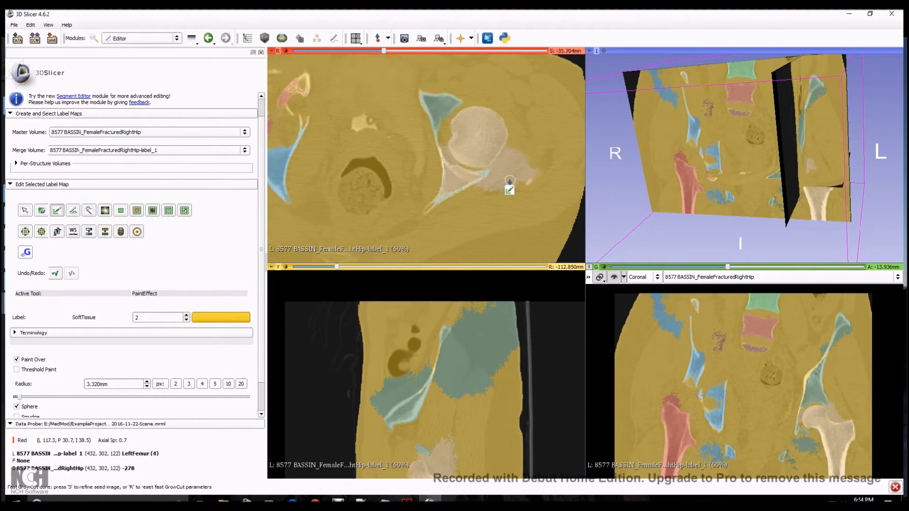
{"action": "scroll", "coordinate": [507, 185], "scroll_direction": "down", "scroll_amount": 4}
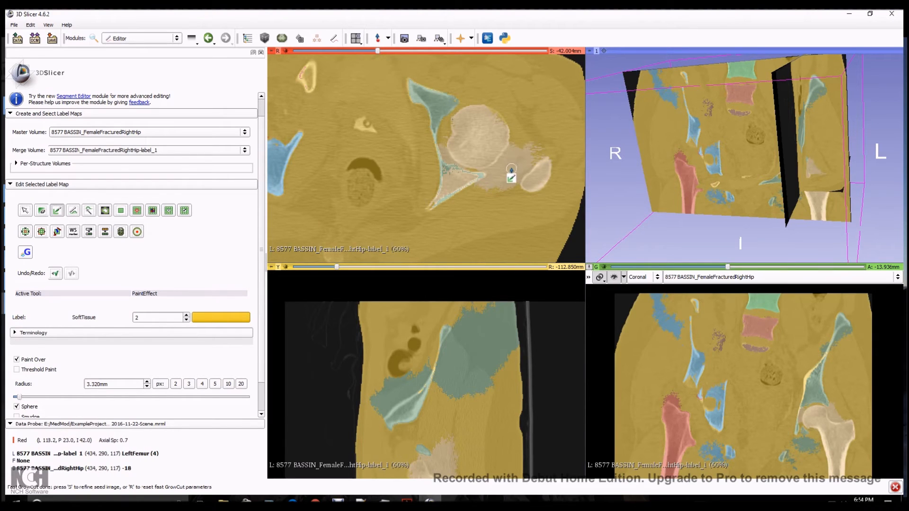
{"action": "key", "text": "shift"}
{"action": "key", "text": "s"}
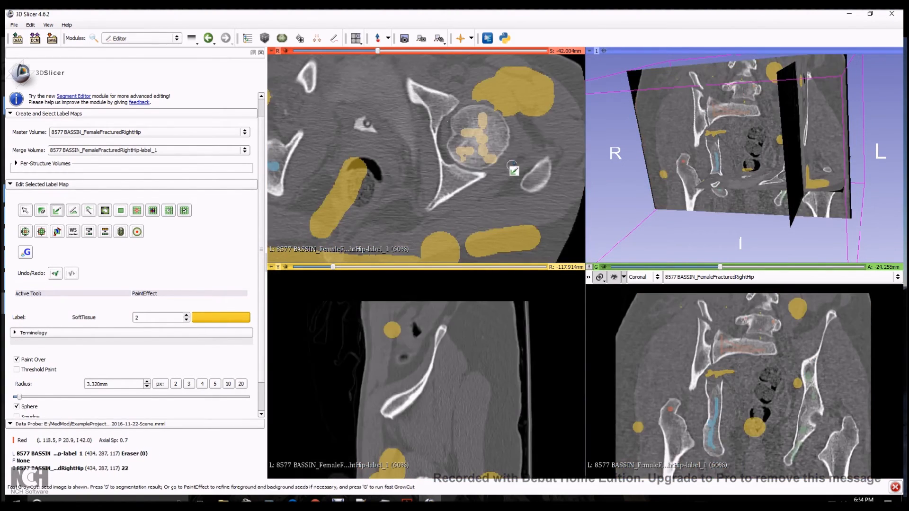
{"action": "left_click_drag", "start_coordinate": [527, 140], "coordinate": [508, 180]}
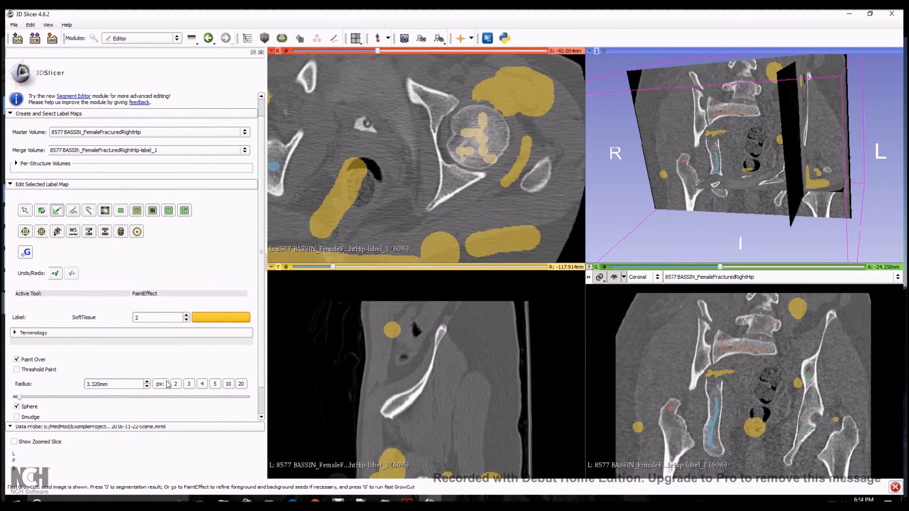
Set the brush radius to 0.332 mm and paint a thin SoftTissue line along the left hip joint gap in the axial slice
{"action": "left_click", "coordinate": [146, 387]}
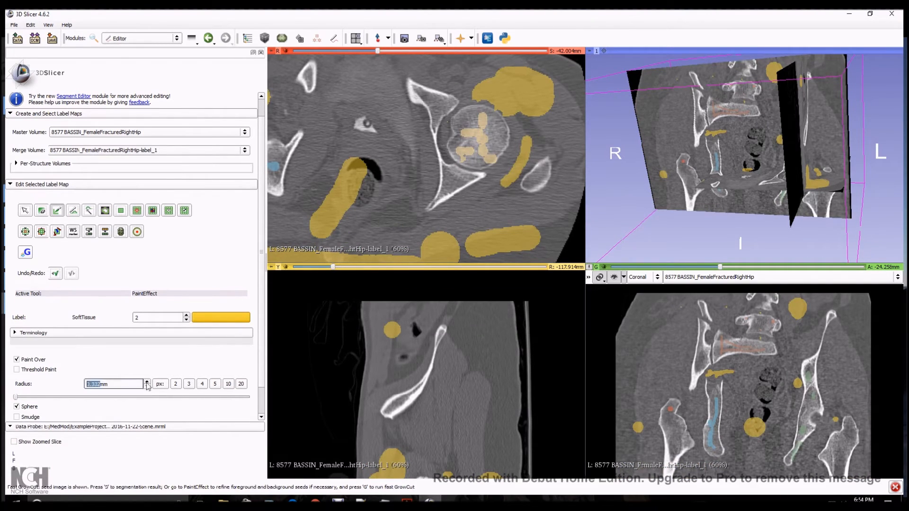
{"action": "right_click_drag", "start_coordinate": [449, 163], "coordinate": [468, 247]}
{"action": "right_click_drag", "start_coordinate": [487, 179], "coordinate": [481, 208]}
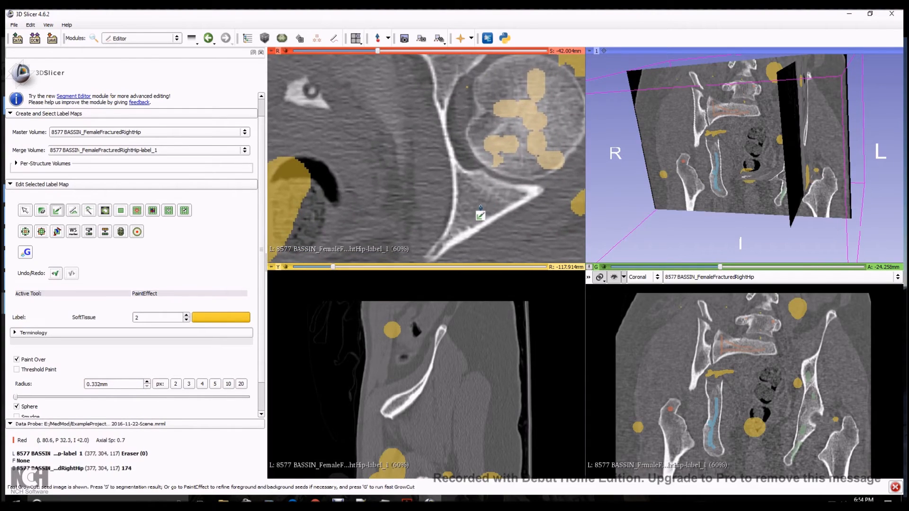
{"action": "left_click_drag", "start_coordinate": [548, 181], "coordinate": [547, 182]}
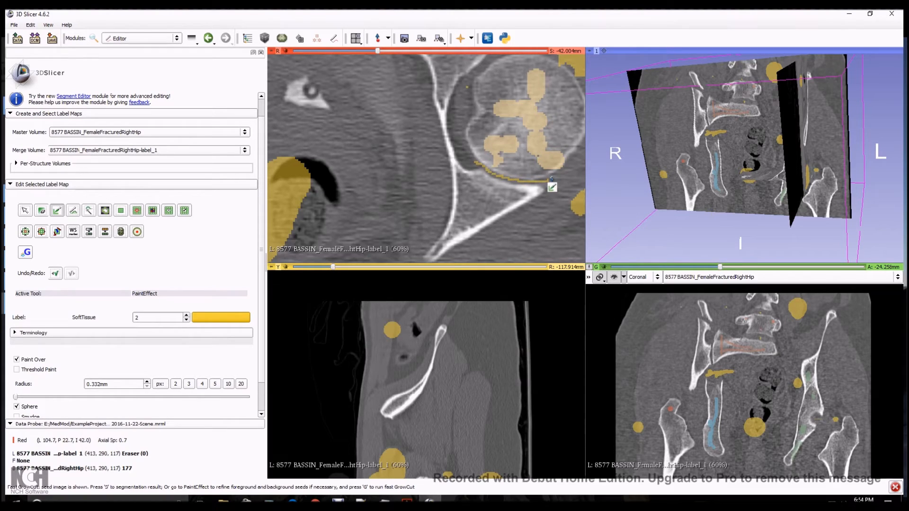
Rerun FastGrowCut and inspect the left hip bone labels and the LeftCoxal spill into soft tissue across the three slice views
{"action": "key", "text": "g"}
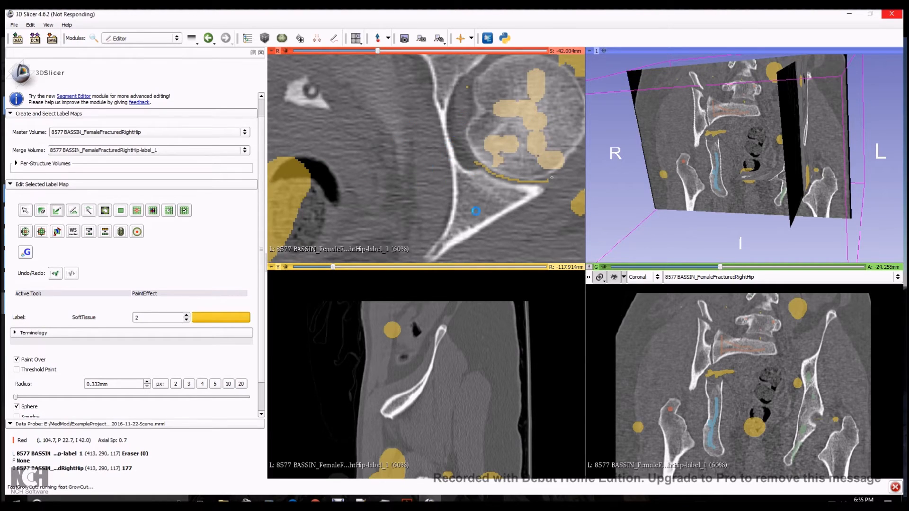
{"action": "scroll", "coordinate": [524, 207], "scroll_direction": "down", "scroll_amount": 15}
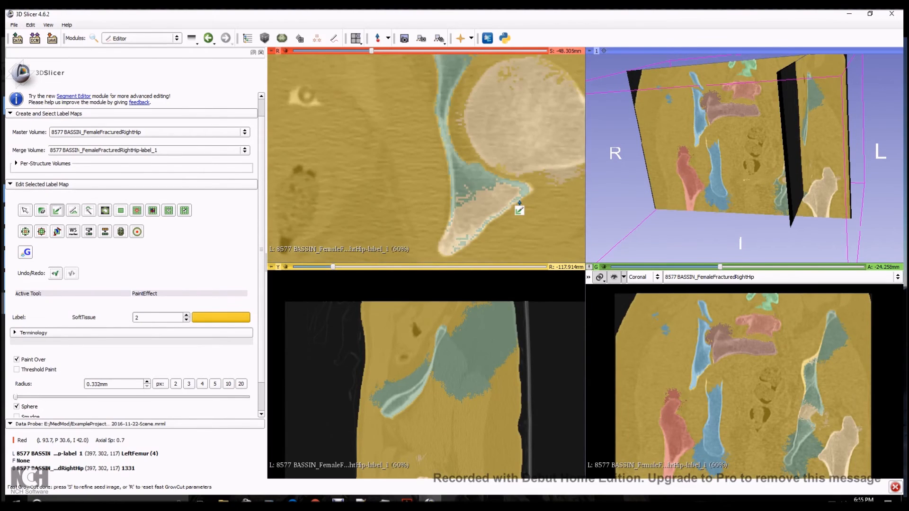
{"action": "middle_click_drag", "start_coordinate": [524, 207], "coordinate": [429, 212]}
{"action": "mouse_move", "coordinate": [471, 183]}
{"action": "right_mouse_down"}
{"action": "mouse_move", "coordinate": [475, 111]}
{"action": "mouse_move", "coordinate": [490, 107]}
{"action": "right_mouse_up"}
{"action": "right_click_drag", "start_coordinate": [485, 190], "coordinate": [486, 99]}
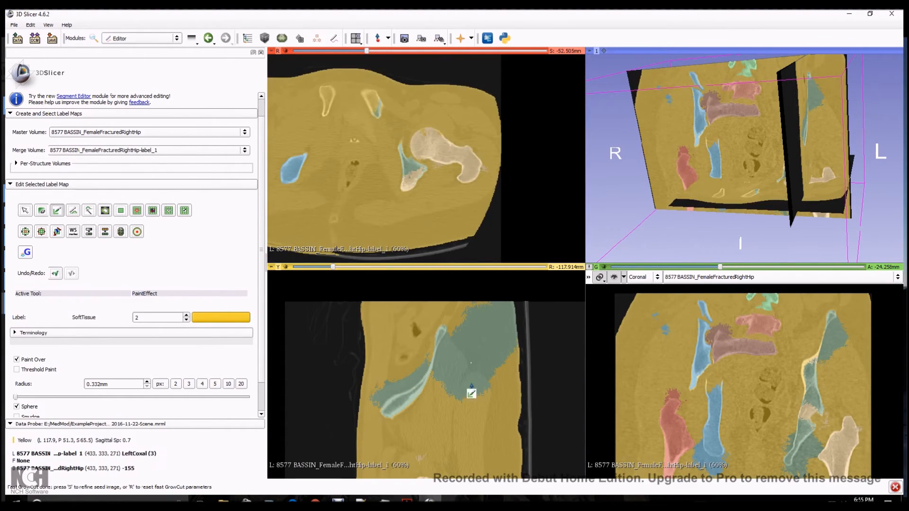
{"action": "middle_click_drag", "start_coordinate": [470, 368], "coordinate": [466, 390]}
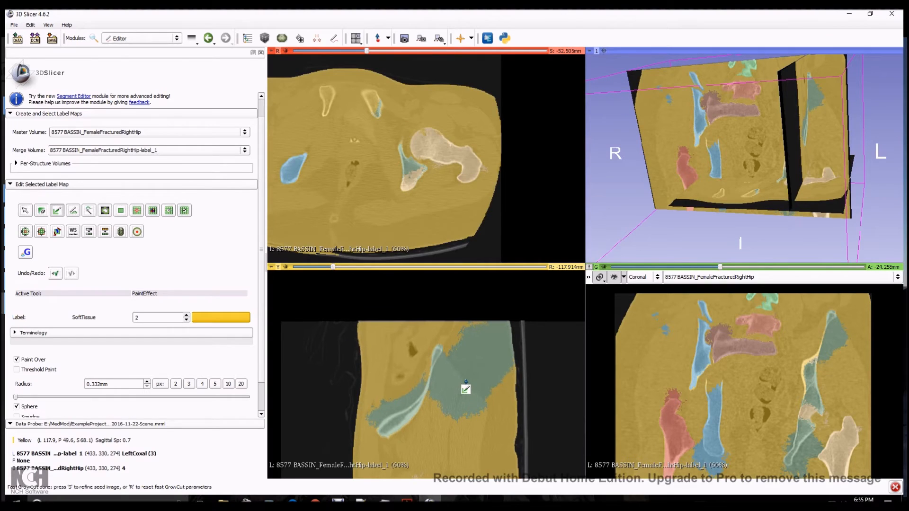
{"action": "key", "text": "shift"}
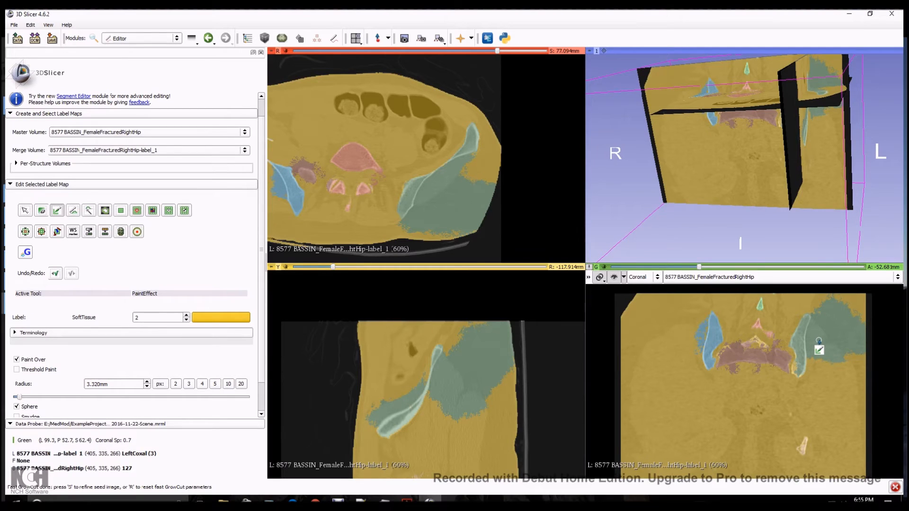
Paint SoftTissue seed strokes on both sides of the left iliac wing in the coronal slice and rerun FastGrowCut
{"action": "key", "text": "s"}
{"action": "key", "text": "s"}
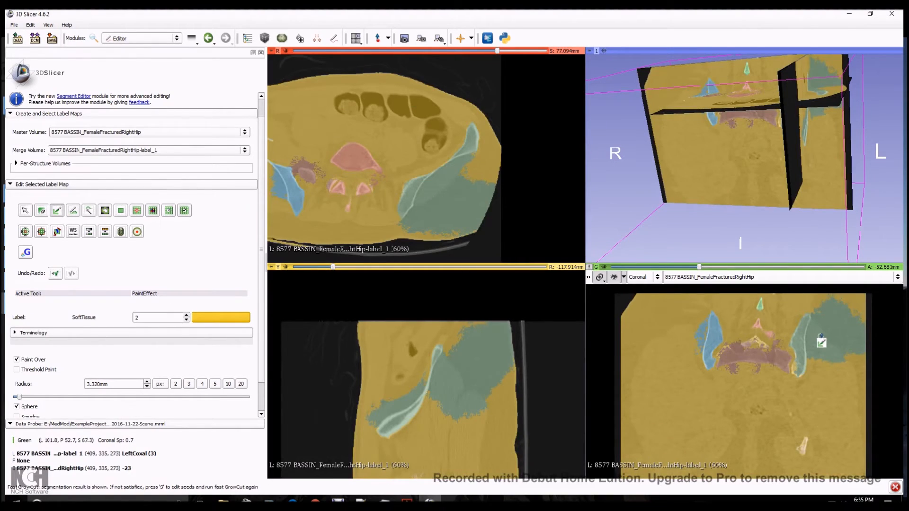
{"action": "key", "text": "s"}
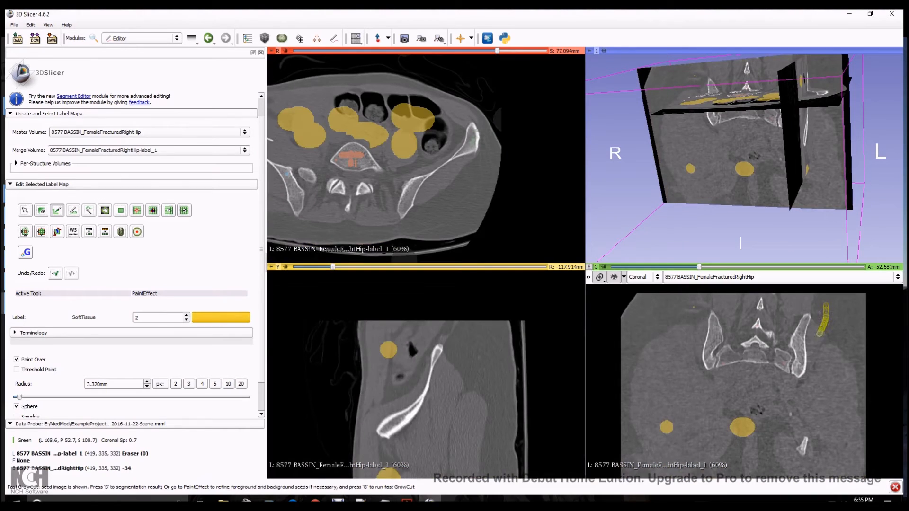
{"action": "left_click_drag", "start_coordinate": [818, 360], "coordinate": [818, 367]}
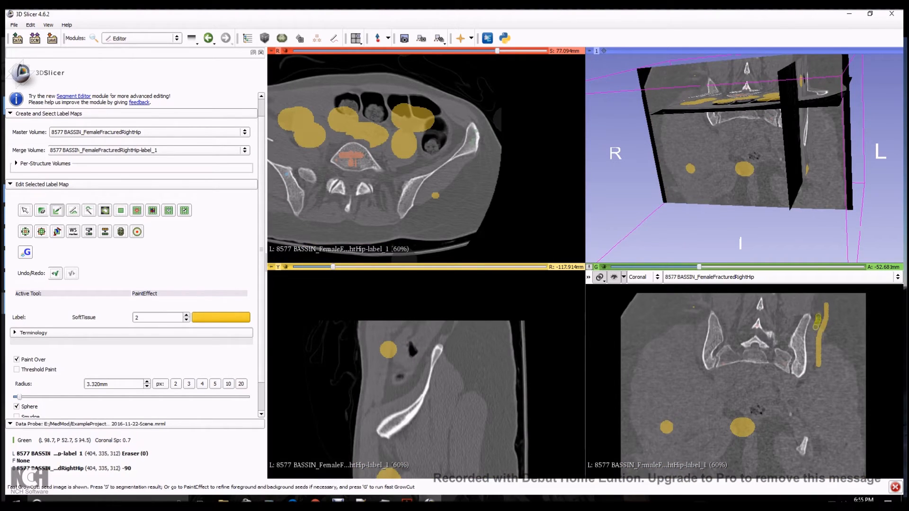
{"action": "left_click_drag", "start_coordinate": [815, 364], "coordinate": [815, 364]}
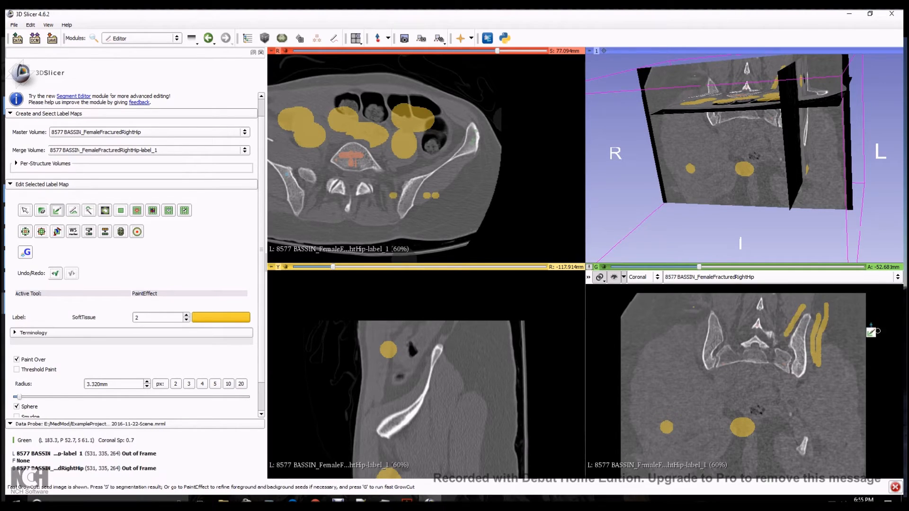
{"action": "key", "text": "g"}
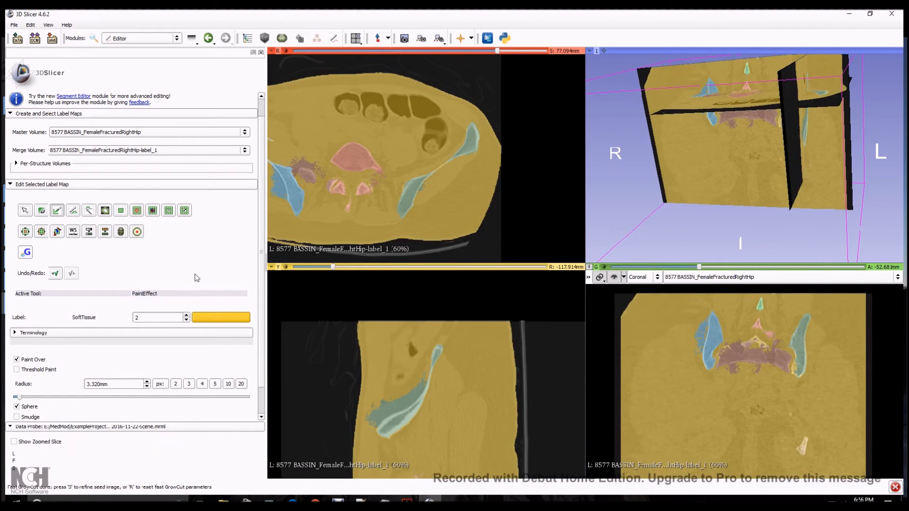
Paint SoftTissue seeds around the right iliac fragment in the axial slice and beside the right iliac wing in the coronal slice, and rerun FastGrowCut
{"action": "middle_click_drag", "start_coordinate": [402, 166], "coordinate": [487, 179]}
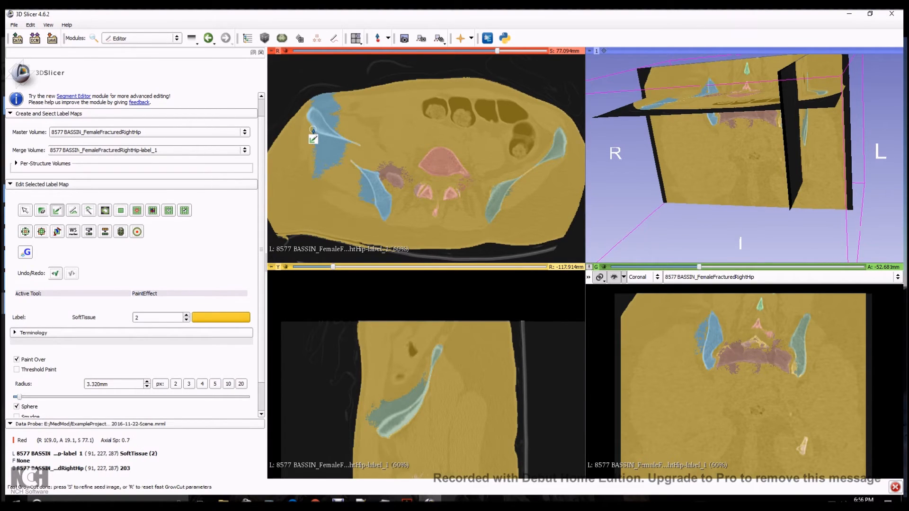
{"action": "key", "text": "s"}
{"action": "mouse_move", "coordinate": [310, 138]}
{"action": "left_mouse_down"}
{"action": "mouse_move", "coordinate": [340, 146]}
{"action": "mouse_move", "coordinate": [328, 108]}
{"action": "left_mouse_up"}
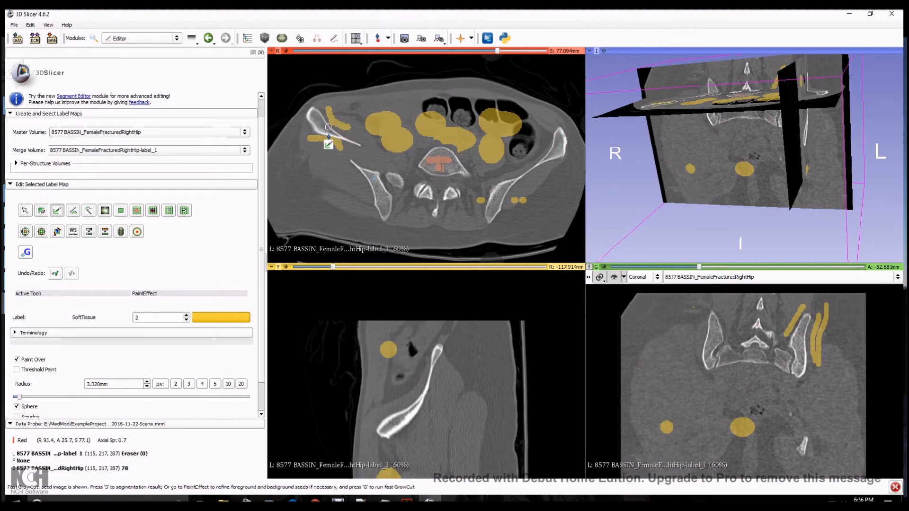
{"action": "left_click_drag", "start_coordinate": [345, 149], "coordinate": [346, 150]}
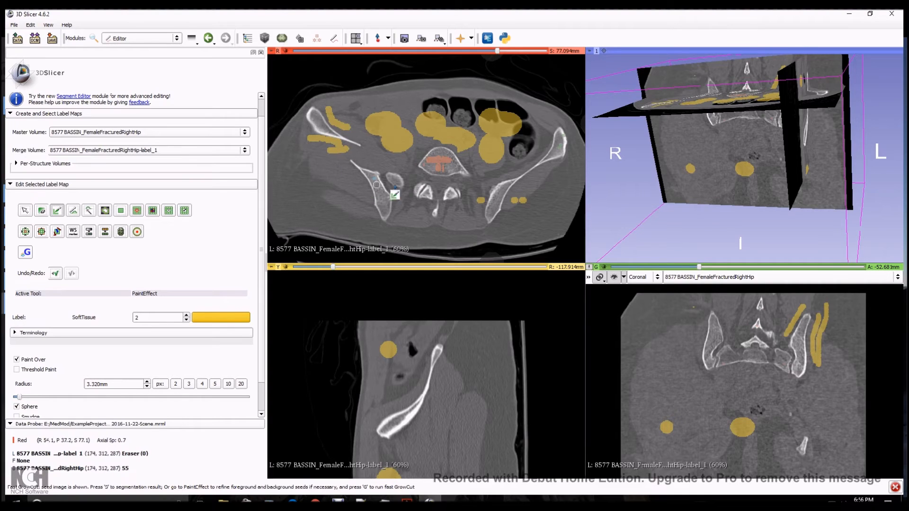
{"action": "left_click_drag", "start_coordinate": [701, 313], "coordinate": [698, 326]}
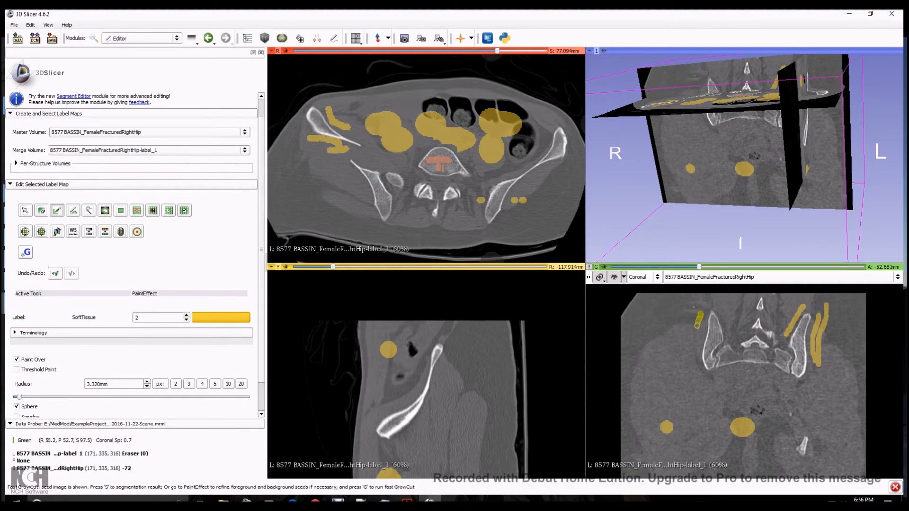
{"action": "key", "text": "g"}
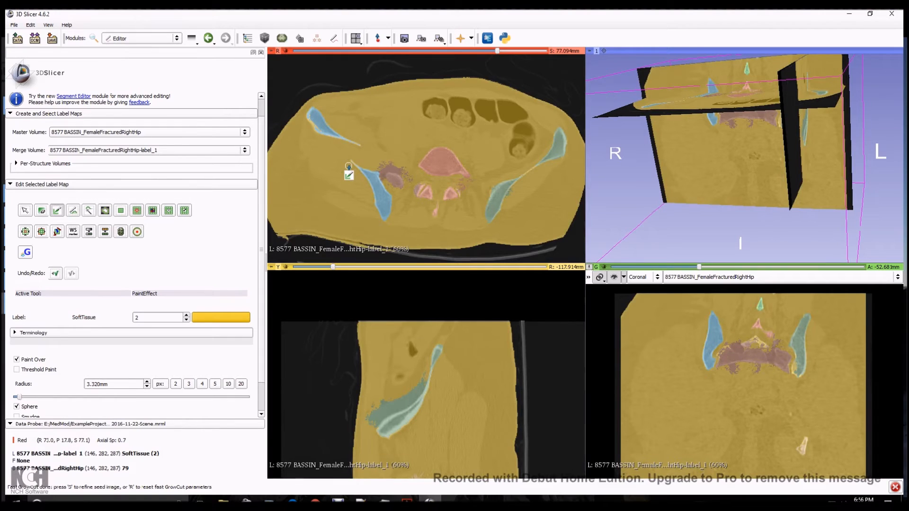
Undo the last label map edit and check the bone labels in lower axial slices and a more anterior coronal slice
{"action": "scroll", "coordinate": [367, 140], "scroll_direction": "down", "scroll_amount": 10}
{"action": "scroll", "coordinate": [367, 139], "scroll_direction": "down", "scroll_amount": 20}
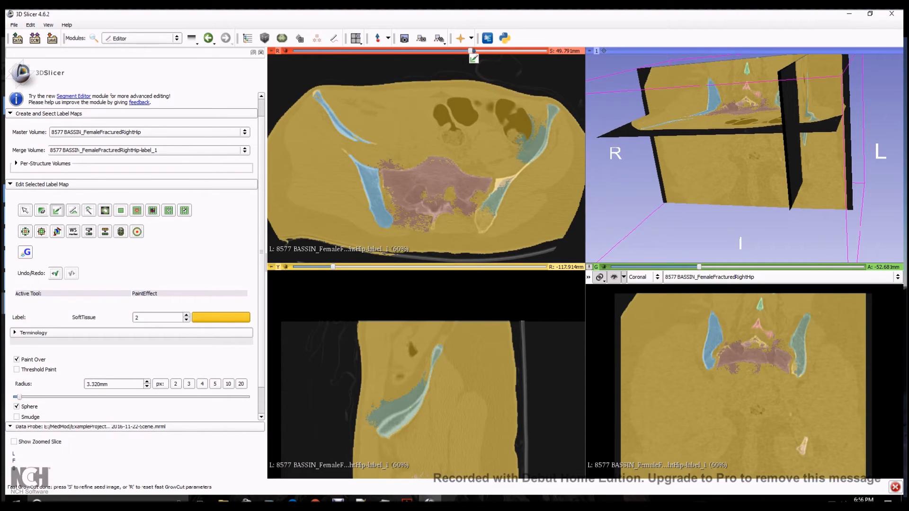
{"action": "mouse_move", "coordinate": [472, 52]}
{"action": "left_mouse_down"}
{"action": "mouse_move", "coordinate": [440, 52]}
{"action": "mouse_move", "coordinate": [470, 52]}
{"action": "left_mouse_up"}
{"action": "left_click", "coordinate": [55, 273]}
{"action": "left_click_drag", "start_coordinate": [471, 51], "coordinate": [373, 53]}
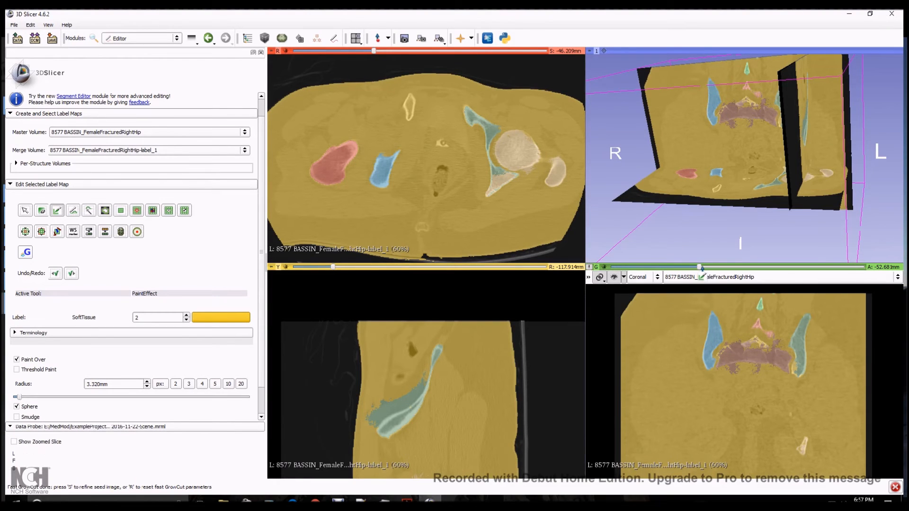
{"action": "left_click_drag", "start_coordinate": [700, 267], "coordinate": [718, 268]}
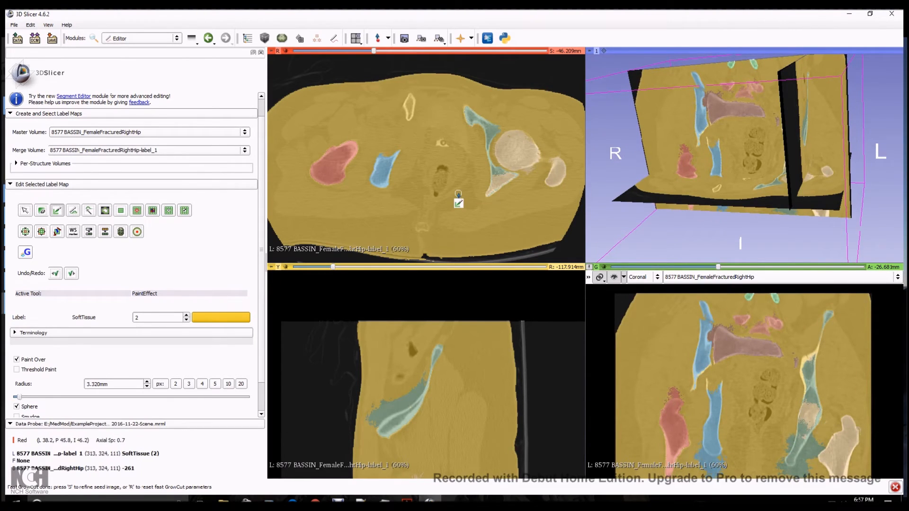
Switch to the seed image and save the scene as the Medical Reality Bundle 2016-11-22-Scene.mrb
{"action": "key", "text": "s"}
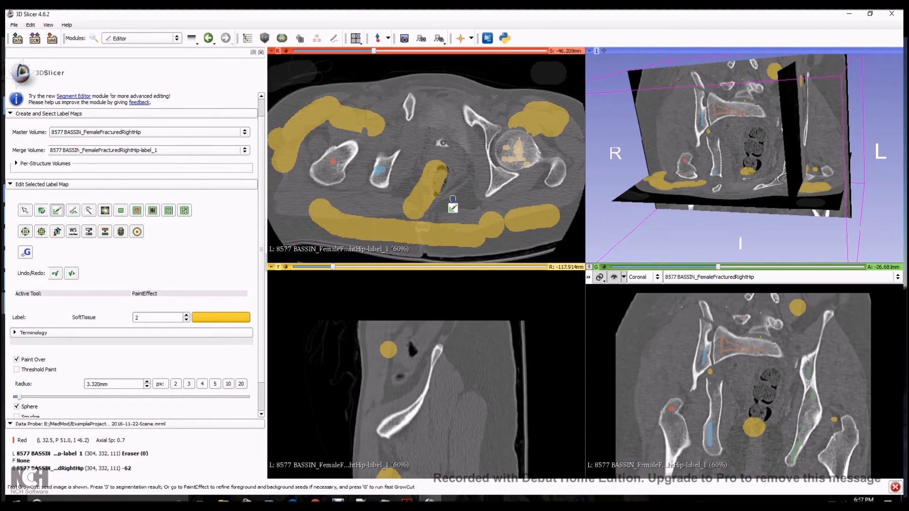
{"action": "left_click", "coordinate": [52, 38]}
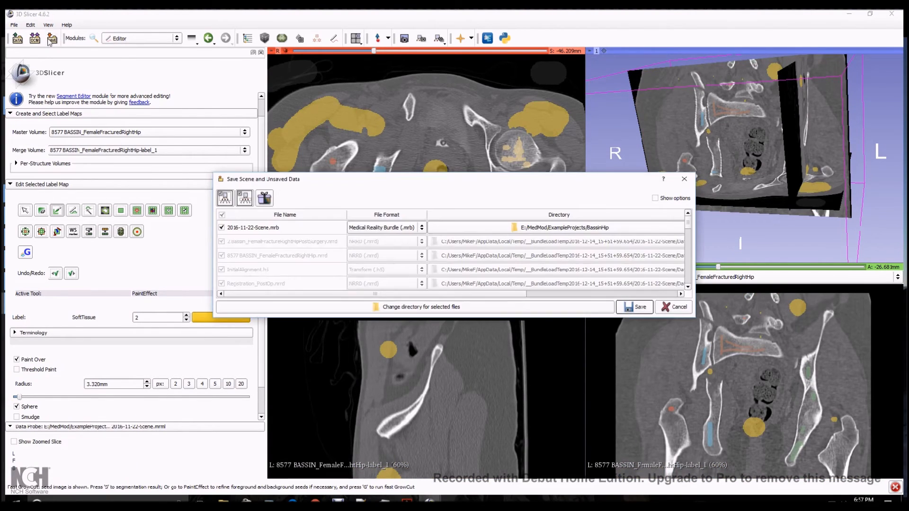
{"action": "left_click", "coordinate": [621, 307]}
{"action": "left_click", "coordinate": [511, 260]}
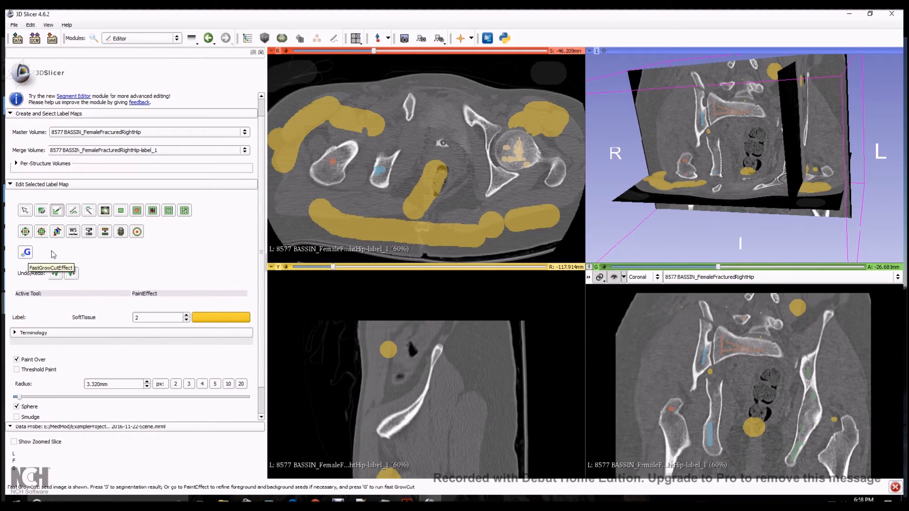
Activate the FastGrowCut effect and stop its running segmenter
{"action": "scroll", "coordinate": [97, 261], "scroll_direction": "down", "scroll_amount": 1}
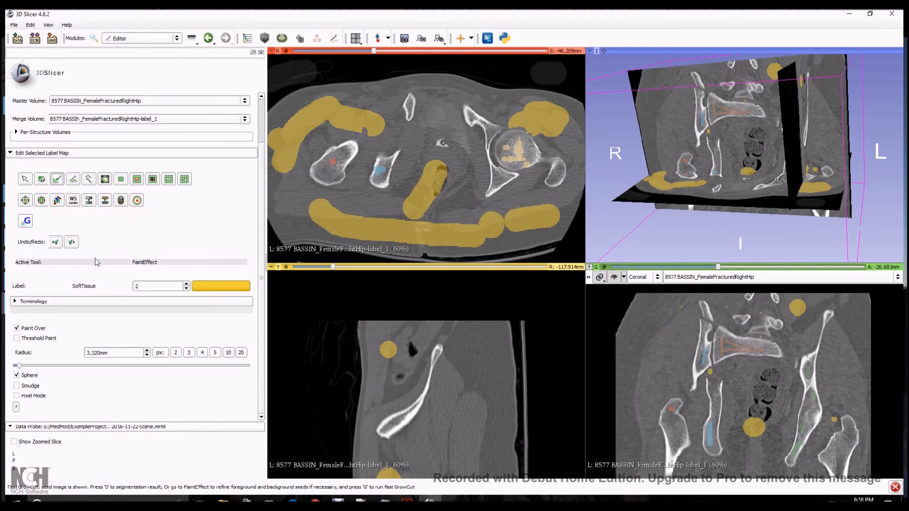
{"action": "left_click", "coordinate": [28, 223]}
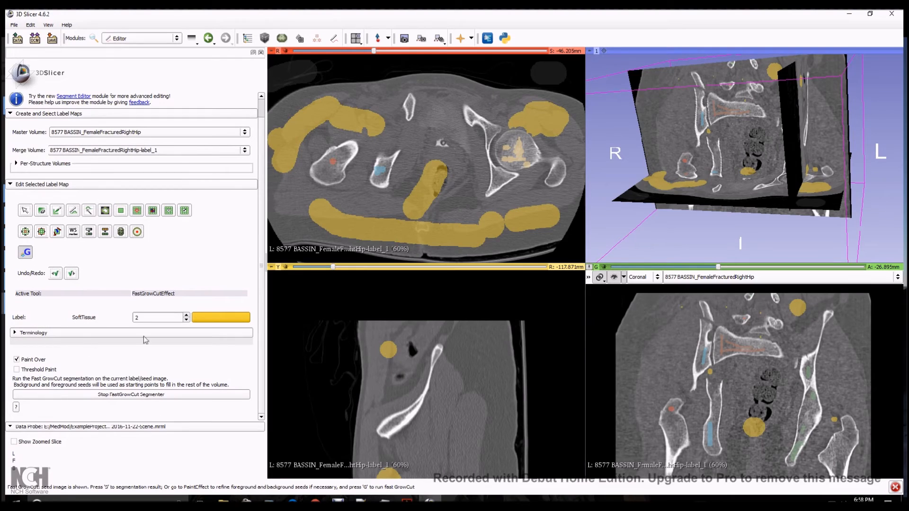
{"action": "left_click", "coordinate": [121, 395]}
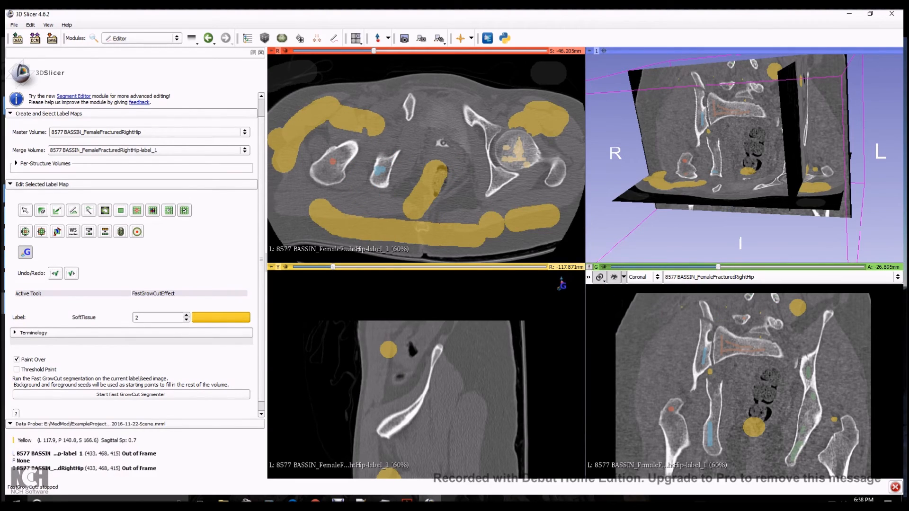
Display the 8577 BASSIN_FastGrowCutProc-label map in the slice views and inspect its bone labels in axial slices and in 3D
{"action": "left_click", "coordinate": [589, 277]}
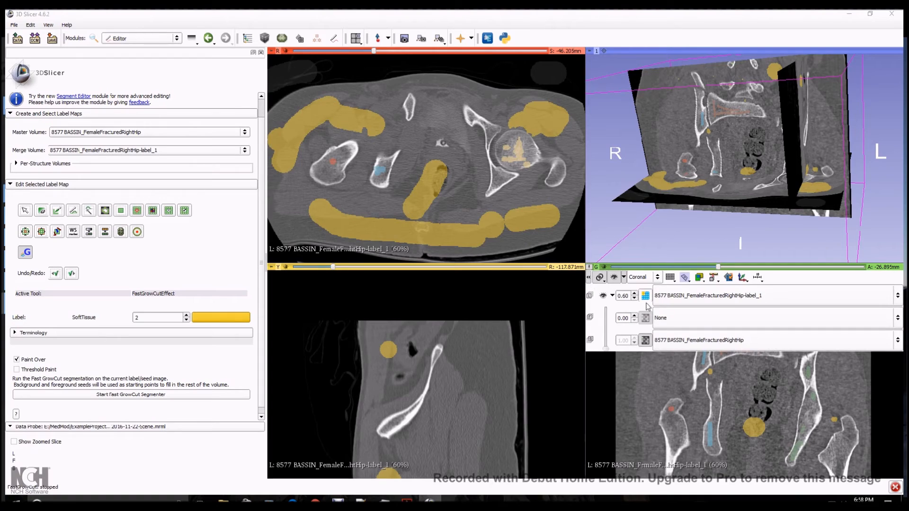
{"action": "left_click", "coordinate": [752, 298]}
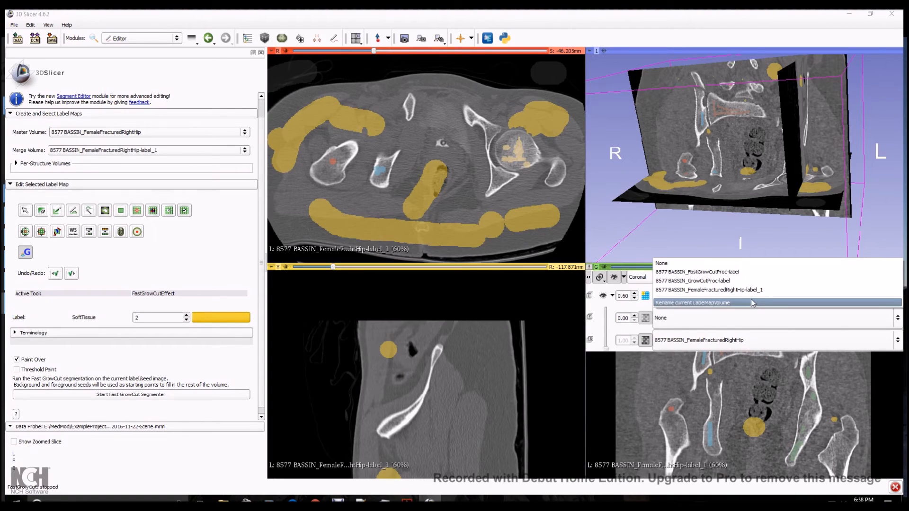
{"action": "left_click", "coordinate": [758, 262]}
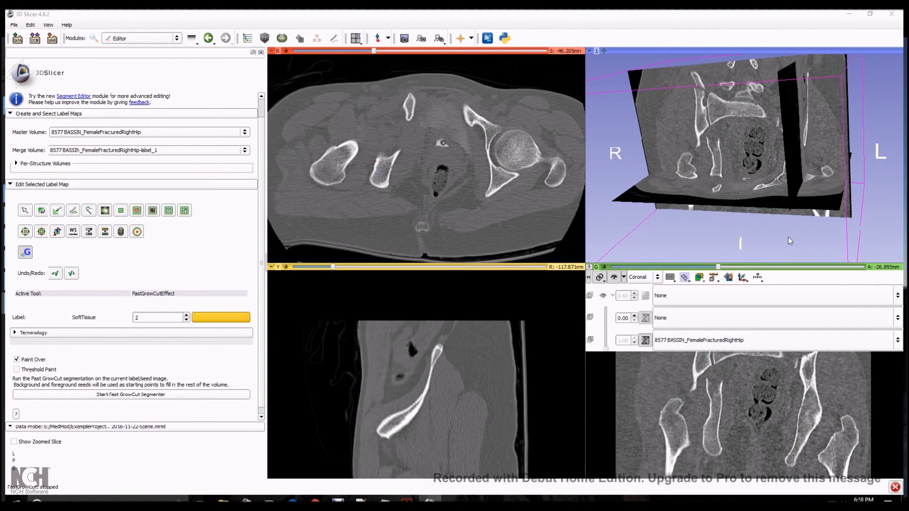
{"action": "left_click", "coordinate": [683, 297]}
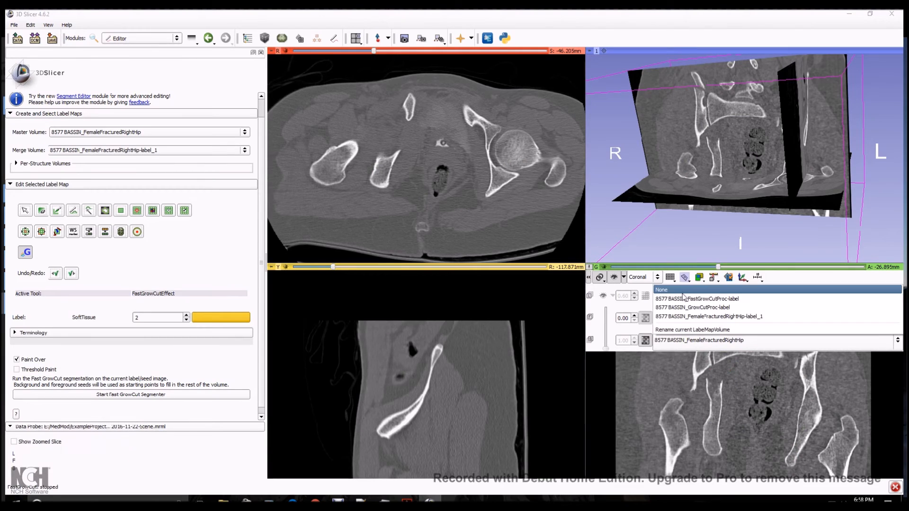
{"action": "left_click", "coordinate": [687, 299]}
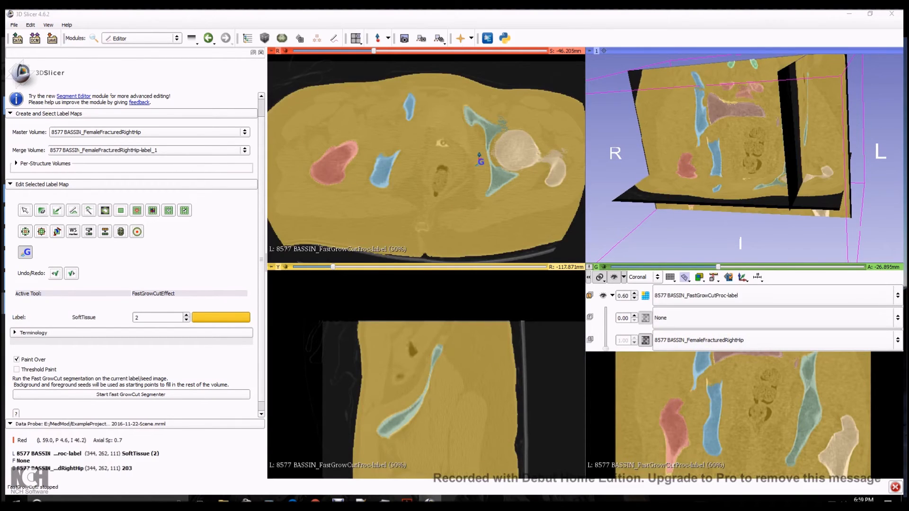
{"action": "scroll", "coordinate": [457, 179], "scroll_direction": "down", "scroll_amount": 8}
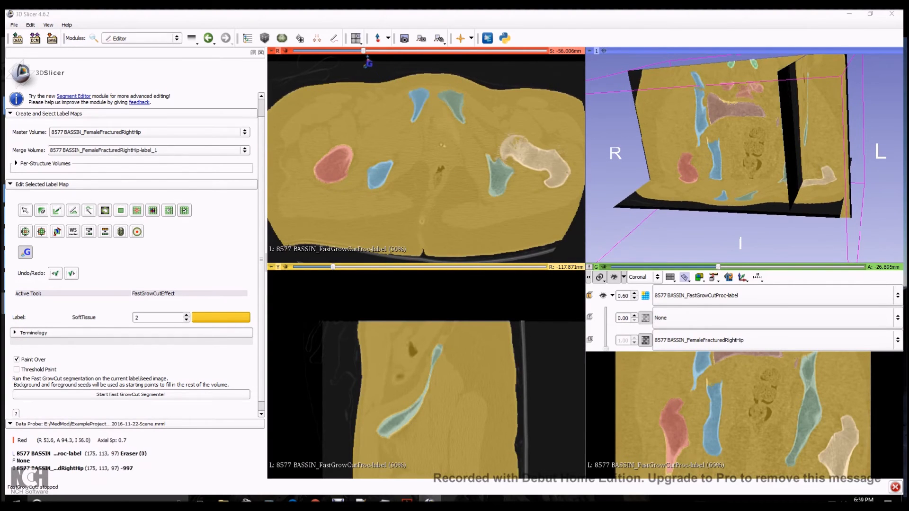
{"action": "left_click_drag", "start_coordinate": [363, 50], "coordinate": [427, 66]}
{"action": "mouse_move", "coordinate": [777, 188]}
{"action": "left_mouse_down"}
{"action": "mouse_move", "coordinate": [785, 148]}
{"action": "mouse_move", "coordinate": [874, 181]}
{"action": "mouse_move", "coordinate": [855, 215]}
{"action": "mouse_move", "coordinate": [707, 170]}
{"action": "mouse_move", "coordinate": [694, 196]}
{"action": "mouse_move", "coordinate": [743, 163]}
{"action": "mouse_move", "coordinate": [752, 185]}
{"action": "mouse_move", "coordinate": [774, 184]}
{"action": "mouse_move", "coordinate": [787, 199]}
{"action": "left_mouse_up"}
{"action": "left_click_drag", "start_coordinate": [717, 181], "coordinate": [736, 177]}
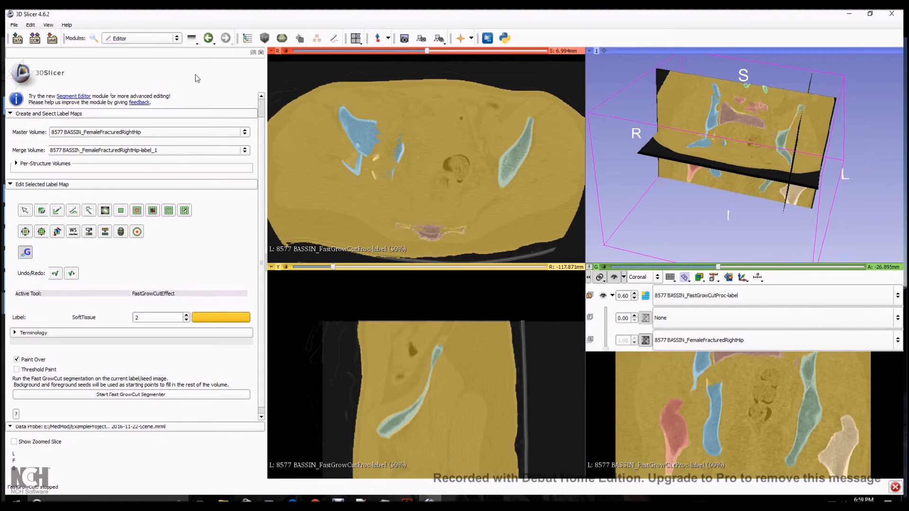
Switch to the Label Map Smoothing module
{"action": "left_click", "coordinate": [177, 39]}
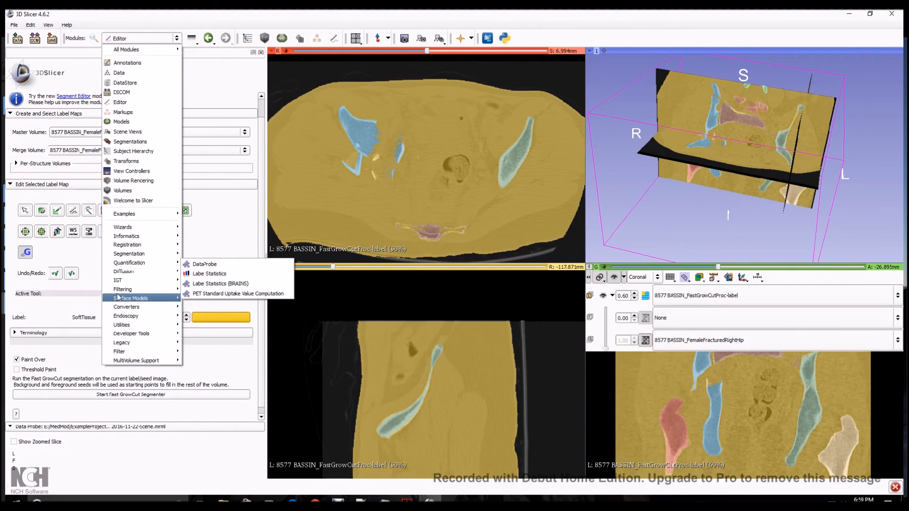
{"action": "mouse_move", "coordinate": [122, 297]}
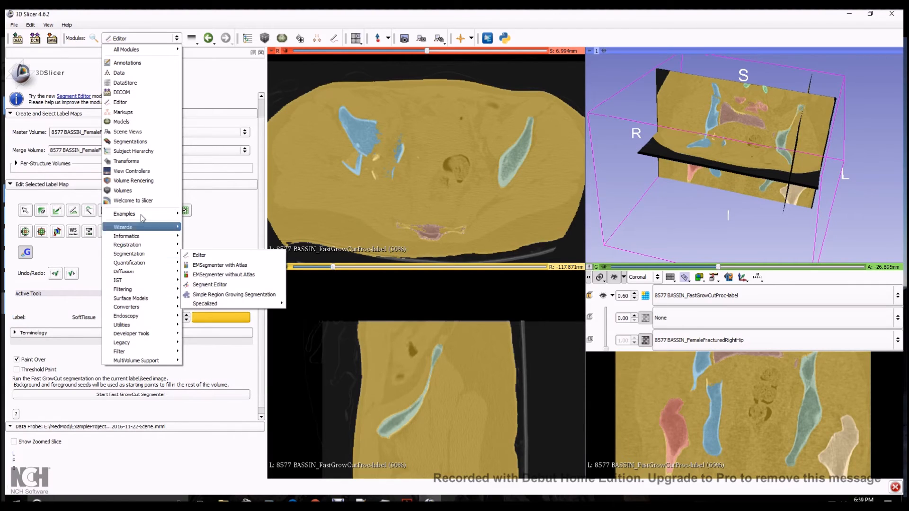
{"action": "mouse_move", "coordinate": [175, 51]}
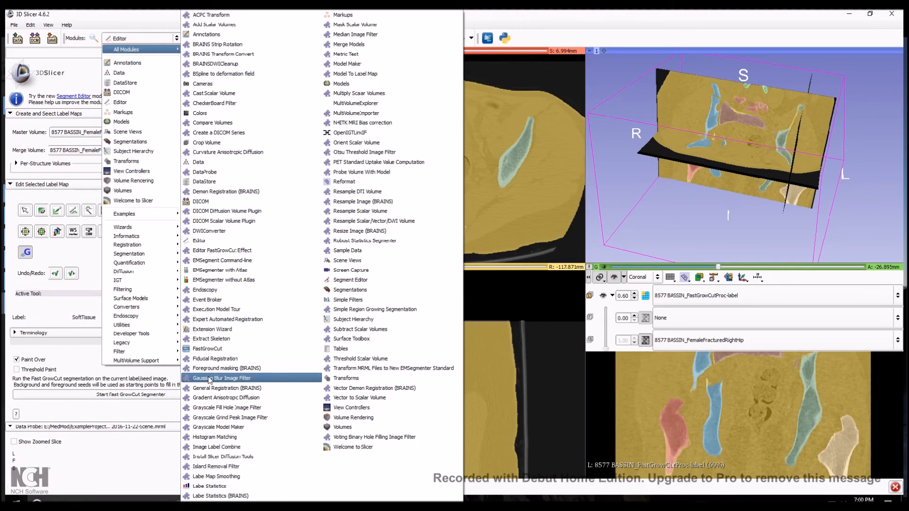
{"action": "left_click", "coordinate": [211, 477]}
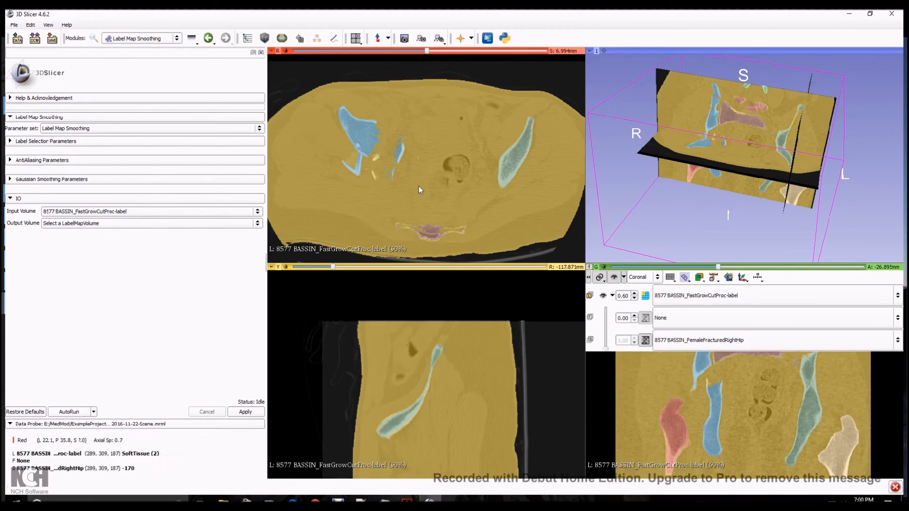
Expand the label selection and anti-aliasing parameters of the label map smoothing
{"action": "left_click", "coordinate": [135, 131]}
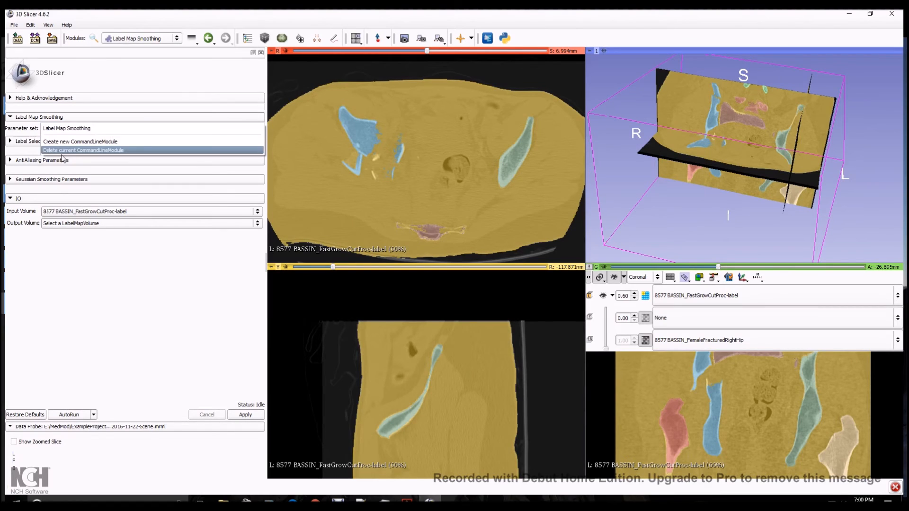
{"action": "left_click", "coordinate": [21, 289]}
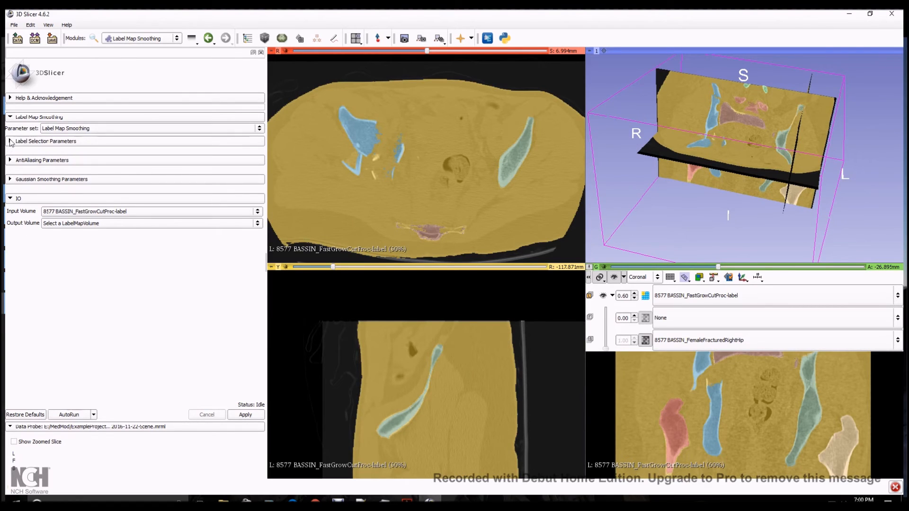
{"action": "left_click", "coordinate": [10, 141]}
{"action": "left_click", "coordinate": [10, 171]}
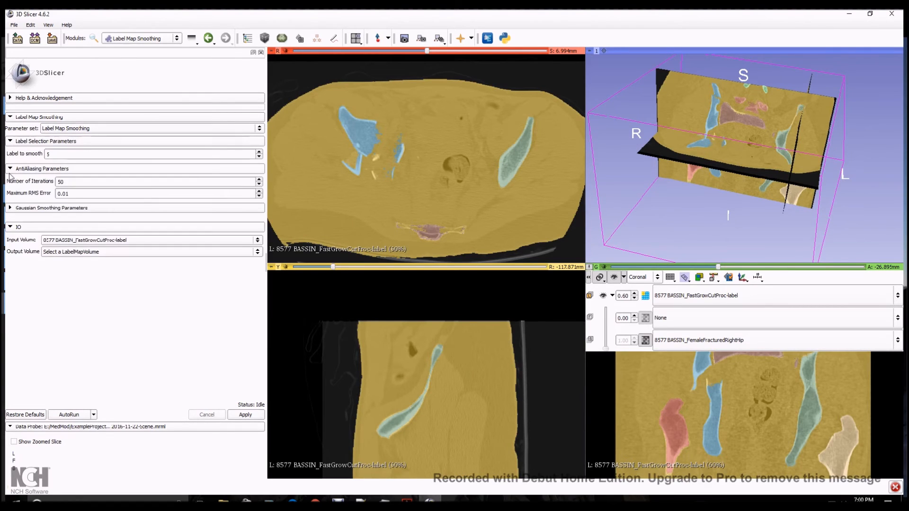
Look up the LeftCoxal label number in the Hips.ctbl color table in Notepad++ and set the label to smooth to 3 in 3D Slicer
{"action": "left_click", "coordinate": [50, 153]}
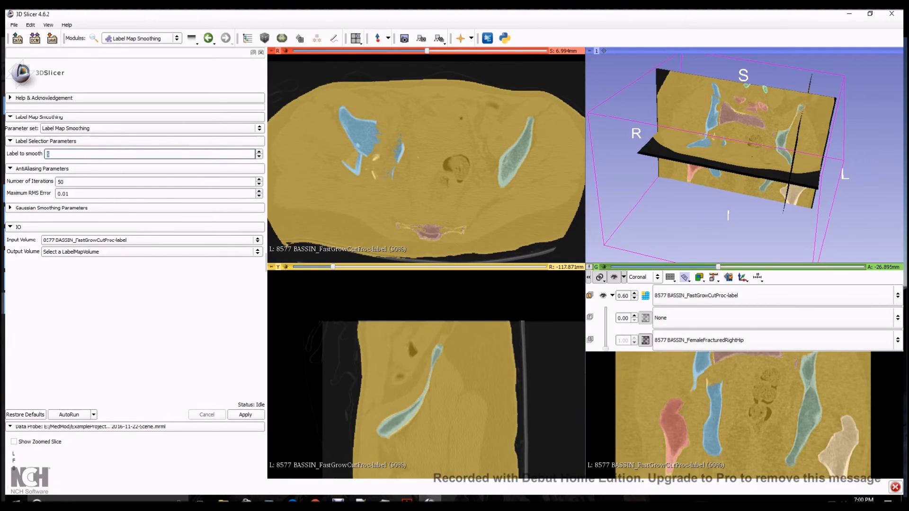
{"action": "left_click", "coordinate": [361, 500]}
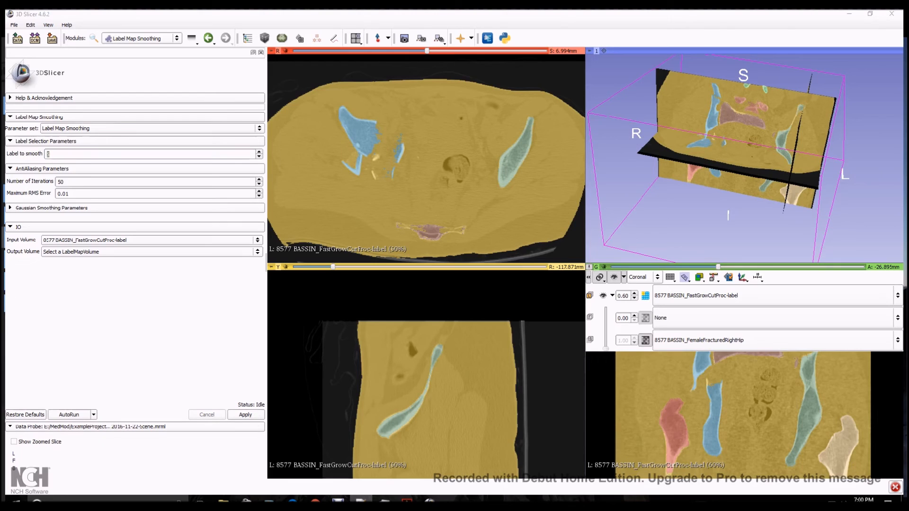
{"action": "left_click_drag", "start_coordinate": [293, 108], "coordinate": [450, 112]}
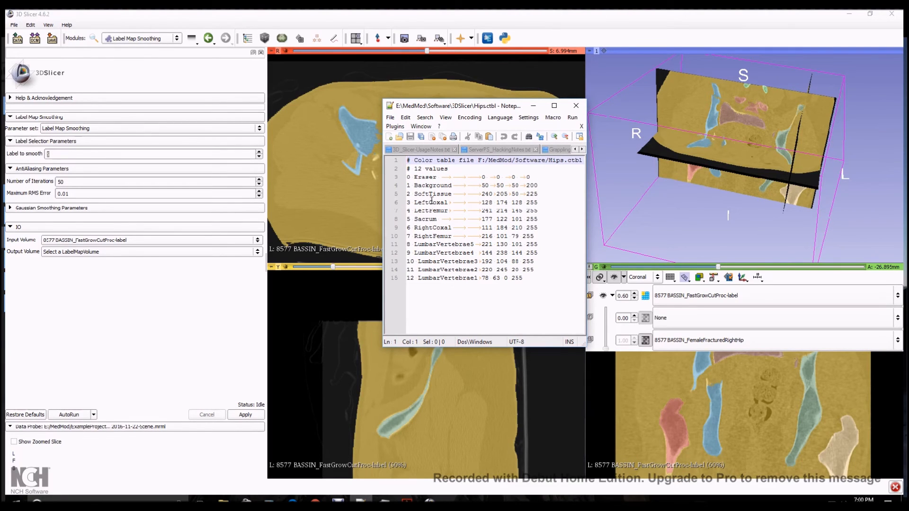
{"action": "left_click", "coordinate": [414, 202]}
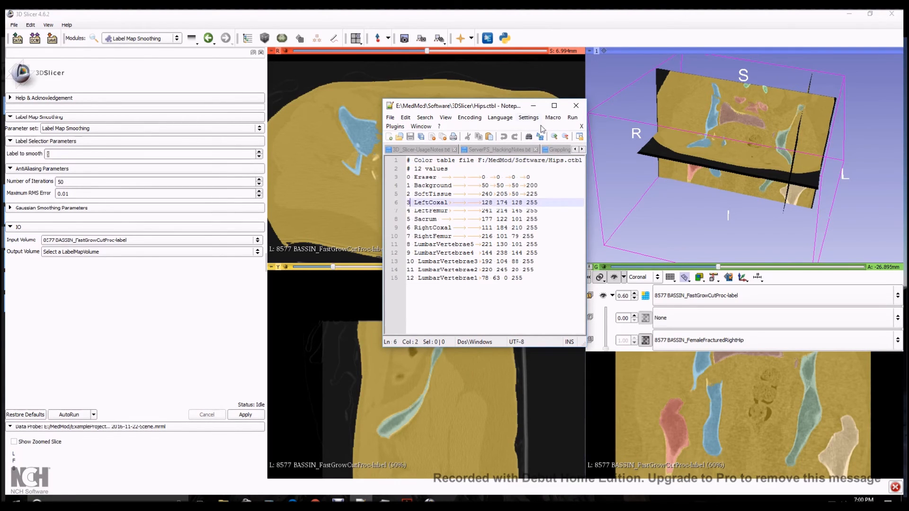
{"action": "left_click_drag", "start_coordinate": [512, 114], "coordinate": [0, 143]}
{"action": "left_click", "coordinate": [65, 154]}
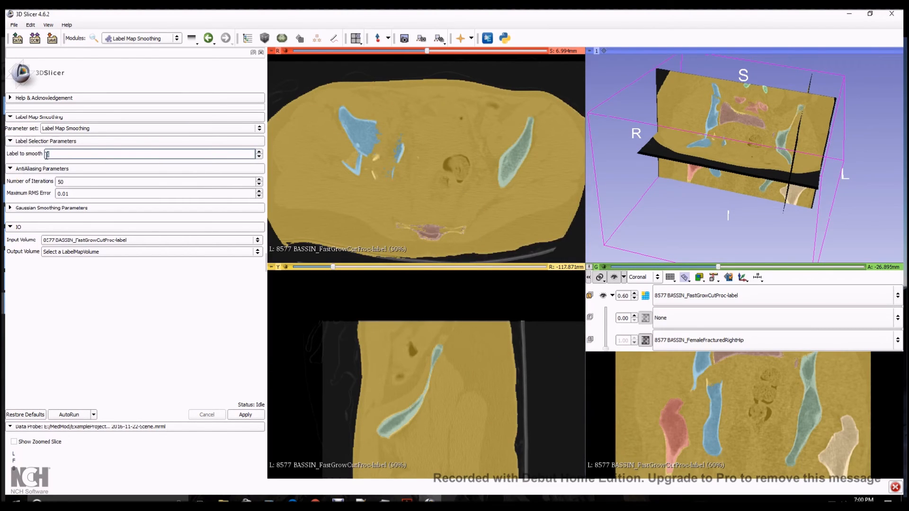
{"action": "type", "text": "6"}
Expand the Gaussian smoothing parameters and choose 8577 BASSIN_FastGrowCutProc-label as the input volume
{"action": "left_click", "coordinate": [46, 211]}
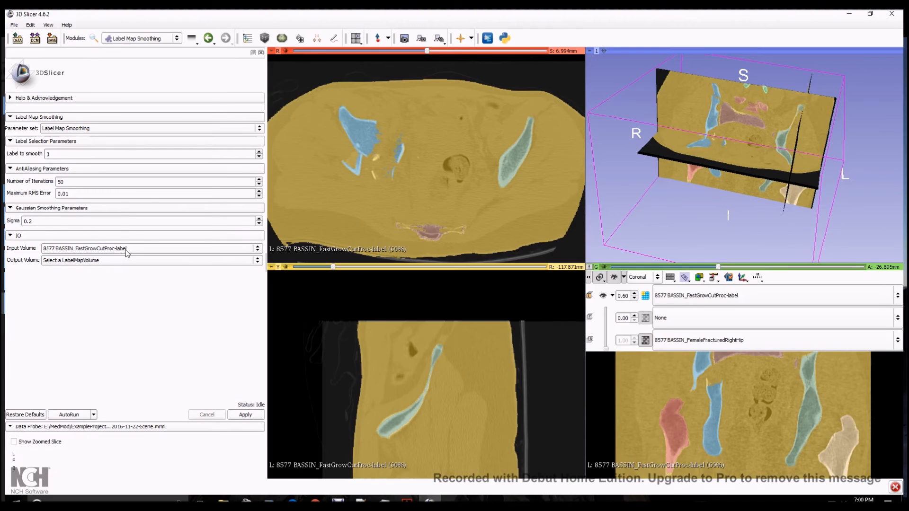
{"action": "left_click", "coordinate": [150, 251]}
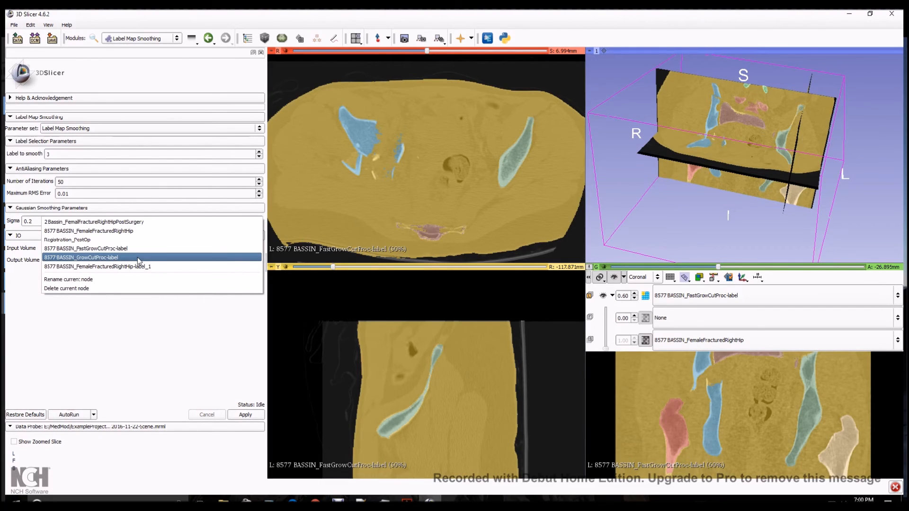
{"action": "left_click", "coordinate": [100, 249]}
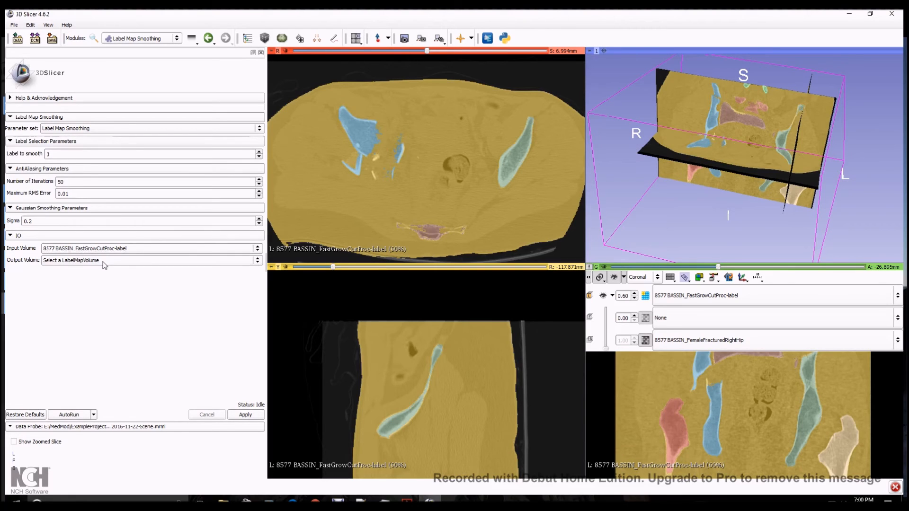
Create a new output label map volume named LeftCoxalSmoothed and run the smoothing
{"action": "left_click", "coordinate": [104, 262]}
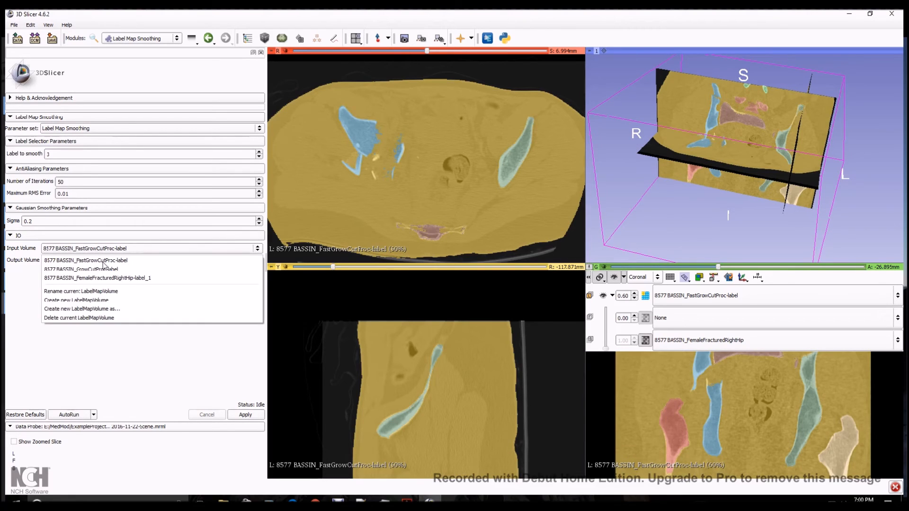
{"action": "left_click", "coordinate": [94, 308]}
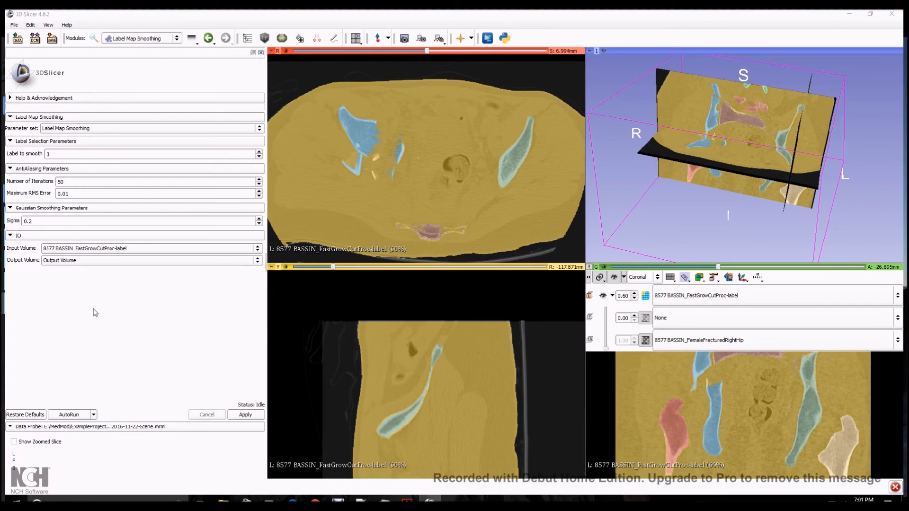
{"action": "type", "text": "L"}
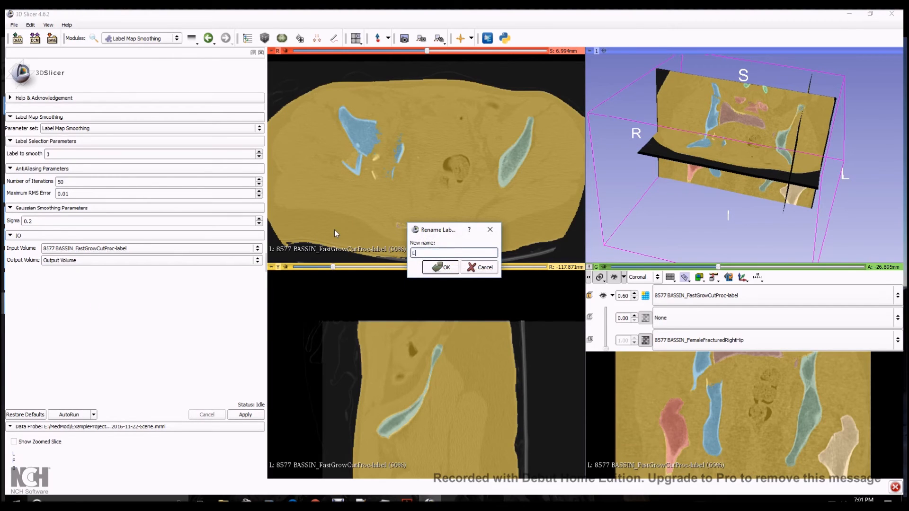
{"action": "type", "text": "eftCoxalSm"}
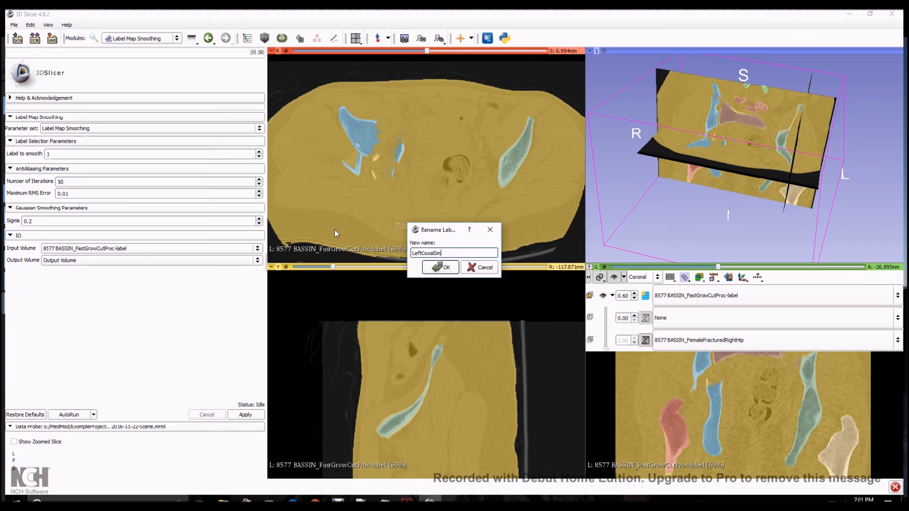
{"action": "type", "text": "oothed"}
{"action": "left_click", "coordinate": [438, 267]}
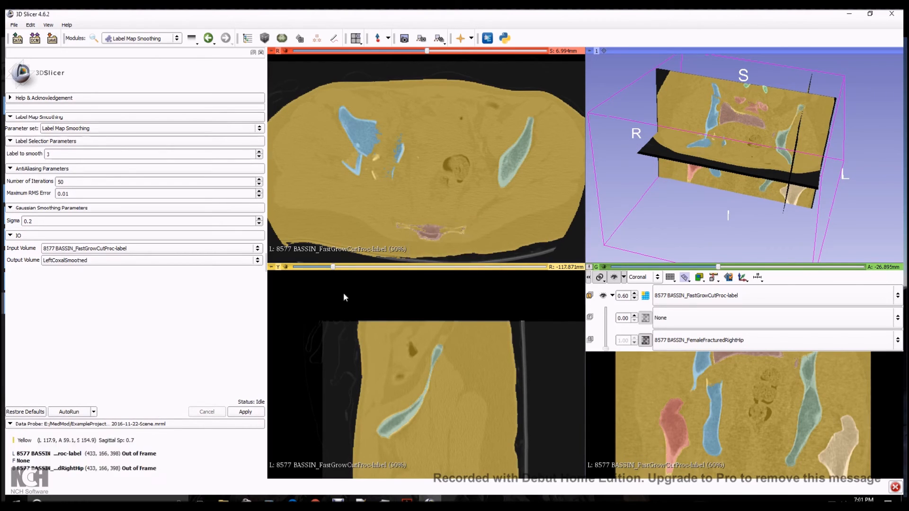
{"action": "left_click", "coordinate": [255, 411]}
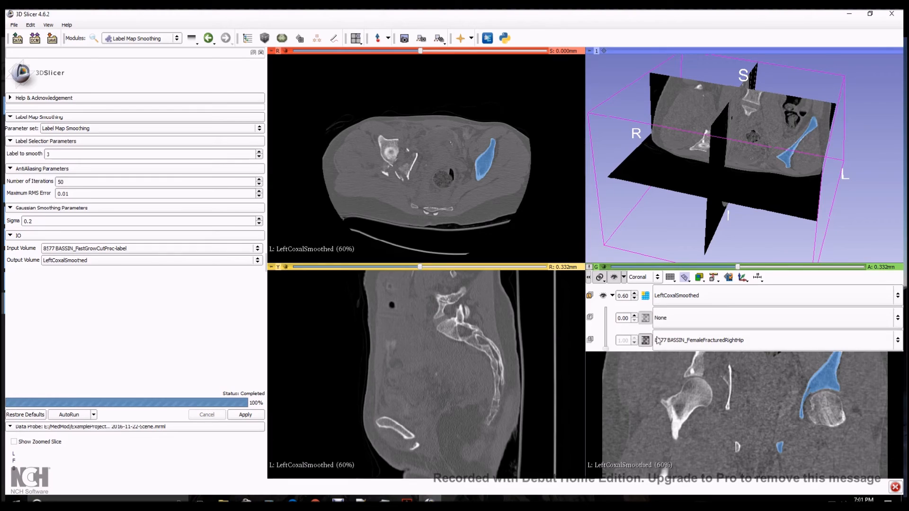
Show 8577 BASSIN_FastGrowCutProc-label as the slice background and compare it with LeftCoxalSmoothed by hiding and reshowing the smoothed label
{"action": "left_click", "coordinate": [683, 348]}
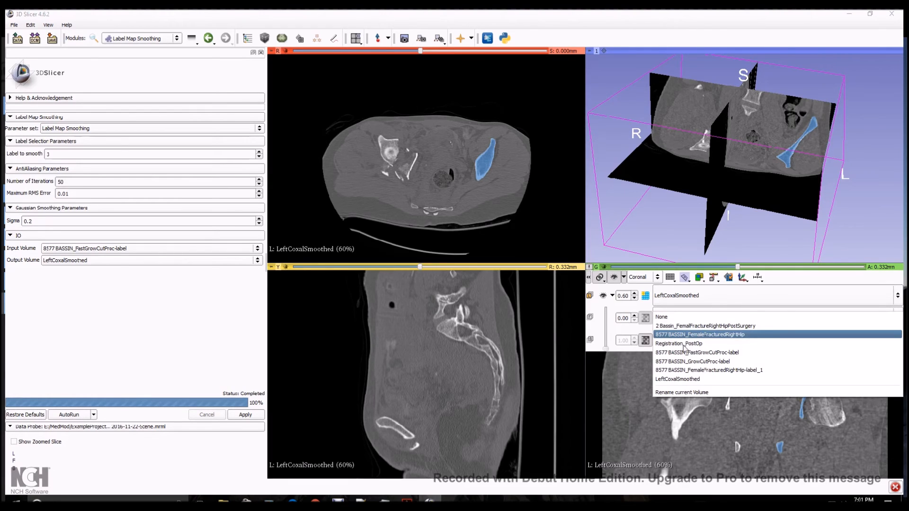
{"action": "left_click", "coordinate": [685, 353]}
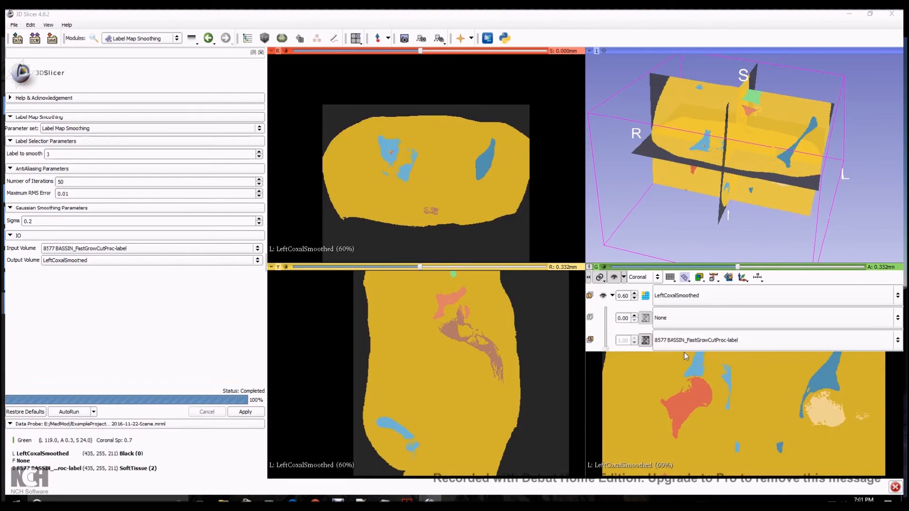
{"action": "middle_click_drag", "start_coordinate": [790, 382], "coordinate": [731, 410]}
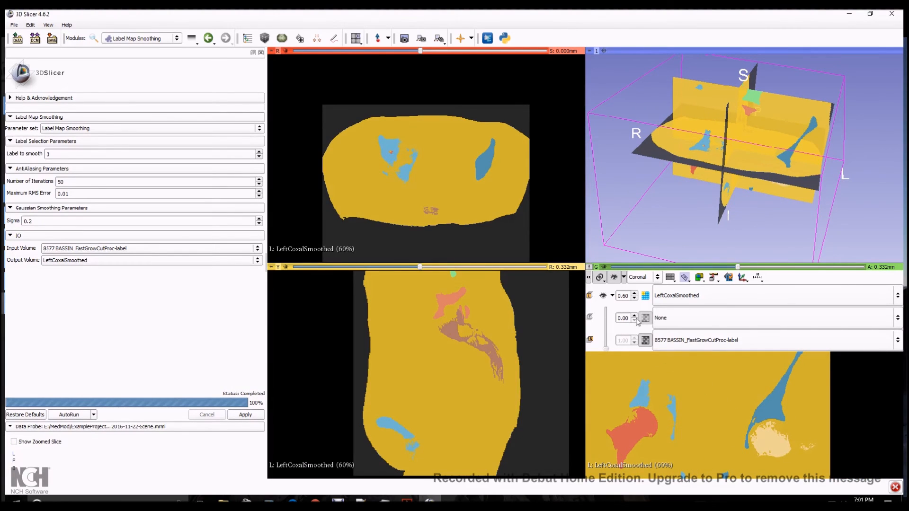
{"action": "left_click", "coordinate": [602, 296]}
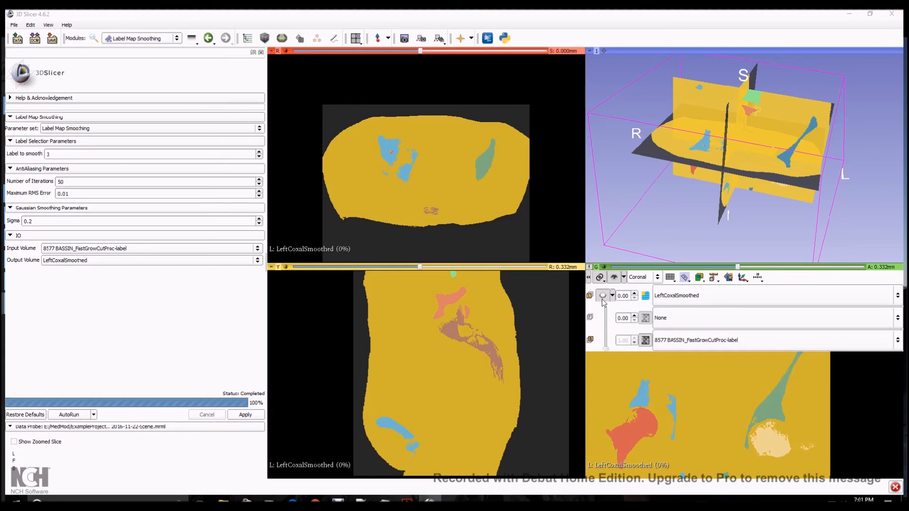
{"action": "left_click", "coordinate": [604, 296]}
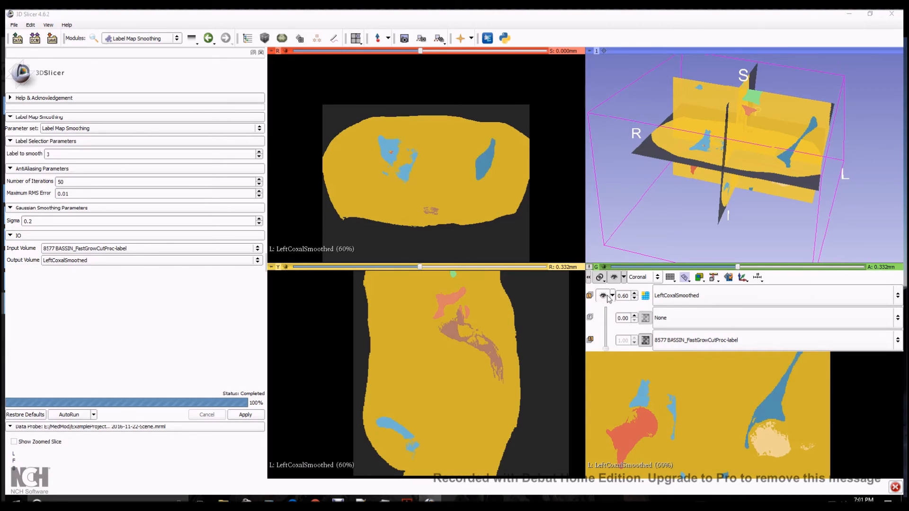
Fade the LeftCoxalSmoothed opacity to 0.00 and back to 0.60 to compare the left coxal bone before and after smoothing
{"action": "mouse_move", "coordinate": [608, 298]}
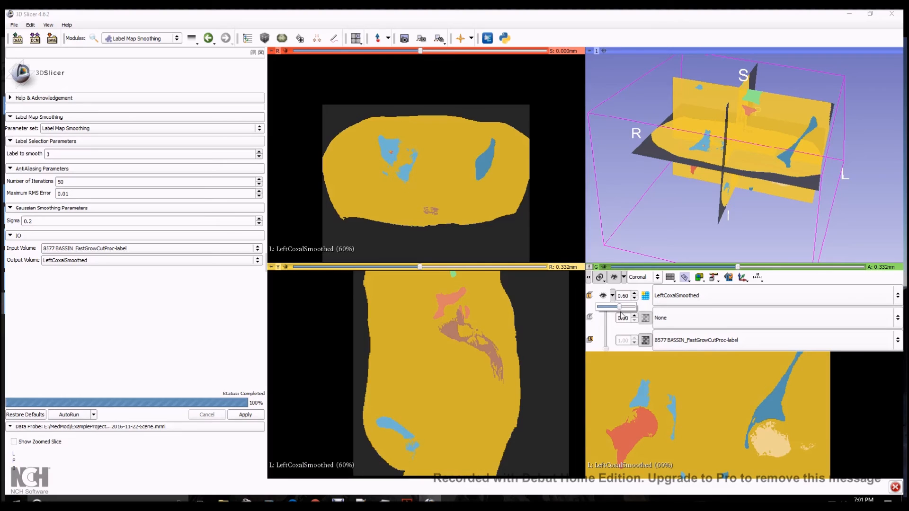
{"action": "left_click_drag", "start_coordinate": [619, 307], "coordinate": [599, 306]}
{"action": "right_click_drag", "start_coordinate": [714, 368], "coordinate": [726, 437]}
{"action": "middle_click_drag", "start_coordinate": [680, 397], "coordinate": [675, 392]}
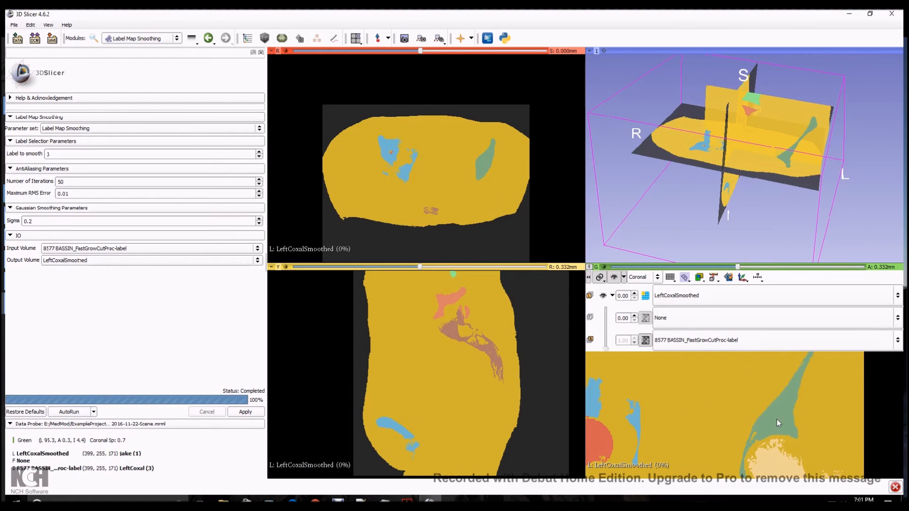
{"action": "key", "text": "shift"}
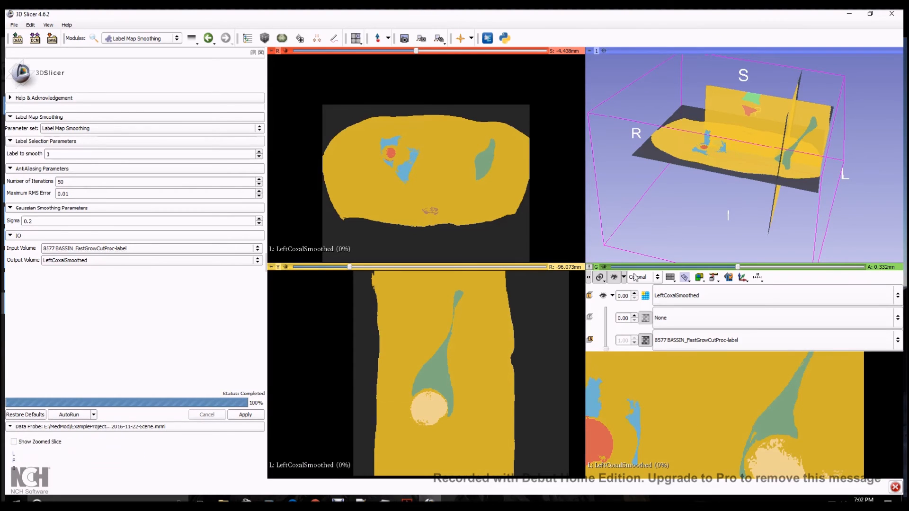
{"action": "mouse_move", "coordinate": [618, 296]}
{"action": "left_click_drag", "start_coordinate": [599, 307], "coordinate": [619, 308]}
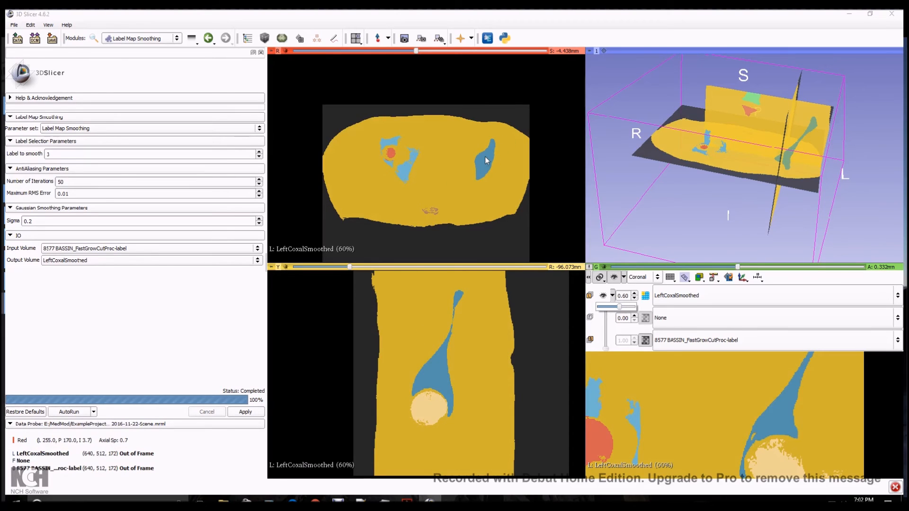
Examine the smoothed left coxal label around the left femoral head in linked axial, sagittal and coronal slices
{"action": "key", "text": "shift"}
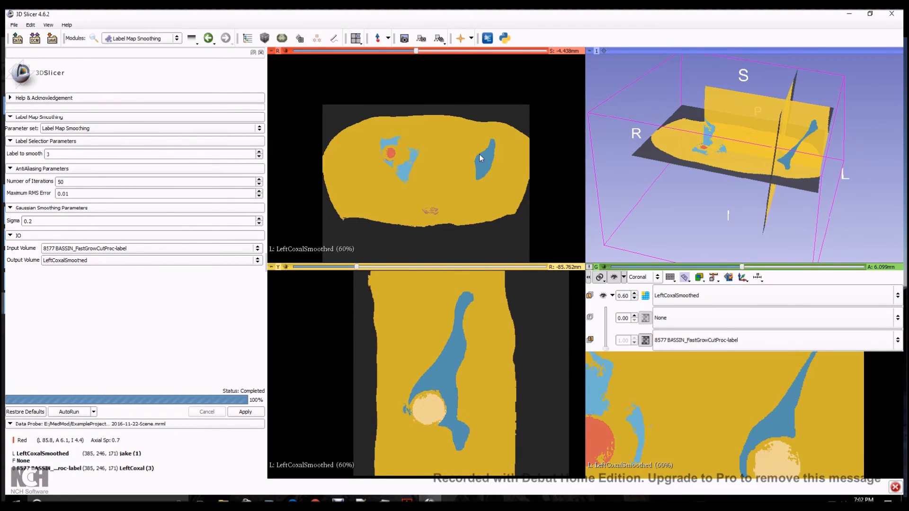
{"action": "key", "text": "shift"}
{"action": "key", "text": "shift"}
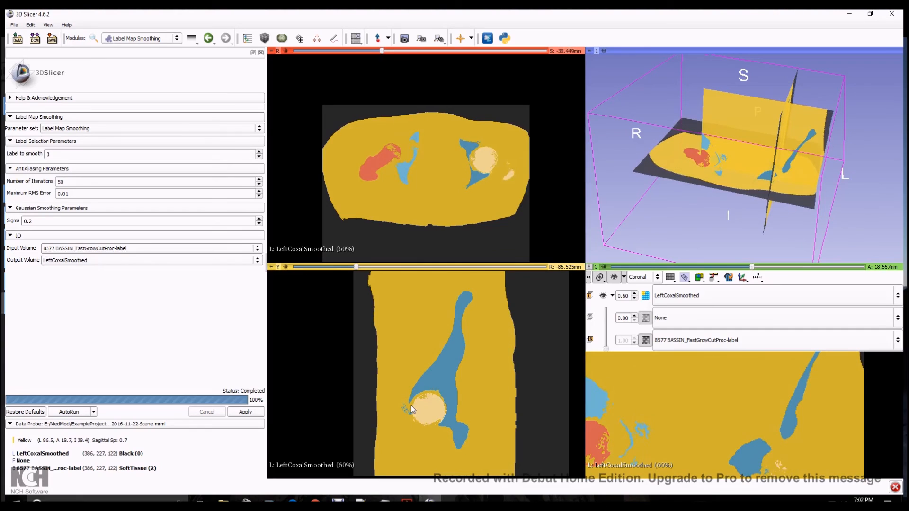
{"action": "key", "text": "shift"}
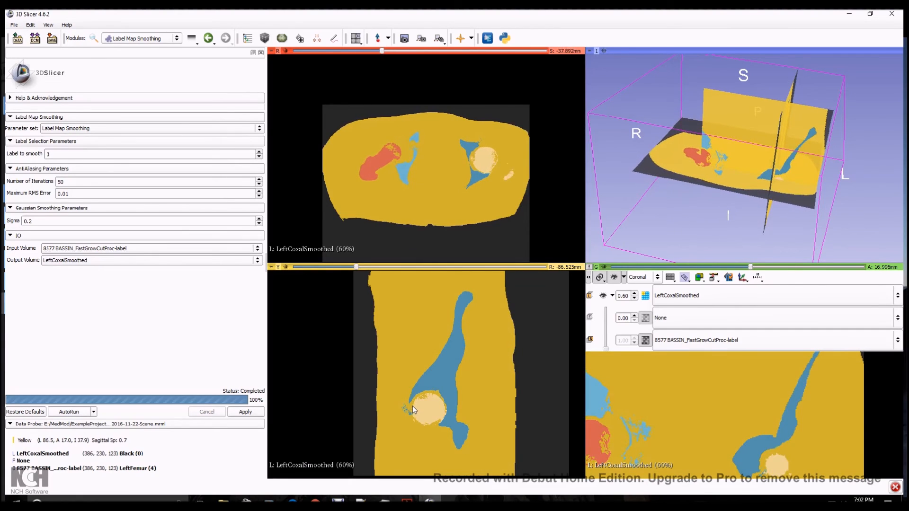
{"action": "middle_click_drag", "start_coordinate": [424, 384], "coordinate": [452, 347]}
{"action": "middle_click_drag", "start_coordinate": [722, 382], "coordinate": [690, 318]}
{"action": "scroll", "coordinate": [751, 408], "scroll_direction": "down", "scroll_amount": 2}
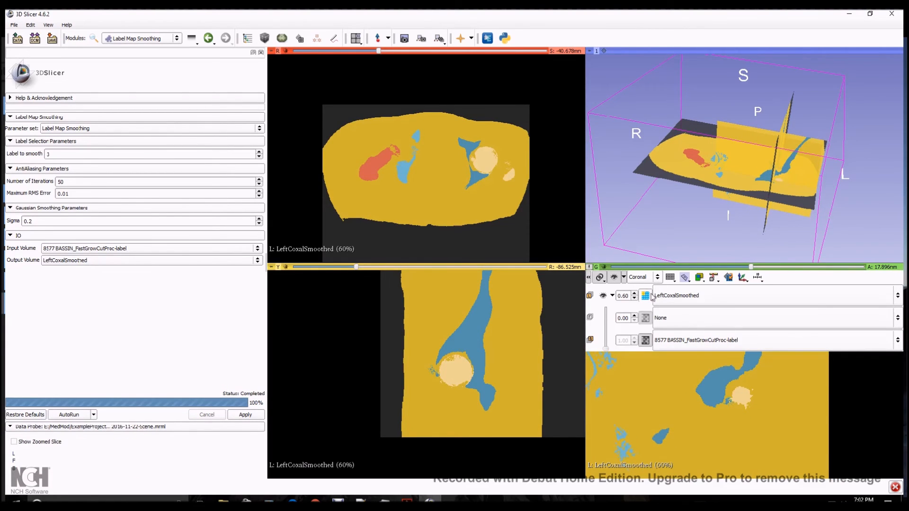
Toggle the LeftCoxalSmoothed label's visibility to compare its edges with the unsmoothed label in an enlarged coronal view of the hip joint
{"action": "left_click", "coordinate": [603, 295]}
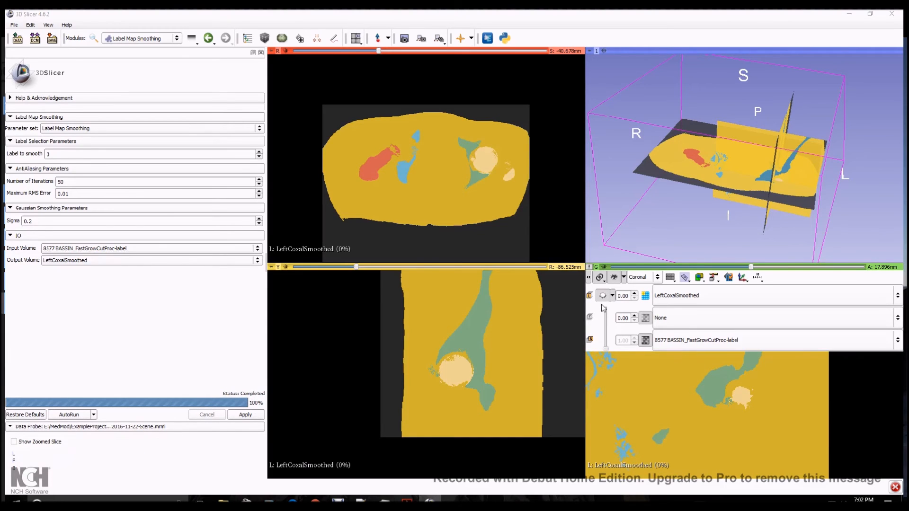
{"action": "left_click", "coordinate": [603, 297]}
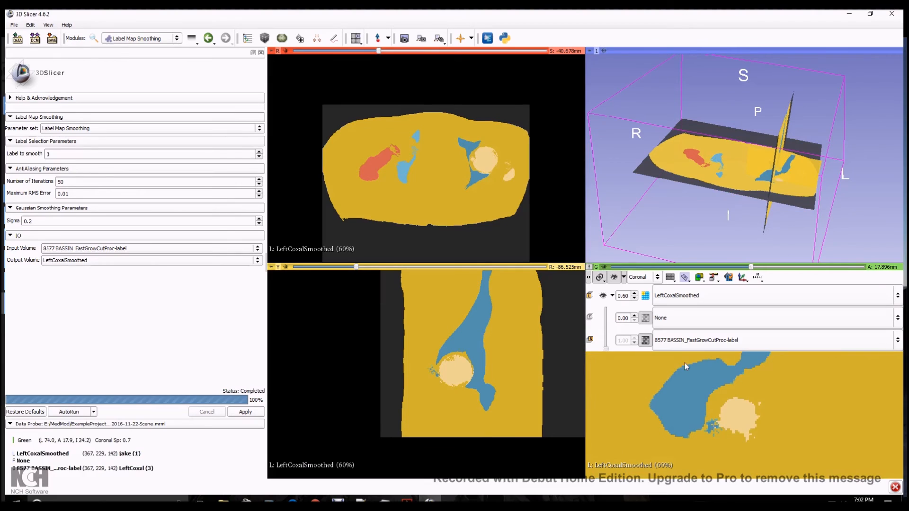
{"action": "left_click", "coordinate": [604, 298]}
{"action": "left_click", "coordinate": [604, 298]}
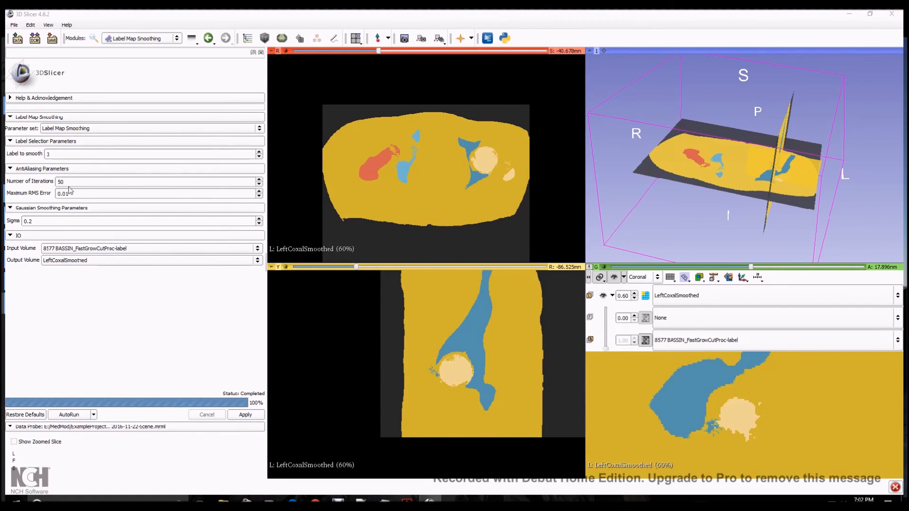
Set the Gaussian smoothing sigma to 0.5 and rerun the smoothing into LeftCoxalSmoothed
{"action": "left_click", "coordinate": [259, 219]}
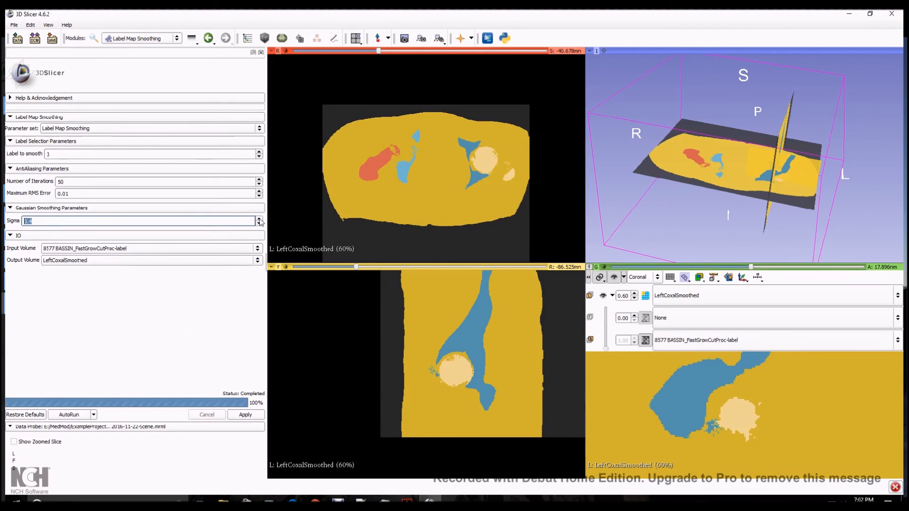
{"action": "left_click", "coordinate": [259, 416]}
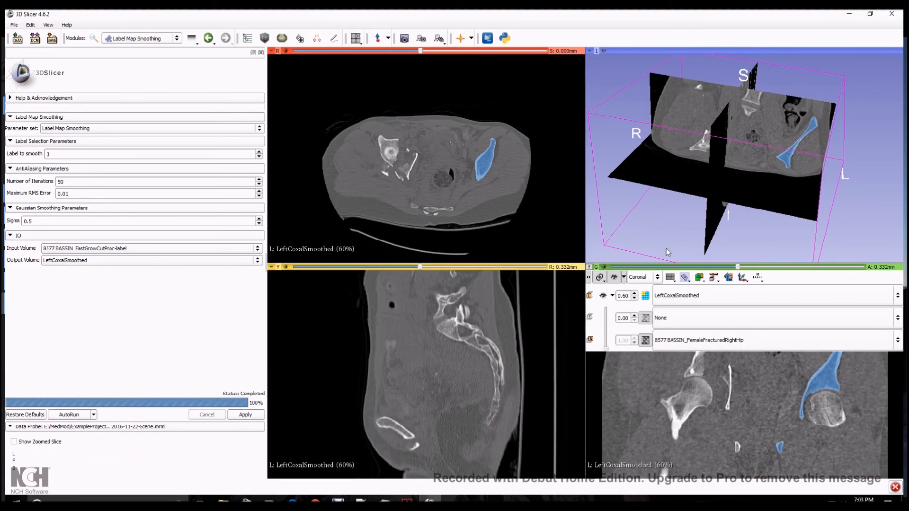
Show 8577 BASSIN_FastGrowCutProc-label as the background volume and toggle LeftCoxalSmoothed's visibility to compare it with the unsmoothed label
{"action": "left_click", "coordinate": [677, 341]}
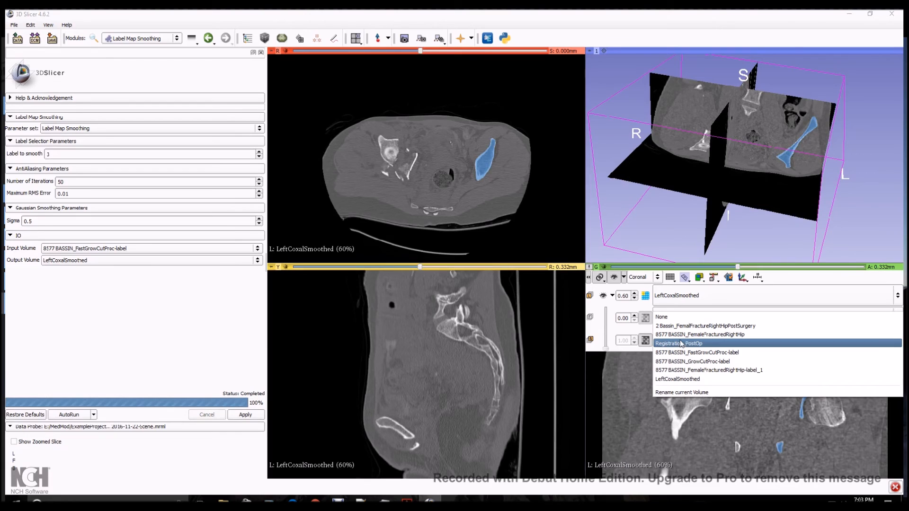
{"action": "left_click", "coordinate": [684, 352]}
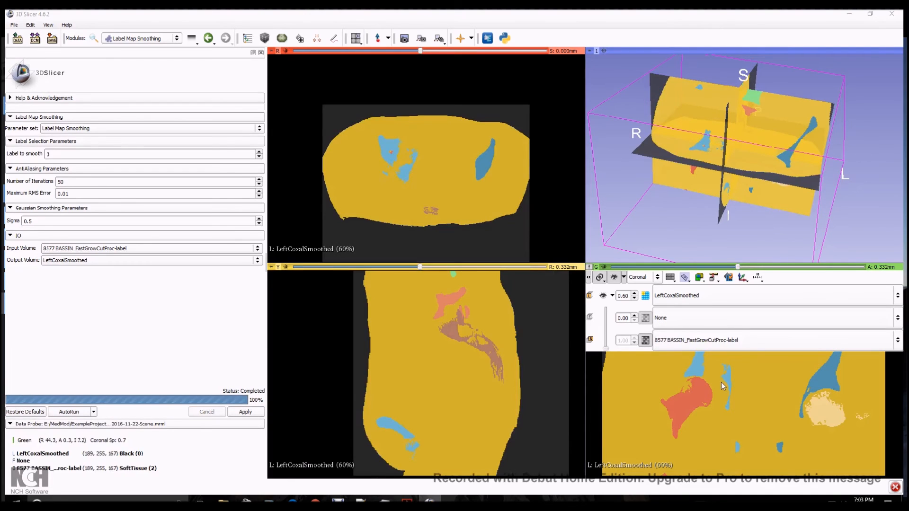
{"action": "left_click", "coordinate": [603, 297]}
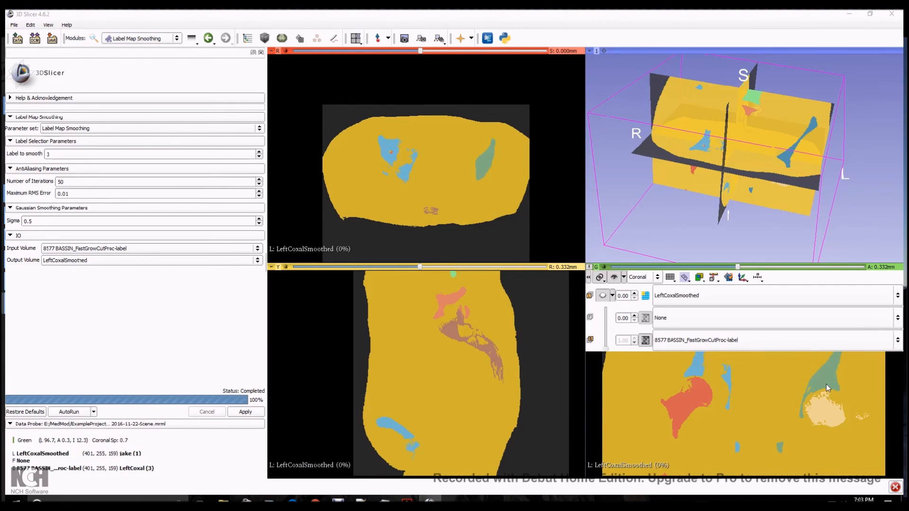
{"action": "key", "text": "shift"}
{"action": "key", "text": "shift"}
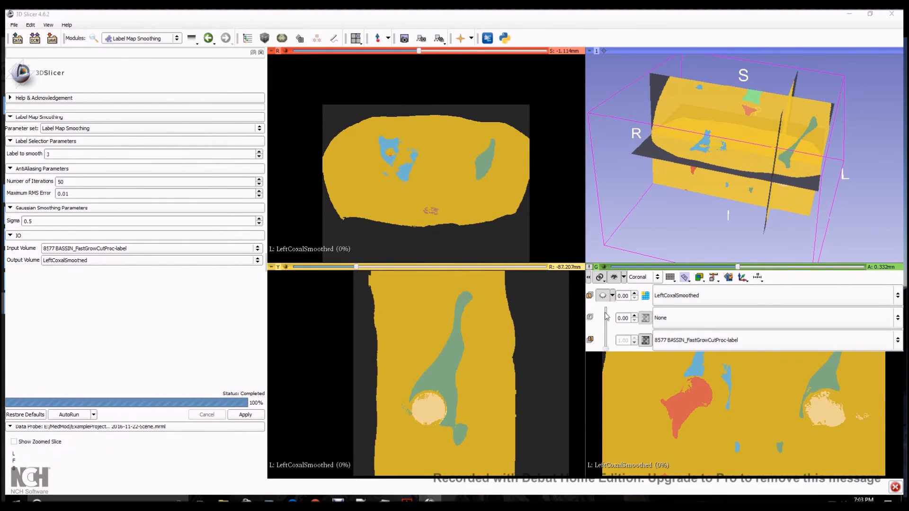
{"action": "left_click", "coordinate": [601, 296]}
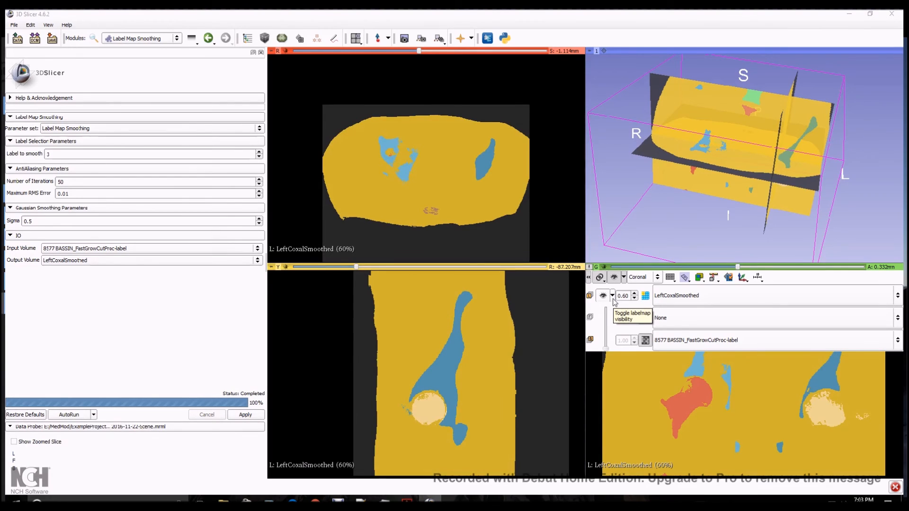
Lower the LeftCoxalSmoothed opacity to 0.20 and inspect the overlap with the unsmoothed label in another sagittal slice and the 3D view
{"action": "left_click", "coordinate": [613, 300]}
{"action": "left_click_drag", "start_coordinate": [620, 310], "coordinate": [606, 313]}
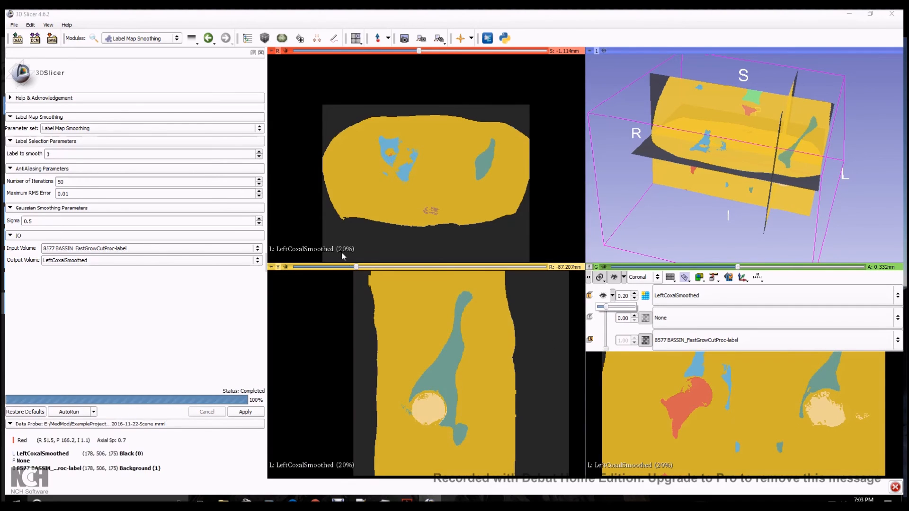
{"action": "mouse_move", "coordinate": [355, 266]}
{"action": "left_mouse_down"}
{"action": "mouse_move", "coordinate": [369, 270]}
{"action": "mouse_move", "coordinate": [326, 271]}
{"action": "mouse_move", "coordinate": [361, 272]}
{"action": "left_mouse_up"}
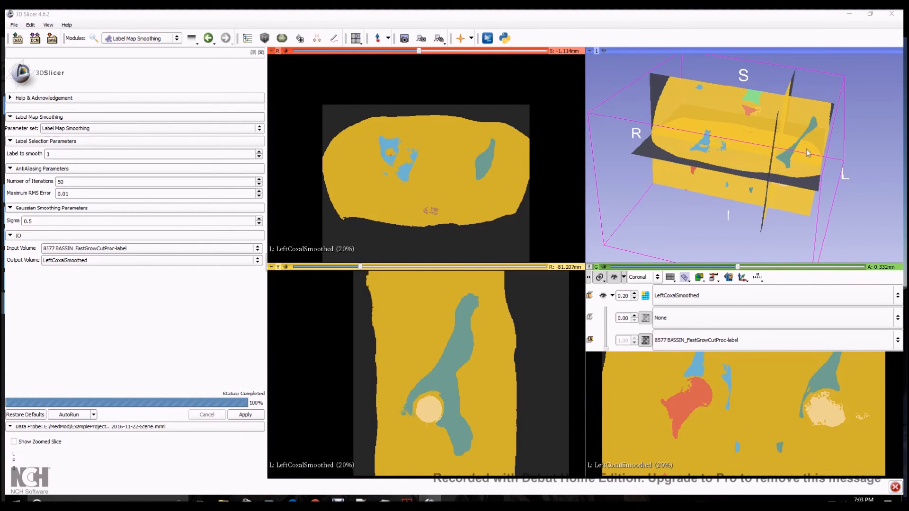
{"action": "left_click_drag", "start_coordinate": [845, 156], "coordinate": [814, 185]}
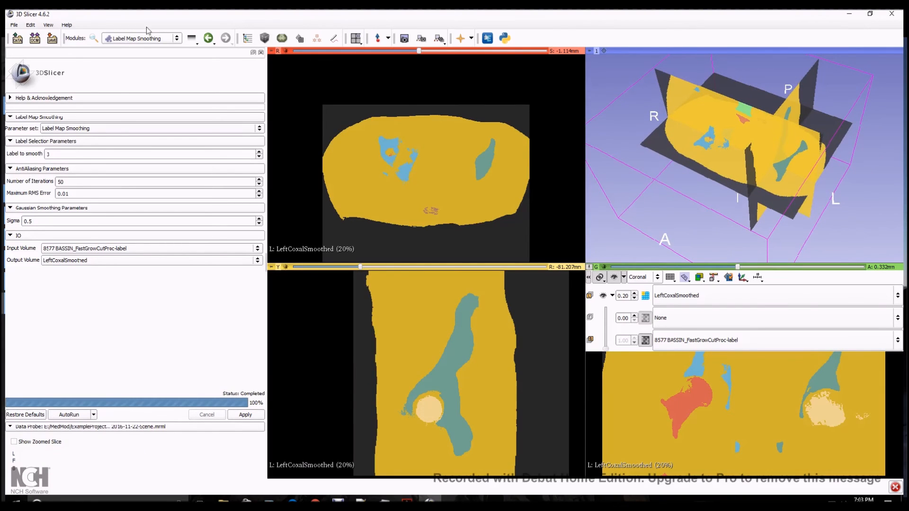
Open the Model Maker module, choose LeftCoxalSmoothed as the input volume with Models as output, and name the model LeftCoxal
{"action": "left_click", "coordinate": [173, 39]}
{"action": "mouse_move", "coordinate": [142, 299]}
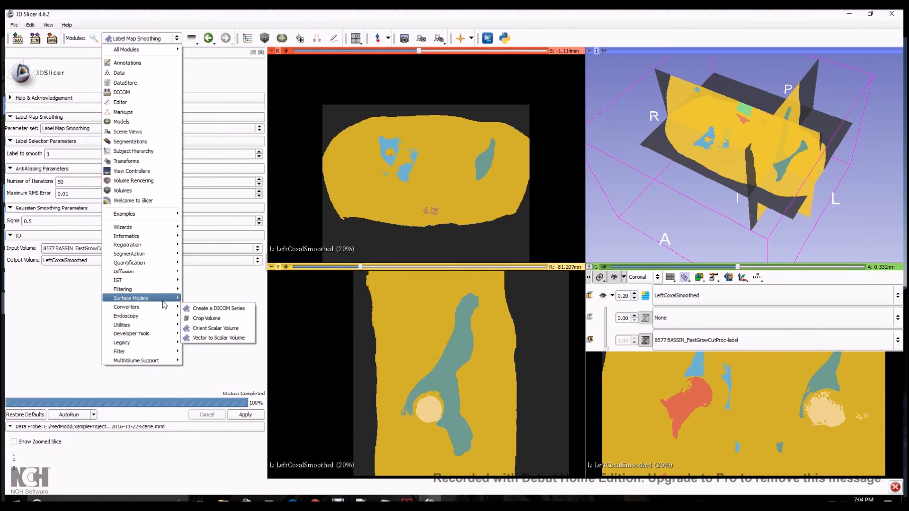
{"action": "left_click", "coordinate": [193, 330]}
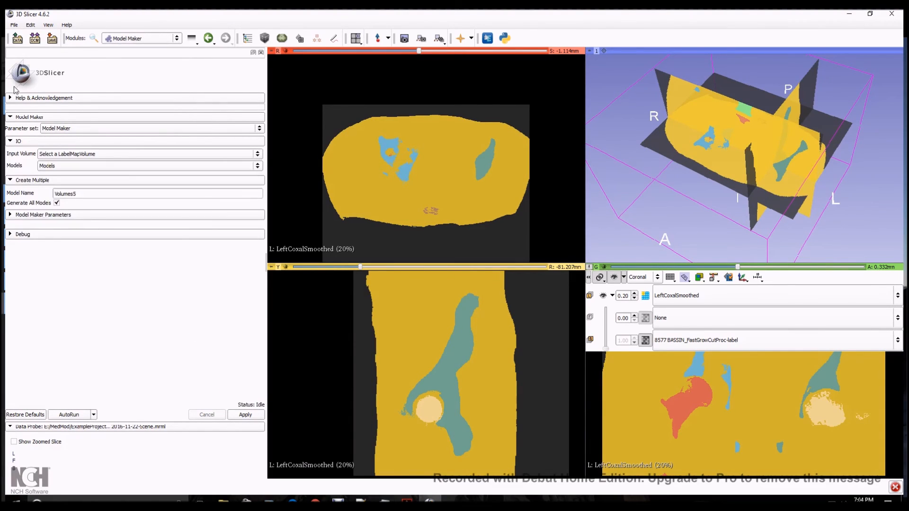
{"action": "left_click", "coordinate": [112, 154]}
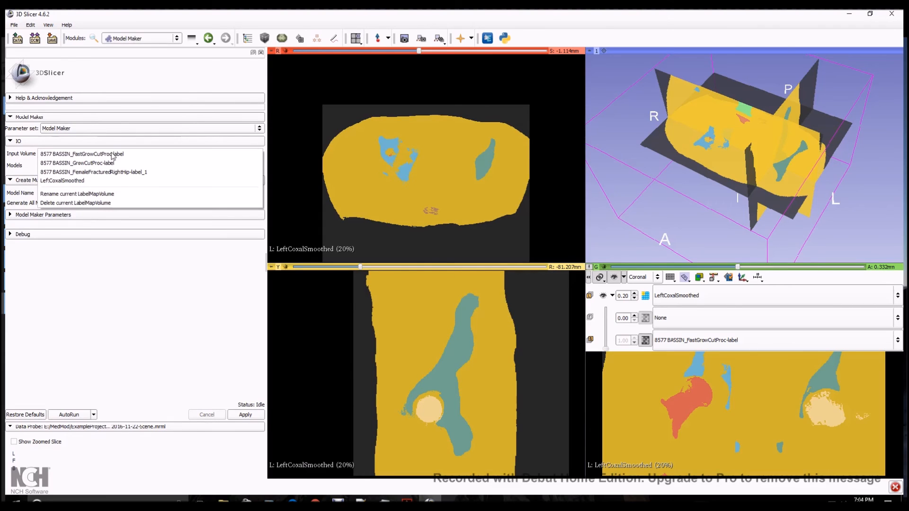
{"action": "left_click", "coordinate": [61, 180]}
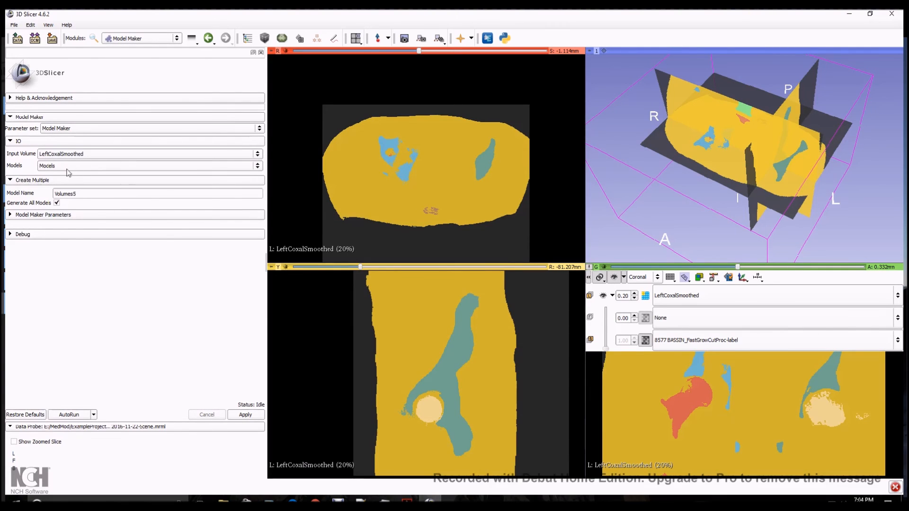
{"action": "left_click", "coordinate": [69, 171]}
{"action": "left_click", "coordinate": [68, 166]}
{"action": "left_click_drag", "start_coordinate": [96, 195], "coordinate": [44, 192]}
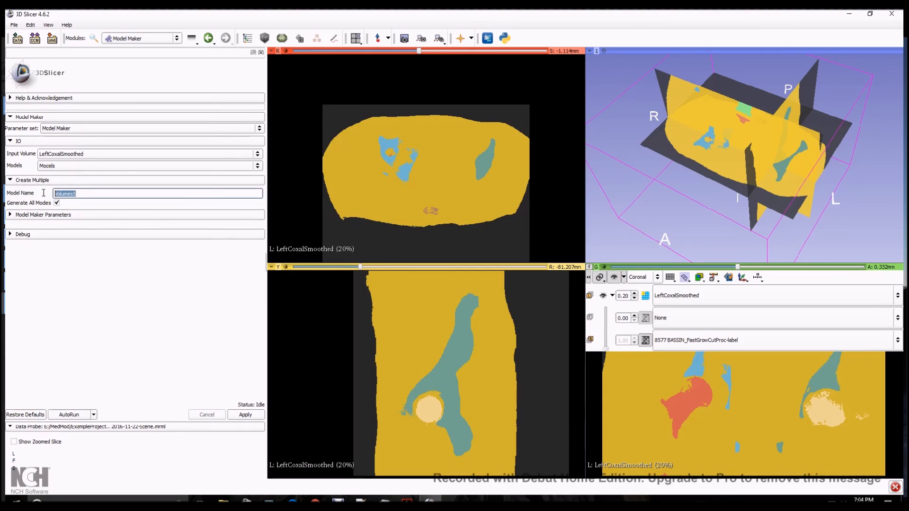
{"action": "type", "text": "LeftCoxal"}
Reveal the Model Maker parameters and set Labels to LeftCoxal
{"action": "left_click", "coordinate": [23, 216]}
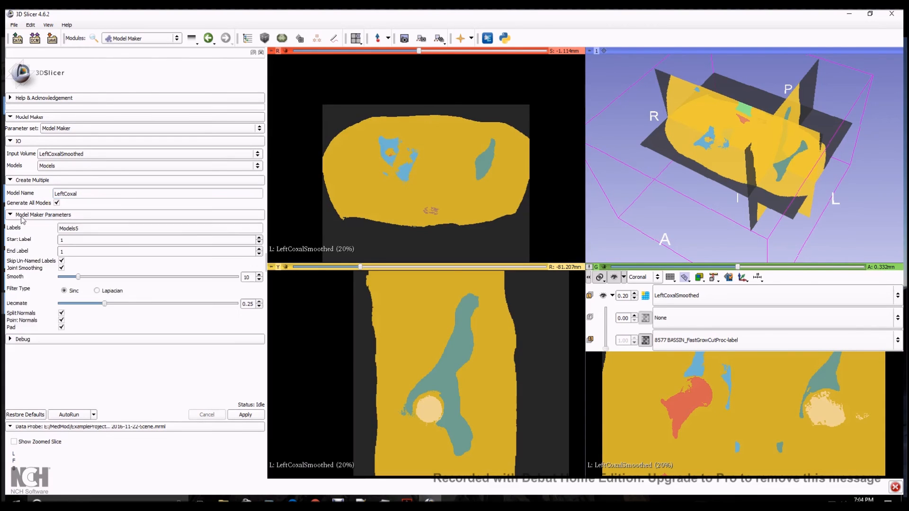
{"action": "double_click", "coordinate": [83, 229]}
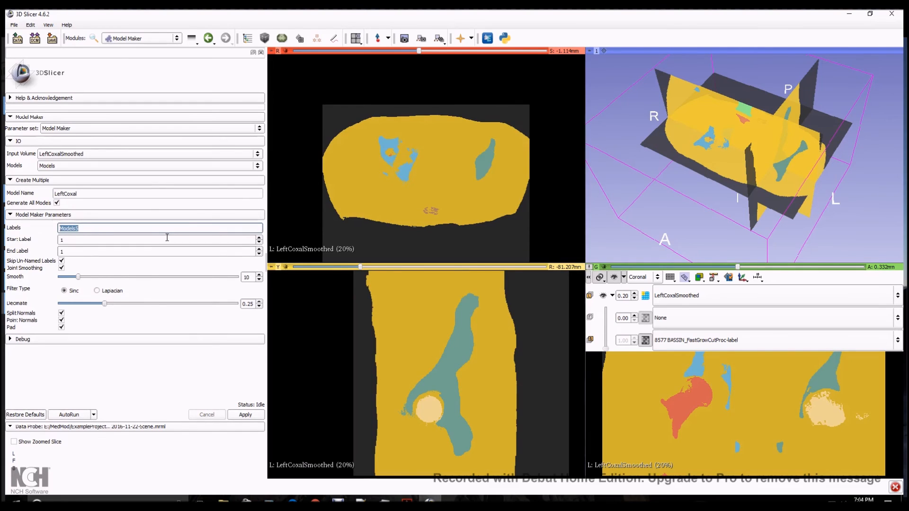
{"action": "type", "text": "k"}
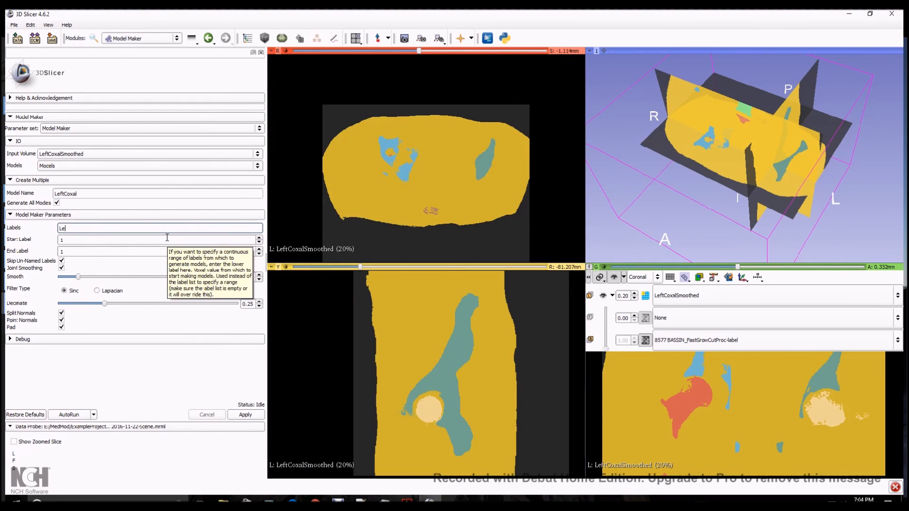
{"action": "type", "text": "eftCoxal"}
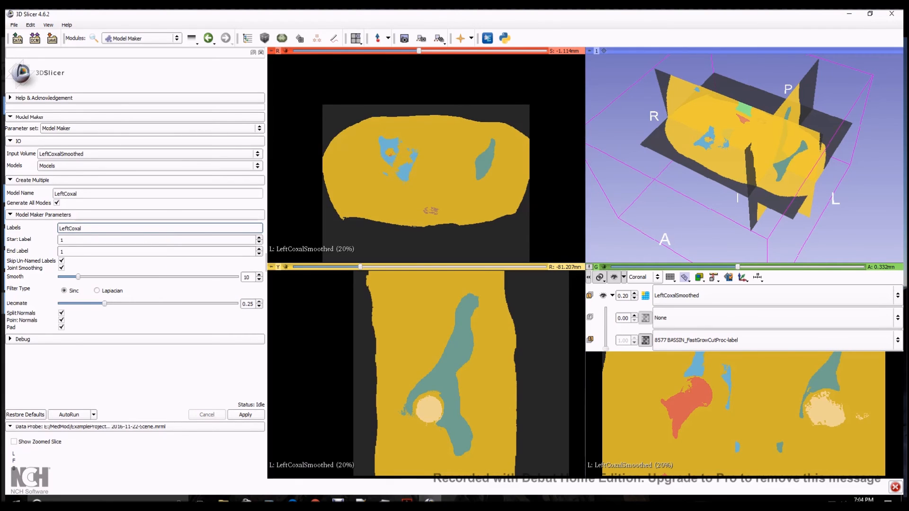
Switch to Notepad++ to check the bone label numbers and names in the Hips.ctbl colour table
{"action": "left_click", "coordinate": [361, 502]}
{"action": "left_click_drag", "start_coordinate": [412, 138], "coordinate": [440, 137]}
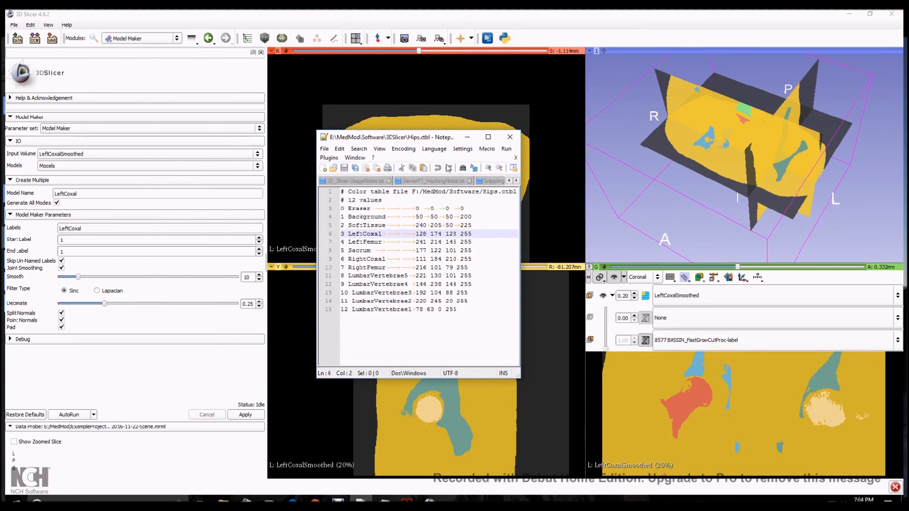
{"action": "left_click_drag", "start_coordinate": [411, 137], "coordinate": [1, 204]}
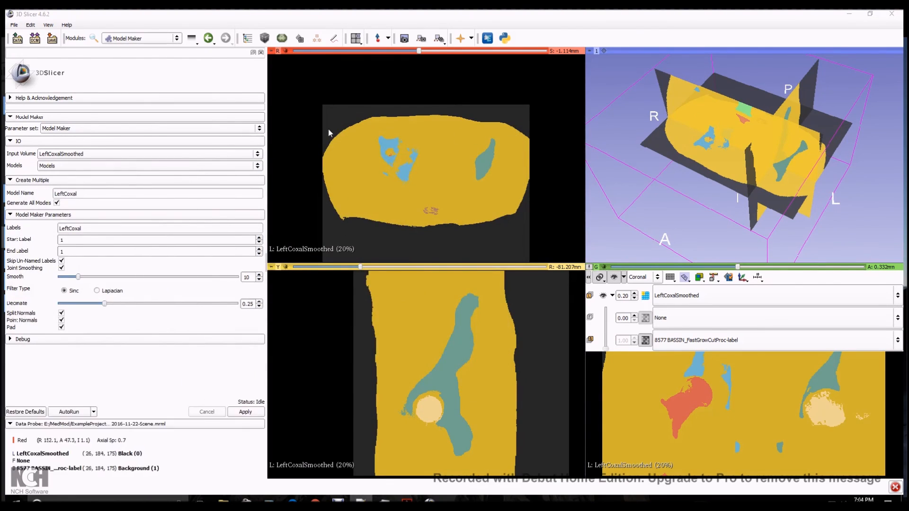
Clear the background volume from the slice views and generate the LeftCoxal surface model with Smooth set to 18
{"action": "left_click", "coordinate": [694, 295]}
{"action": "left_click", "coordinate": [684, 300]}
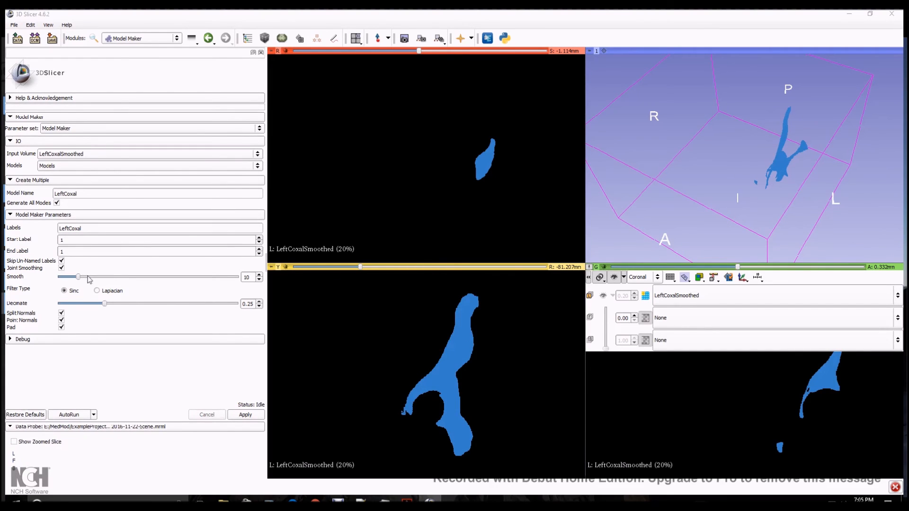
{"action": "left_click_drag", "start_coordinate": [78, 277], "coordinate": [92, 277]}
{"action": "left_click", "coordinate": [255, 417]}
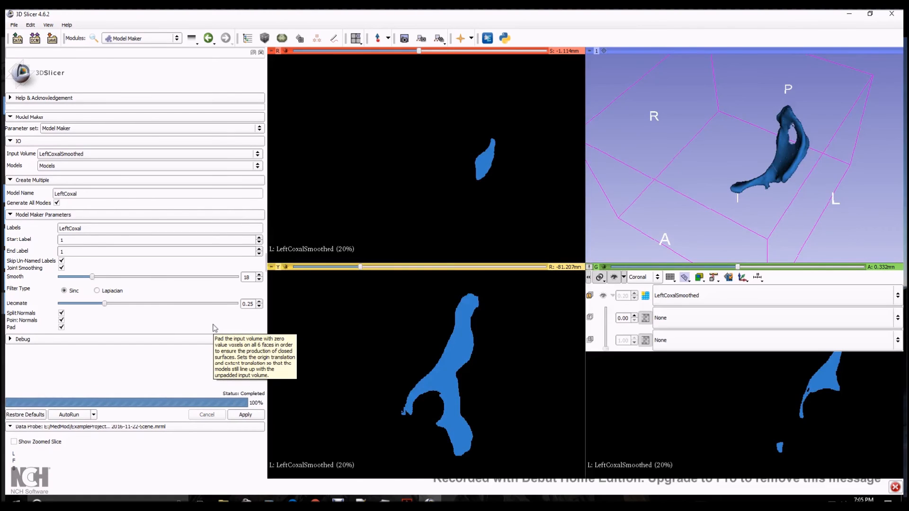
Examine the LeftCoxal surface model in 3D from several angles, including the gap in the iliac wing up close
{"action": "left_click_drag", "start_coordinate": [825, 196], "coordinate": [794, 169]}
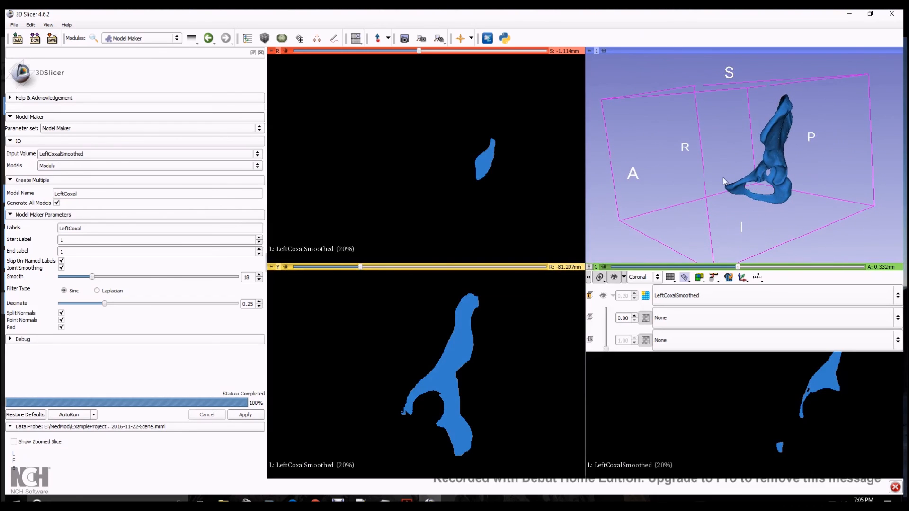
{"action": "right_click_drag", "start_coordinate": [727, 193], "coordinate": [717, 248]}
{"action": "left_click_drag", "start_coordinate": [729, 183], "coordinate": [683, 269]}
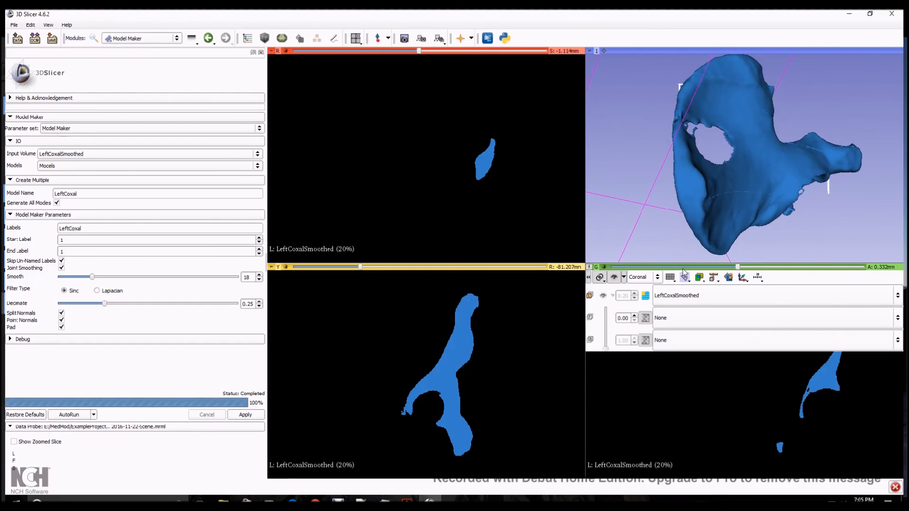
{"action": "right_click_drag", "start_coordinate": [713, 123], "coordinate": [713, 140]}
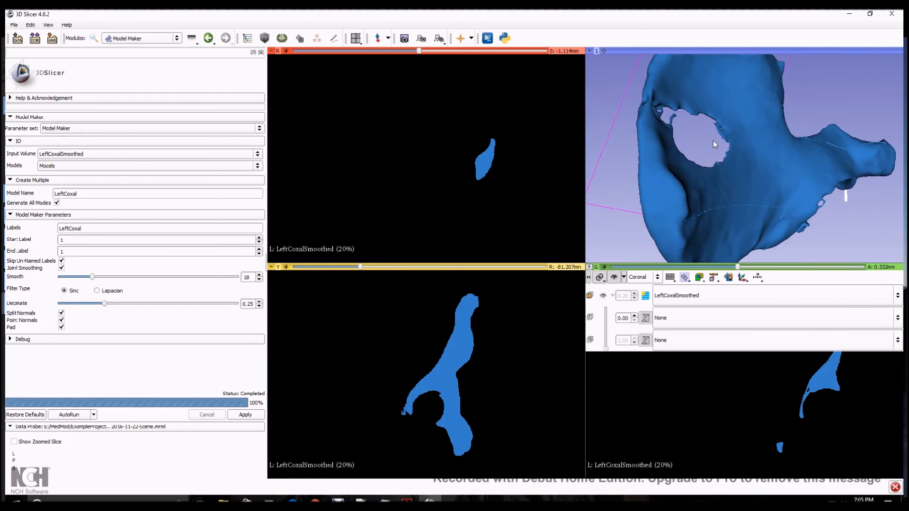
{"action": "left_click_drag", "start_coordinate": [689, 174], "coordinate": [745, 172]}
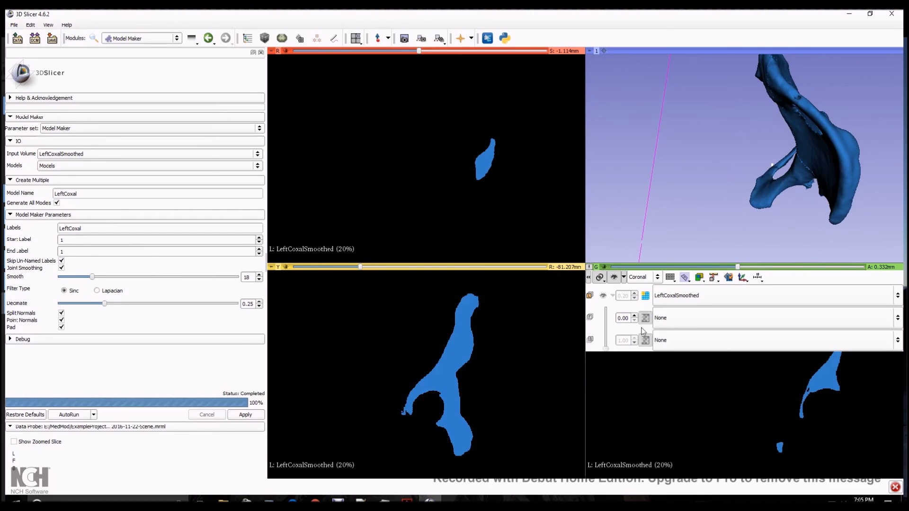
{"action": "left_click", "coordinate": [663, 318]}
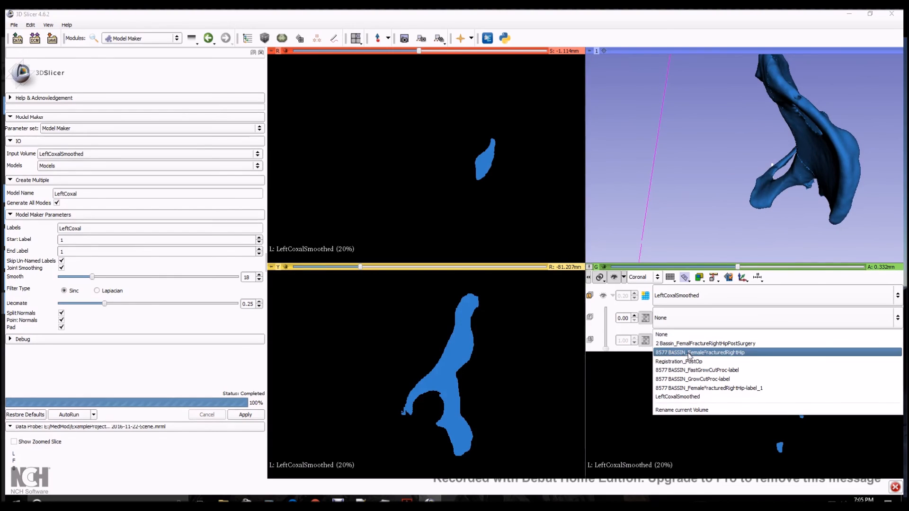
{"action": "left_click", "coordinate": [689, 353]}
{"action": "left_click_drag", "start_coordinate": [806, 200], "coordinate": [786, 175]}
{"action": "right_click_drag", "start_coordinate": [787, 176], "coordinate": [804, 118]}
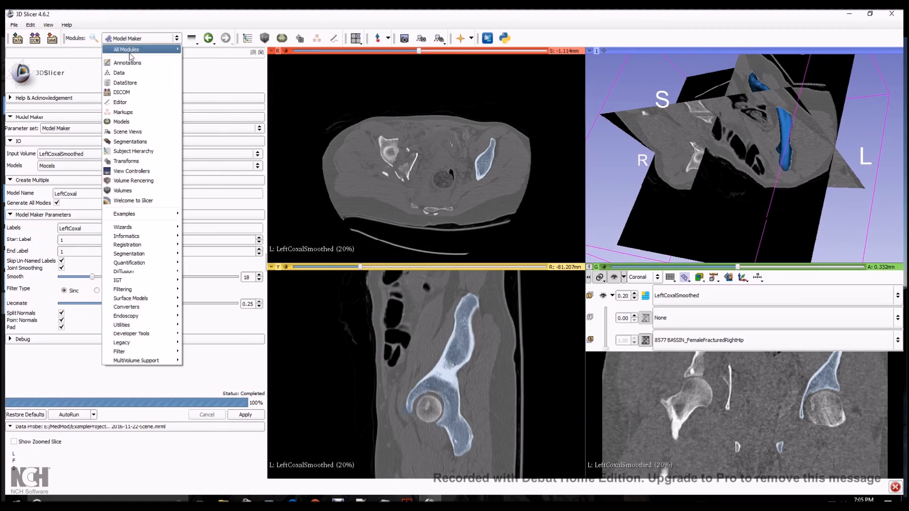
Hide the left coxal model in the Models module and examine the thin iliac wing in an enlarged axial view with linked slices
{"action": "left_click", "coordinate": [122, 122]}
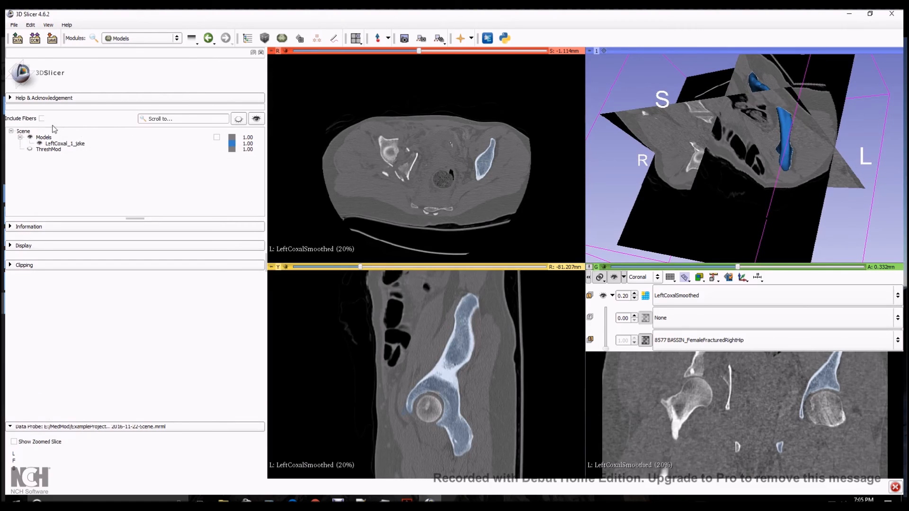
{"action": "left_click", "coordinate": [35, 138]}
{"action": "left_click_drag", "start_coordinate": [739, 157], "coordinate": [814, 128]}
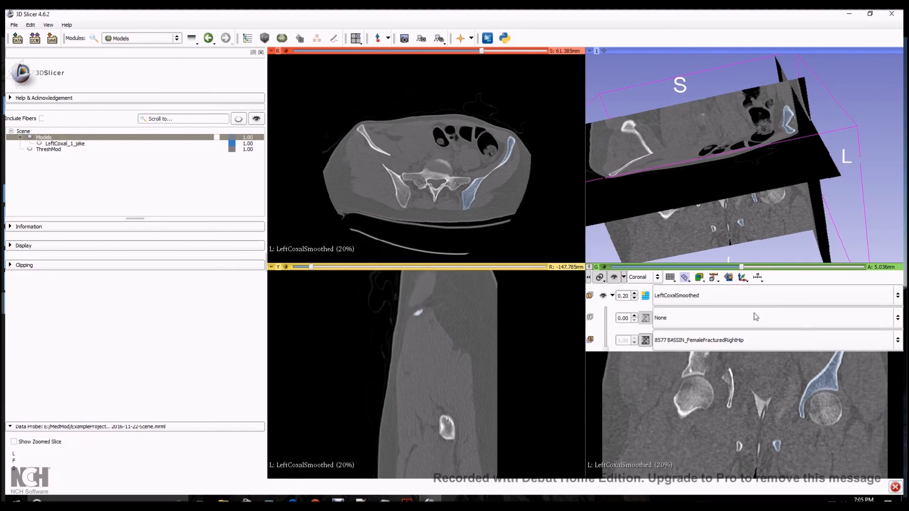
{"action": "left_click", "coordinate": [588, 277]}
{"action": "right_click_drag", "start_coordinate": [491, 170], "coordinate": [501, 190]}
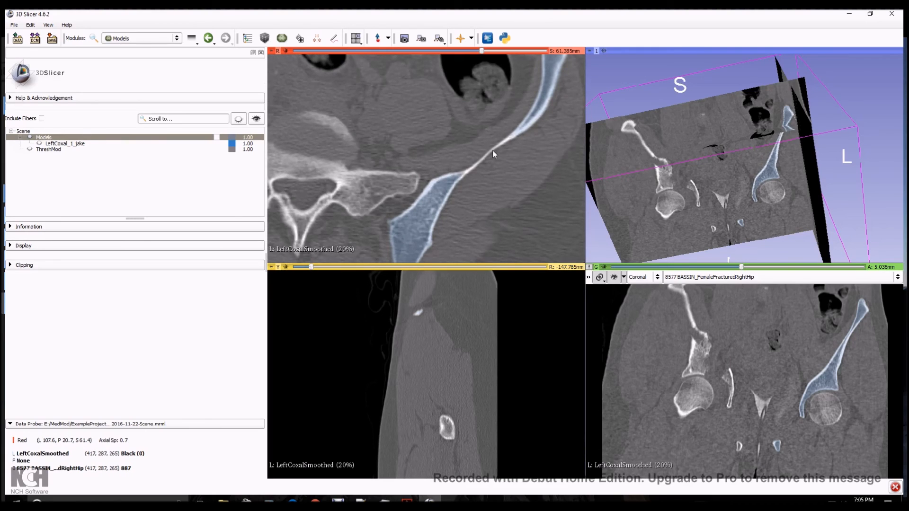
{"action": "key", "text": "shift"}
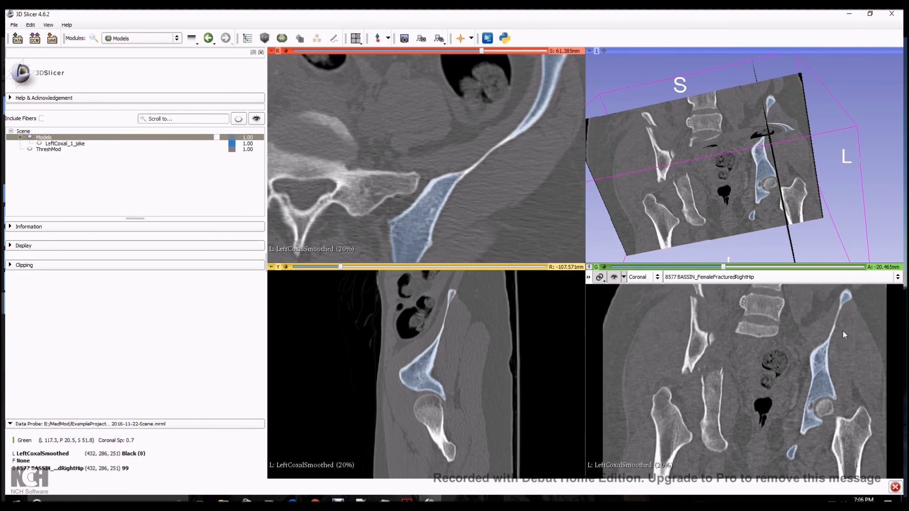
{"action": "key", "text": "shift"}
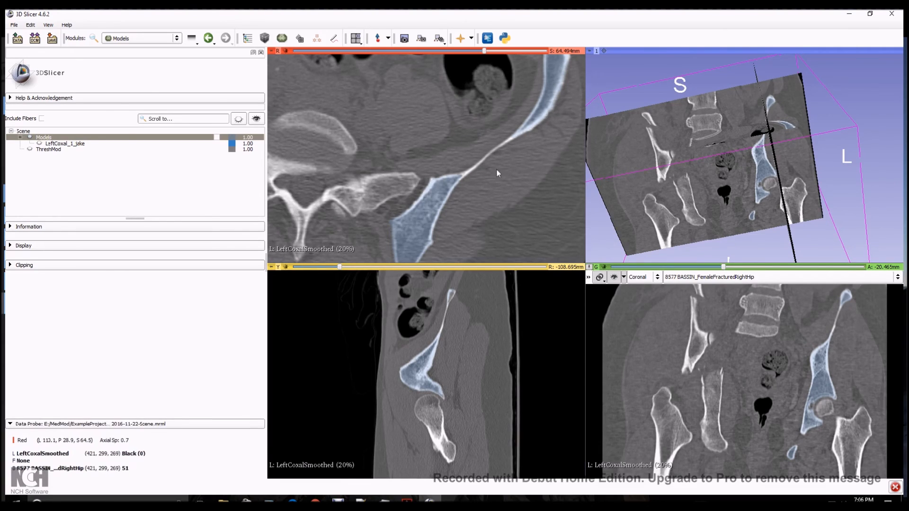
Show the left coxal model again and hide the slice planes in the 3D view to see the whole bone
{"action": "left_click_drag", "start_coordinate": [819, 211], "coordinate": [777, 192]}
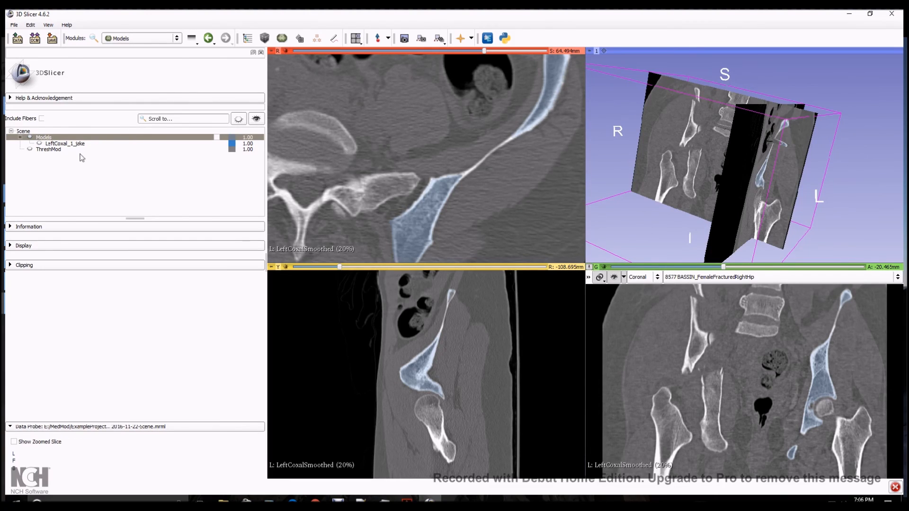
{"action": "left_click", "coordinate": [31, 137]}
{"action": "left_click_drag", "start_coordinate": [597, 141], "coordinate": [803, 194]}
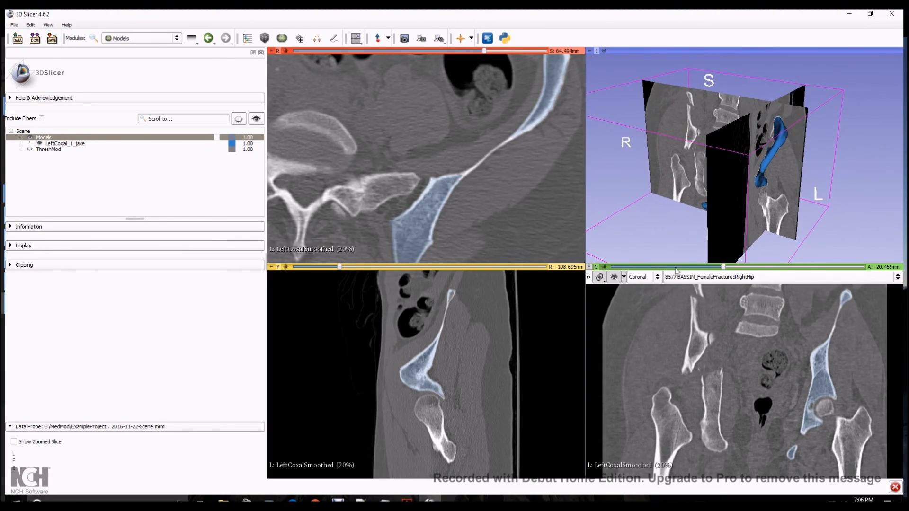
{"action": "left_click", "coordinate": [614, 277]}
{"action": "left_click_drag", "start_coordinate": [724, 177], "coordinate": [785, 229]}
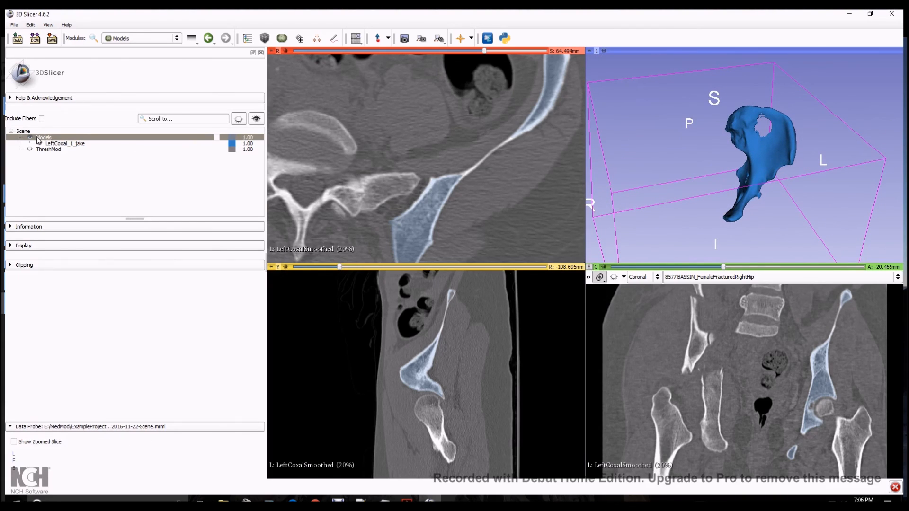
Show the ThreshMod model together with the left coxal model and turn the whole pelvis to a front view
{"action": "left_click", "coordinate": [30, 150]}
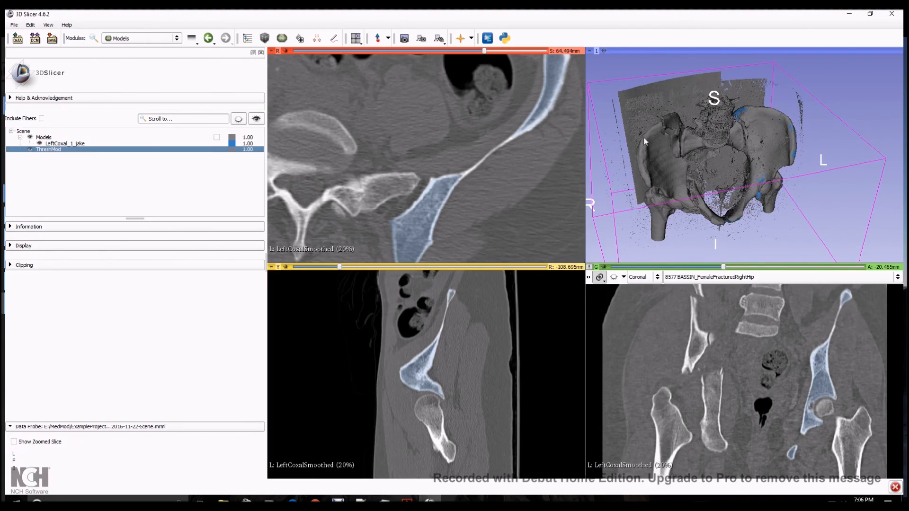
{"action": "left_click_drag", "start_coordinate": [828, 248], "coordinate": [773, 220]}
{"action": "right_click_drag", "start_coordinate": [772, 221], "coordinate": [775, 266]}
{"action": "right_click_drag", "start_coordinate": [797, 234], "coordinate": [803, 135]}
{"action": "left_click_drag", "start_coordinate": [803, 134], "coordinate": [792, 206]}
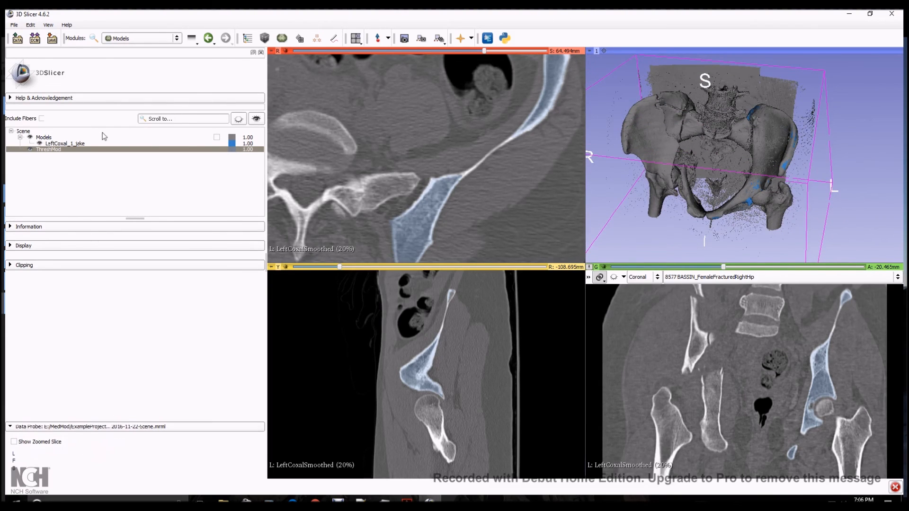
Vary ThreshMod's opacity between 1.00 and 0.00 to compare the thresholded pelvis with the left coxal model
{"action": "left_click", "coordinate": [246, 150]}
{"action": "left_click", "coordinate": [245, 151]}
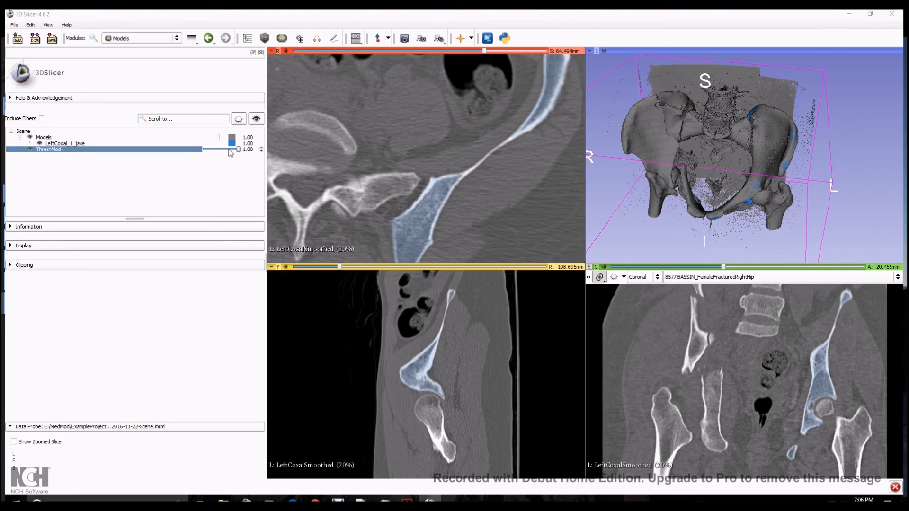
{"action": "left_click", "coordinate": [227, 150]}
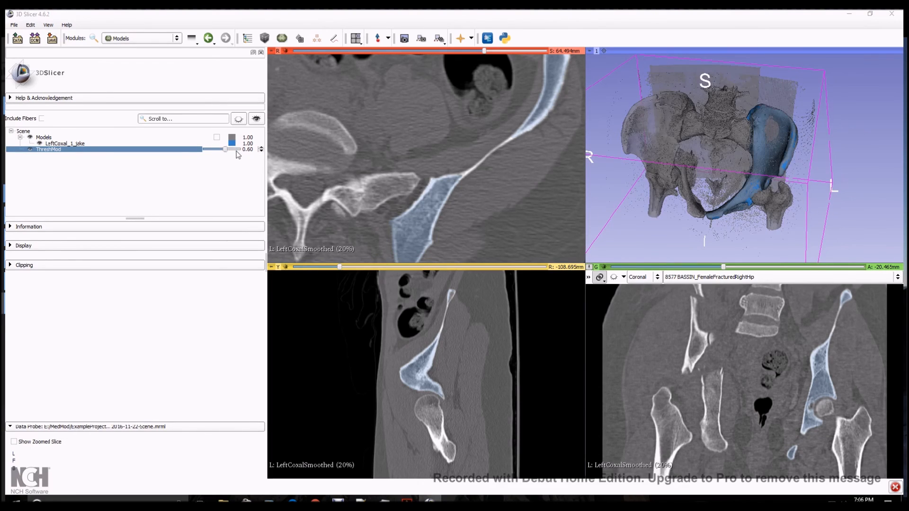
{"action": "left_click", "coordinate": [233, 151]}
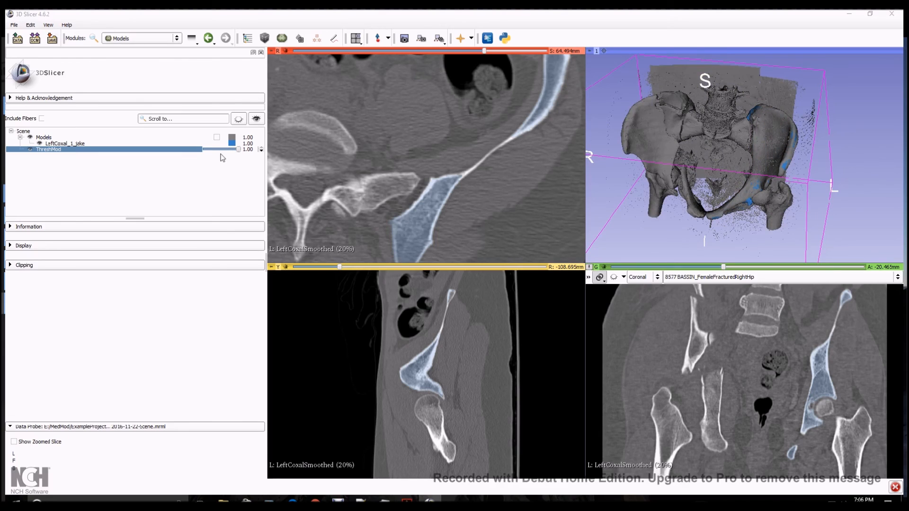
{"action": "mouse_move", "coordinate": [234, 151]}
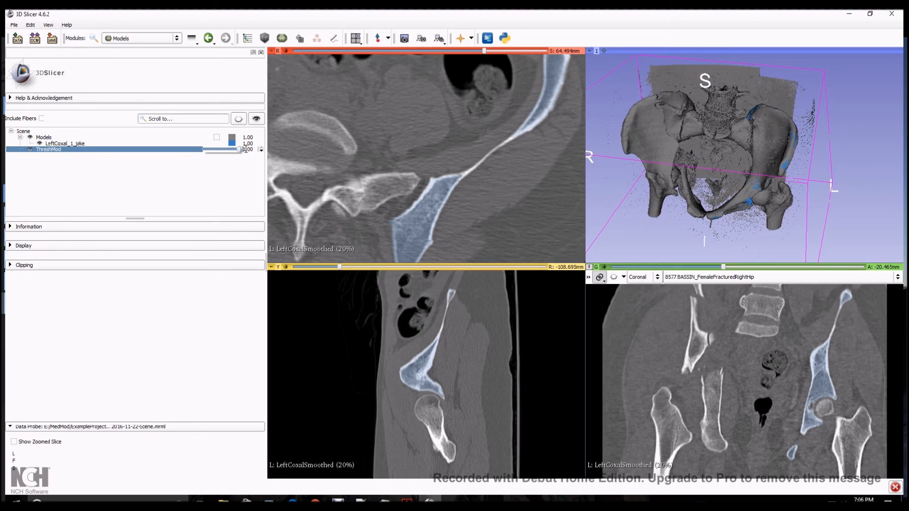
{"action": "left_click", "coordinate": [220, 151]}
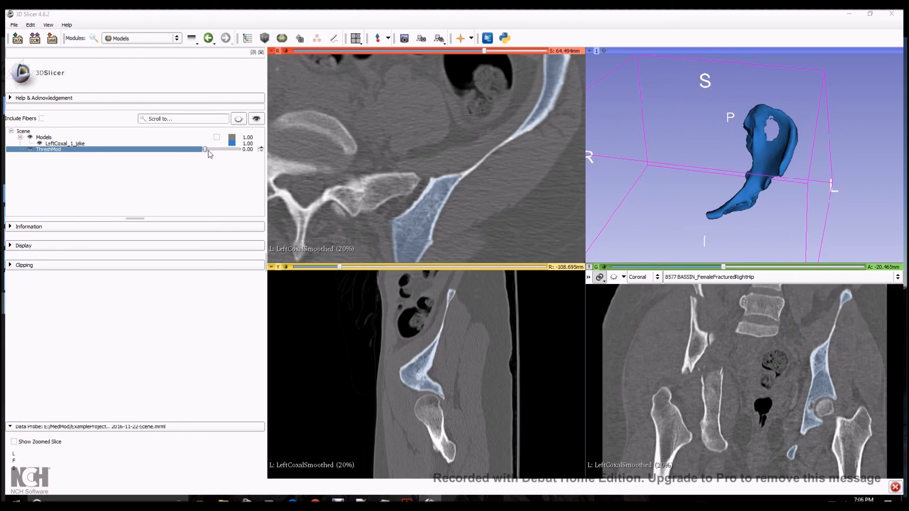
{"action": "left_click", "coordinate": [217, 150]}
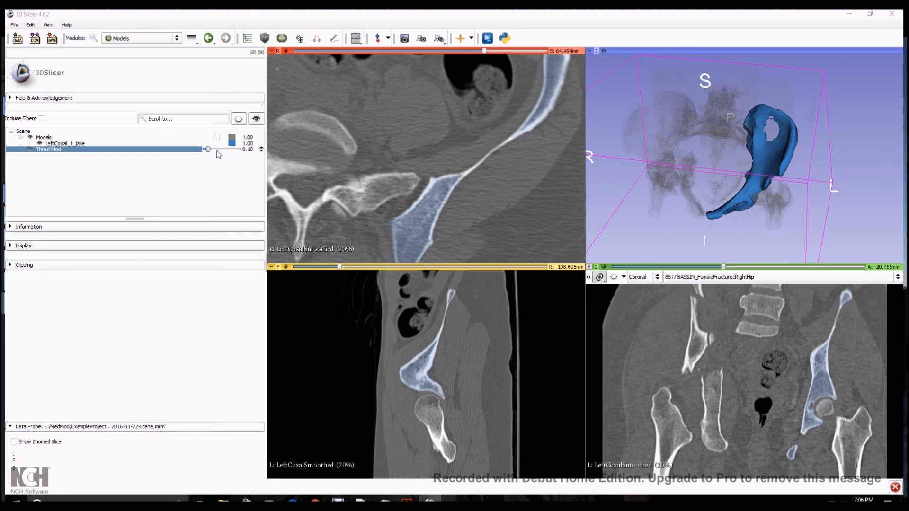
{"action": "left_click", "coordinate": [217, 151]}
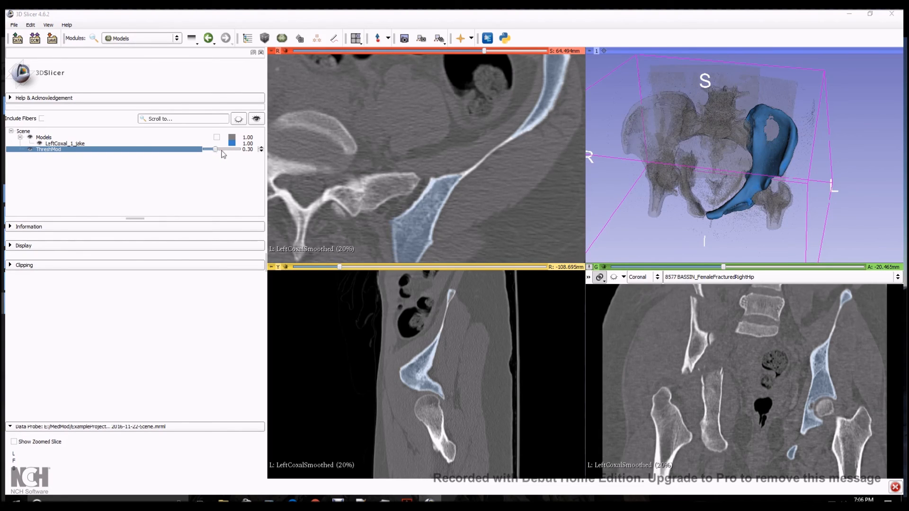
{"action": "scroll", "coordinate": [222, 151], "scroll_direction": "down", "scroll_amount": 3}
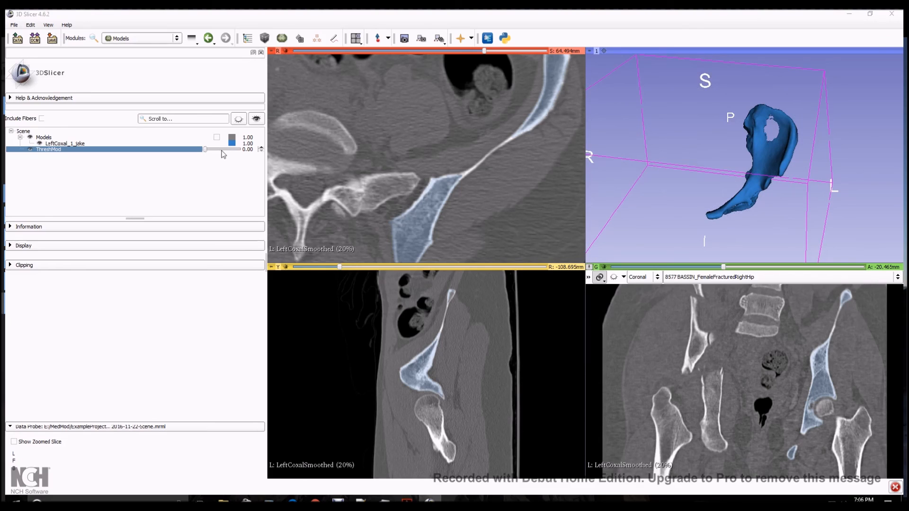
Set ThreshMod's opacity to 0.50 and examine the gap in the left iliac wing up close
{"action": "left_click", "coordinate": [207, 150]}
{"action": "left_click", "coordinate": [208, 150]}
{"action": "left_click", "coordinate": [221, 150]}
{"action": "left_click", "coordinate": [221, 149]}
{"action": "left_click", "coordinate": [223, 150]}
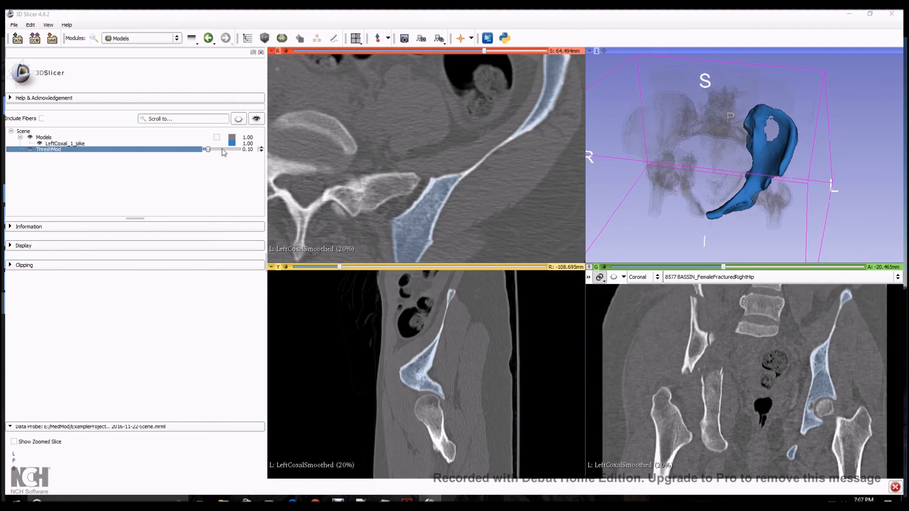
{"action": "scroll", "coordinate": [211, 150], "scroll_direction": "up", "scroll_amount": 4}
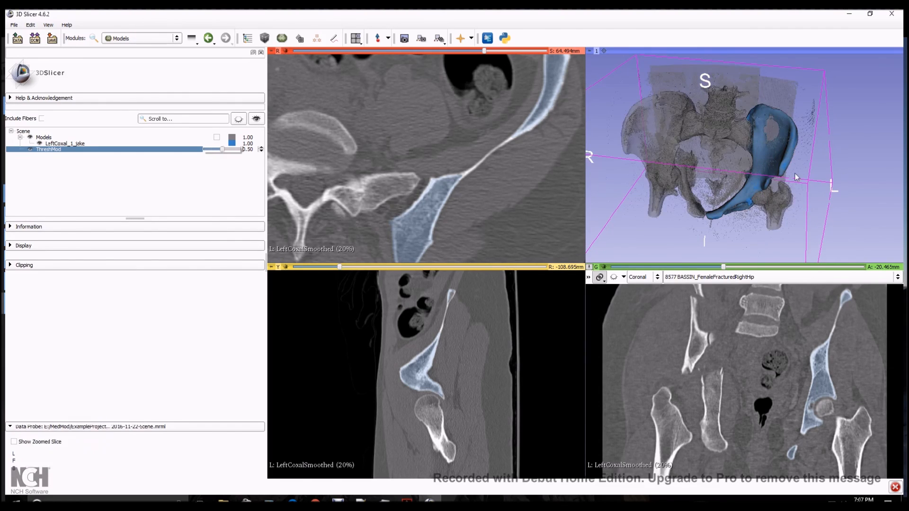
{"action": "left_click_drag", "start_coordinate": [837, 200], "coordinate": [750, 208]}
{"action": "scroll", "coordinate": [795, 204], "scroll_direction": "up", "scroll_amount": 4}
{"action": "left_click_drag", "start_coordinate": [796, 190], "coordinate": [884, 209]}
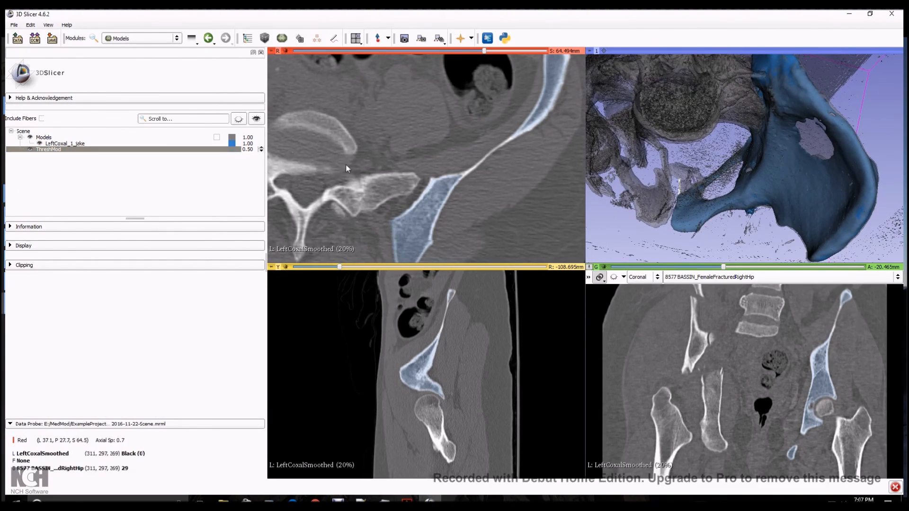
Raise ThreshMod's opacity to 1.00 to see the thresholded surface covering the left iliac wing
{"action": "double_click", "coordinate": [237, 151]}
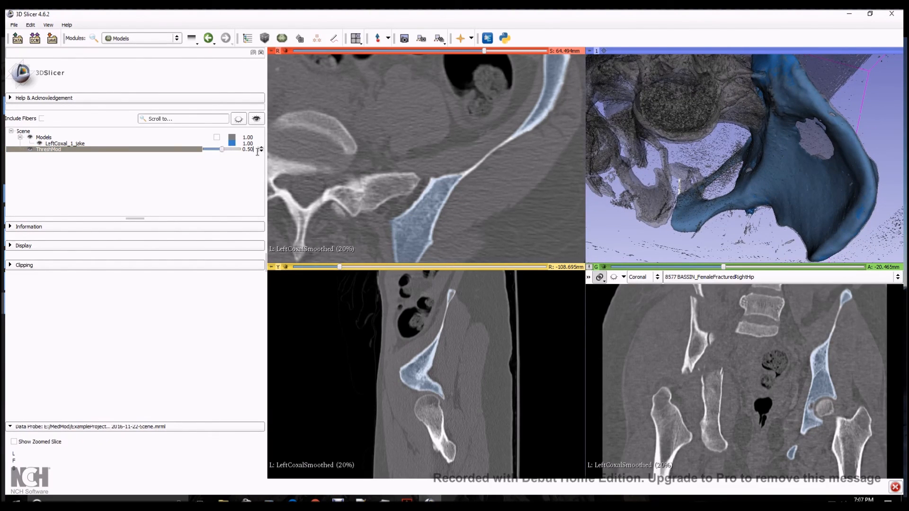
{"action": "left_click_drag", "start_coordinate": [222, 150], "coordinate": [227, 150]}
{"action": "scroll", "coordinate": [241, 152], "scroll_direction": "up", "scroll_amount": 1}
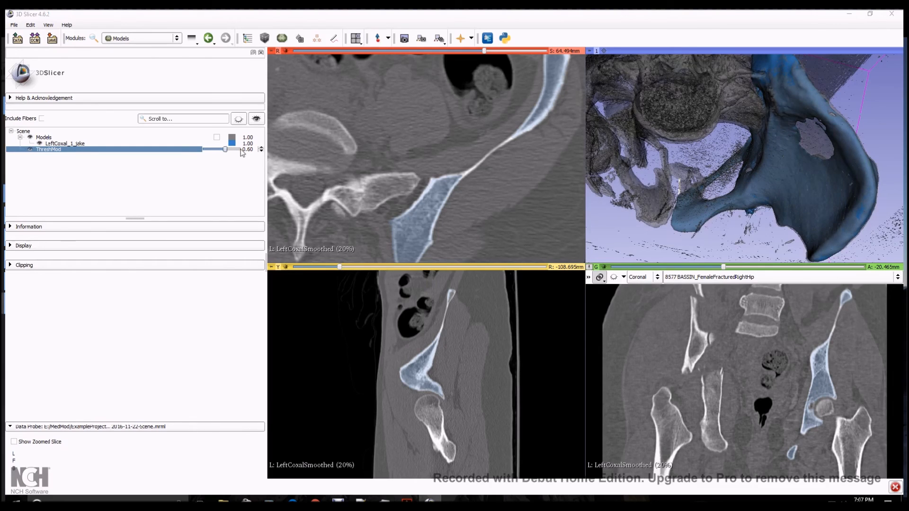
{"action": "scroll", "coordinate": [242, 152], "scroll_direction": "up", "scroll_amount": 4}
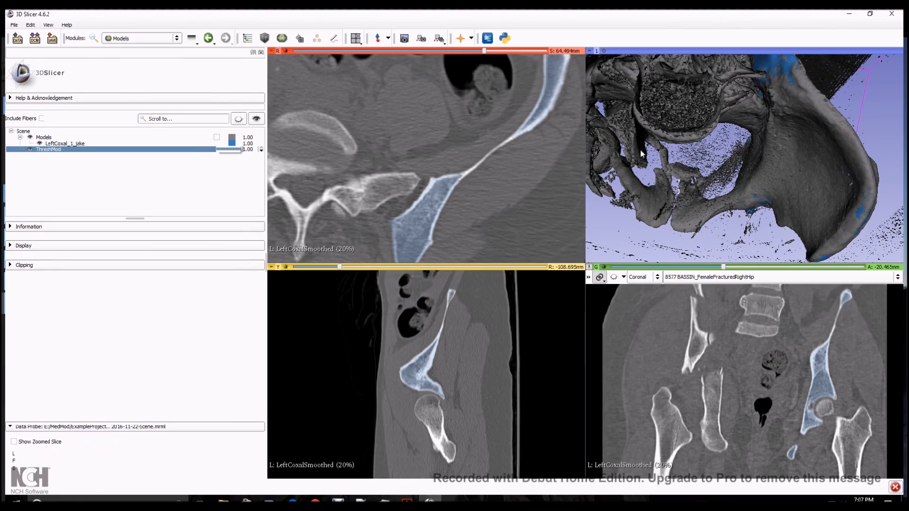
Set ThreshMod's opacity to 0.70 and turn the 3D view to the left hip joint and femur
{"action": "mouse_move", "coordinate": [243, 150]}
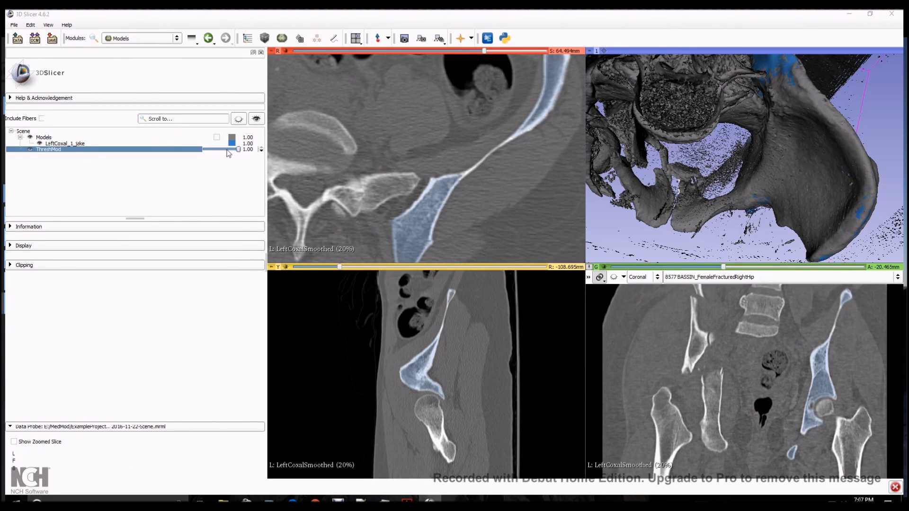
{"action": "left_click", "coordinate": [227, 149]}
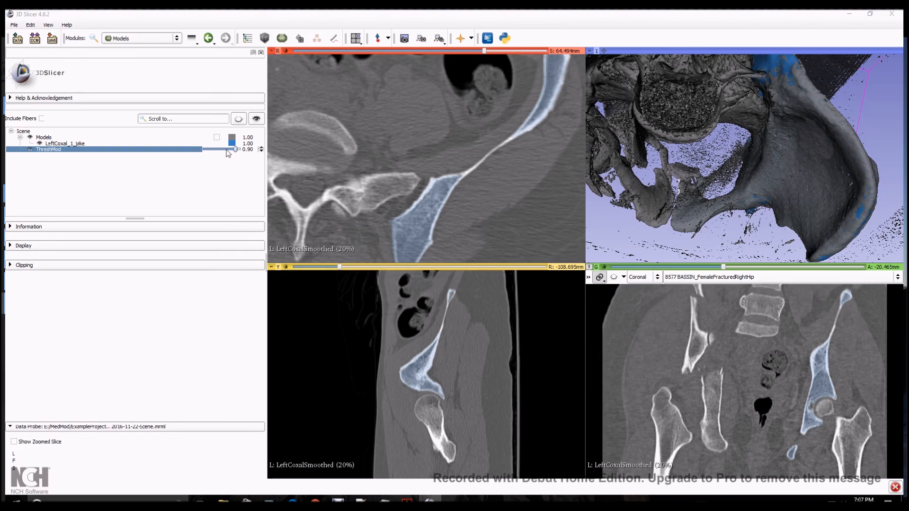
{"action": "left_click", "coordinate": [227, 150]}
{"action": "left_click_drag", "start_coordinate": [768, 243], "coordinate": [694, 41]}
{"action": "left_click_drag", "start_coordinate": [723, 125], "coordinate": [703, 182]}
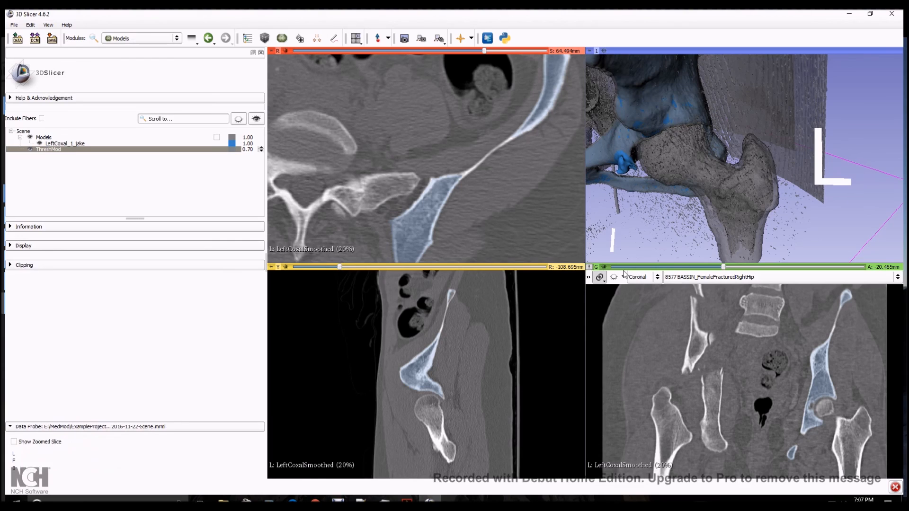
Display 8577 BASSIN_FastGrowCutProc-label as the background volume in the linked slice views
{"action": "left_click", "coordinate": [588, 278]}
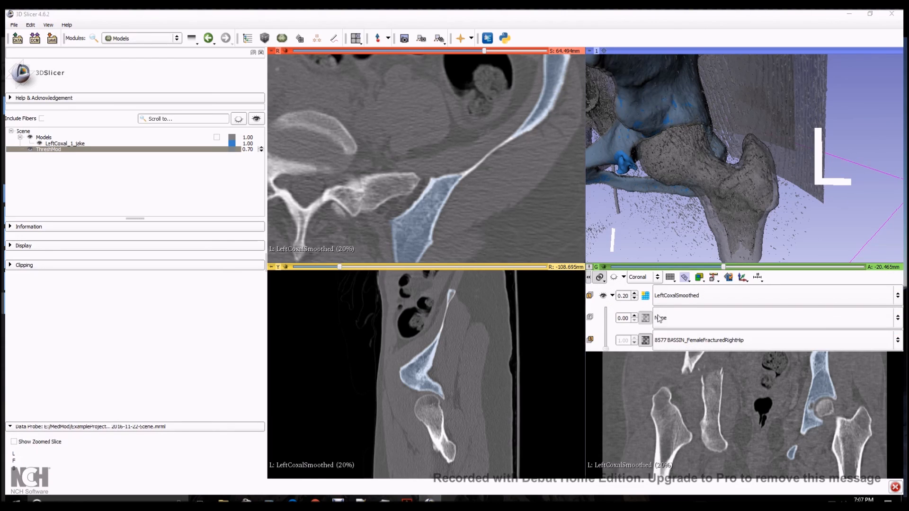
{"action": "left_click", "coordinate": [694, 341]}
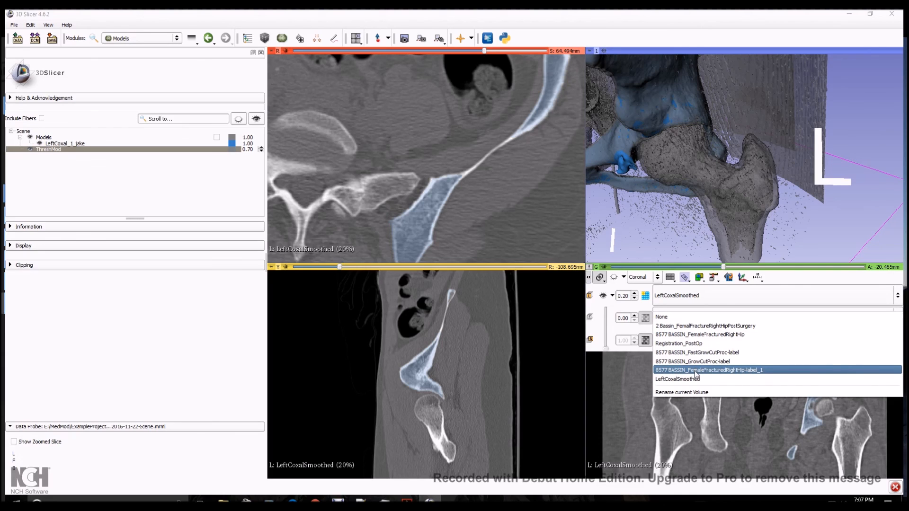
{"action": "left_click", "coordinate": [696, 352]}
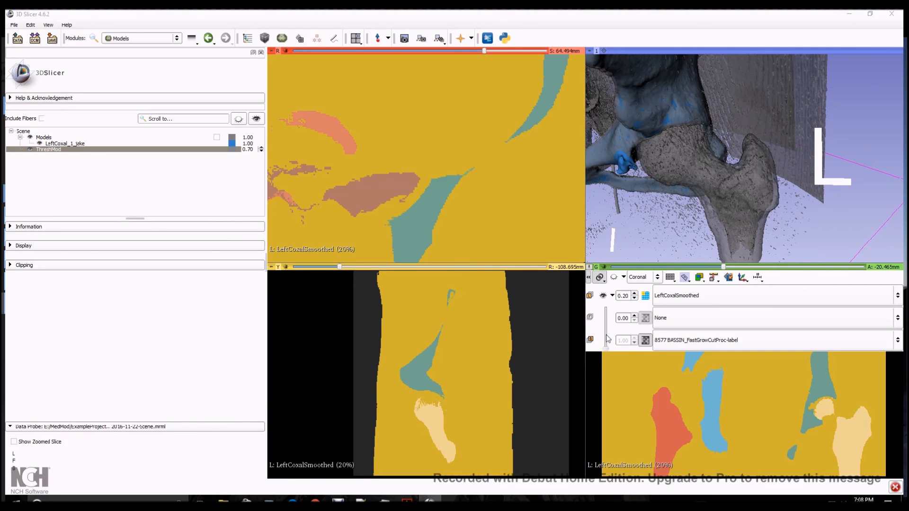
{"action": "left_click", "coordinate": [588, 278]}
Examine the left coxal model within the semi-transparent thresholded pelvis in 3D from several angles and distances
{"action": "right_click_drag", "start_coordinate": [652, 197], "coordinate": [644, 117]}
{"action": "left_click_drag", "start_coordinate": [644, 120], "coordinate": [769, 183]}
{"action": "right_click_drag", "start_coordinate": [768, 179], "coordinate": [768, 219]}
{"action": "left_click_drag", "start_coordinate": [734, 153], "coordinate": [740, 171]}
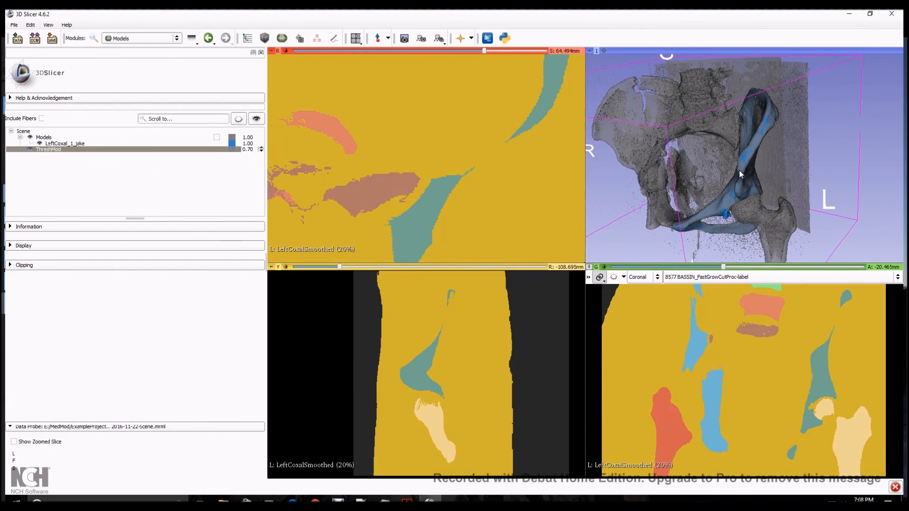
{"action": "scroll", "coordinate": [738, 105], "scroll_direction": "down", "scroll_amount": 4}
{"action": "scroll", "coordinate": [737, 105], "scroll_direction": "up", "scroll_amount": 5}
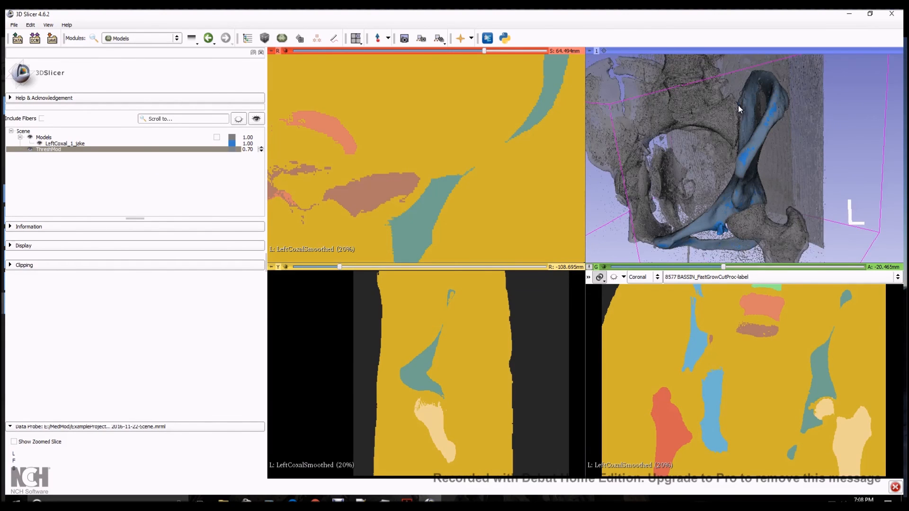
{"action": "scroll", "coordinate": [755, 129], "scroll_direction": "up", "scroll_amount": 1}
{"action": "left_click_drag", "start_coordinate": [758, 127], "coordinate": [756, 205]}
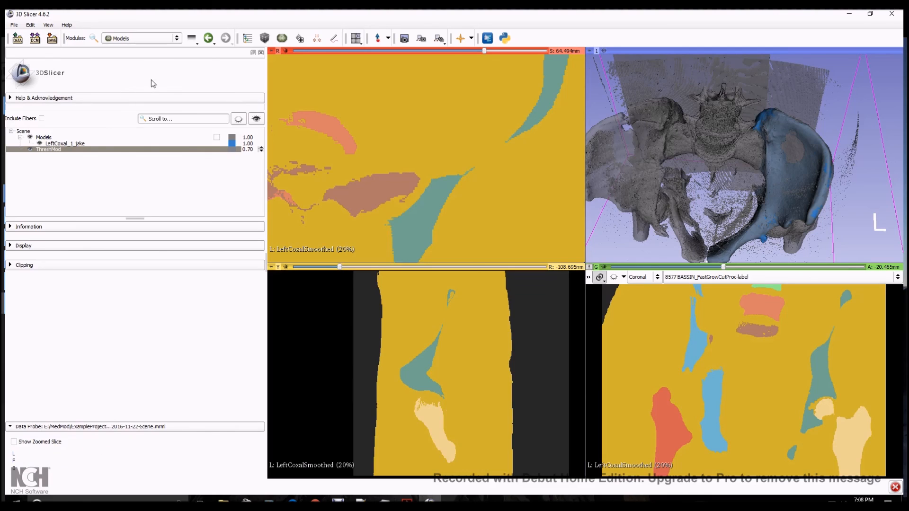
Open the Editor module and switch from it to the newer Segment Editor
{"action": "left_click", "coordinate": [176, 39]}
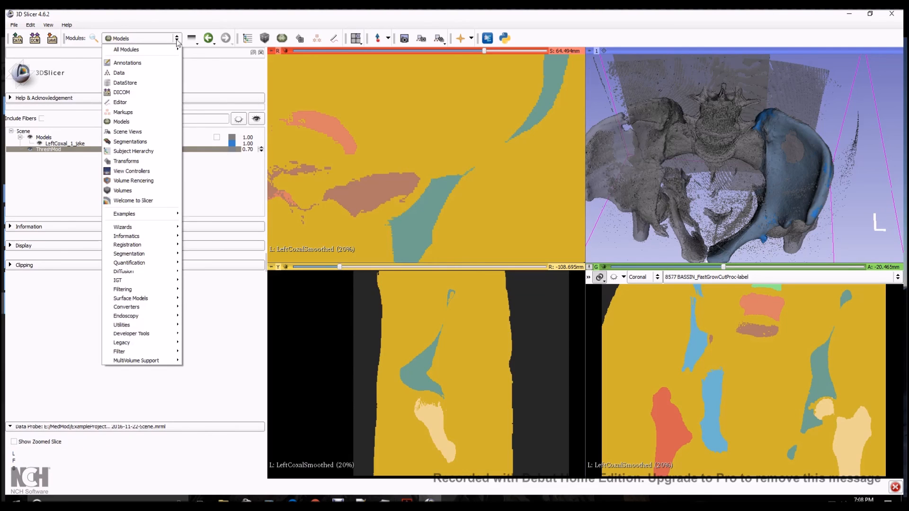
{"action": "left_click", "coordinate": [116, 101]}
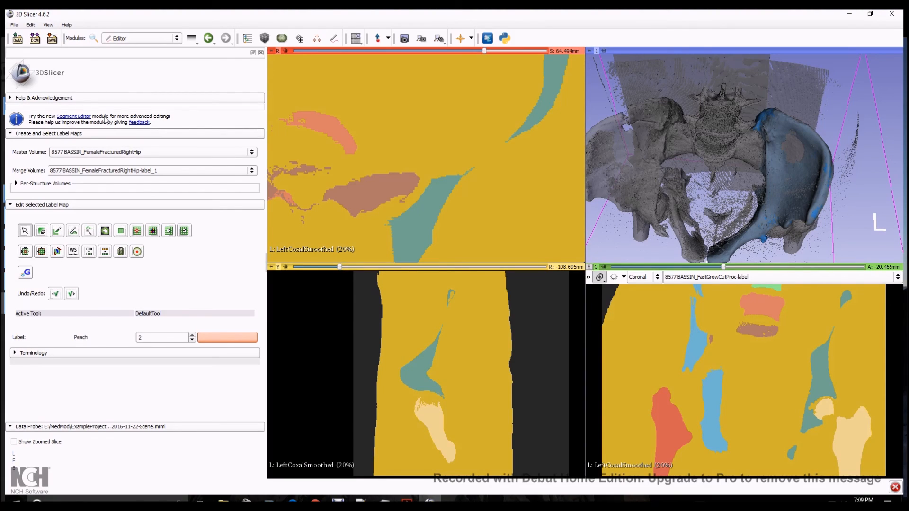
{"action": "left_click", "coordinate": [76, 116]}
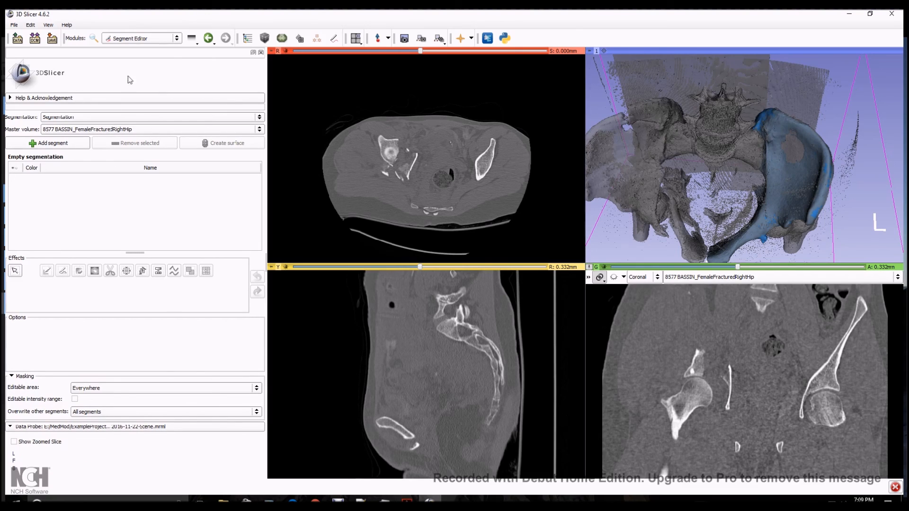
Switch to the Segmentations module and create a new segmentation
{"action": "left_click", "coordinate": [174, 40]}
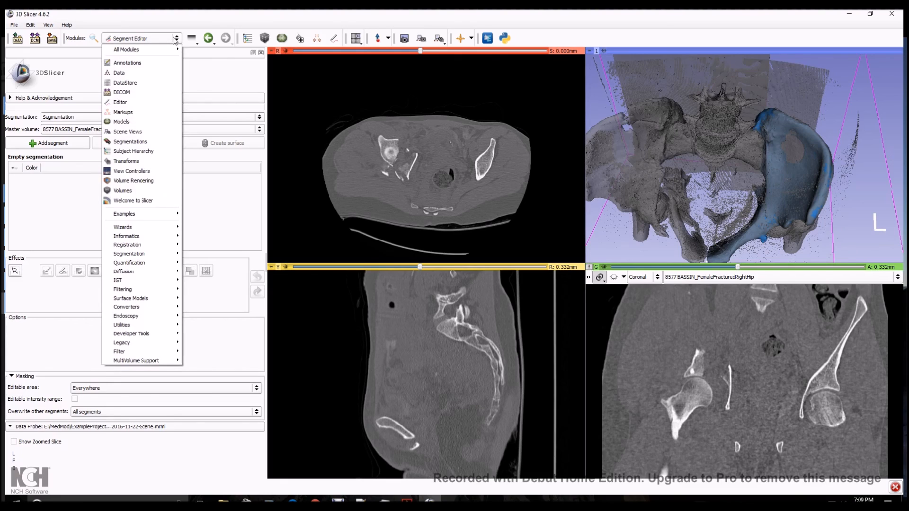
{"action": "left_click", "coordinate": [110, 141]}
{"action": "left_click", "coordinate": [85, 119]}
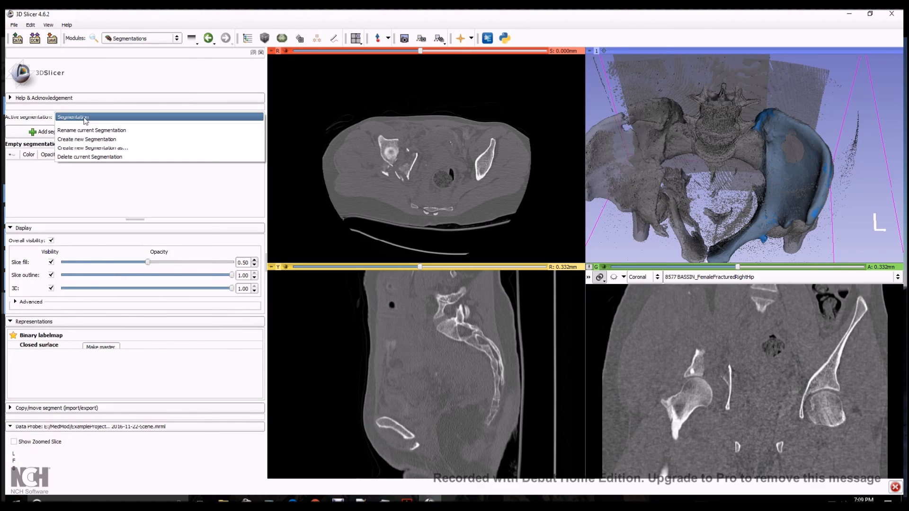
{"action": "left_click", "coordinate": [85, 139]}
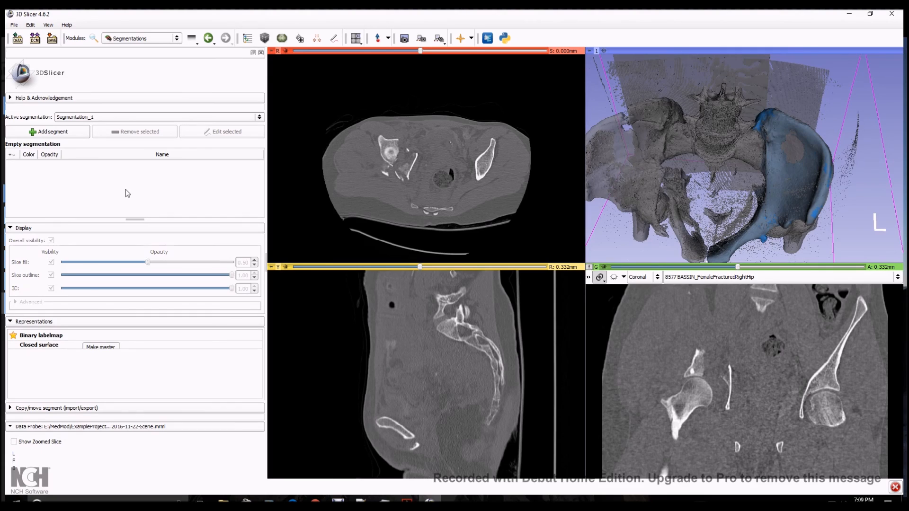
Expand the segment copy/move (import/export) settings and check the nodes offered there
{"action": "left_click", "coordinate": [15, 408]}
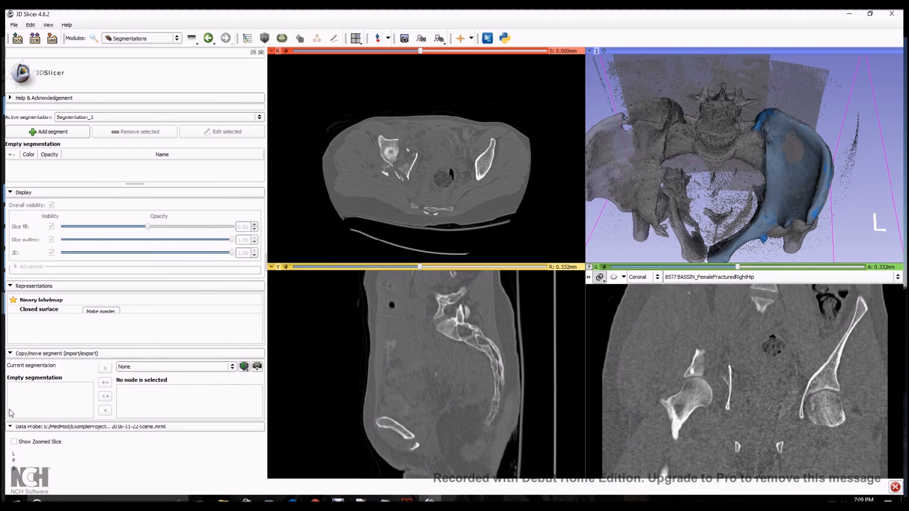
{"action": "left_click", "coordinate": [154, 367]}
{"action": "left_click", "coordinate": [161, 347]}
Add a segment to the new segmentation and enlarge the segment table
{"action": "left_click", "coordinate": [66, 134]}
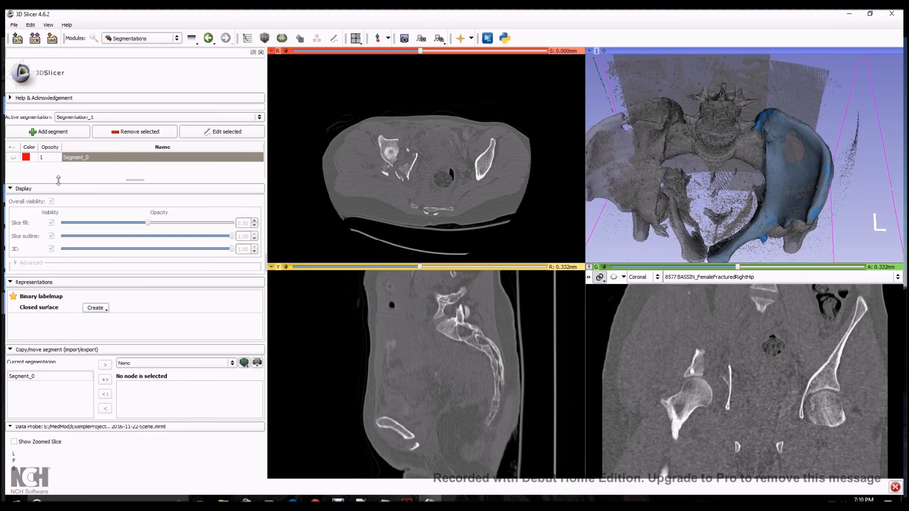
{"action": "left_click_drag", "start_coordinate": [116, 180], "coordinate": [112, 255]}
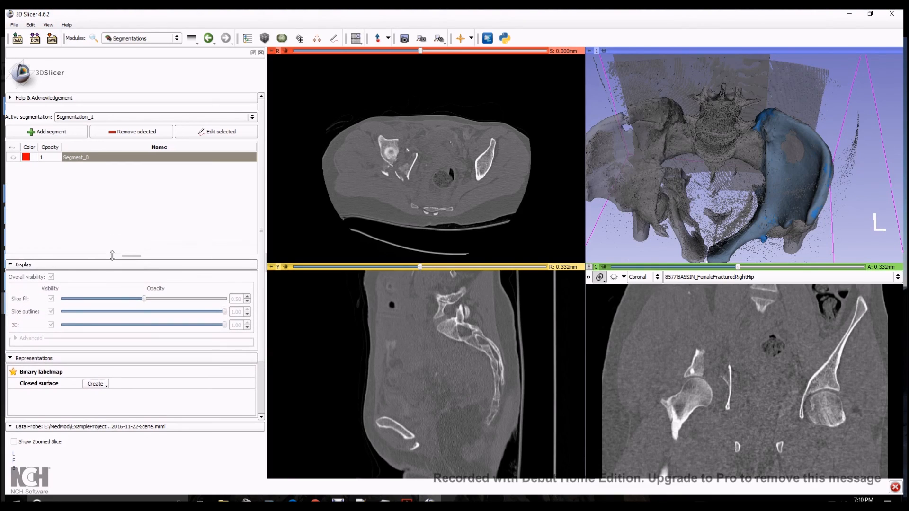
Open the new segment's colour selection, switch its label colour table to Hips, and accept the dialog
{"action": "double_click", "coordinate": [26, 160]}
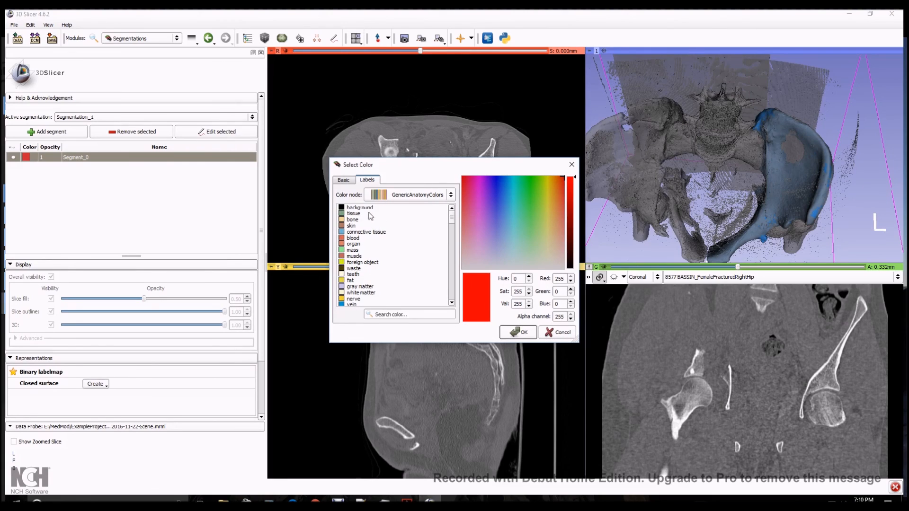
{"action": "left_click", "coordinate": [387, 194]}
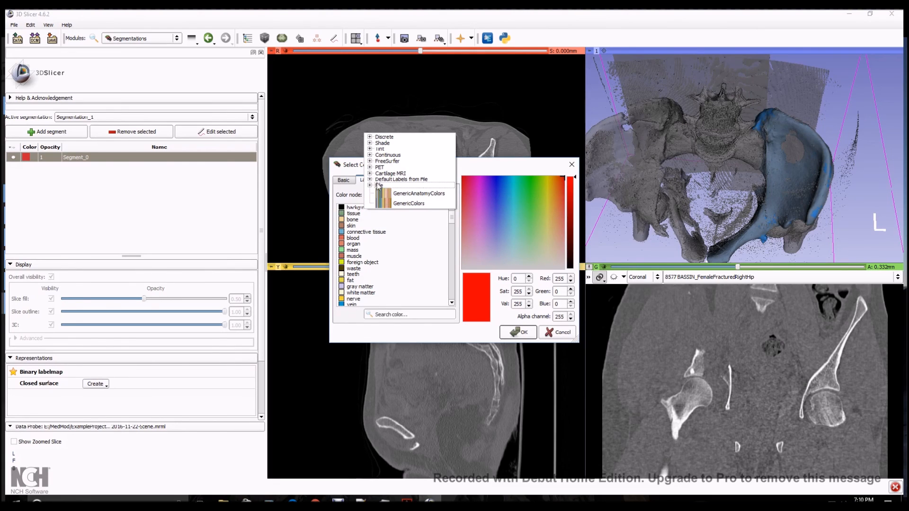
{"action": "left_click", "coordinate": [370, 185]}
{"action": "left_click", "coordinate": [405, 202]}
{"action": "left_click", "coordinate": [518, 333]}
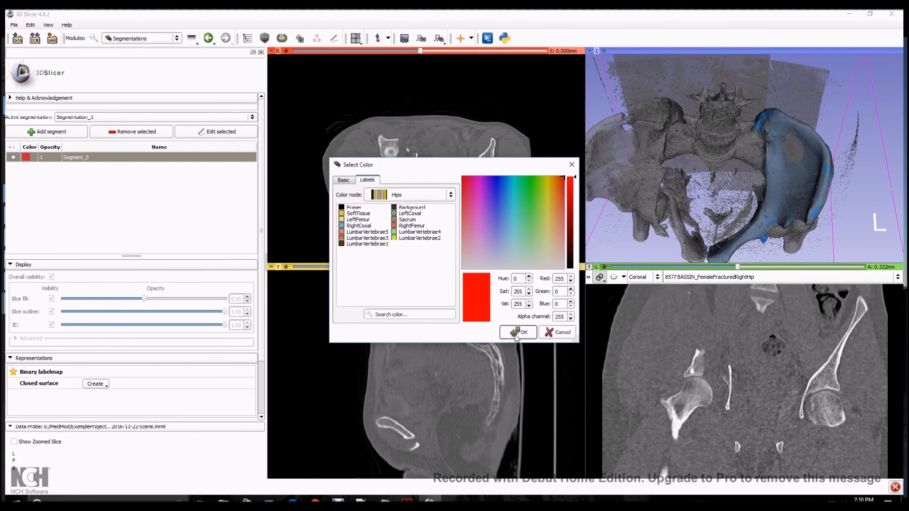
{"action": "left_click", "coordinate": [58, 159]}
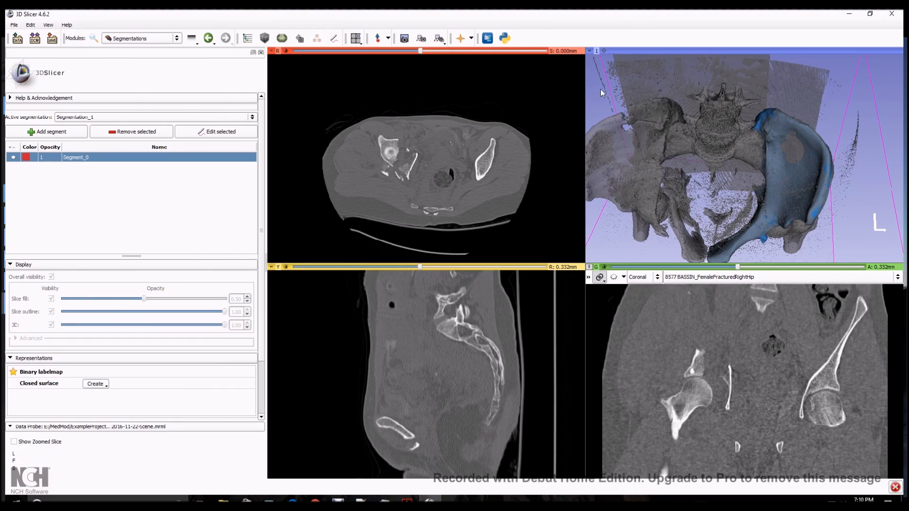
Enlarge the segment table further and rotate the 3D pelvis to a more frontal view
{"action": "left_click", "coordinate": [259, 218]}
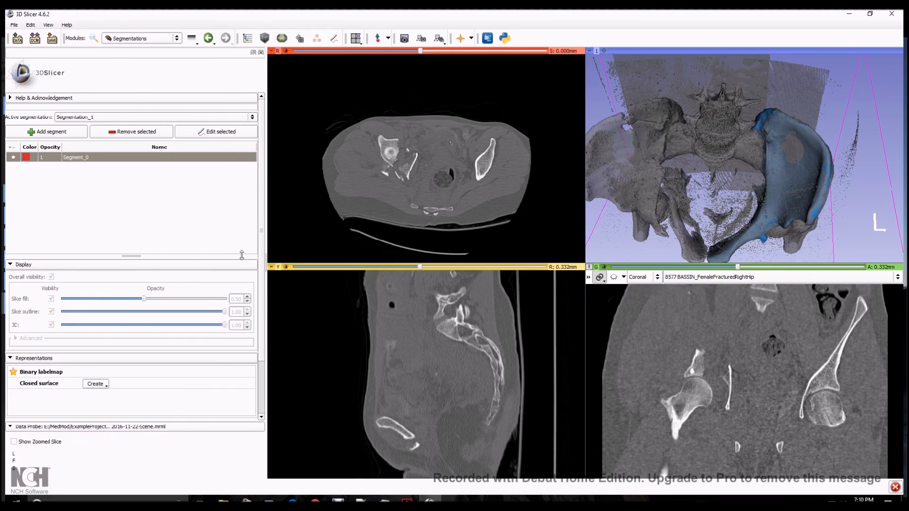
{"action": "left_click_drag", "start_coordinate": [143, 256], "coordinate": [143, 279]}
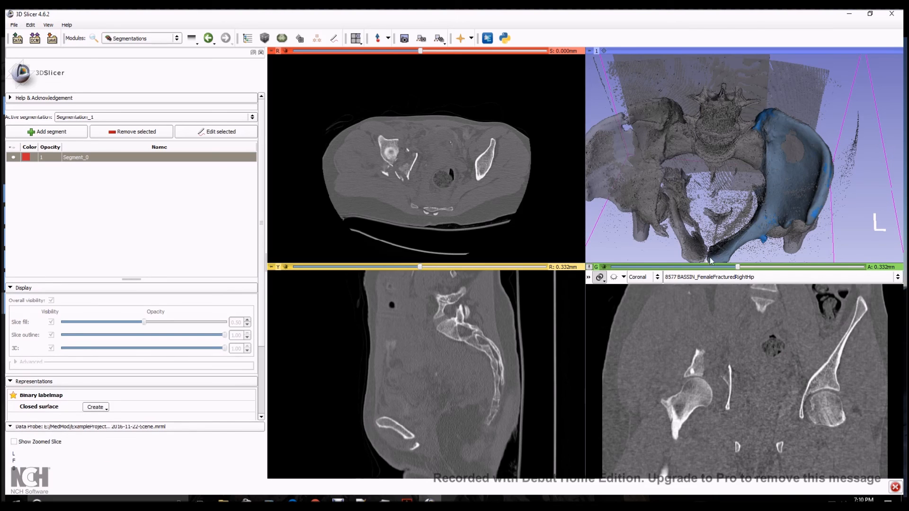
{"action": "left_click_drag", "start_coordinate": [729, 217], "coordinate": [731, 172]}
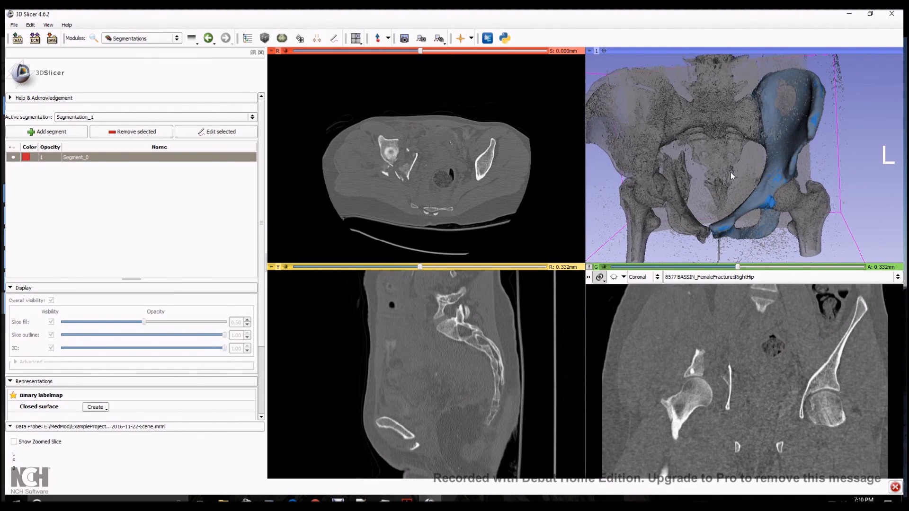